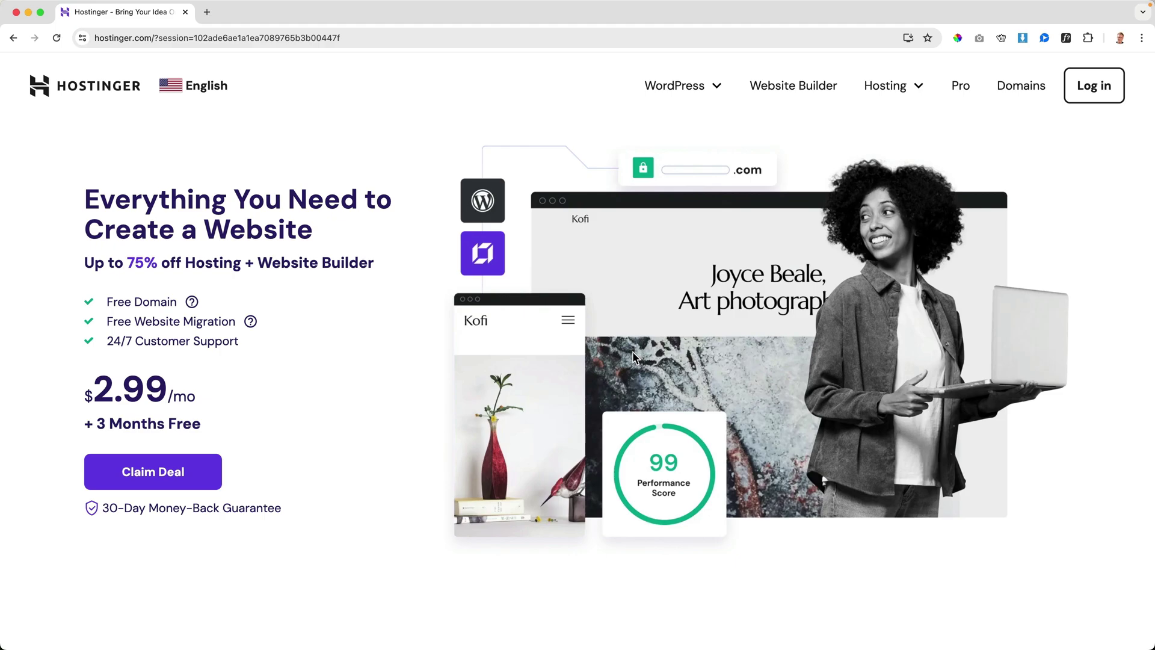
- Use Claim Deal to reach the pricing cards for Premium, Business and Cloud Startup
click(198, 474)
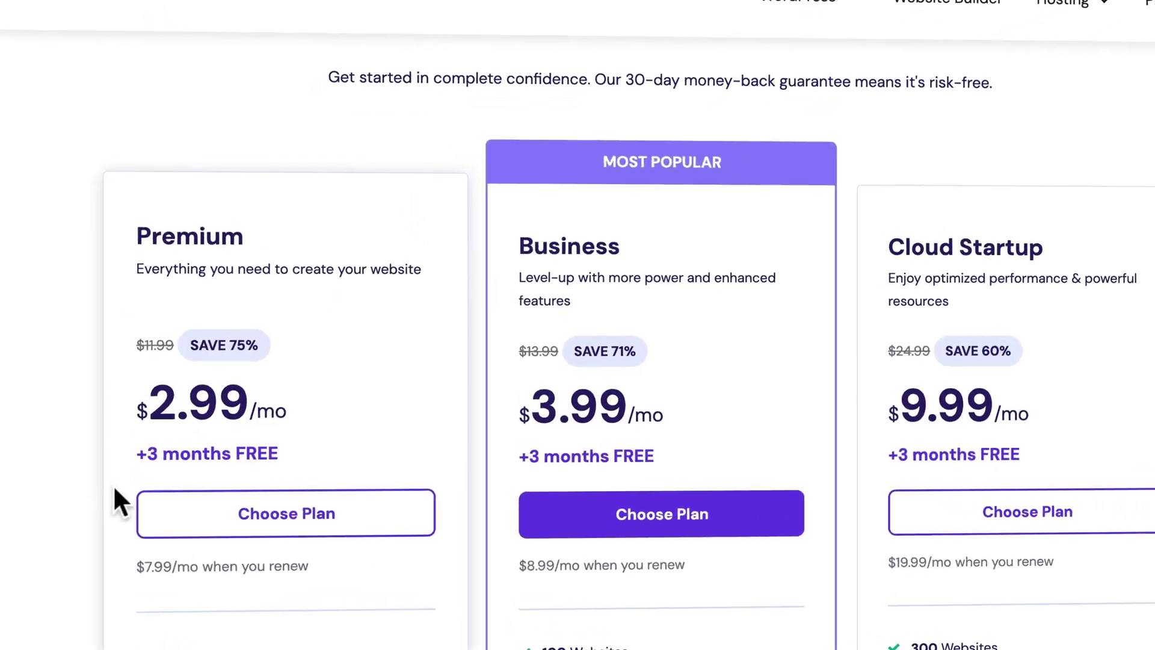
scroll(92, 507, down, 2)
scroll(143, 296, down, 4)
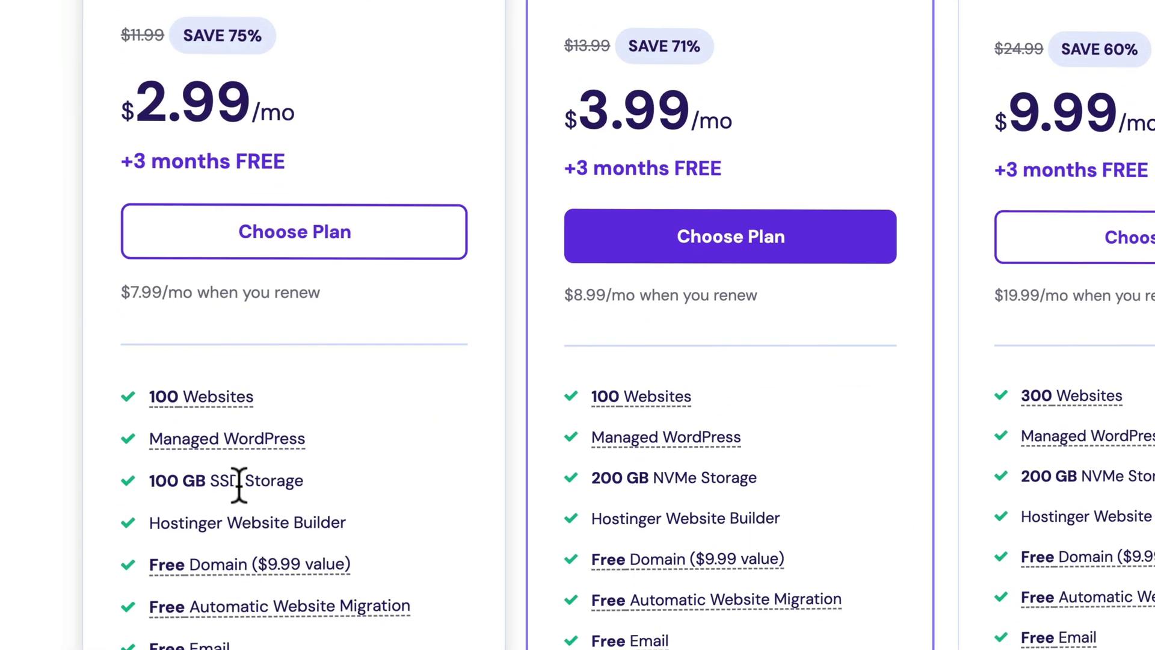
scroll(670, 489, up, 3)
scroll(684, 340, down, 4)
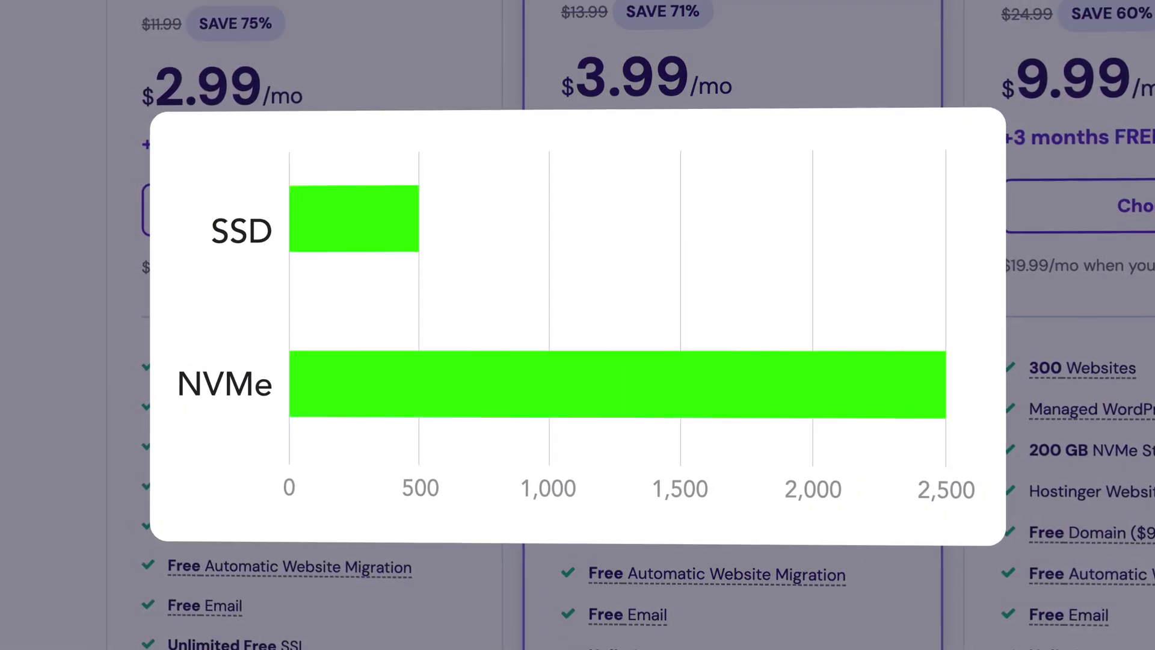
scroll(695, 128, up, 5)
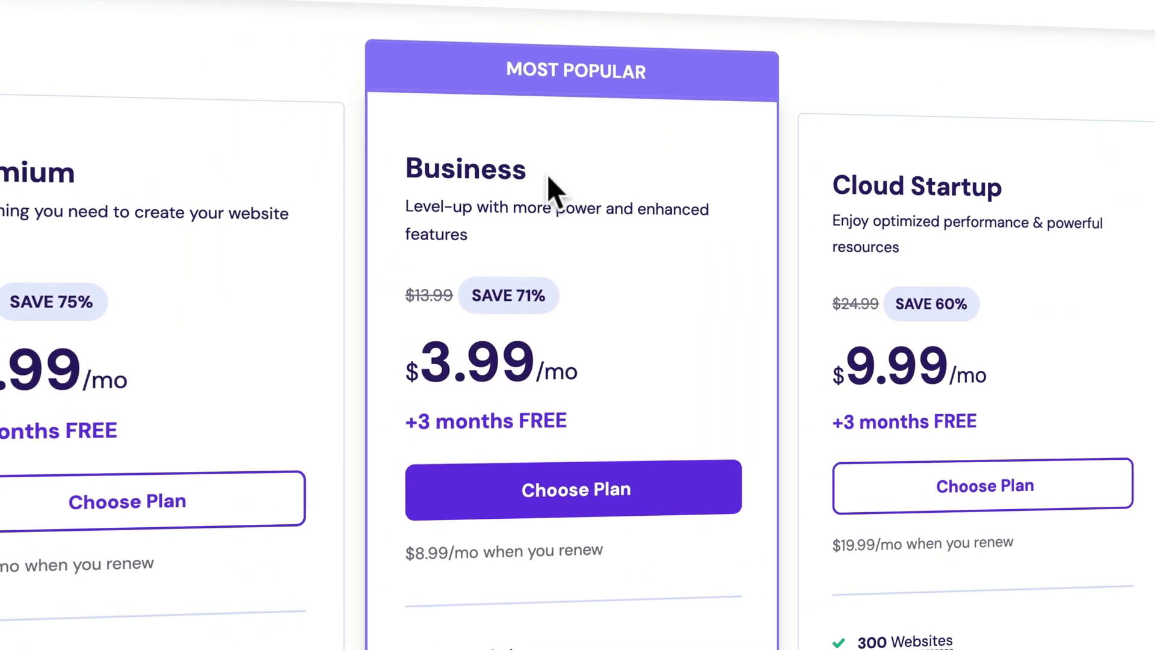
scroll(512, 180, down, 7)
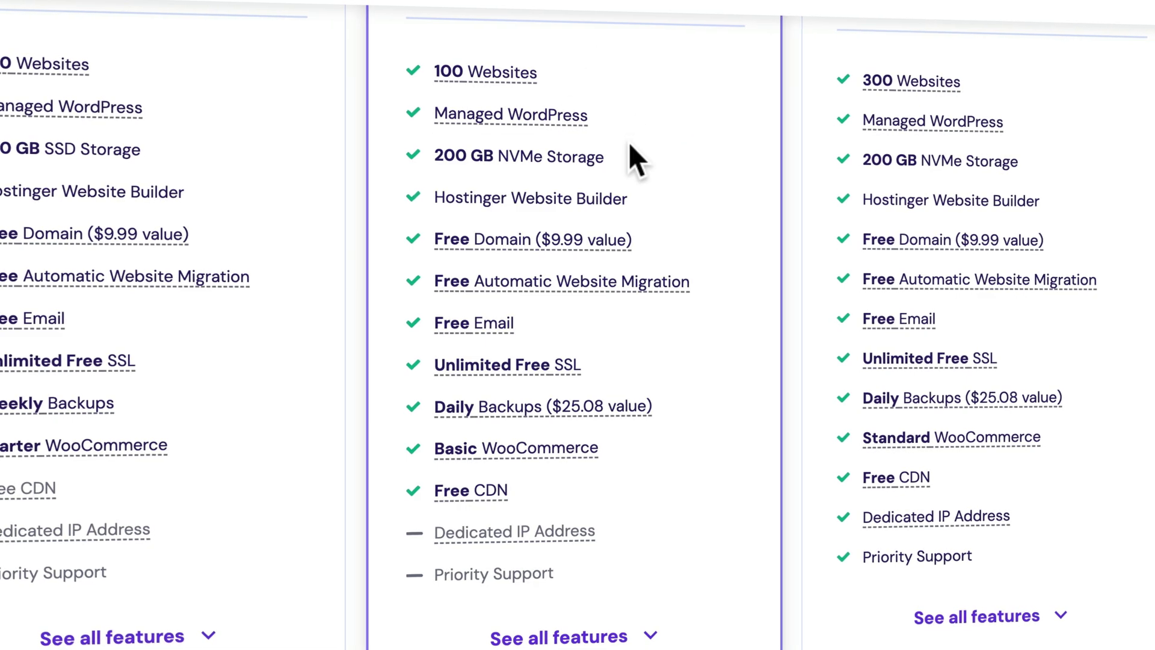
drag(436, 156, 496, 155)
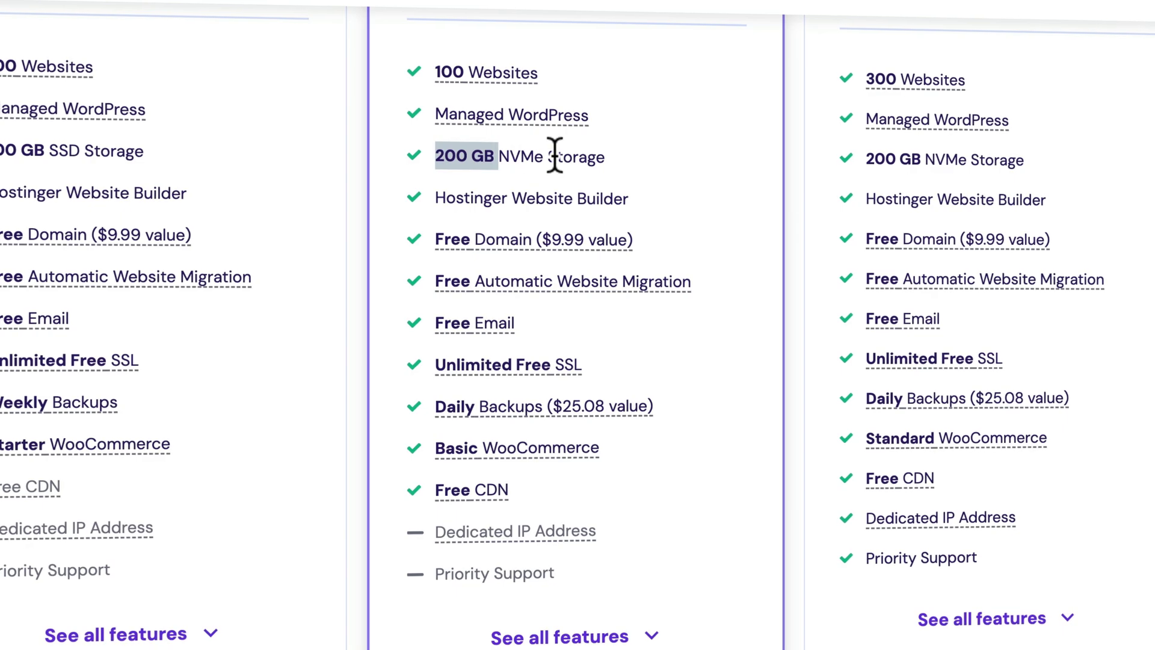
click(462, 155)
mouse_move(514, 244)
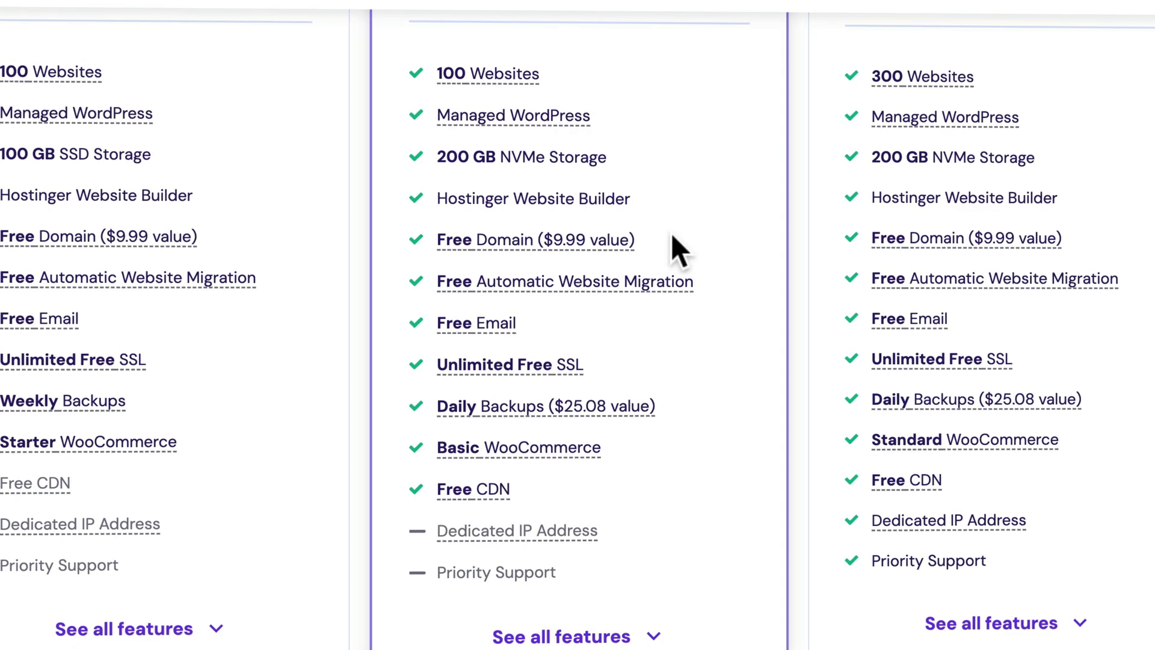
mouse_move(577, 284)
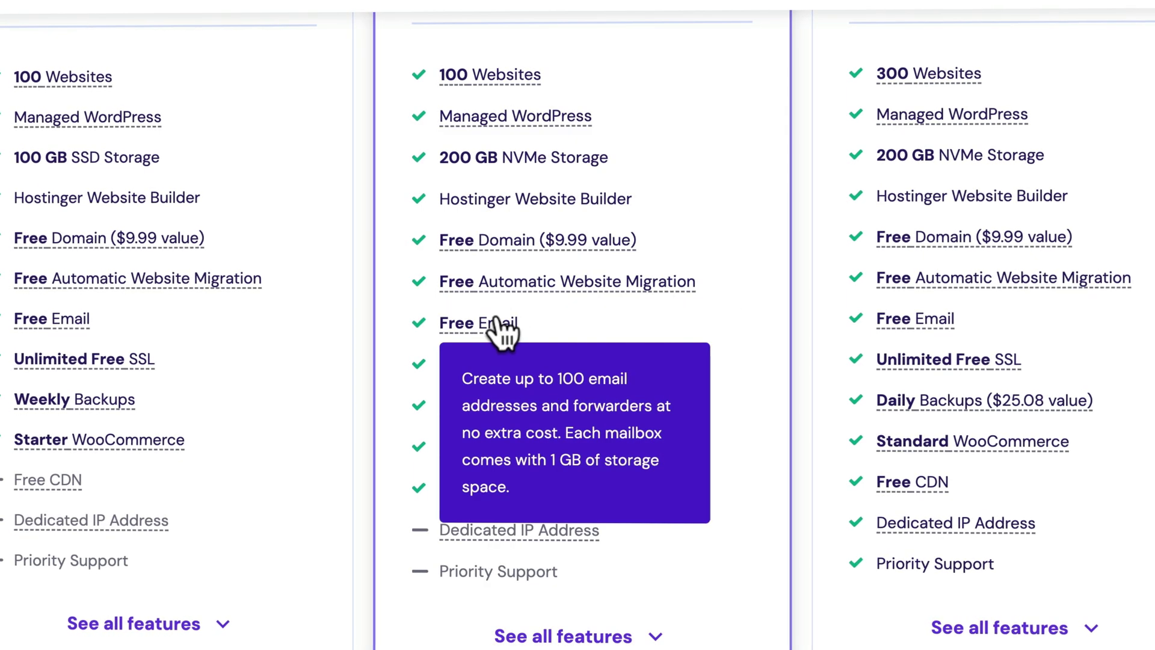
mouse_move(565, 364)
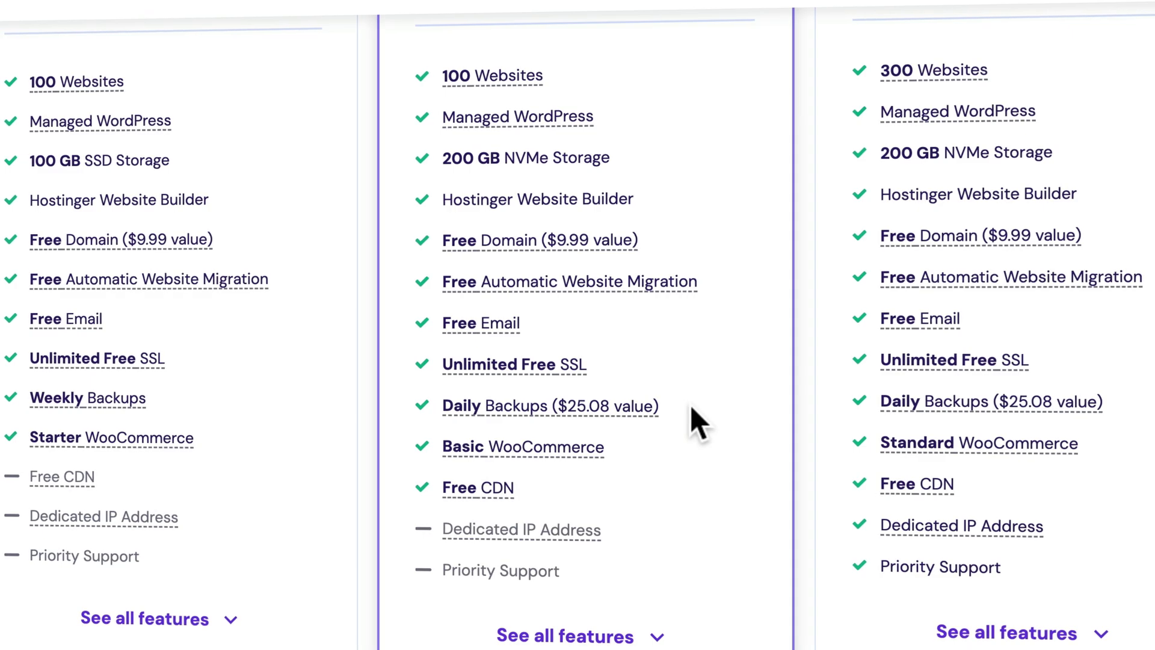
mouse_move(505, 488)
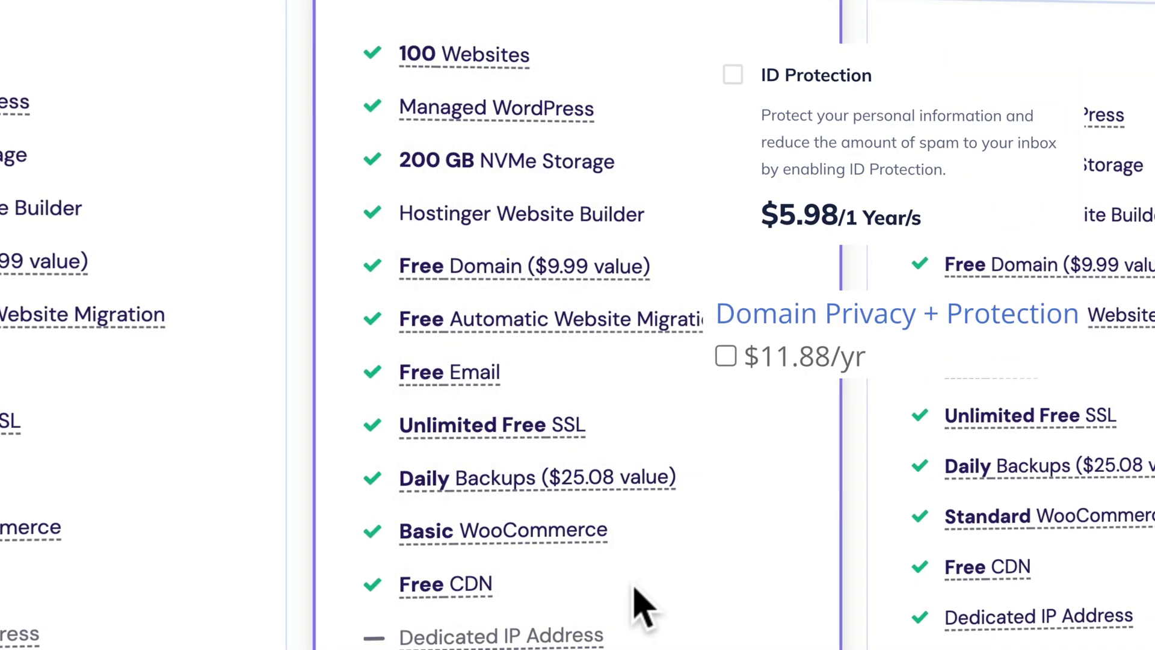
- Highlight the money-back guarantee and 'risk-free' wording on the pricing page
scroll(680, 442, up, 10)
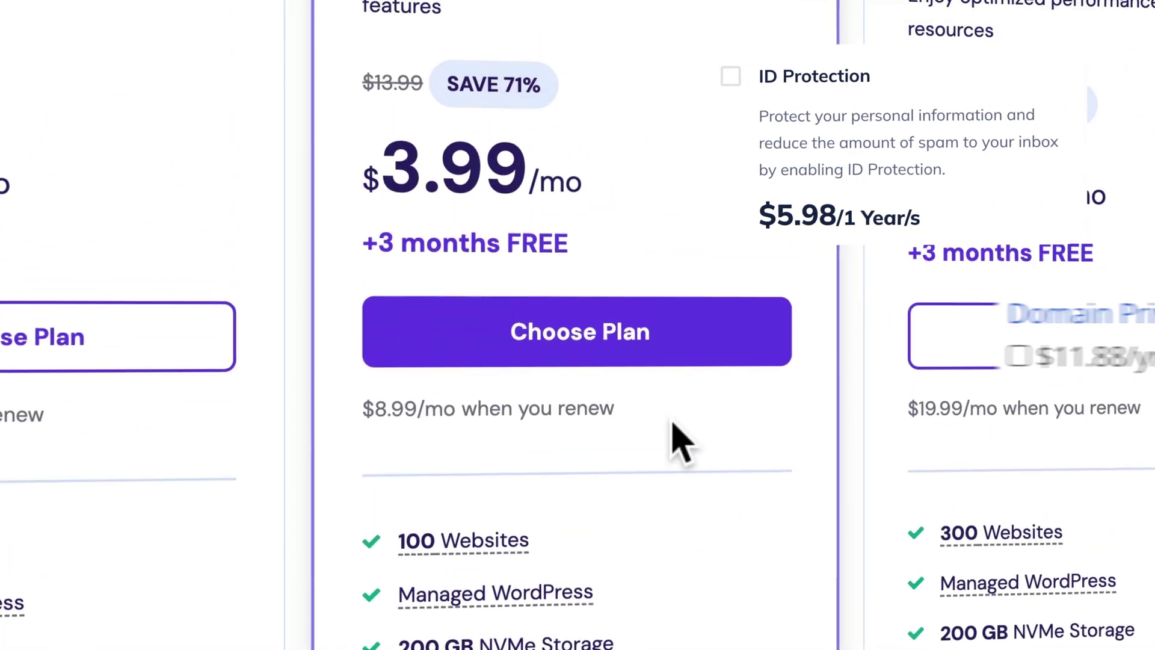
drag(490, 288, 884, 285)
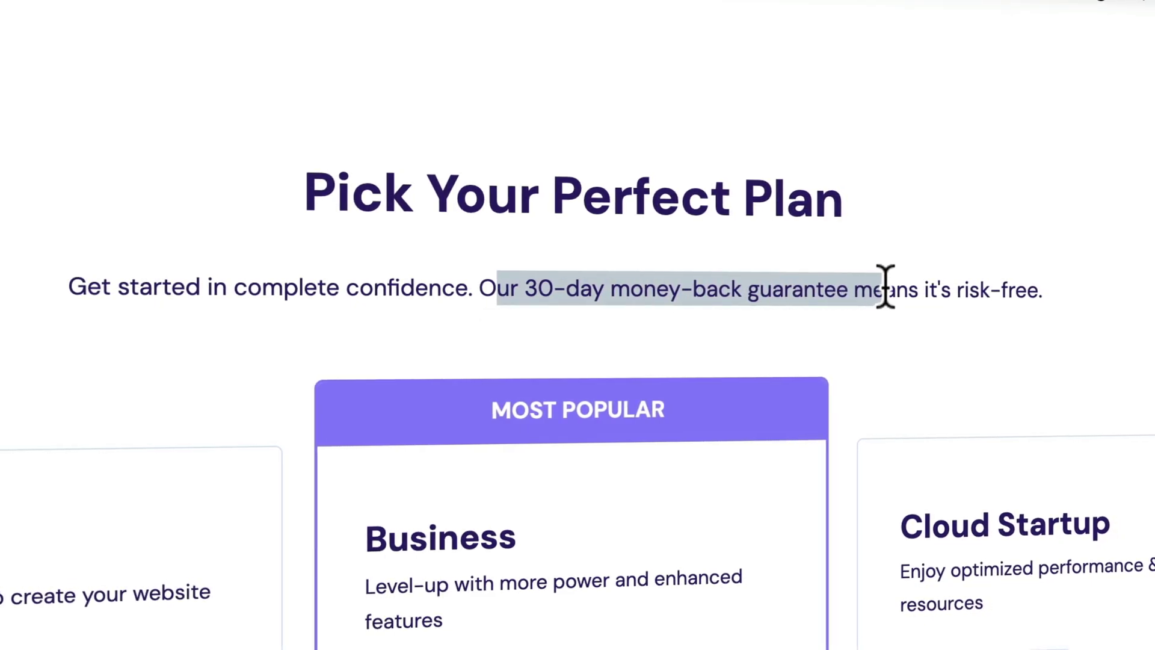
drag(955, 290, 1045, 290)
click(864, 303)
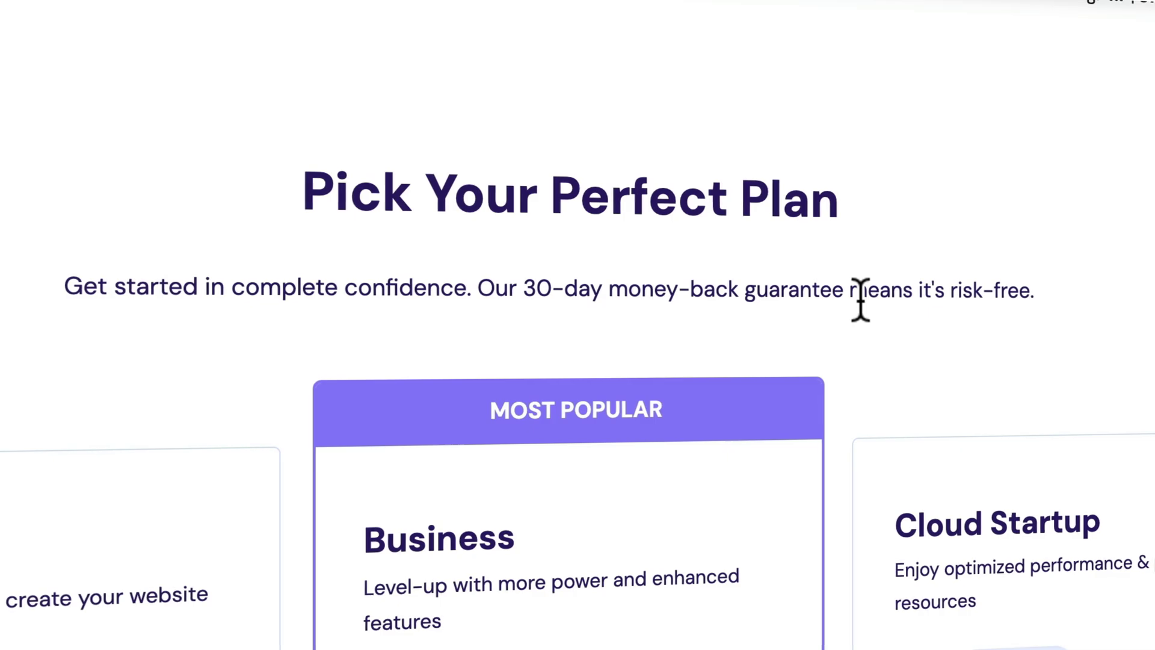
- Add 48-month Business Web Hosting at US$ 3.99/month to the cart and enlarge the page
scroll(729, 288, down, 5)
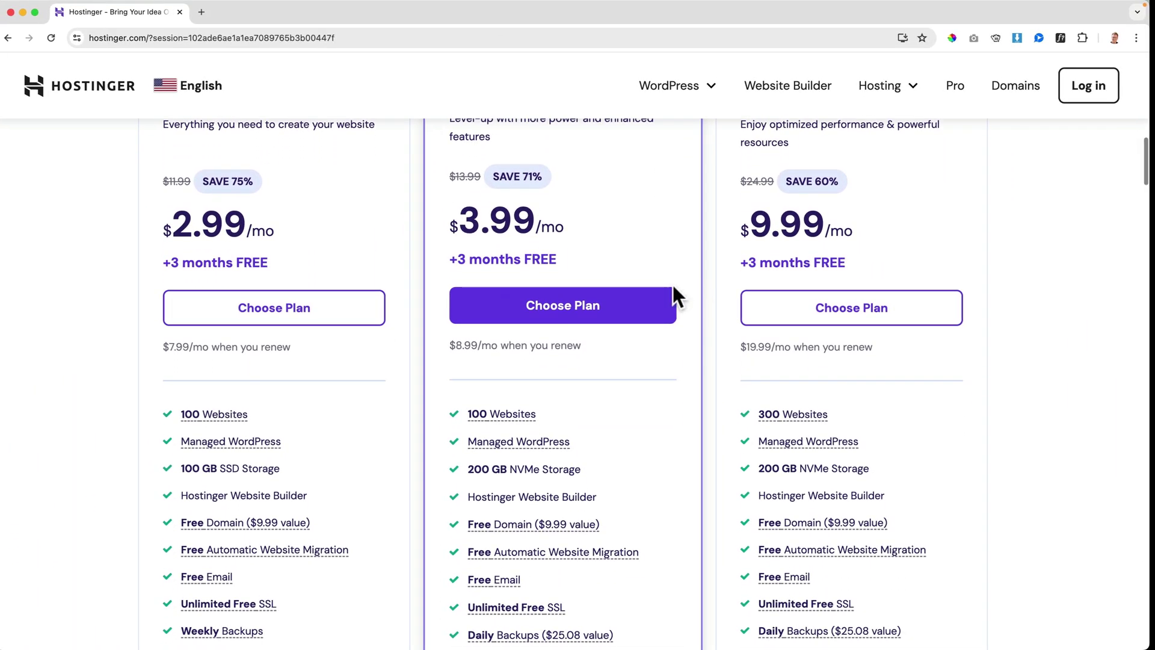
click(565, 305)
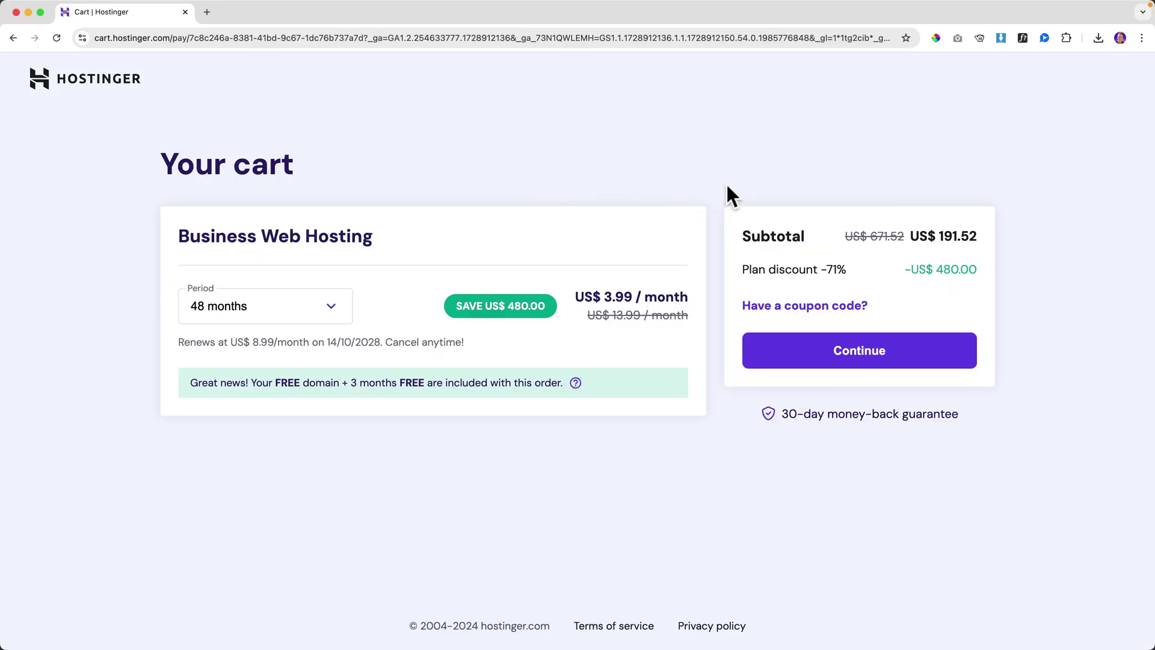
key(super+equal)
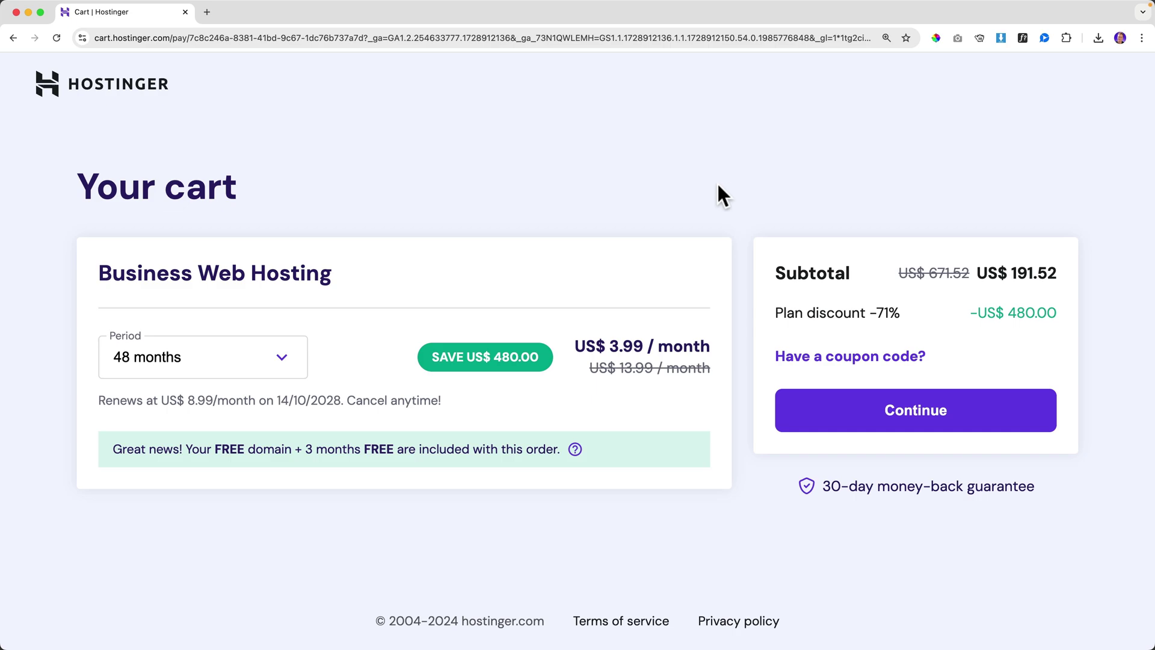
click(280, 372)
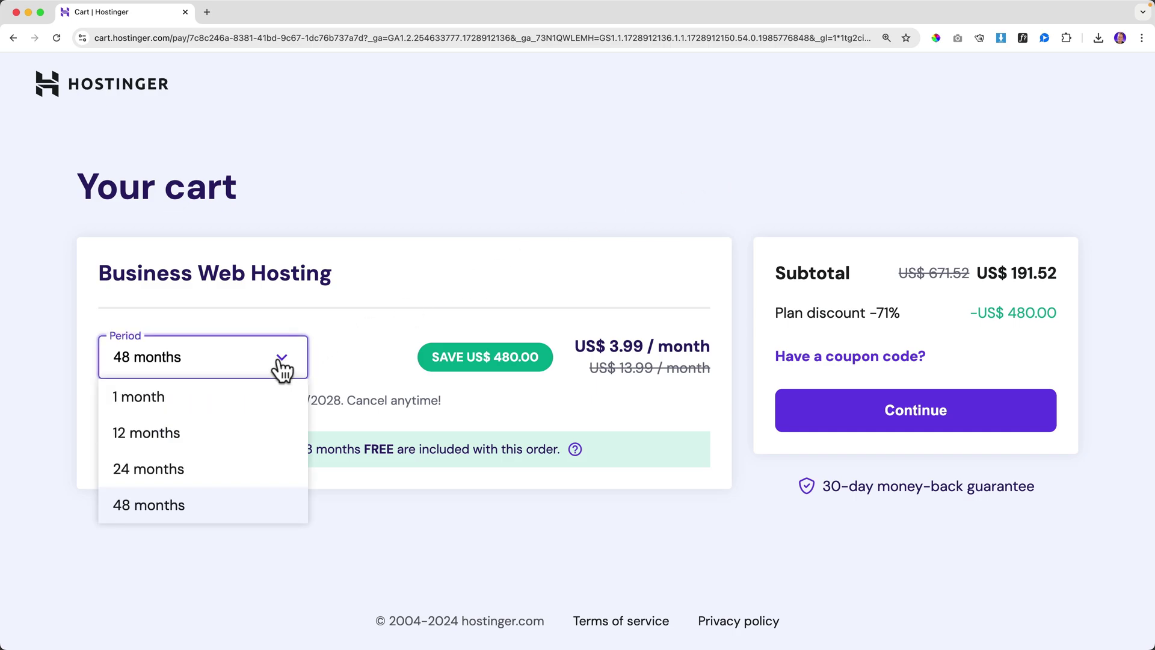
click(173, 506)
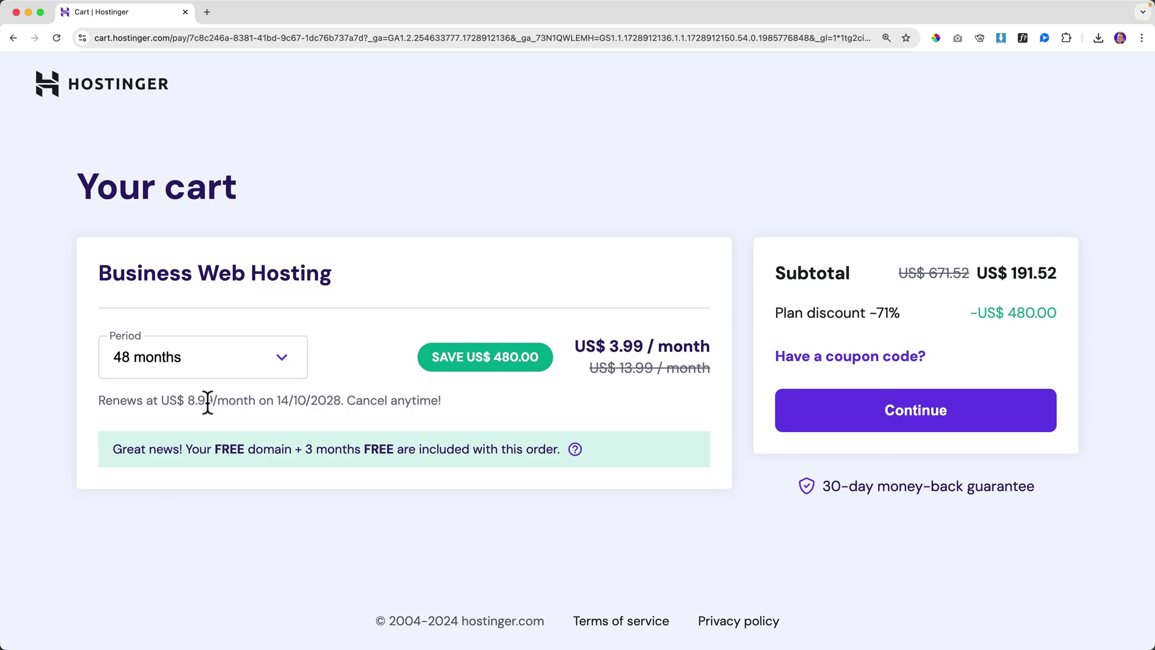
click(288, 364)
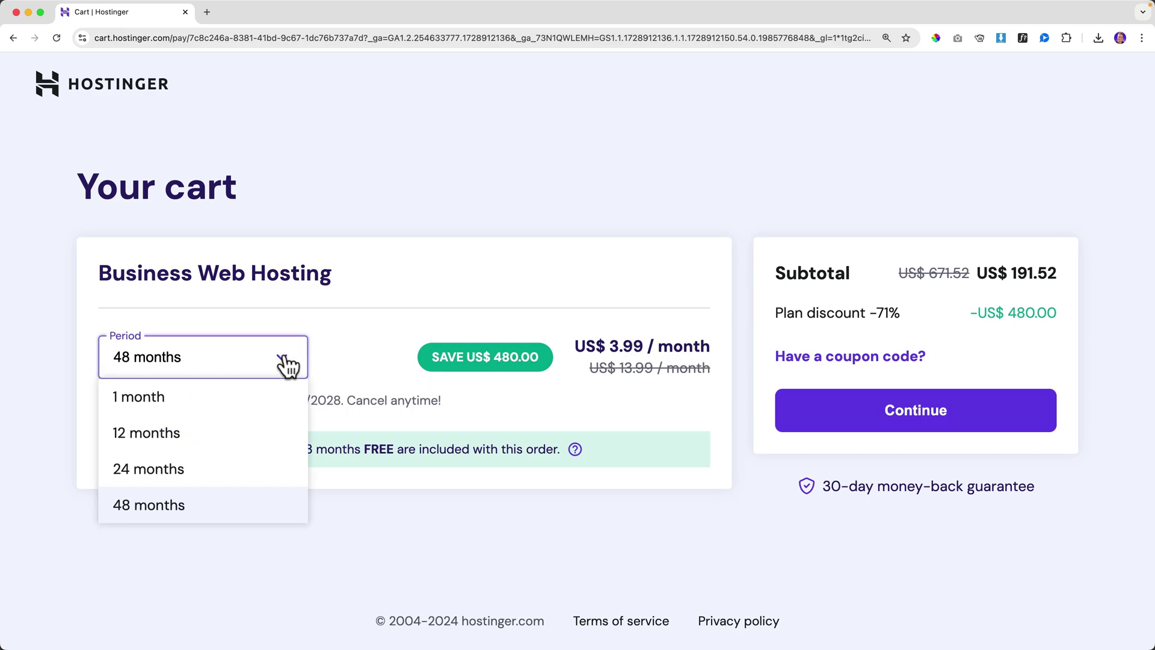
click(193, 435)
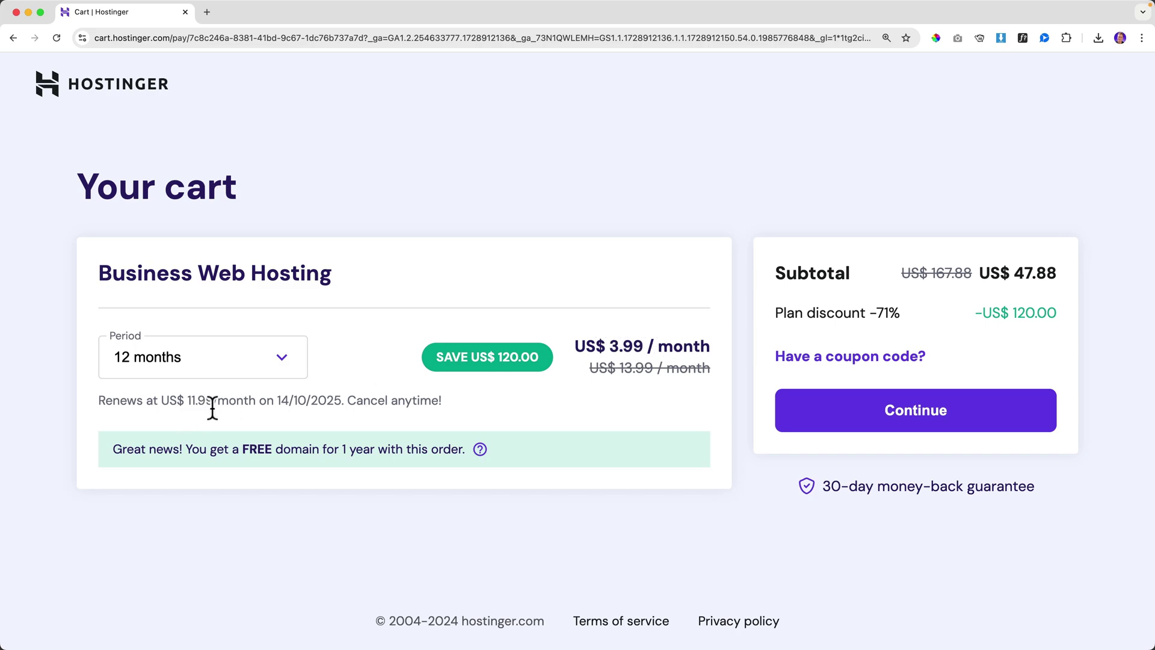
click(283, 361)
click(183, 505)
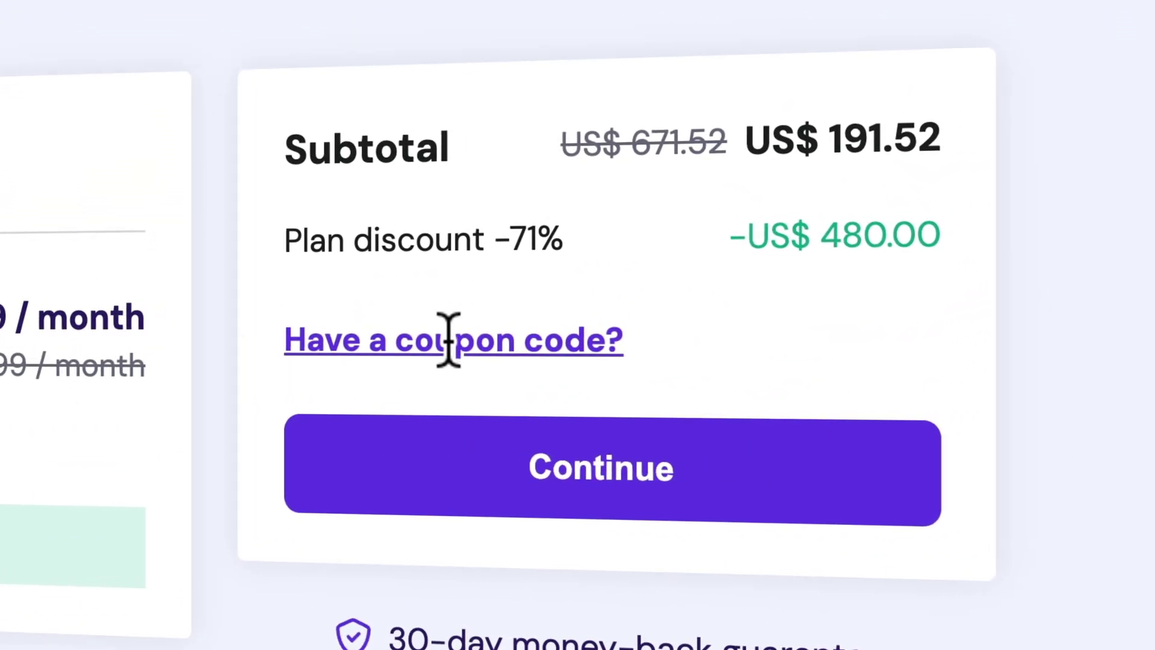
- Apply the coupon code FERDY to the order
click(463, 342)
click(420, 439)
text(F)
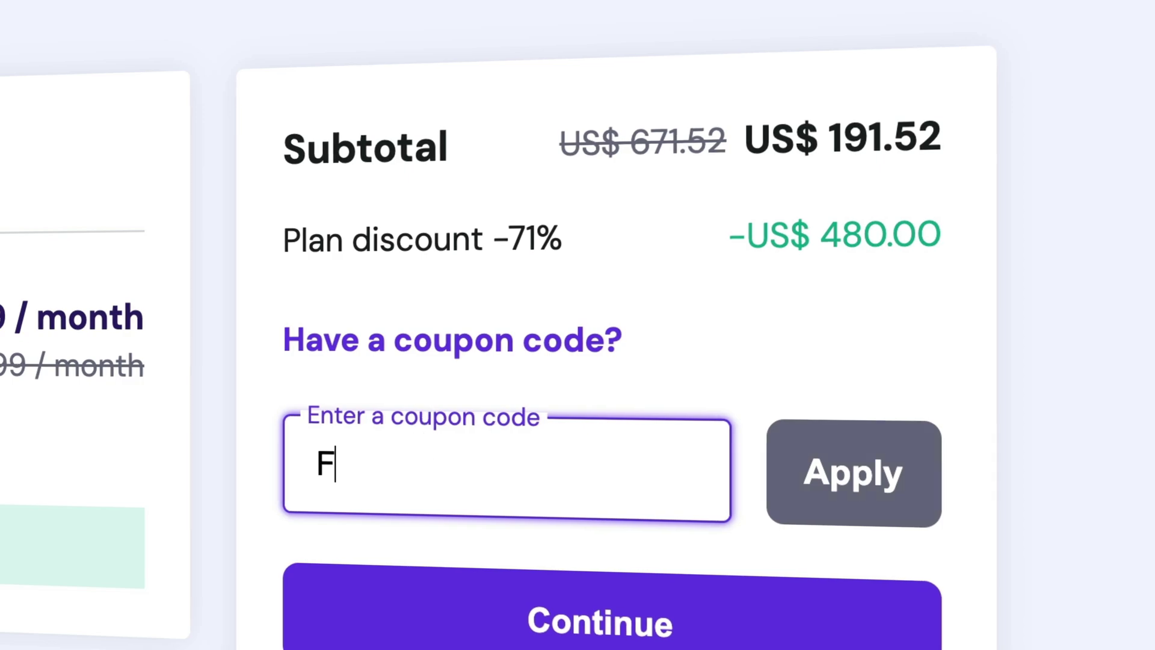
text(ERDY)
click(849, 475)
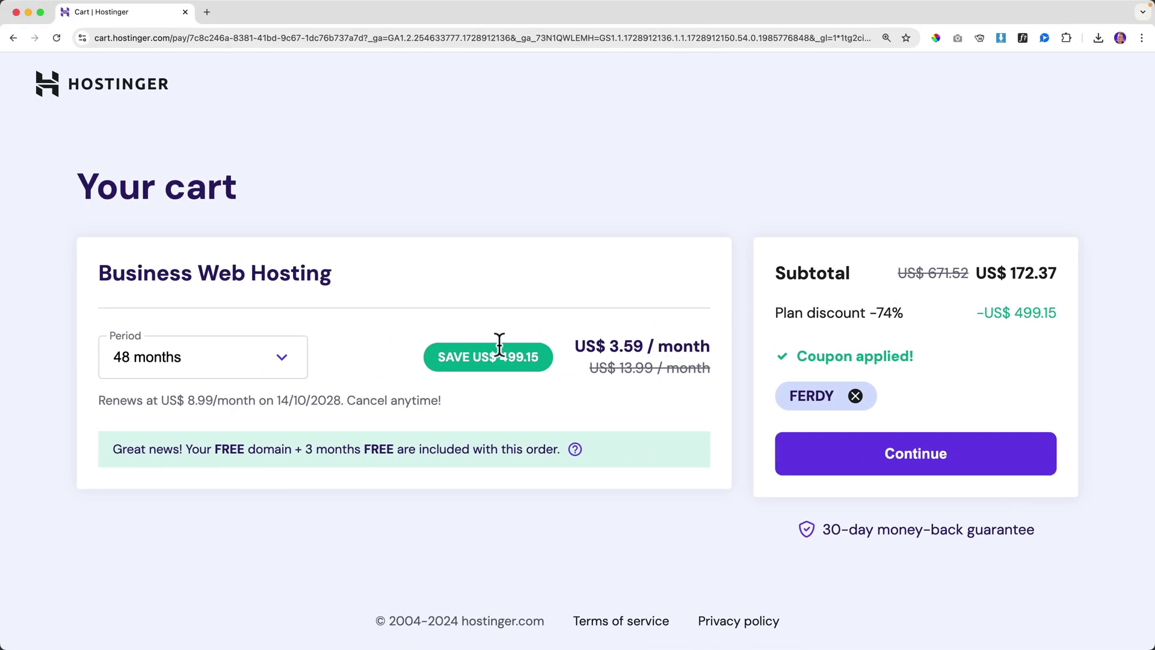
- Set the billing period to 12 months (US$ 43.09) and continue to account creation
click(261, 355)
click(175, 435)
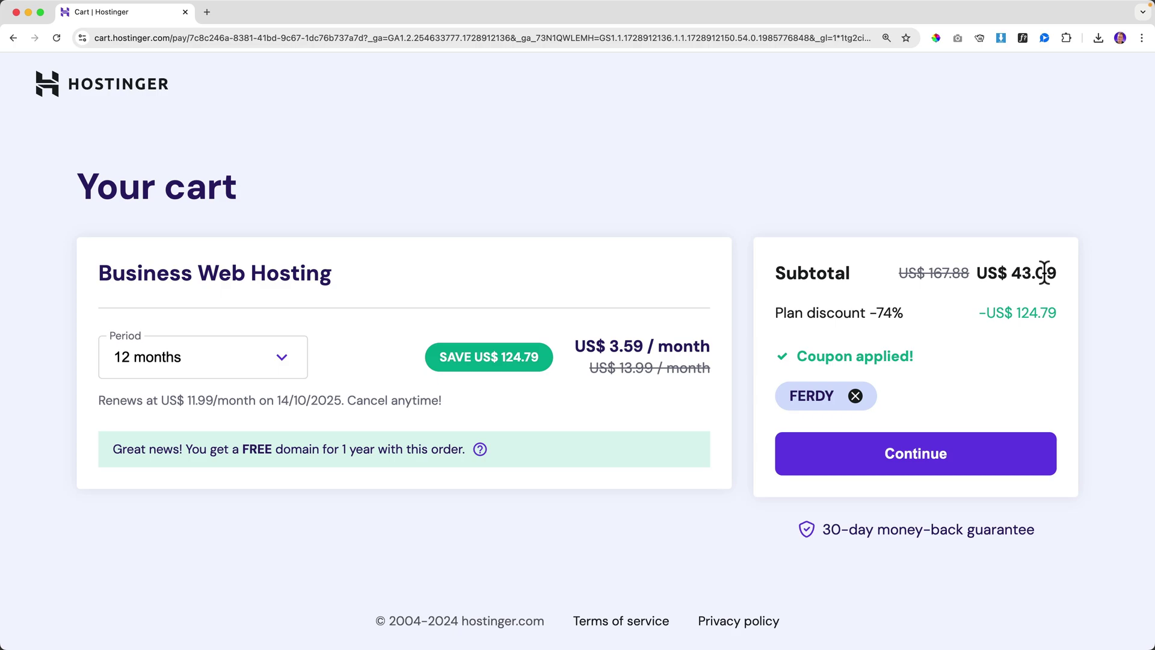
click(288, 360)
click(444, 403)
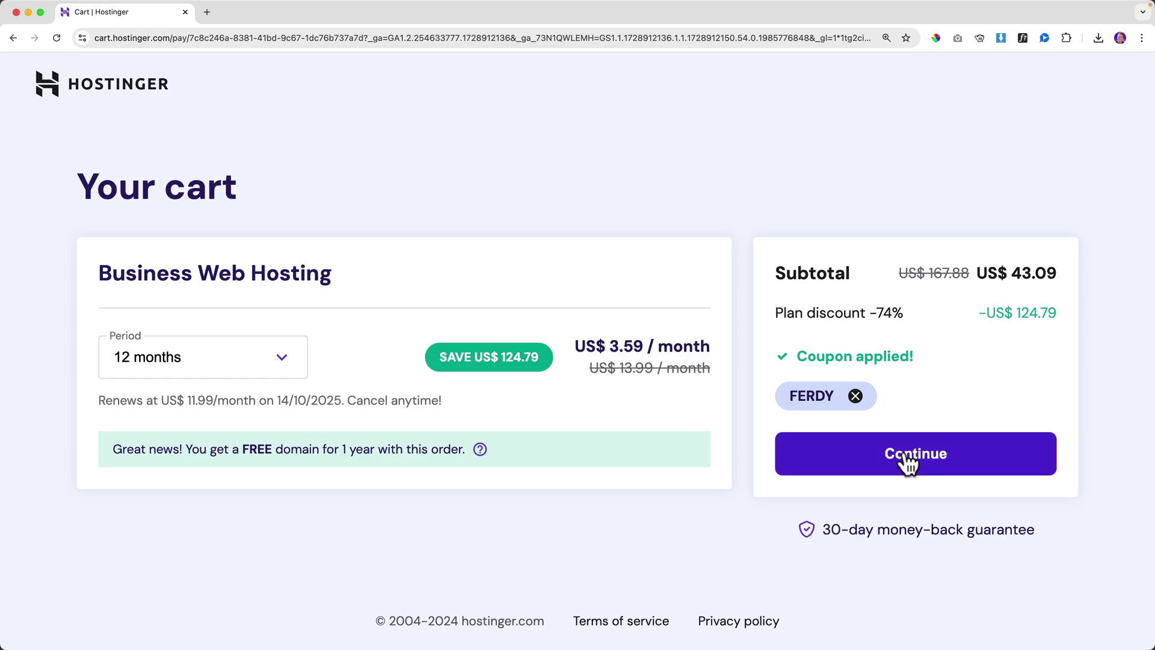
click(908, 459)
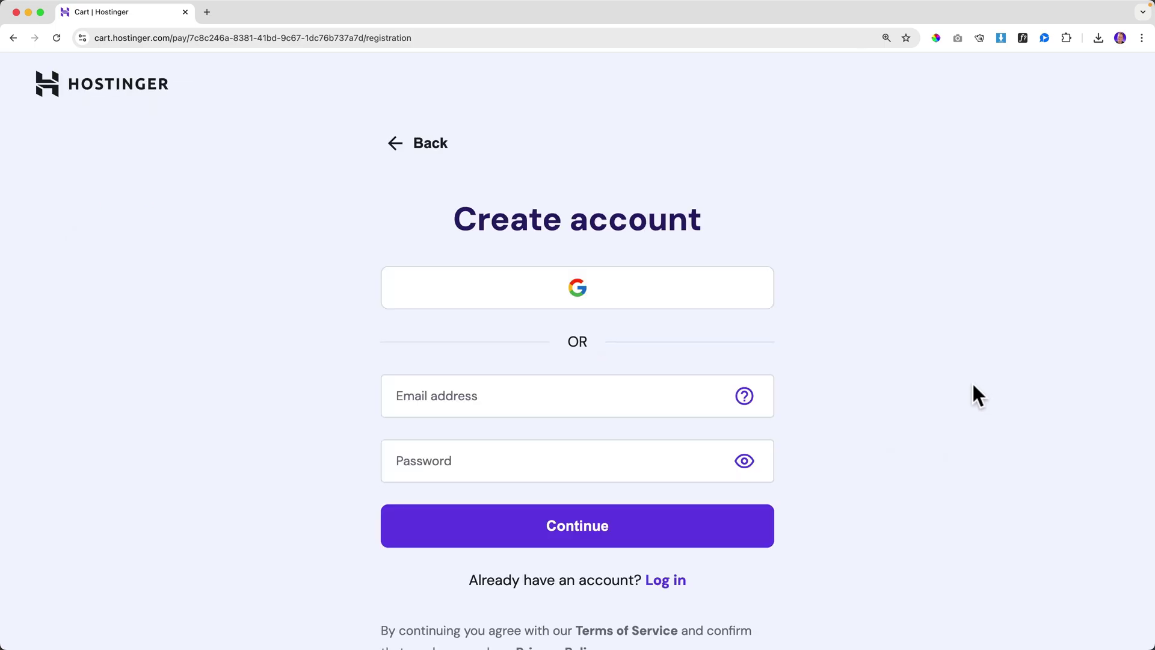
- Create the Hostinger account with the e-mail address and password
scroll(556, 340, down, 2)
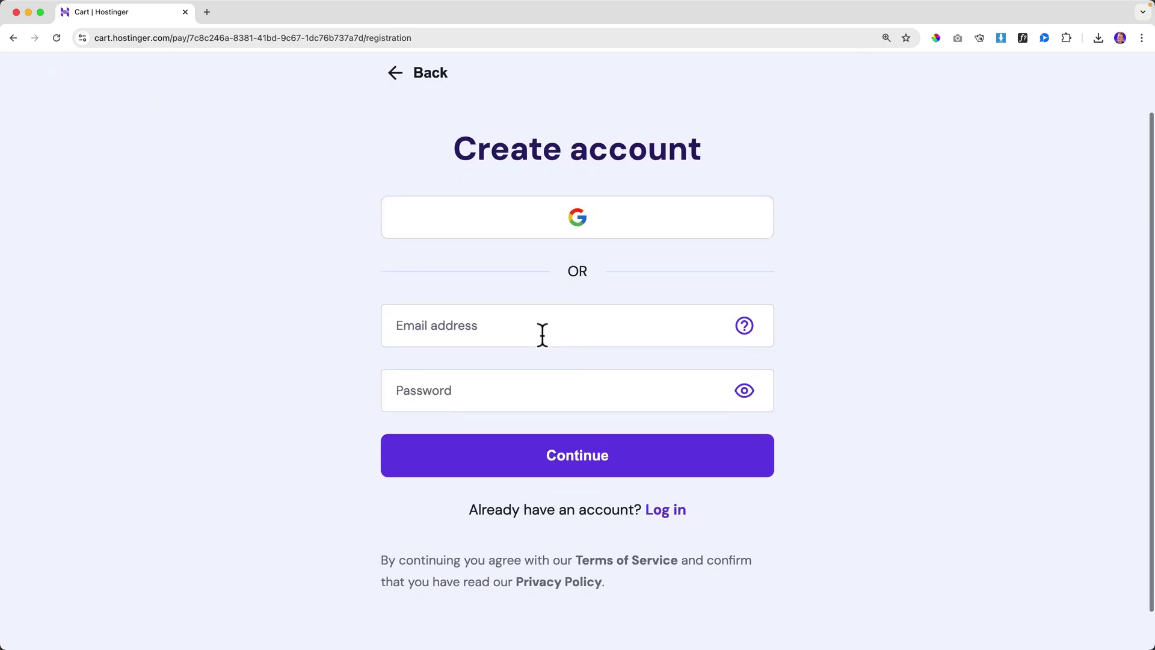
click(490, 326)
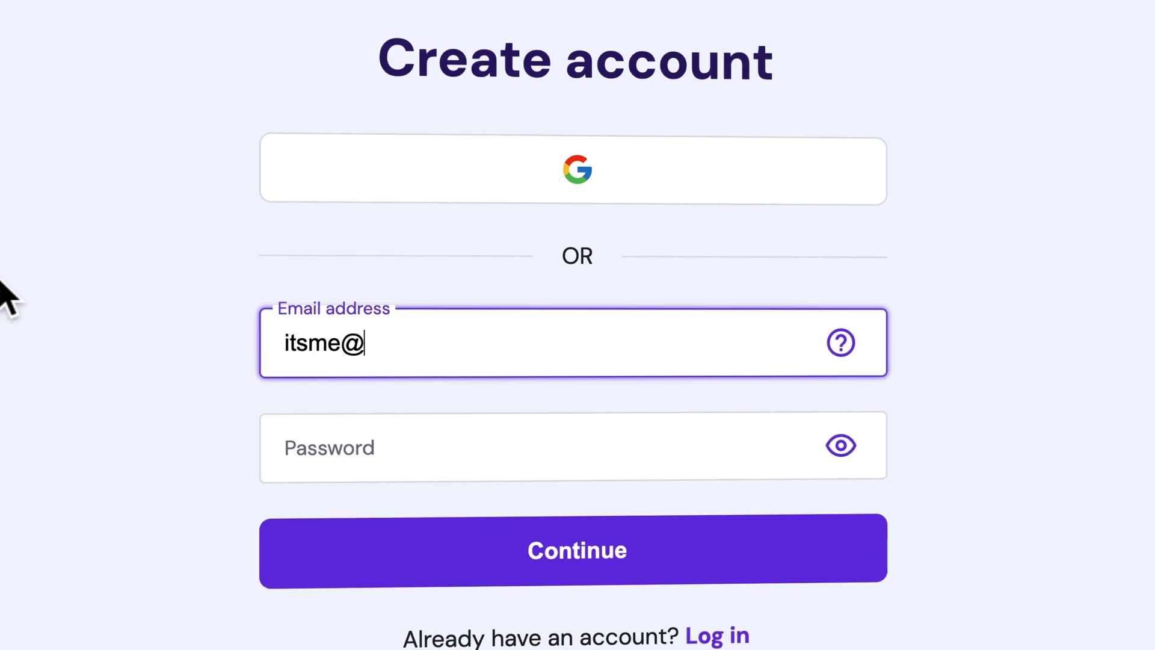
key(Tab)
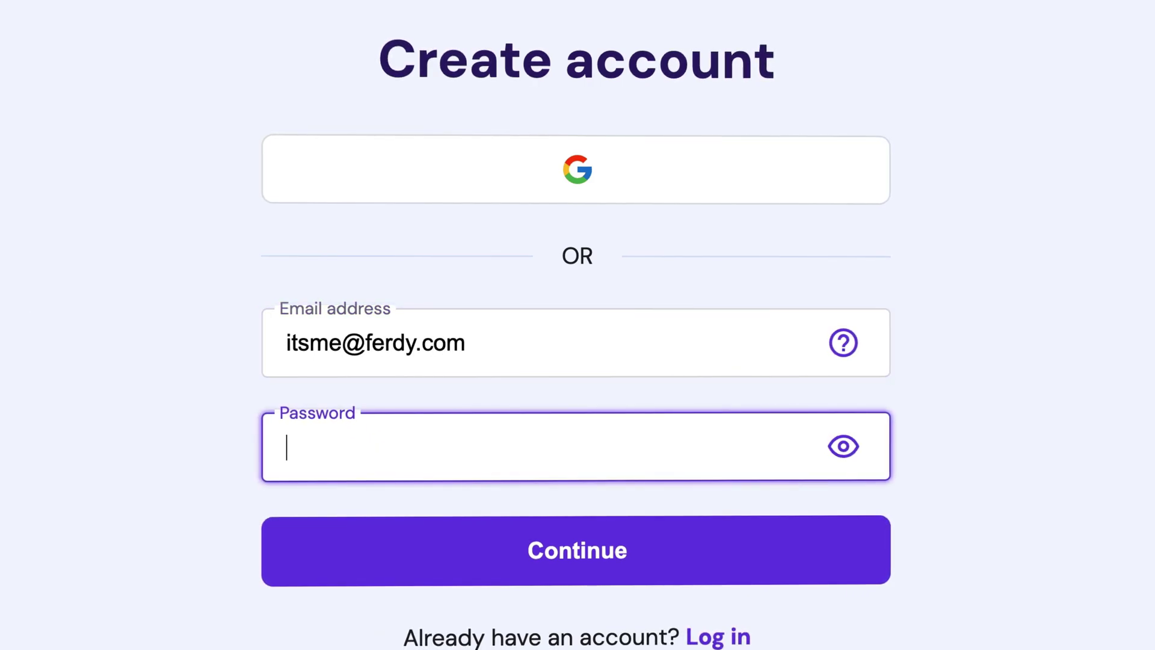
text(•••••)
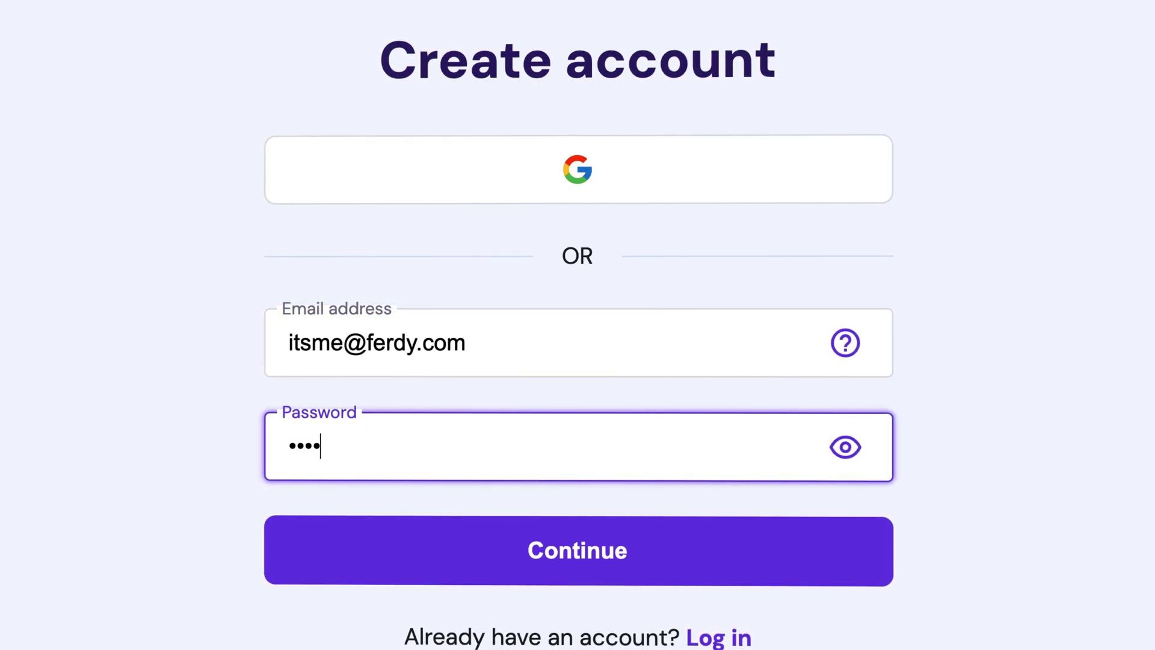
text(••••••••)
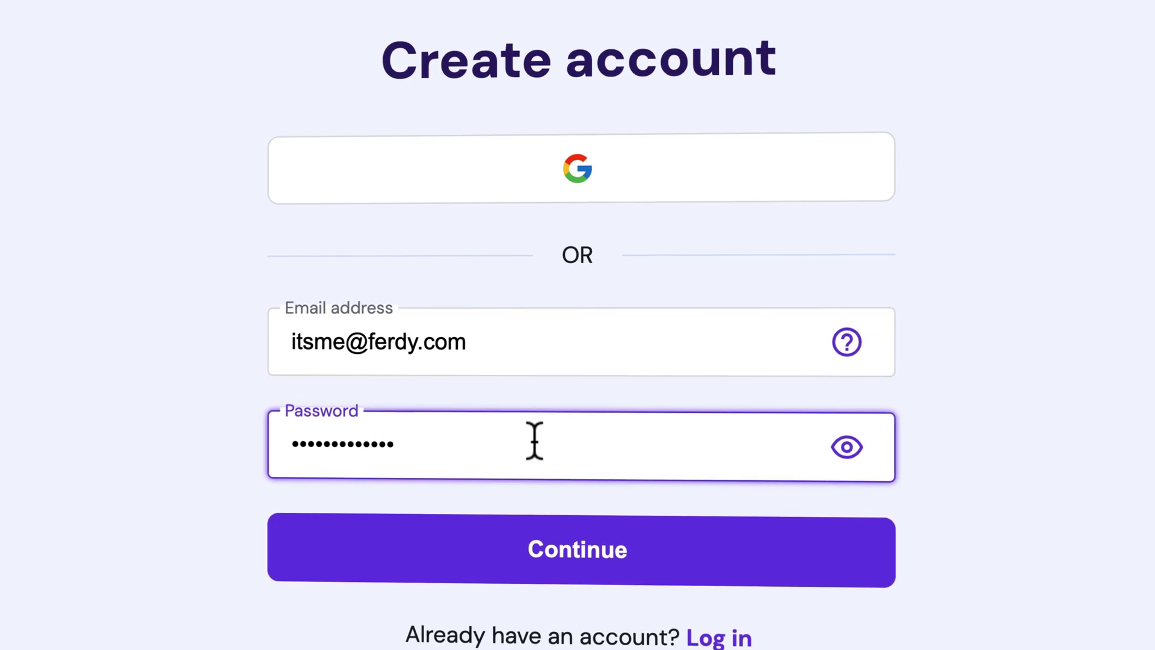
click(579, 547)
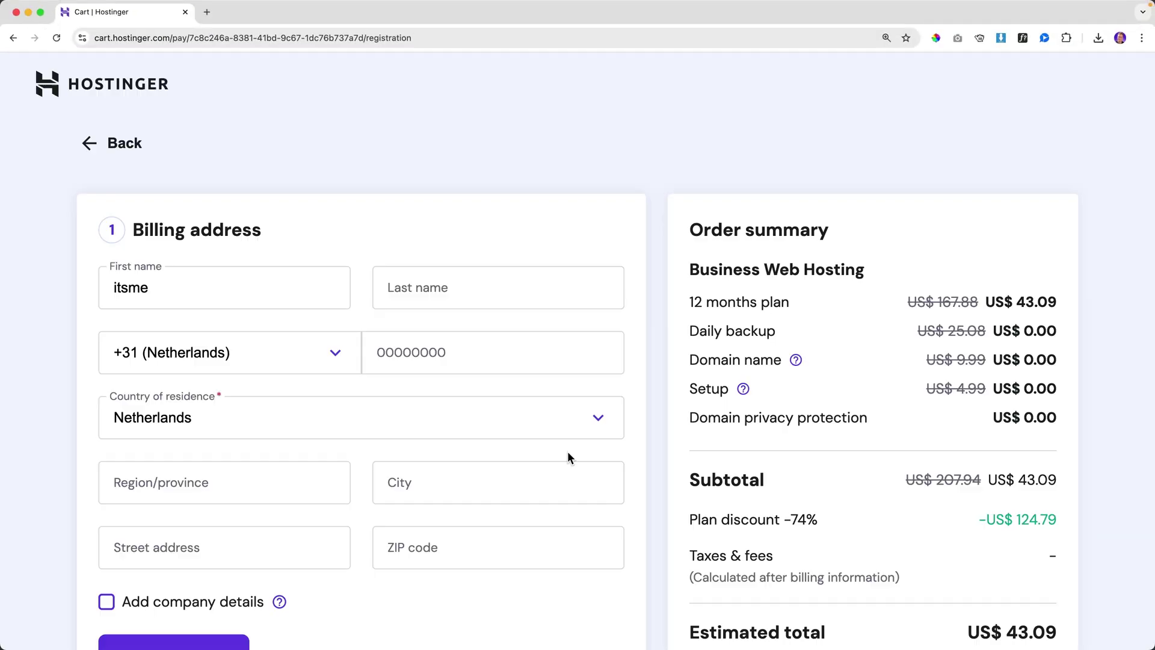
scroll(568, 458, down, 1)
- Add company details with company name 'B.V.' and the pasted VAT number, then continue to payment
scroll(568, 458, down, 1)
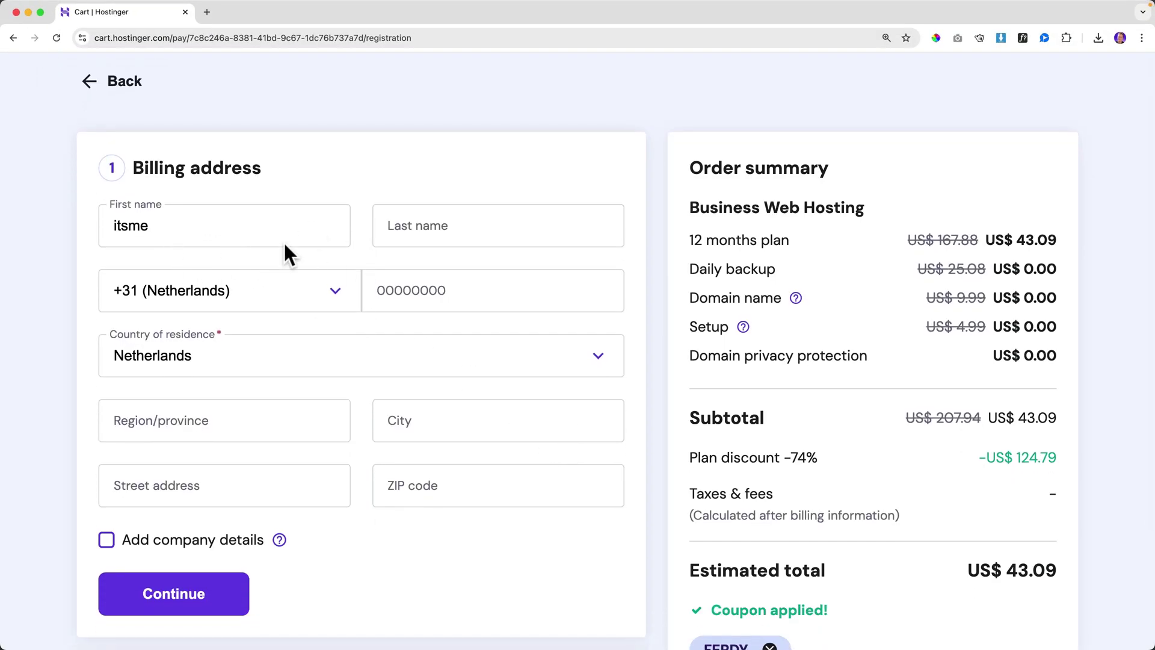
scroll(262, 222, down, 2)
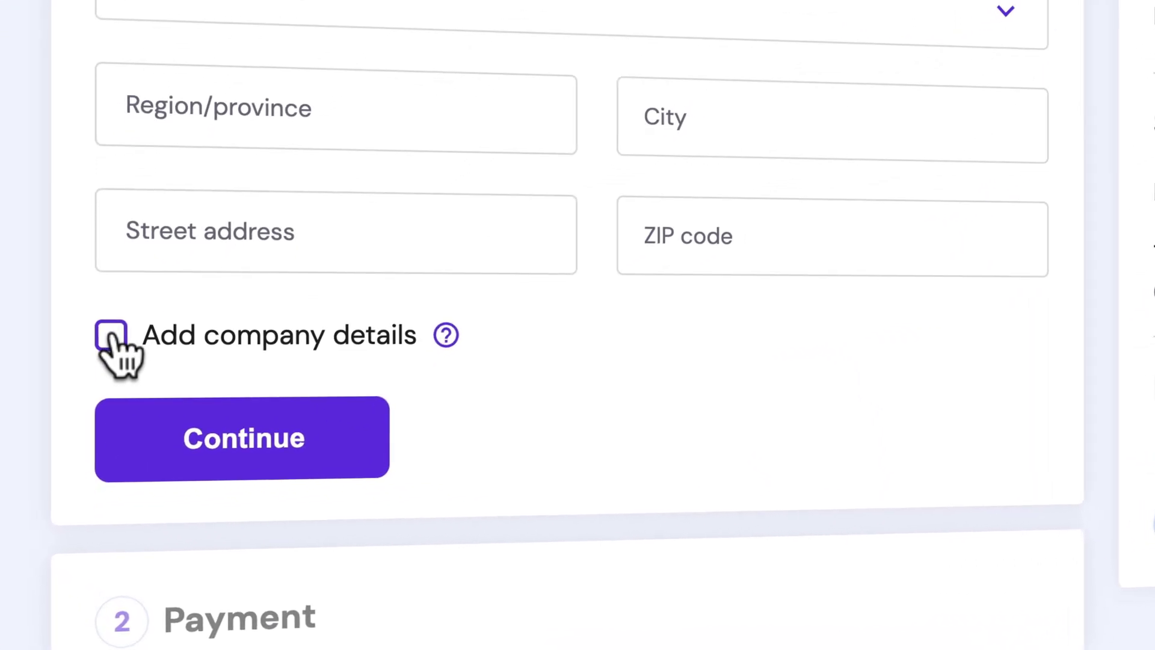
click(111, 338)
scroll(263, 330, down, 2)
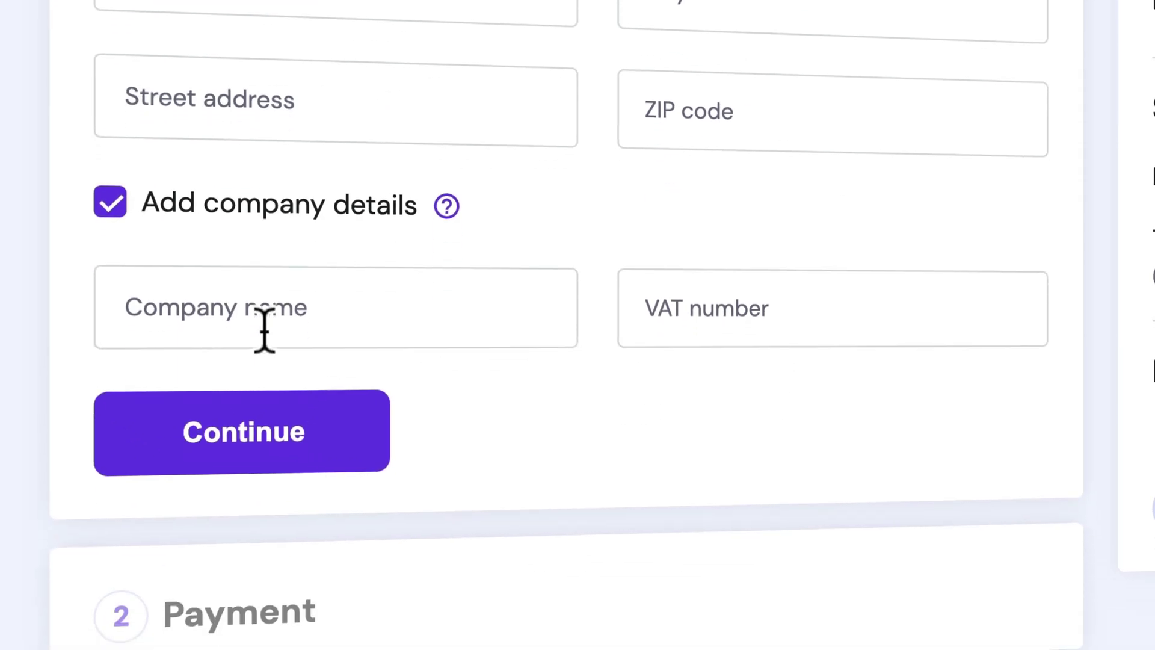
click(263, 329)
text(B.V.)
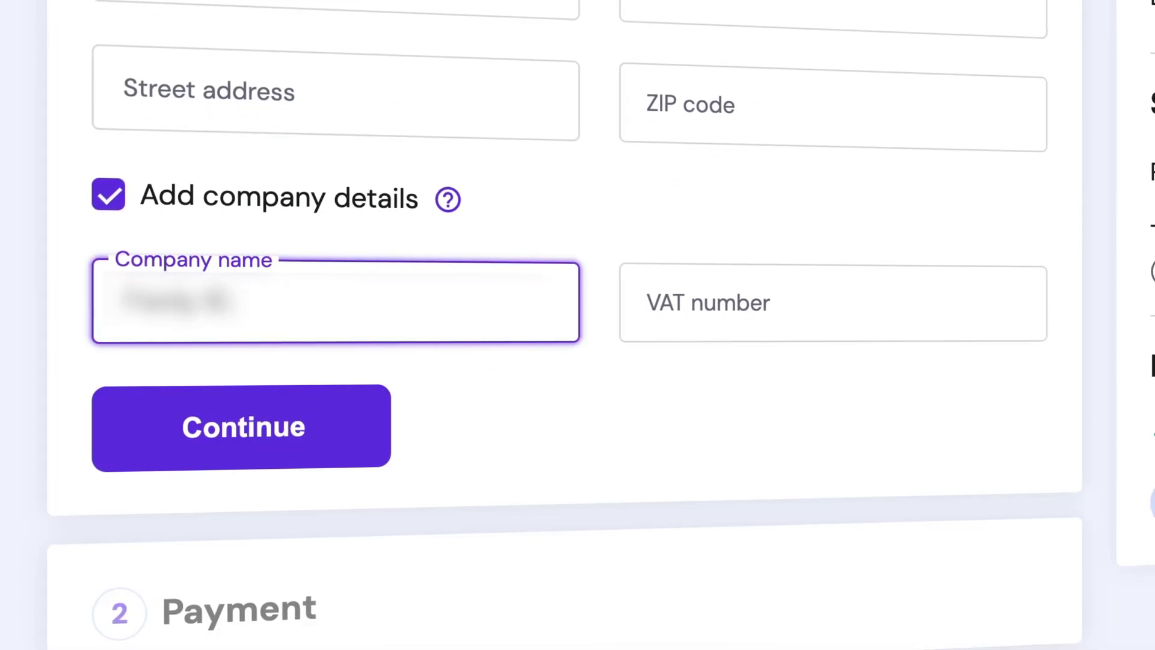
key(Tab)
key(super+v)
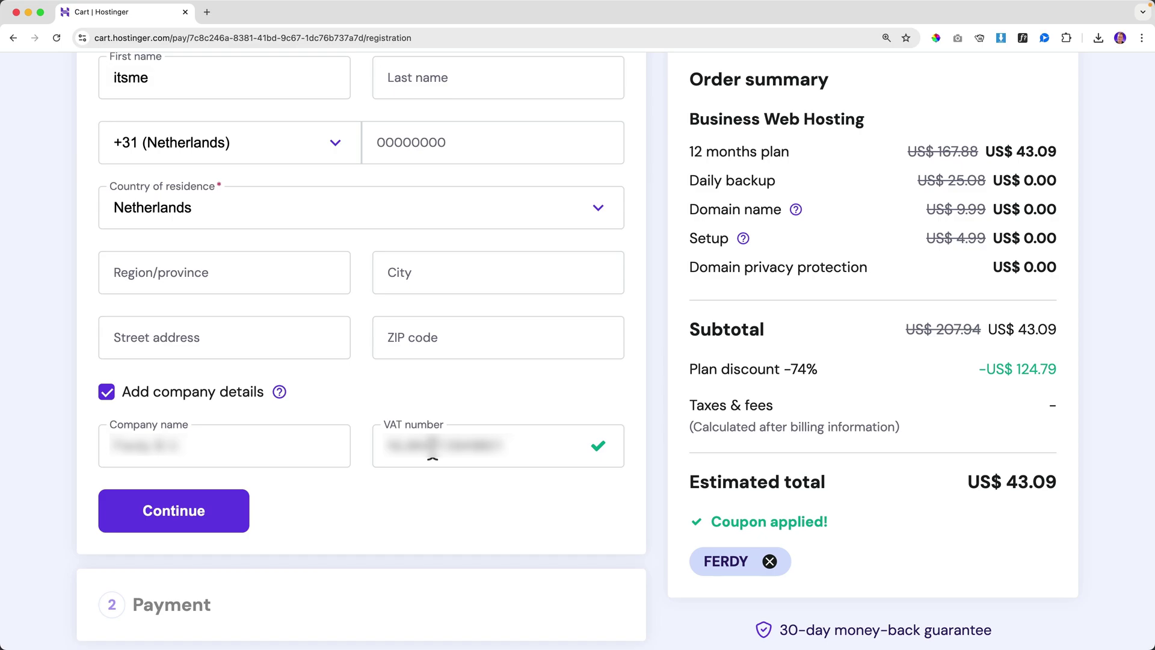
scroll(433, 450, down, 2)
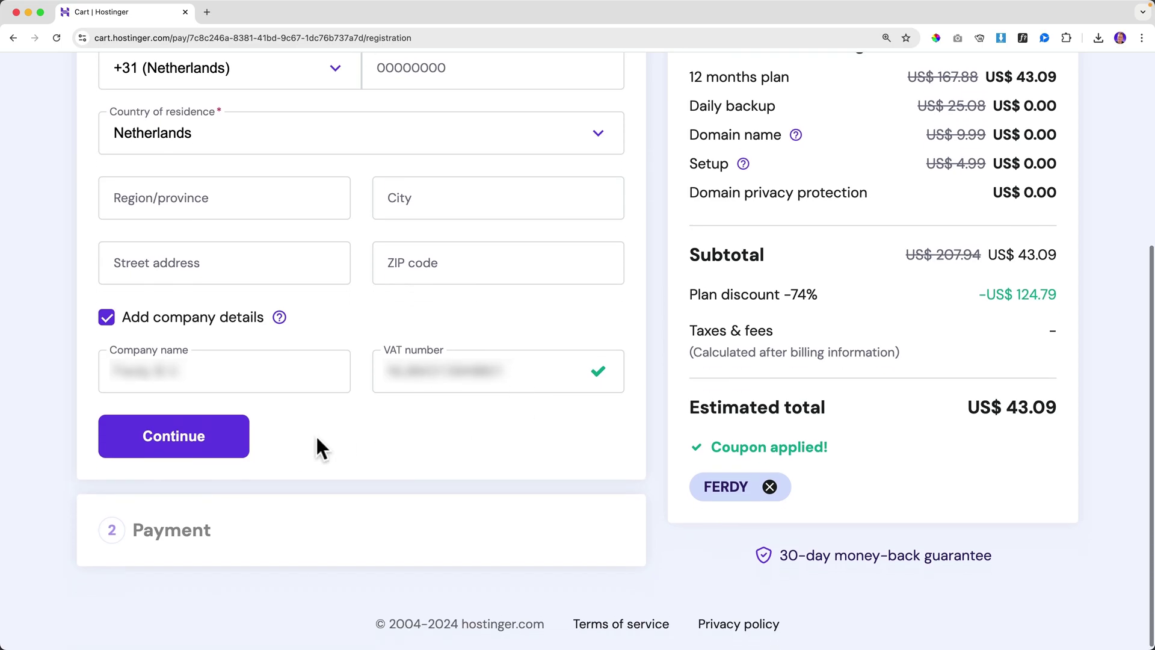
click(207, 428)
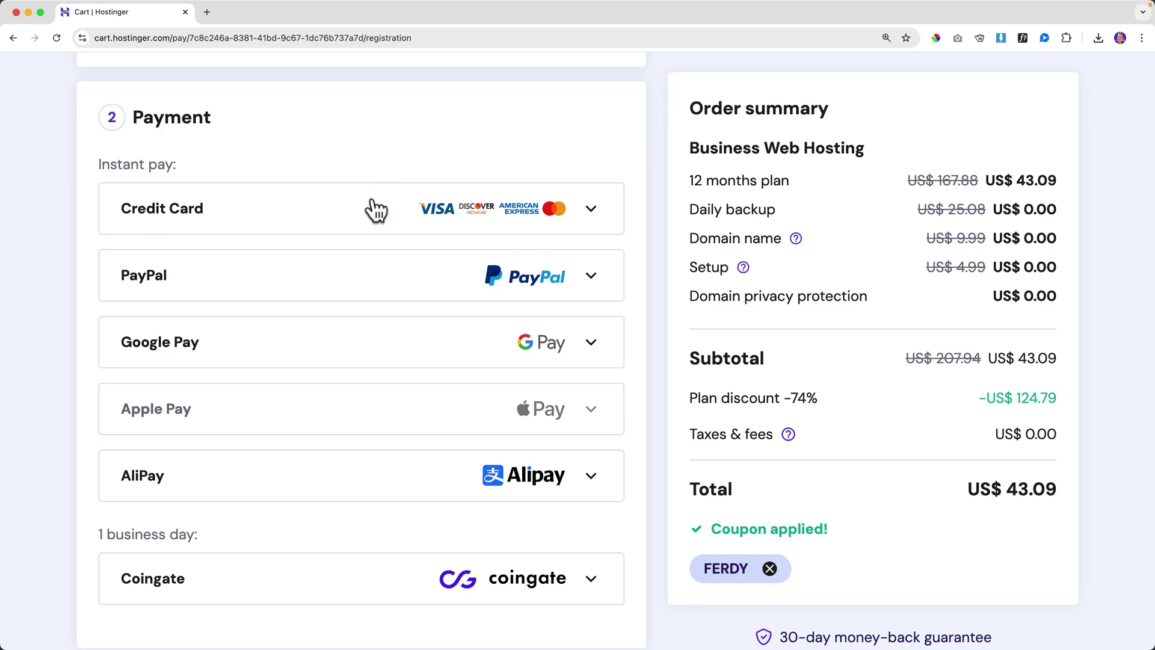
- Pay the US$ 43.09 order using the saved credit card details
scroll(360, 478, up, 1)
scroll(359, 478, up, 1)
mouse_move(339, 437)
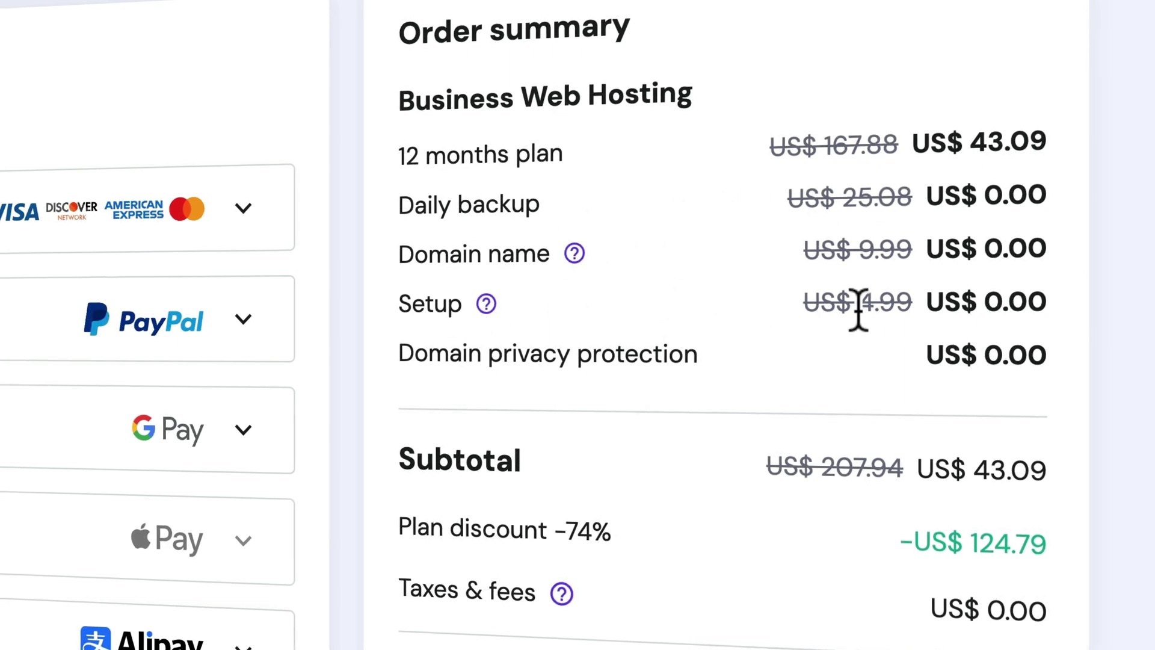
drag(421, 359, 673, 366)
click(686, 367)
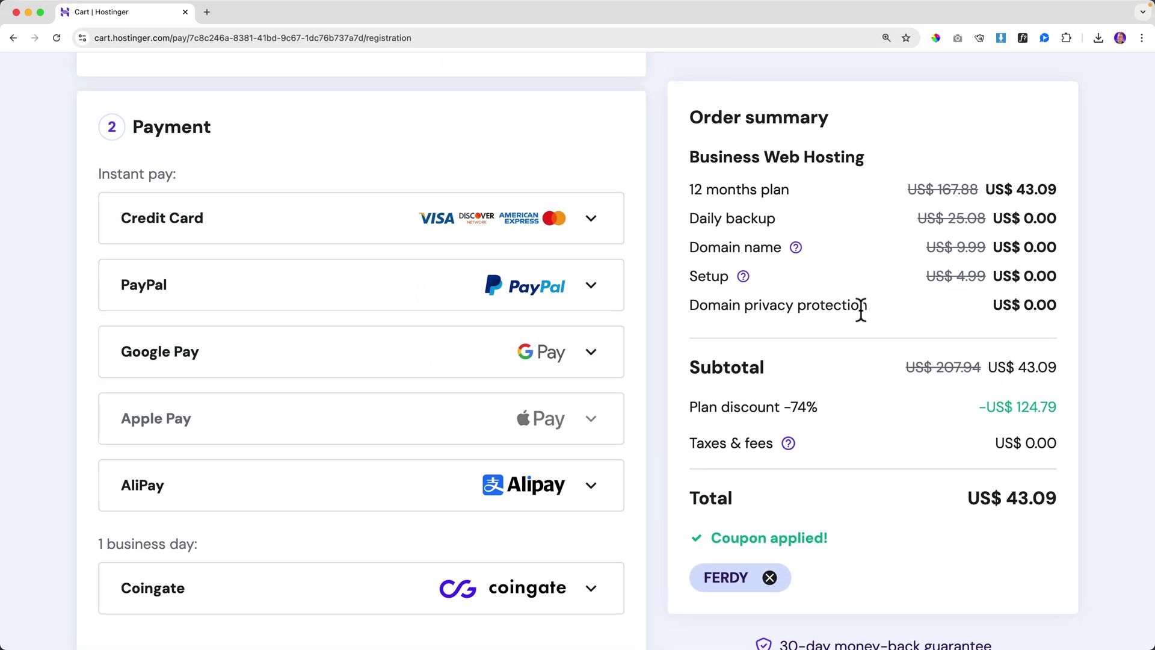
scroll(858, 309, down, 3)
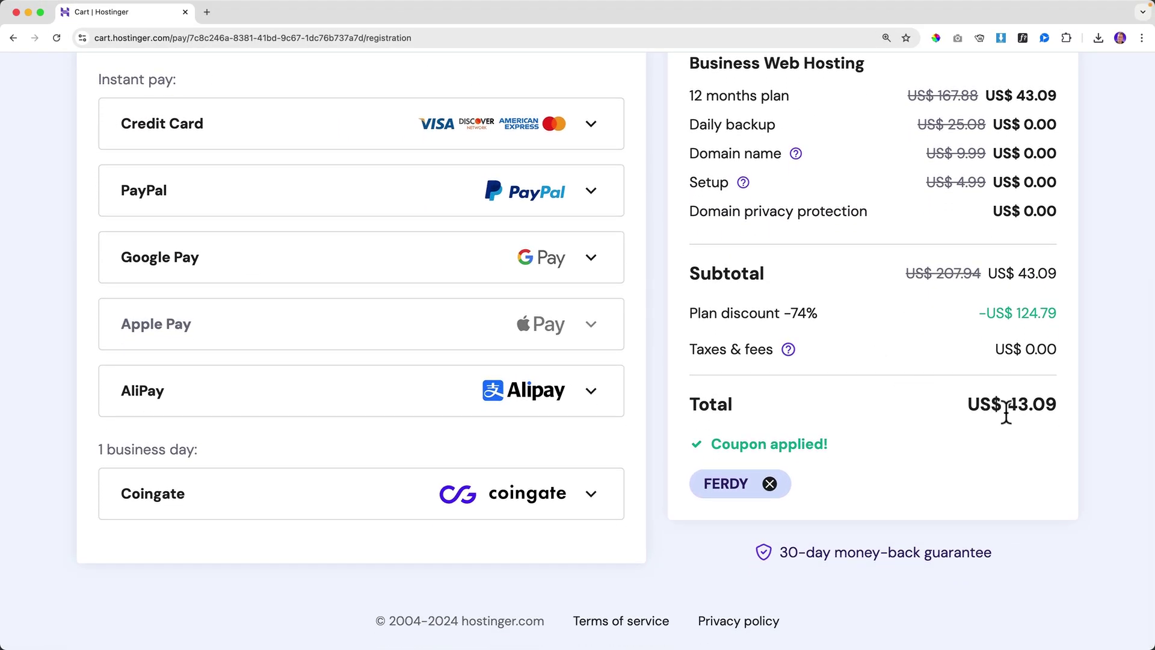
scroll(735, 363, up, 1)
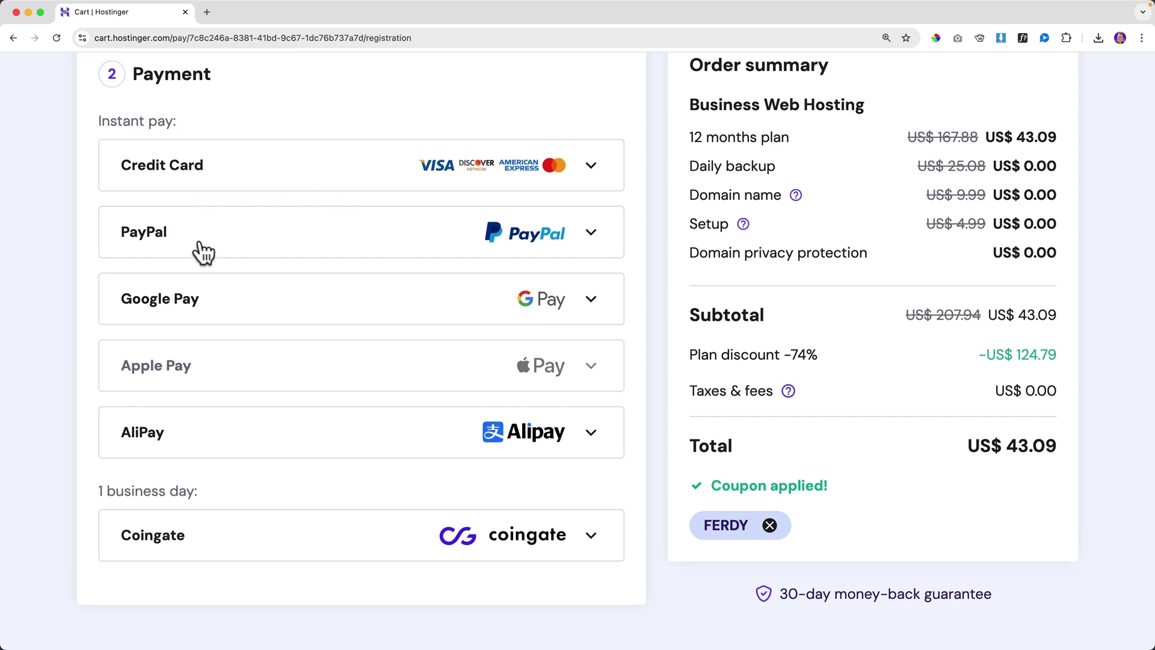
scroll(218, 322, up, 1)
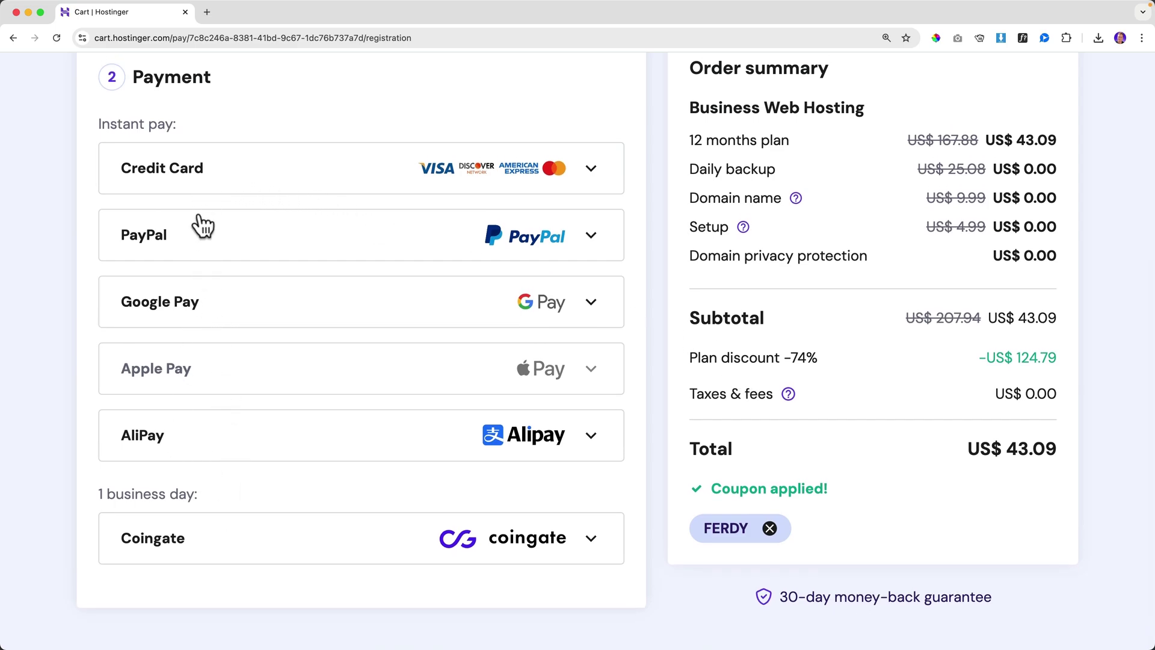
click(205, 191)
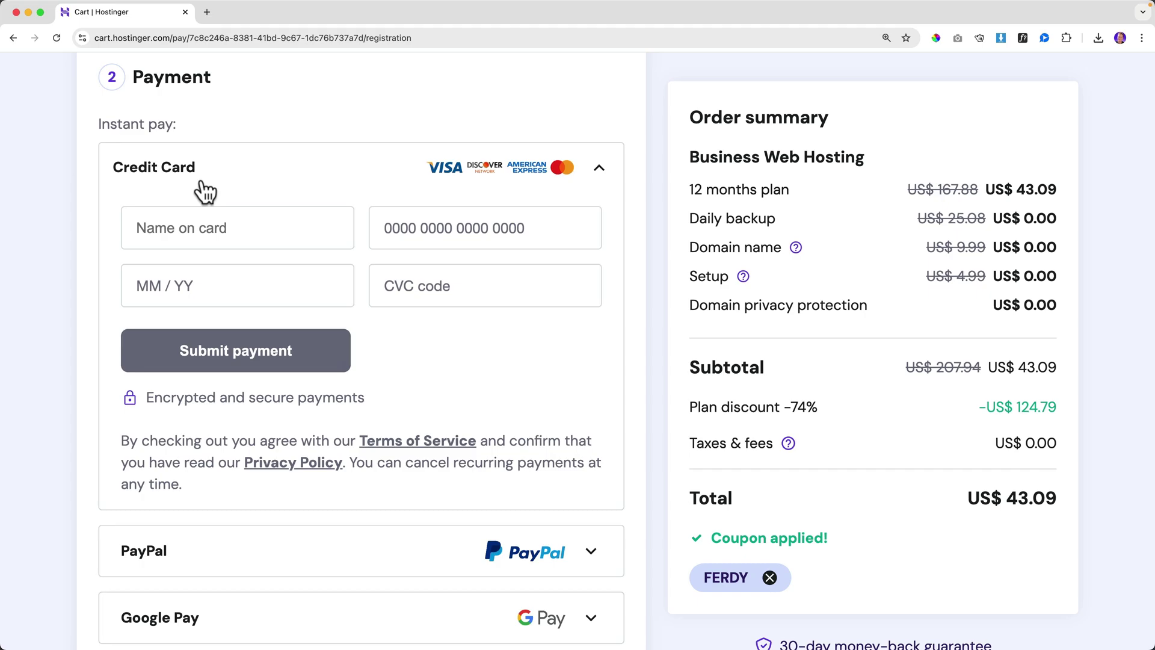
click(213, 232)
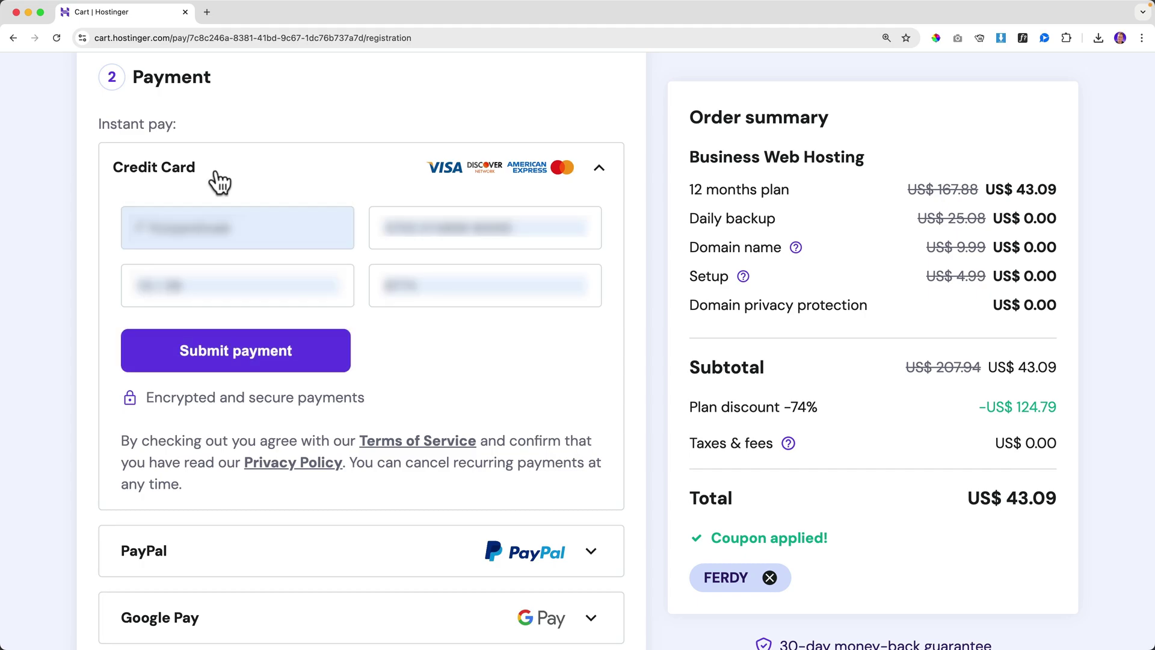
click(243, 354)
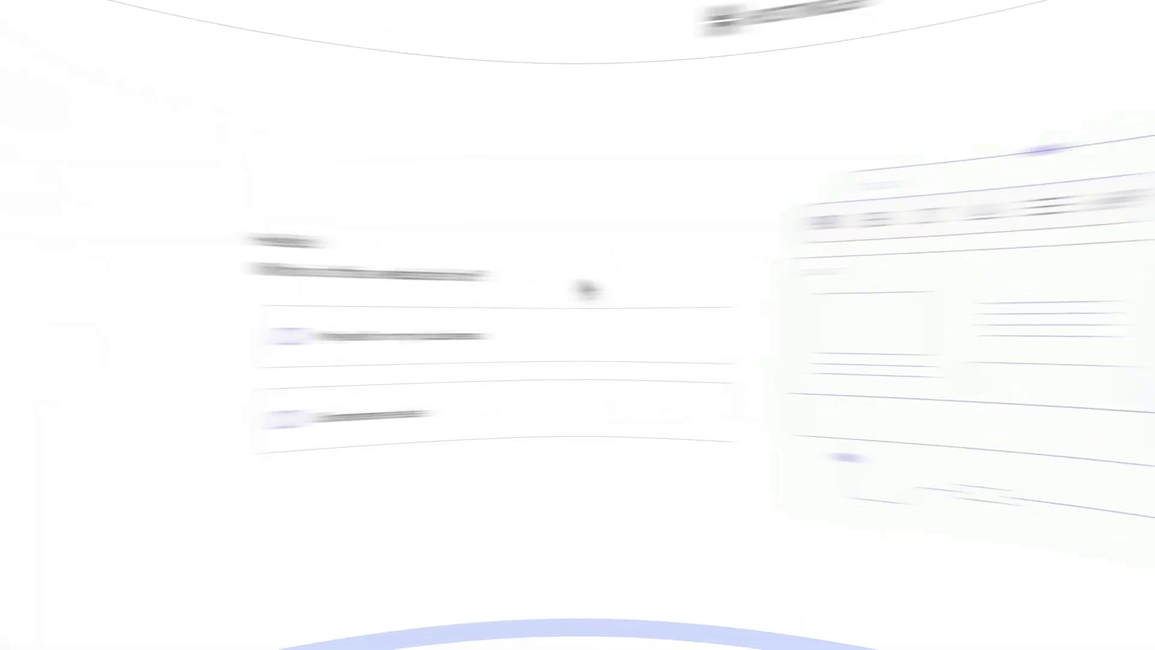
- Open the hPanel language chooser from the EN button
click(1115, 78)
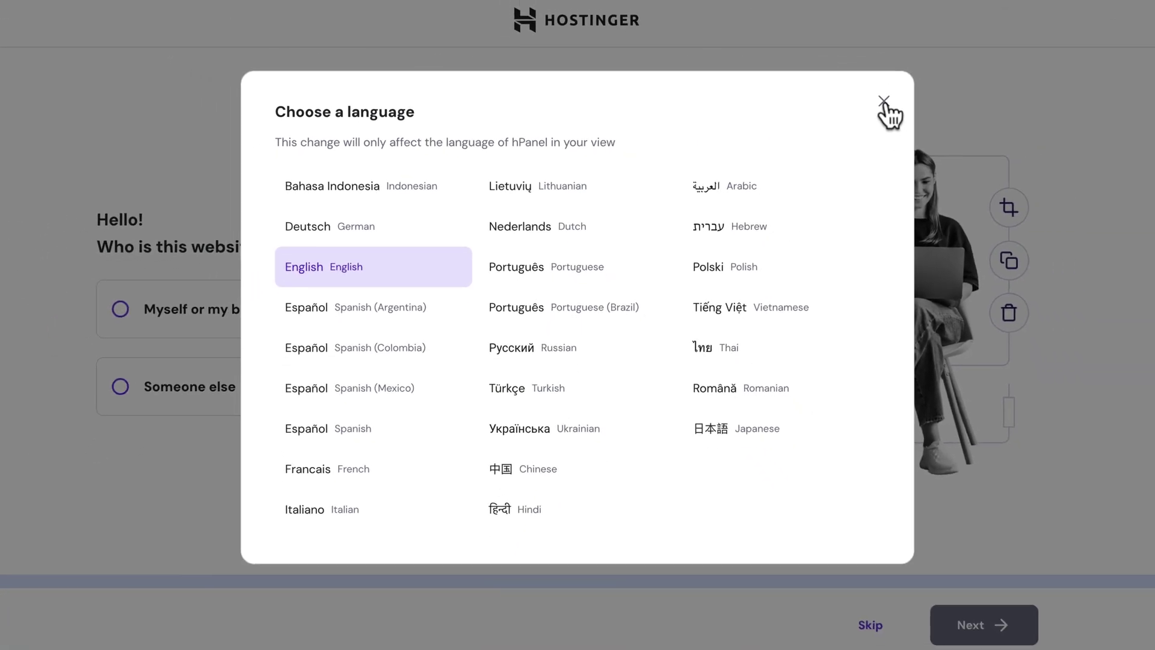
- Close the language chooser, then answer 'Myself or my business' and 'Create a website'
click(884, 101)
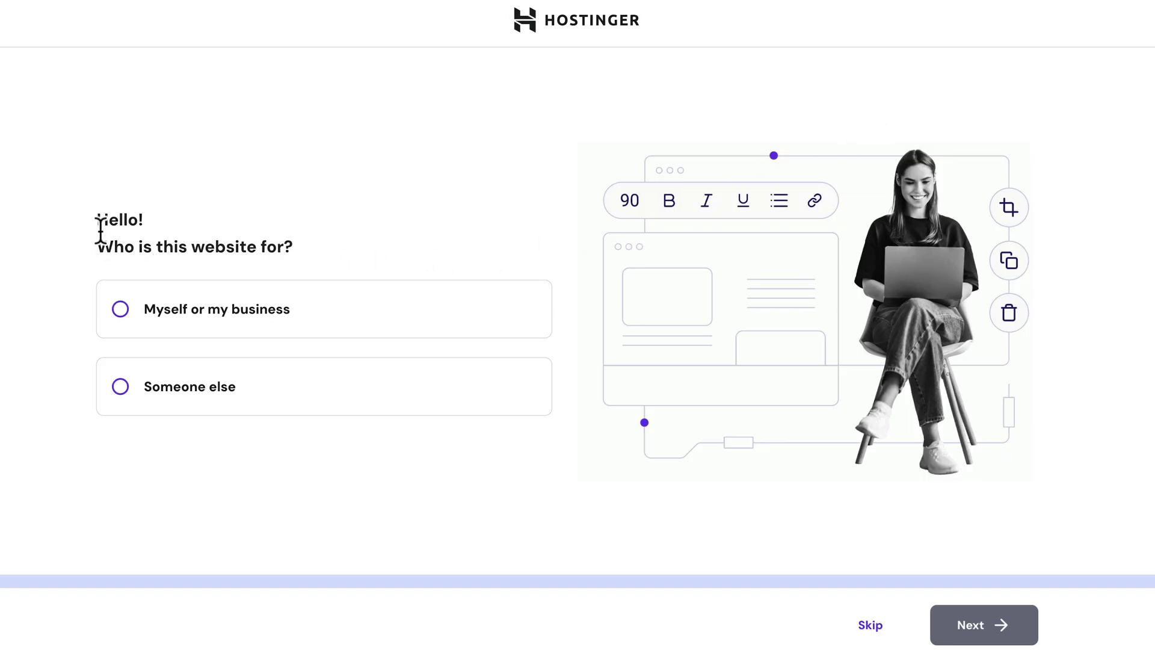
click(122, 308)
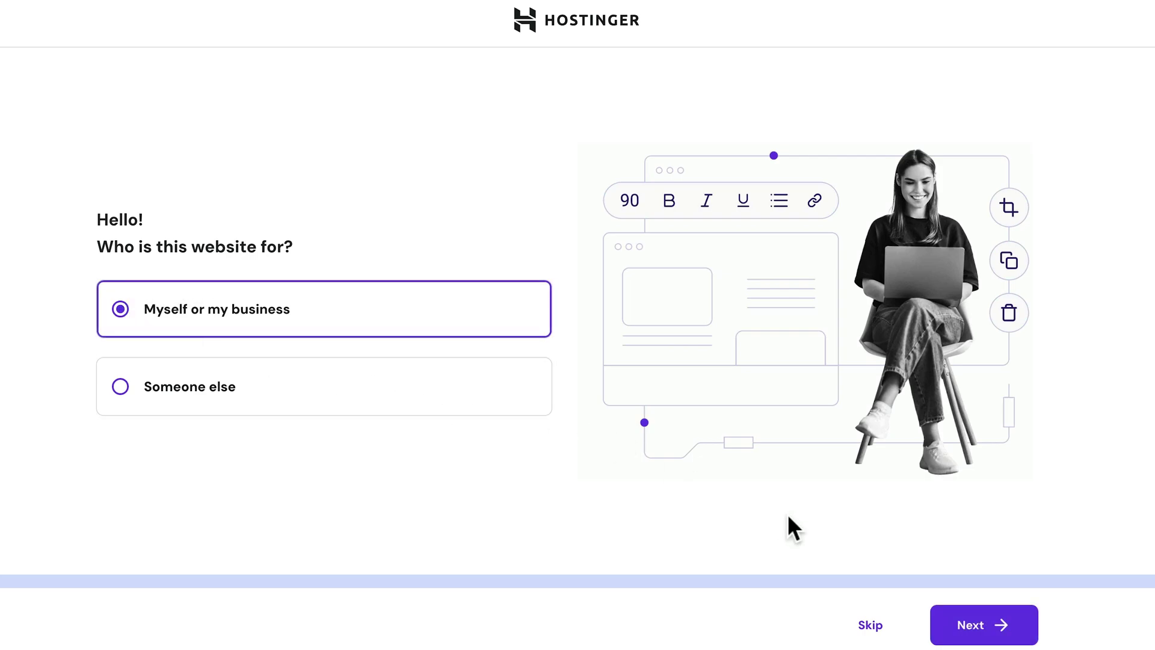
click(962, 625)
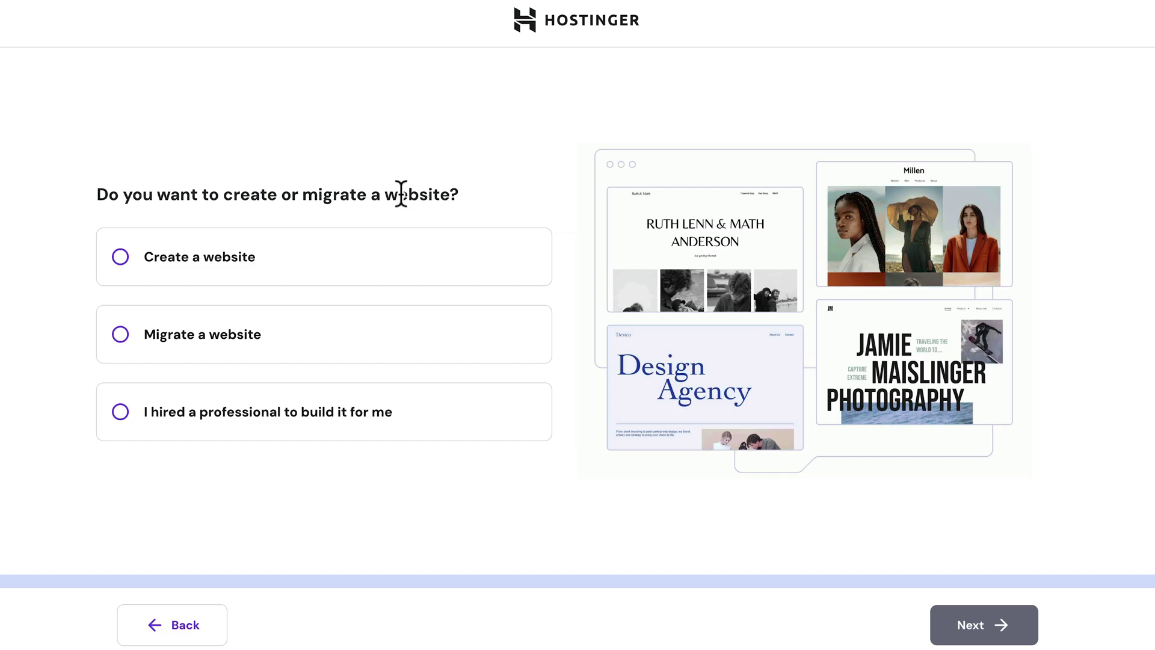
click(123, 255)
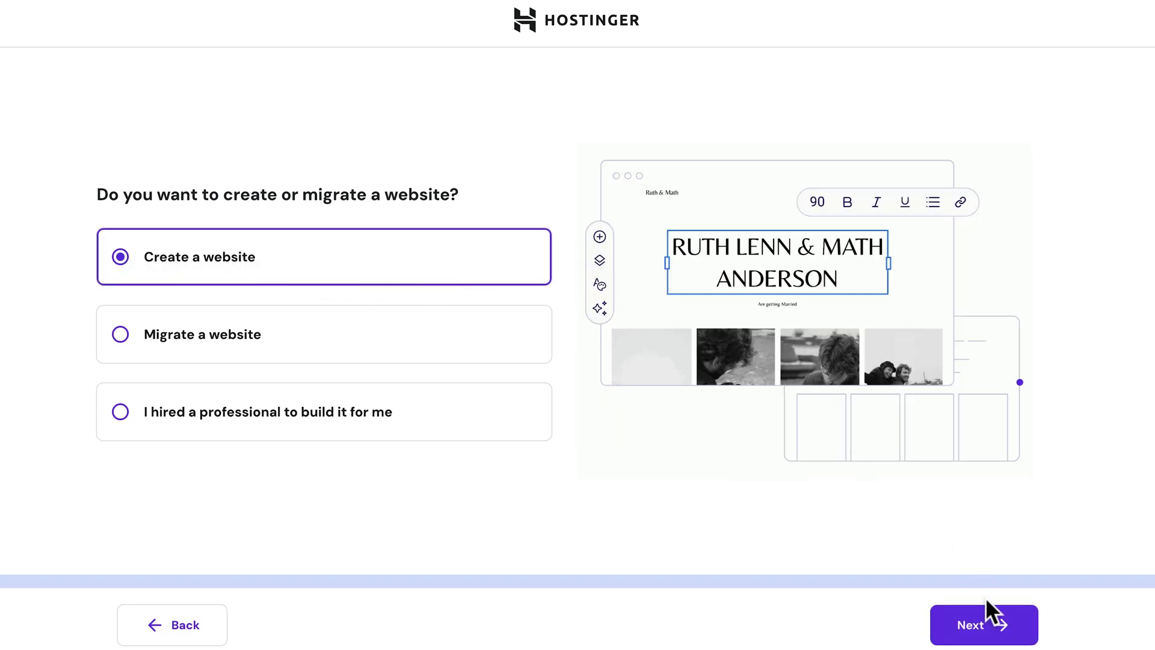
click(995, 631)
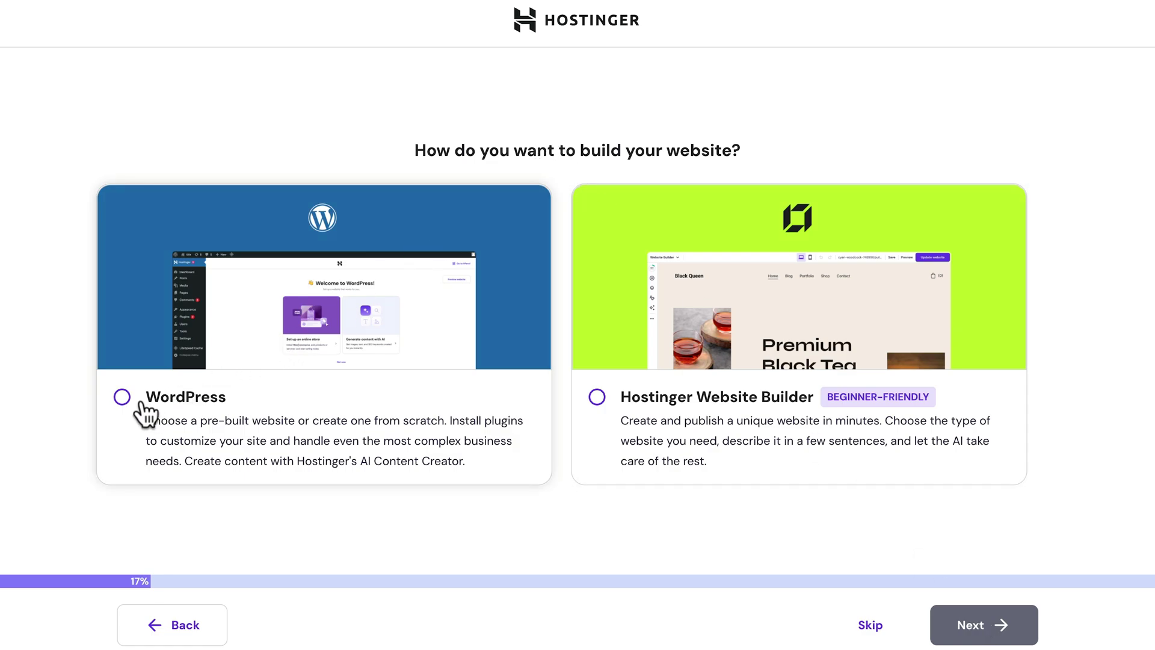
- Choose WordPress and enter the WordPress admin e-mail address and password
click(121, 398)
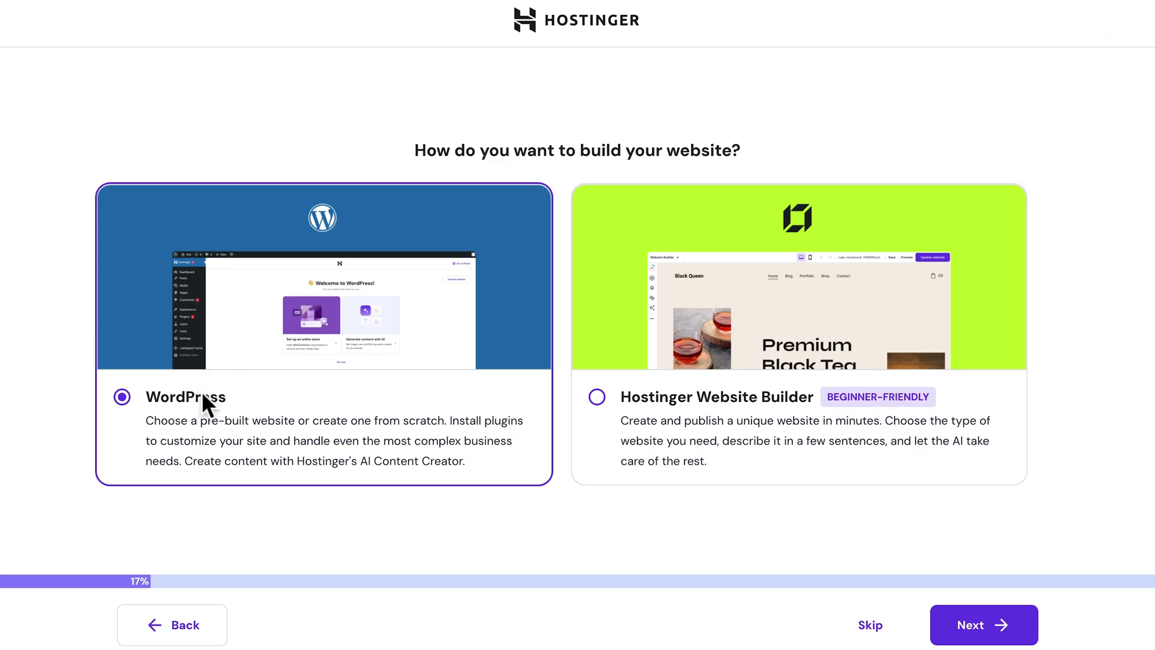
click(968, 632)
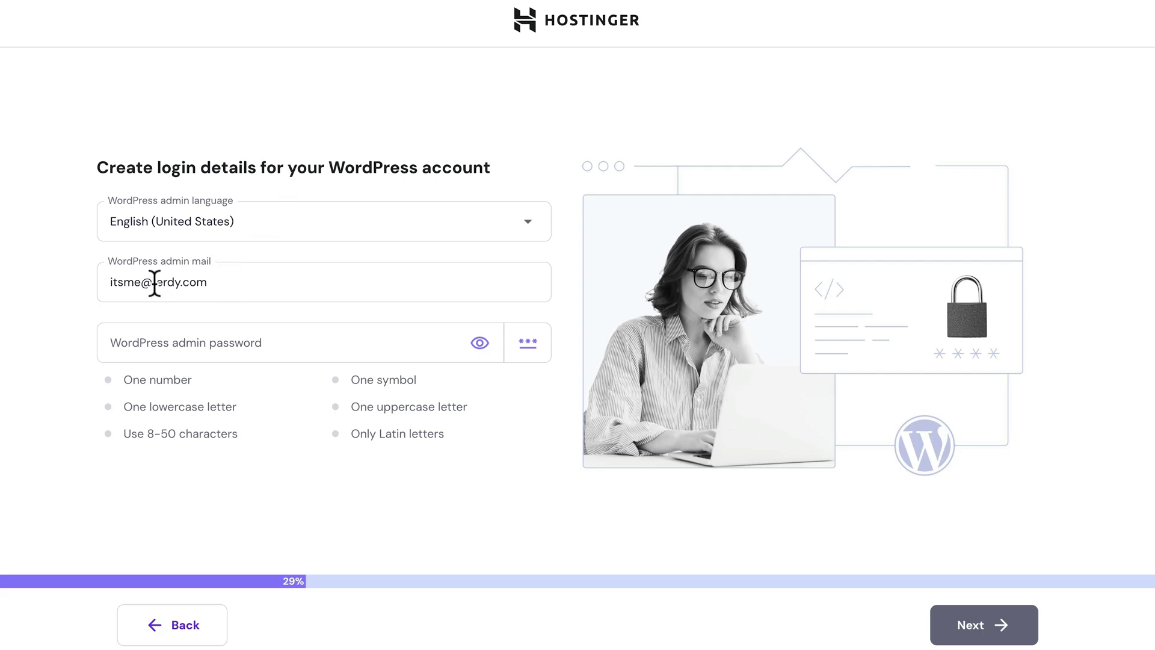
click(236, 287)
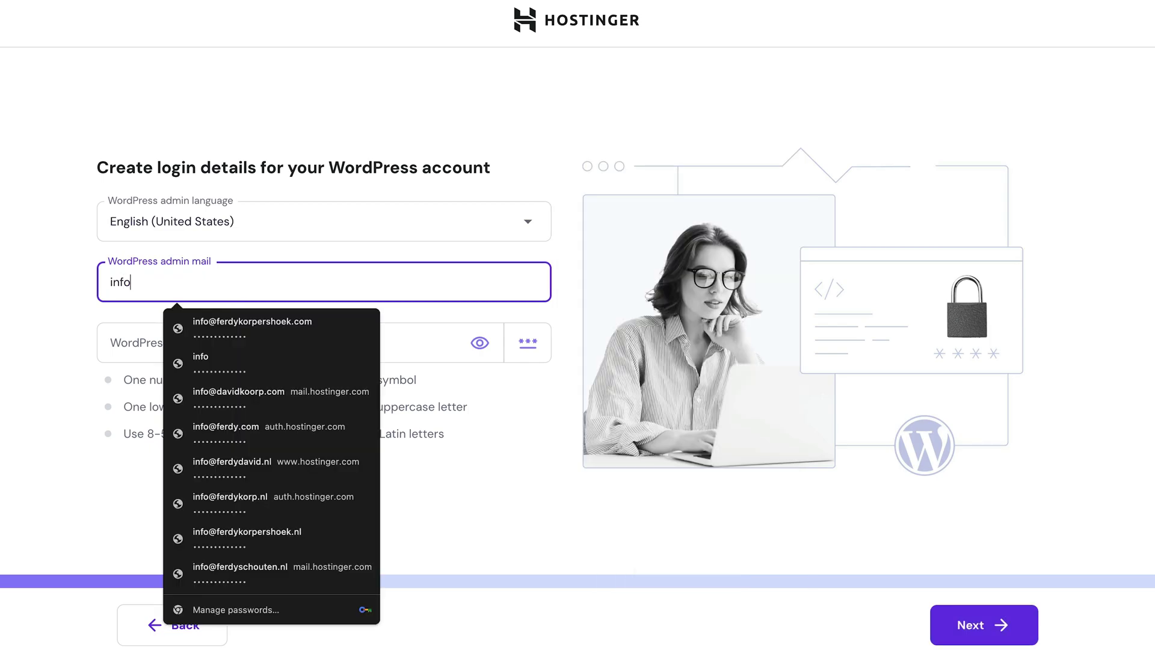
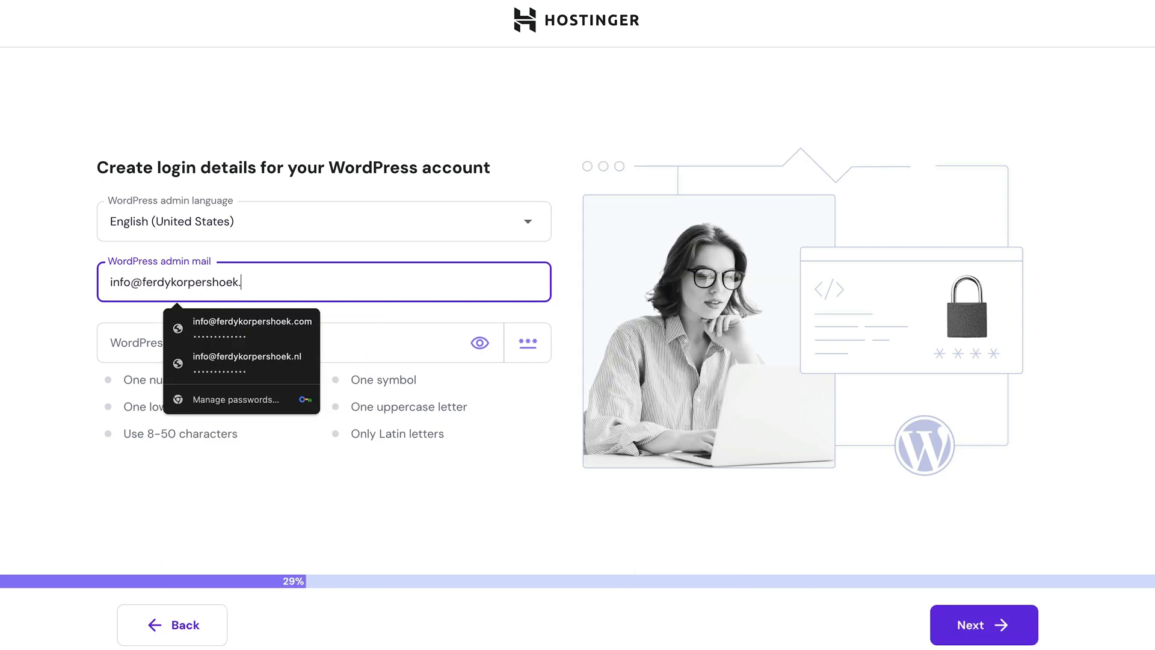
key(Tab)
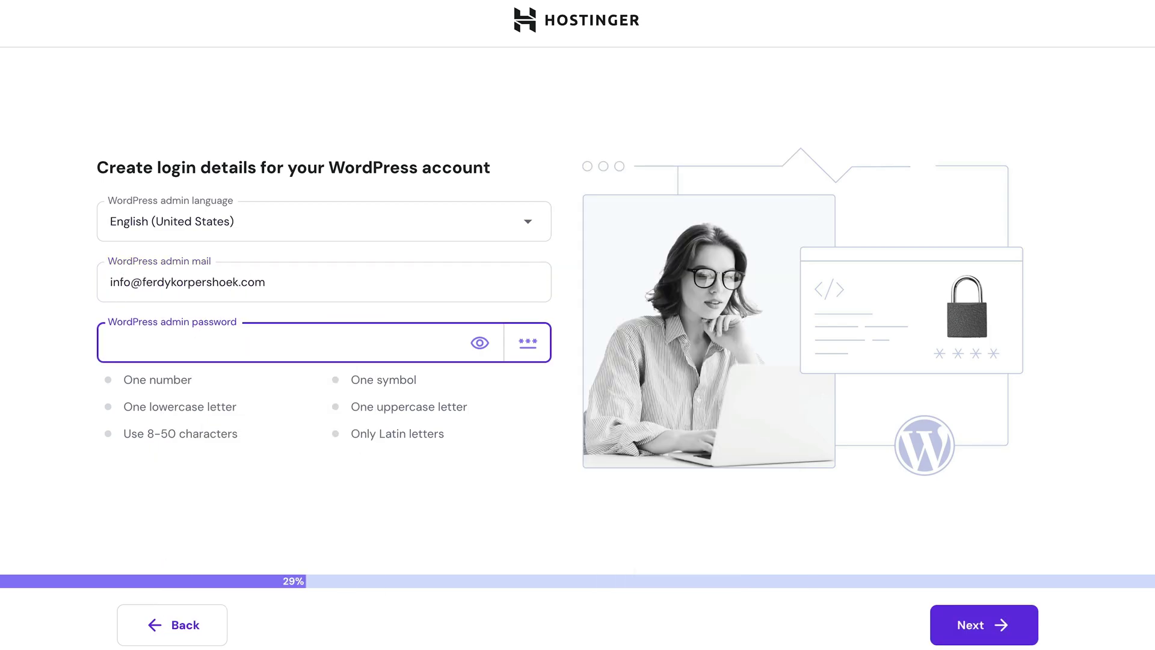
click(976, 627)
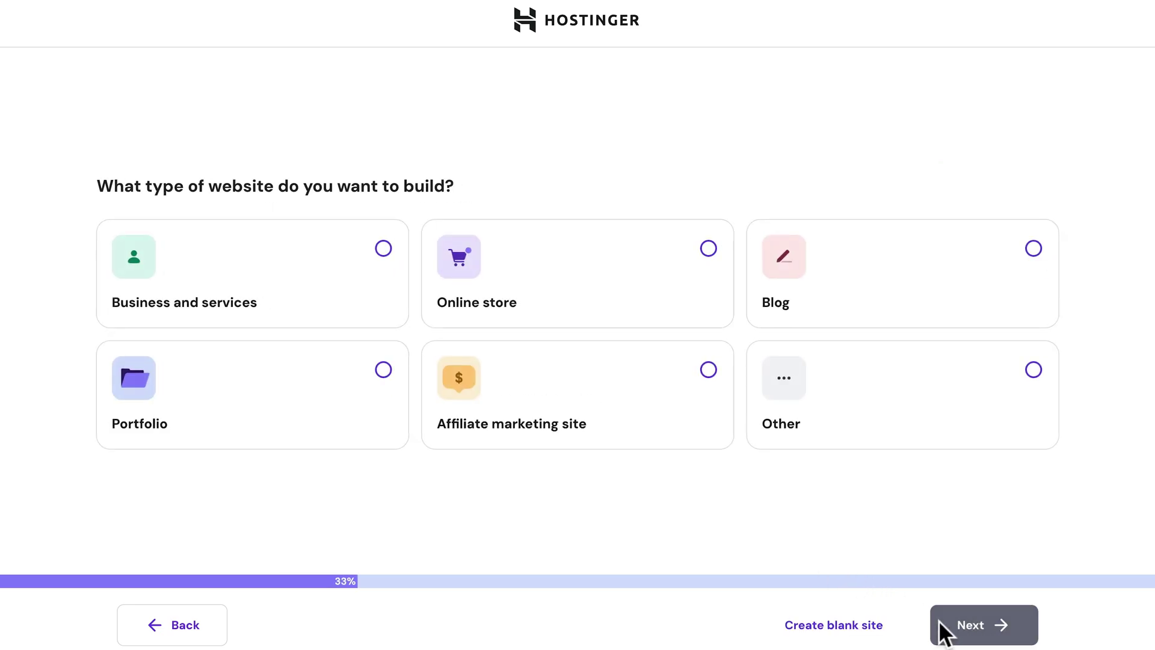
- Start from a blank site, opening the domain registration form for Netherlands, Company or organization
click(832, 628)
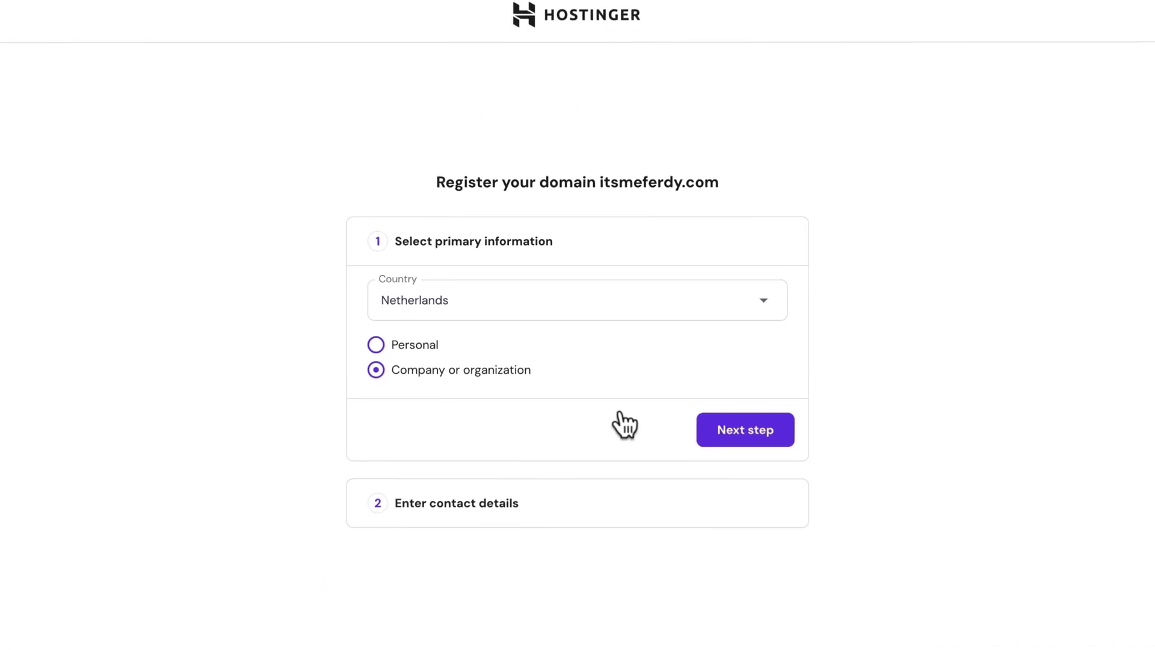
- Complete the domain owner's contact details and register the domain, reaching the target-audience data center step
scroll(740, 429, down, 2)
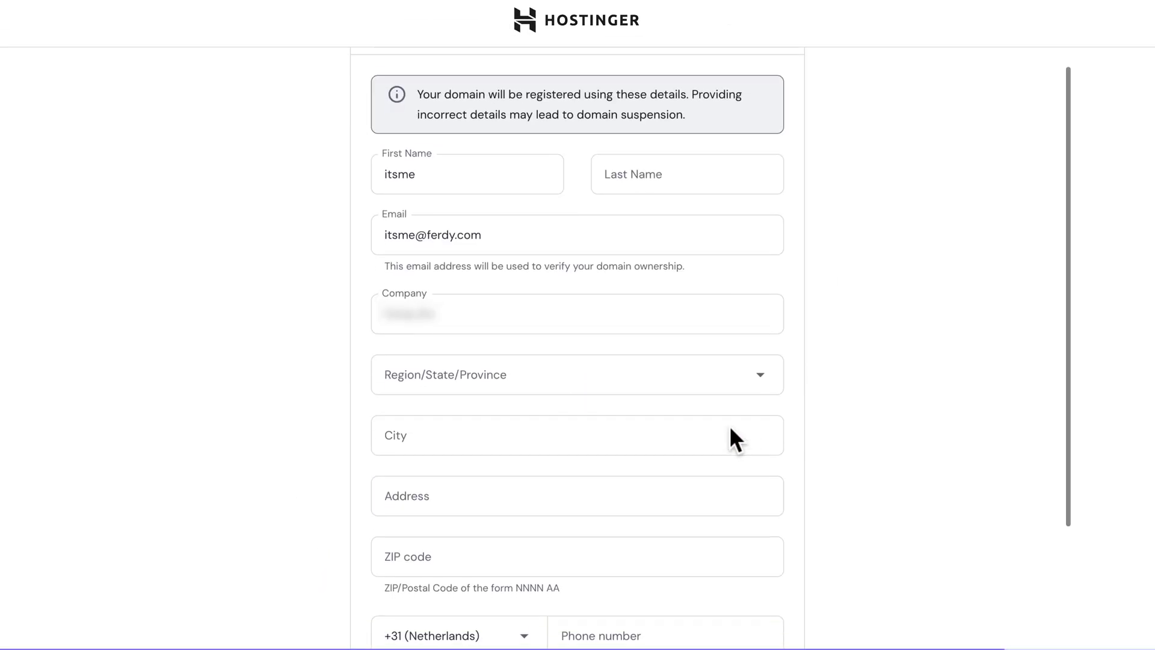
click(439, 99)
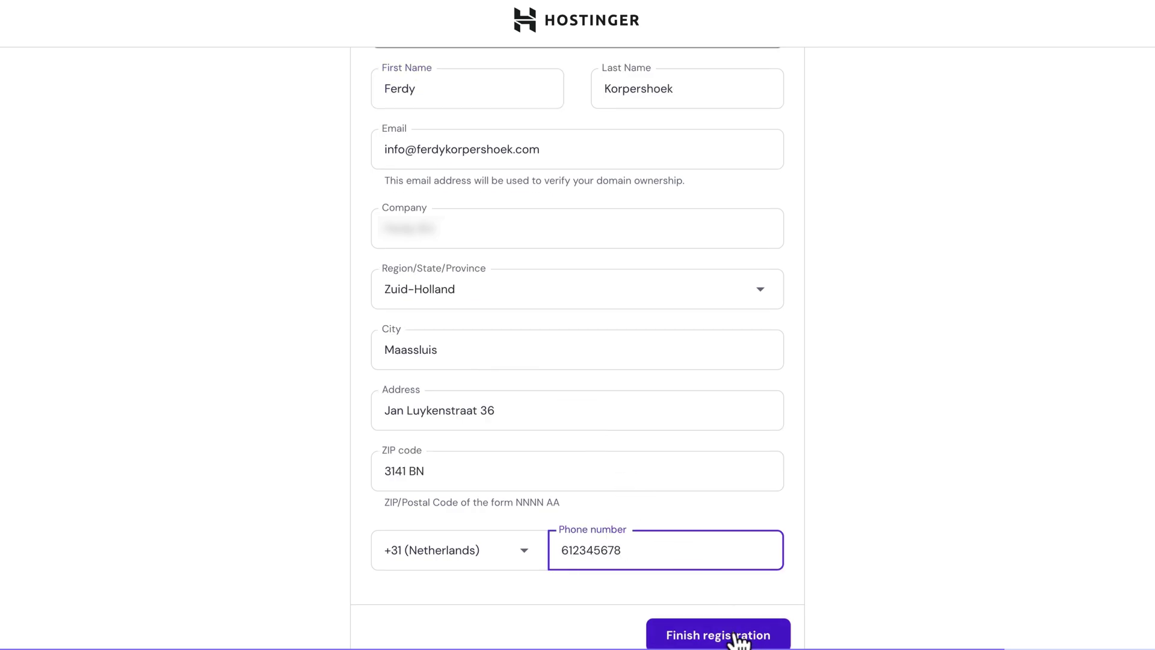
click(737, 637)
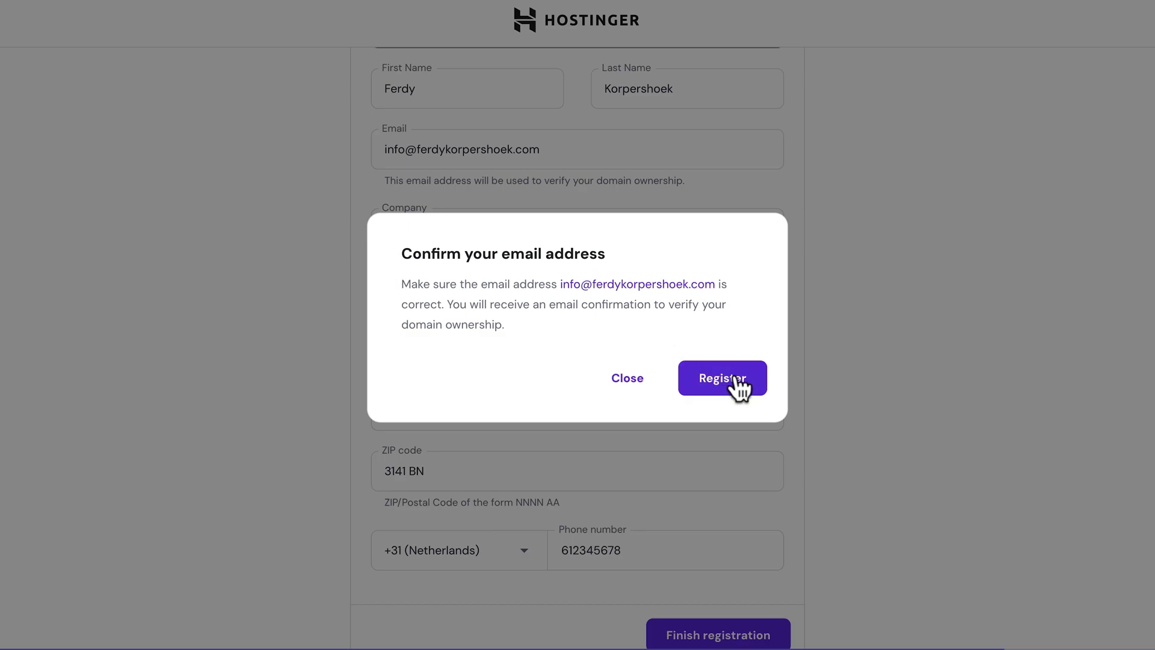
click(735, 385)
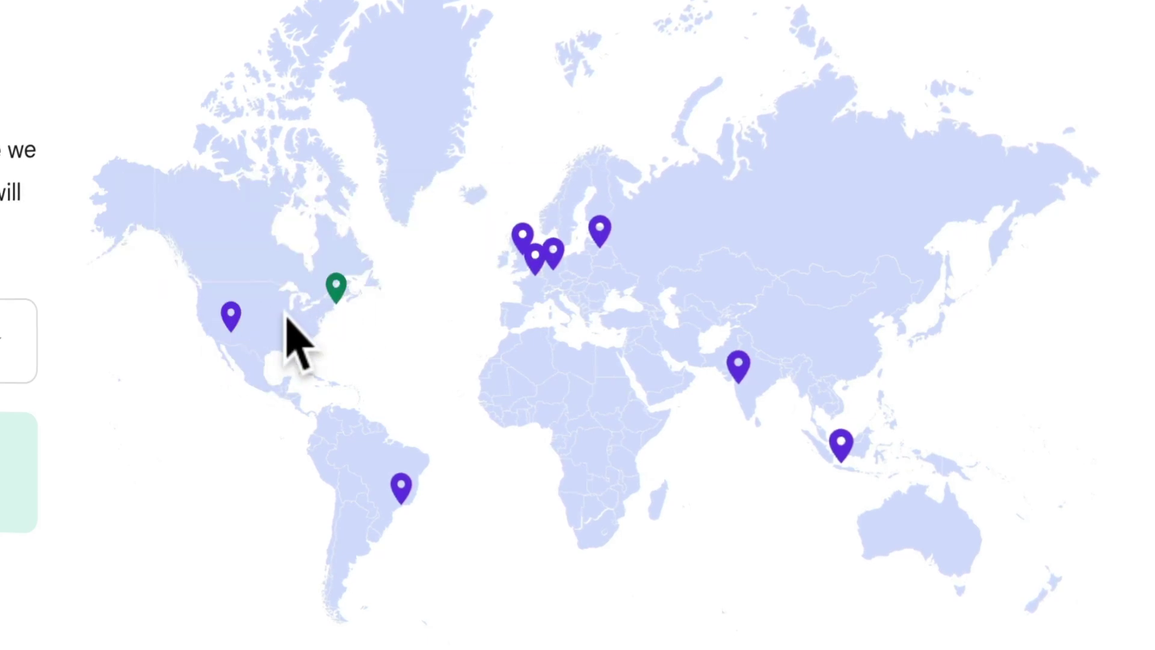
- Keep United States, Massachusetts as the data center and continue to finish the WordPress setup
mouse_move(217, 314)
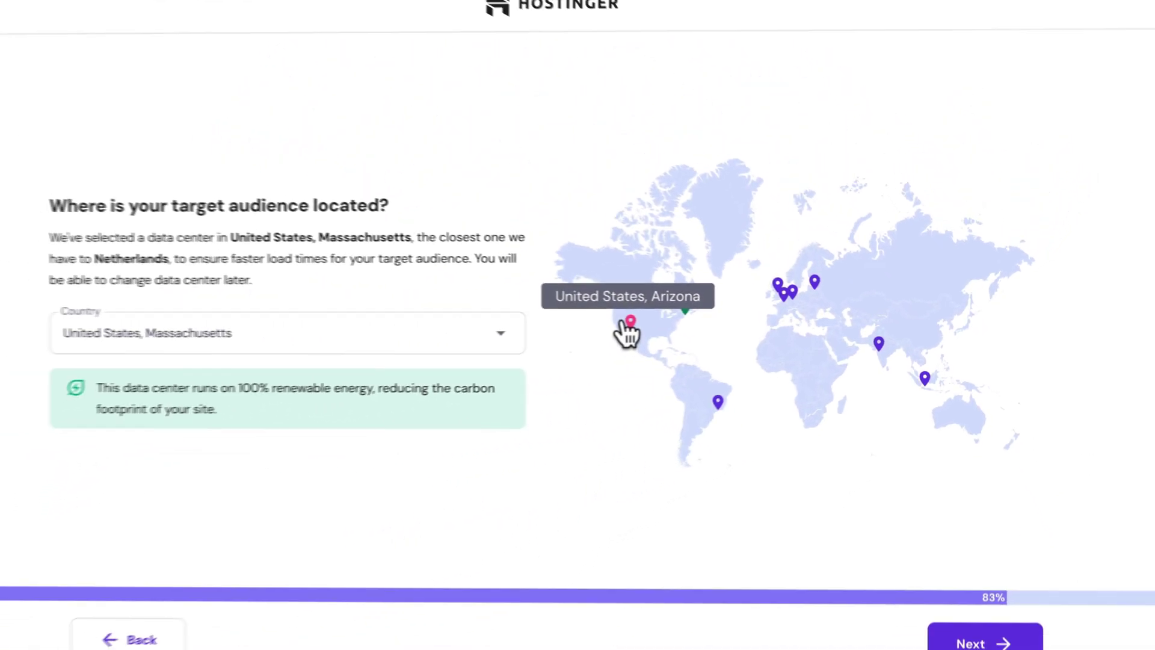
click(395, 348)
click(388, 348)
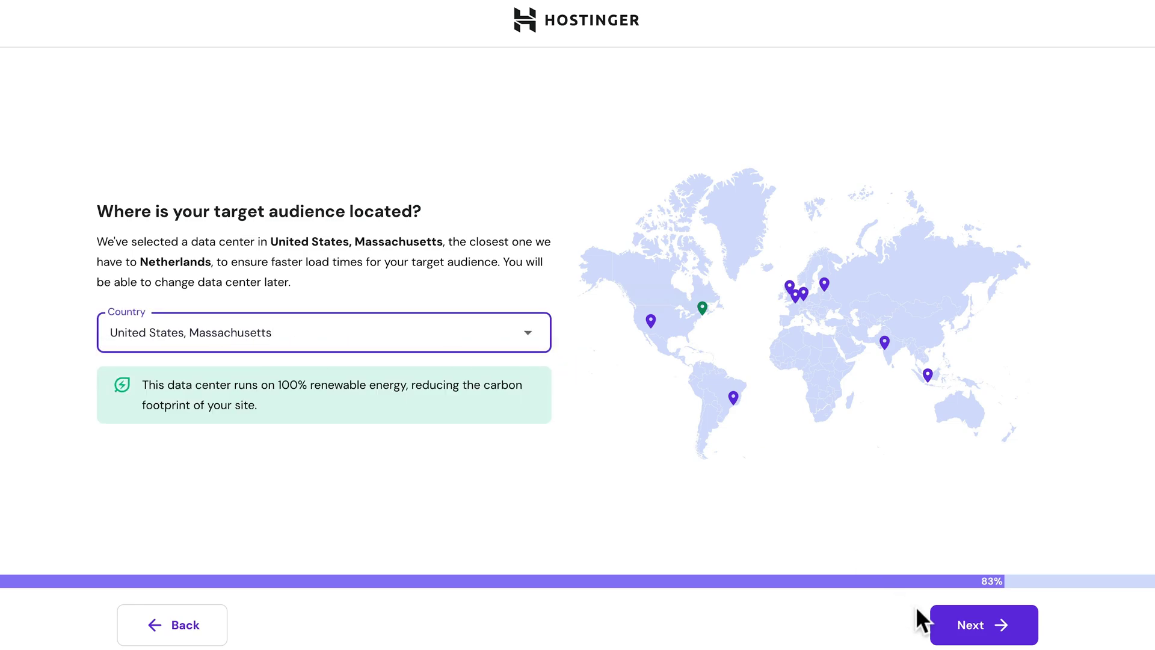
click(972, 626)
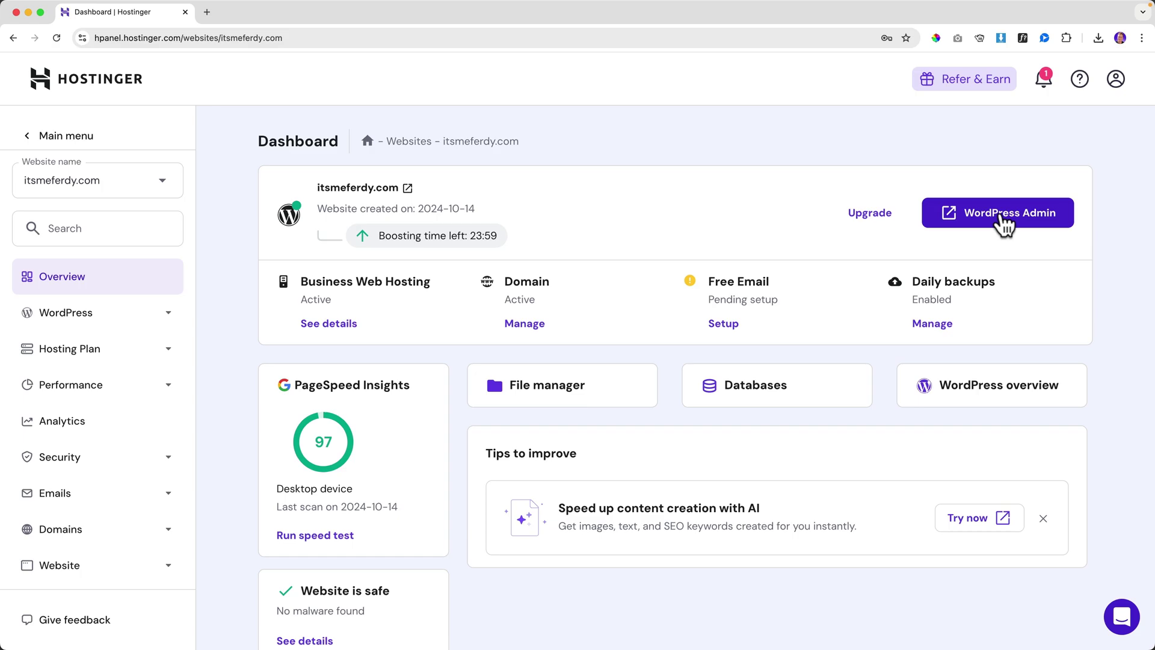
- Open the site's WordPress Admin from the dashboard, retrying once, to load the Get started page
click(1000, 218)
click(997, 217)
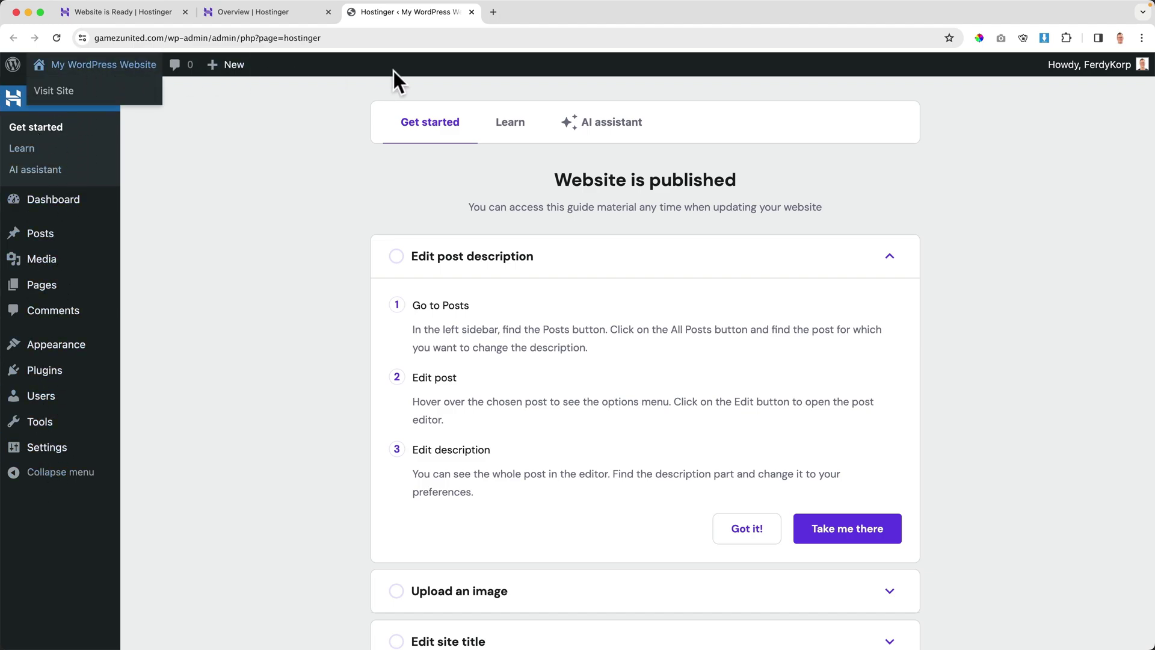
- Visit the live homepage and scroll down to the subscribers box and back up
mouse_move(1108, 77)
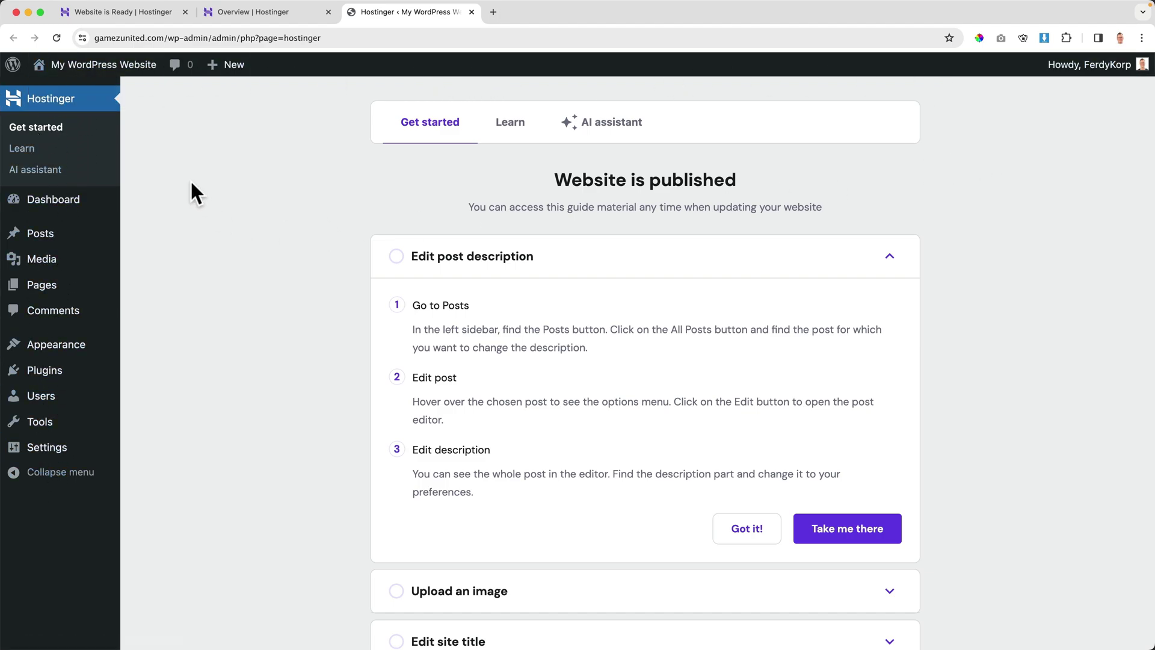
click(90, 68)
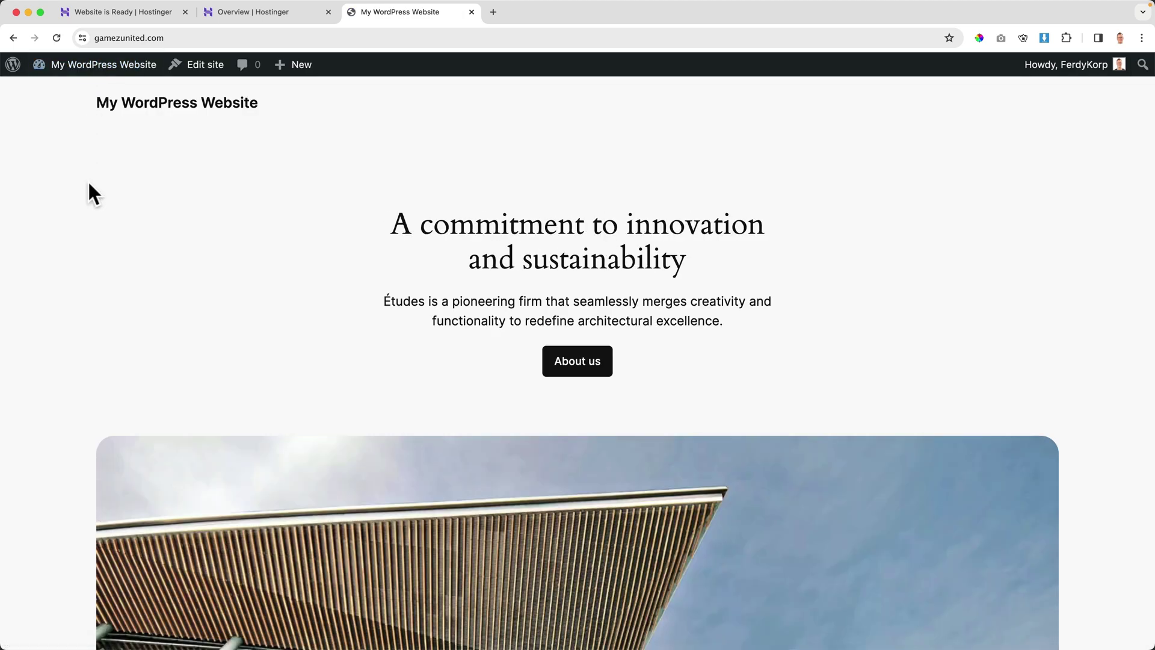
scroll(102, 187, down, 6)
scroll(103, 188, down, 10)
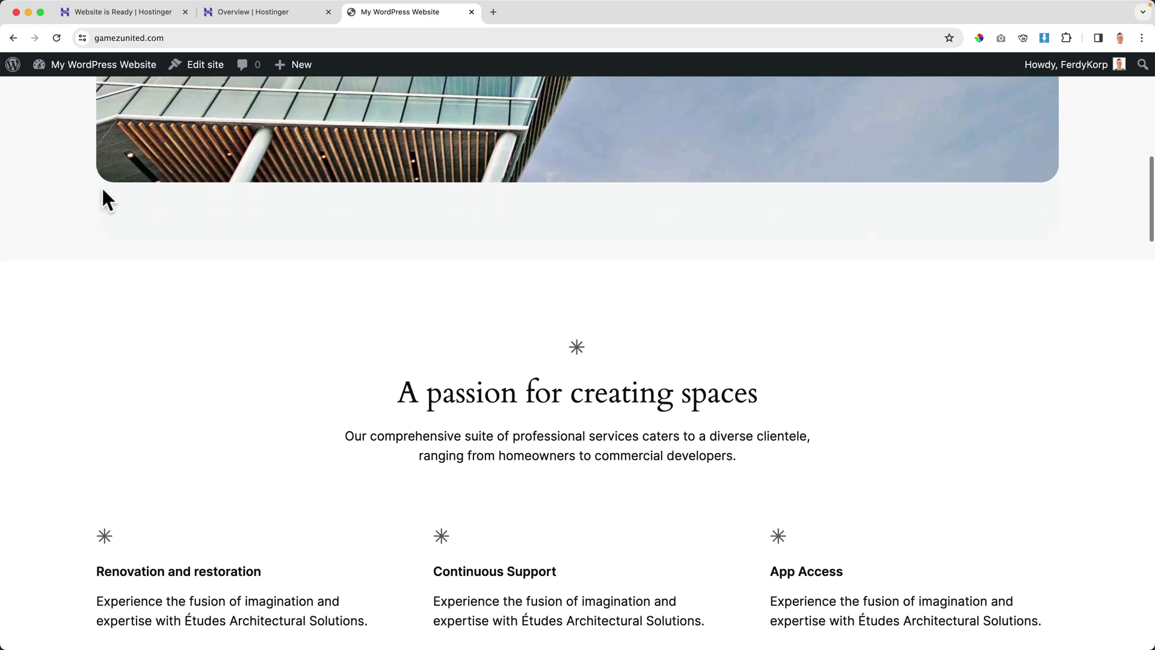
scroll(102, 189, down, 15)
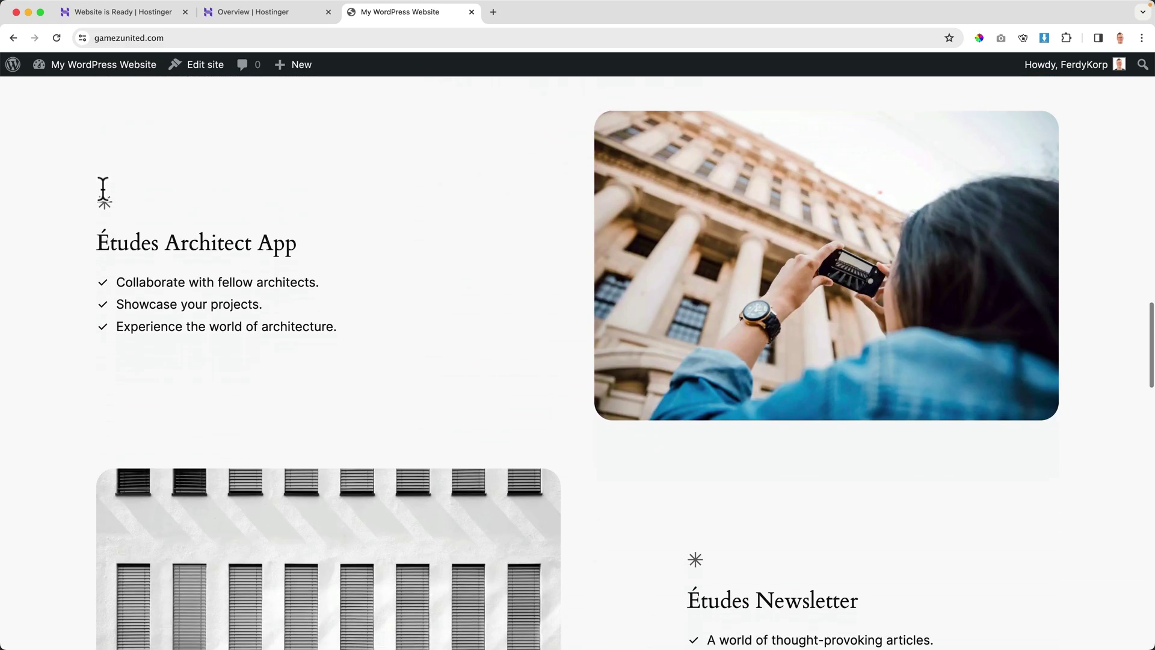
scroll(102, 189, down, 15)
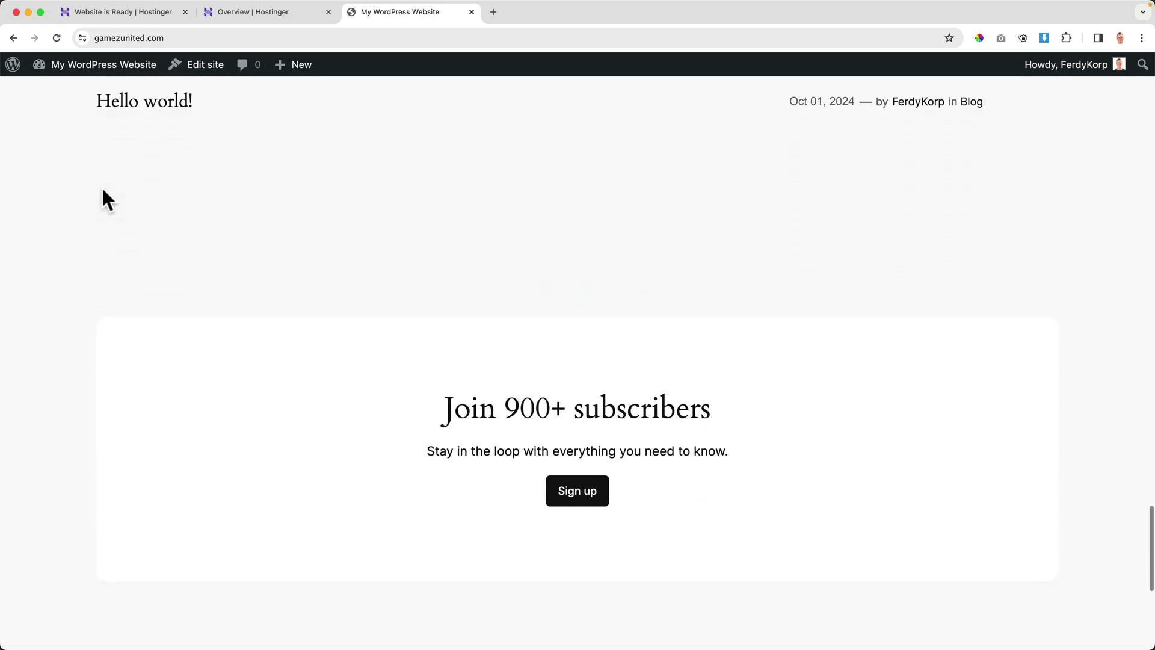
scroll(102, 189, up, 3)
scroll(102, 189, up, 20)
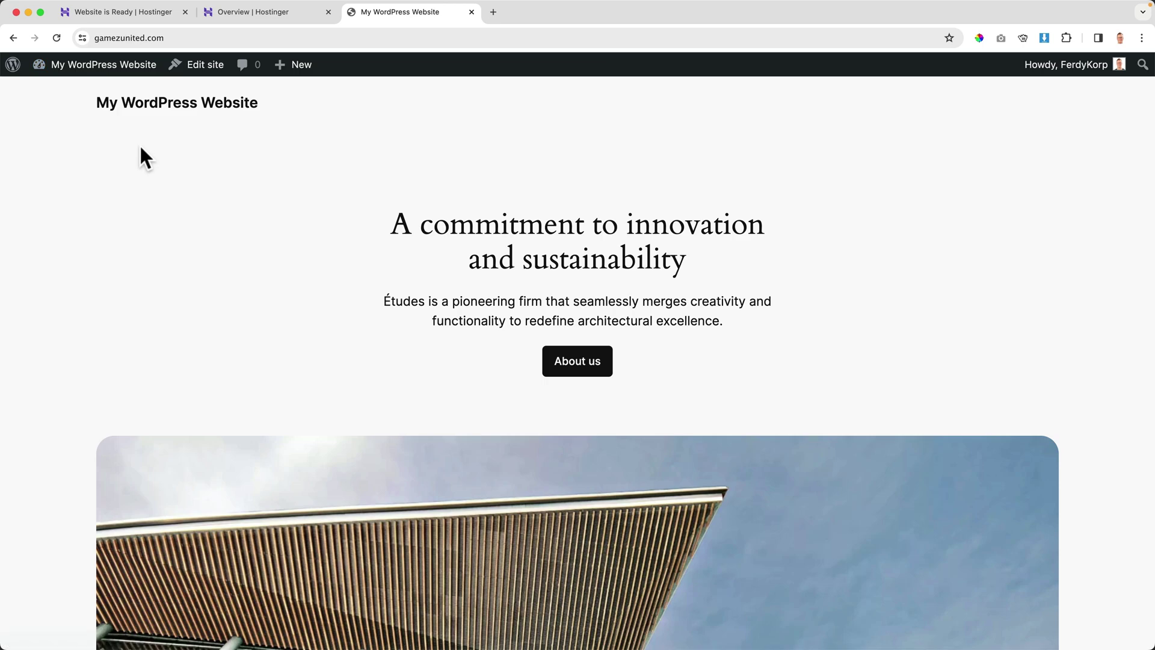
- Scroll the homepage once more, then return to wp-admin via My WordPress Website
scroll(311, 236, down, 1)
scroll(311, 241, down, 5)
scroll(299, 244, up, 6)
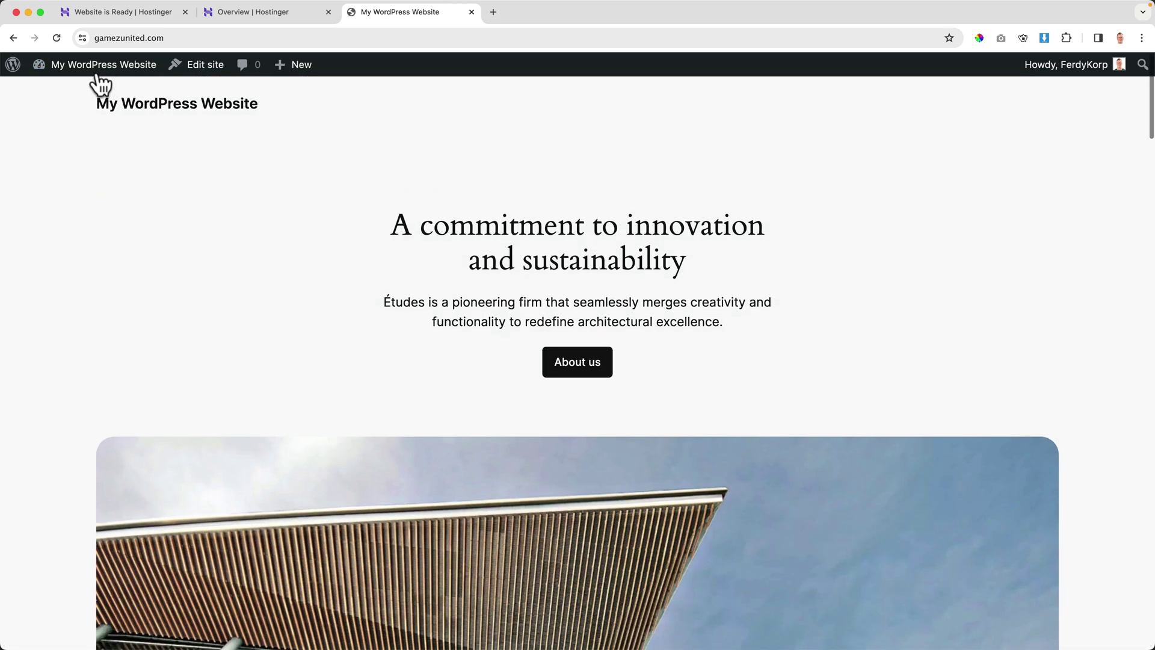
click(101, 75)
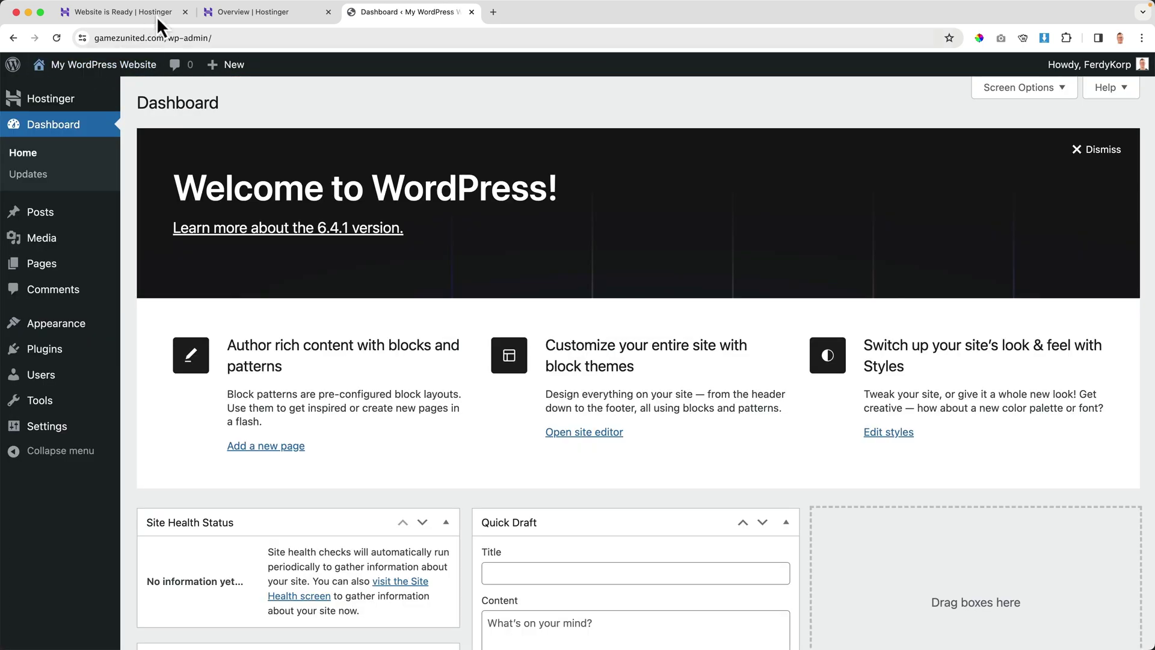
- Close the Website is Ready and Overview tabs, then switch to the site and back to Dashboard
click(184, 12)
click(183, 12)
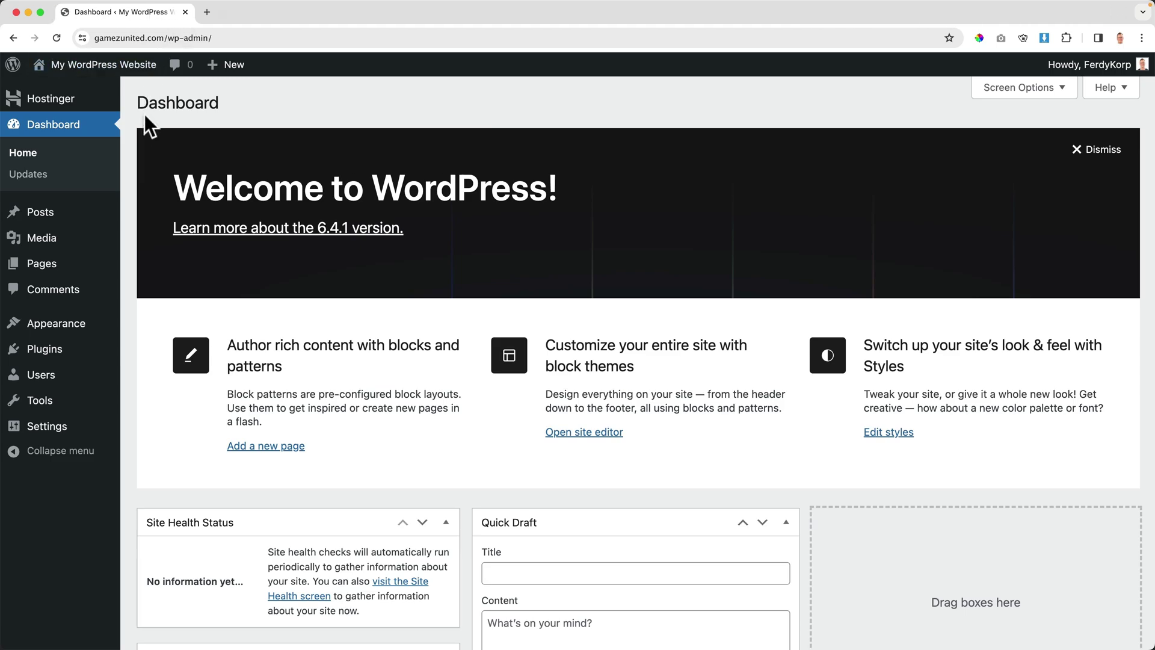
click(108, 67)
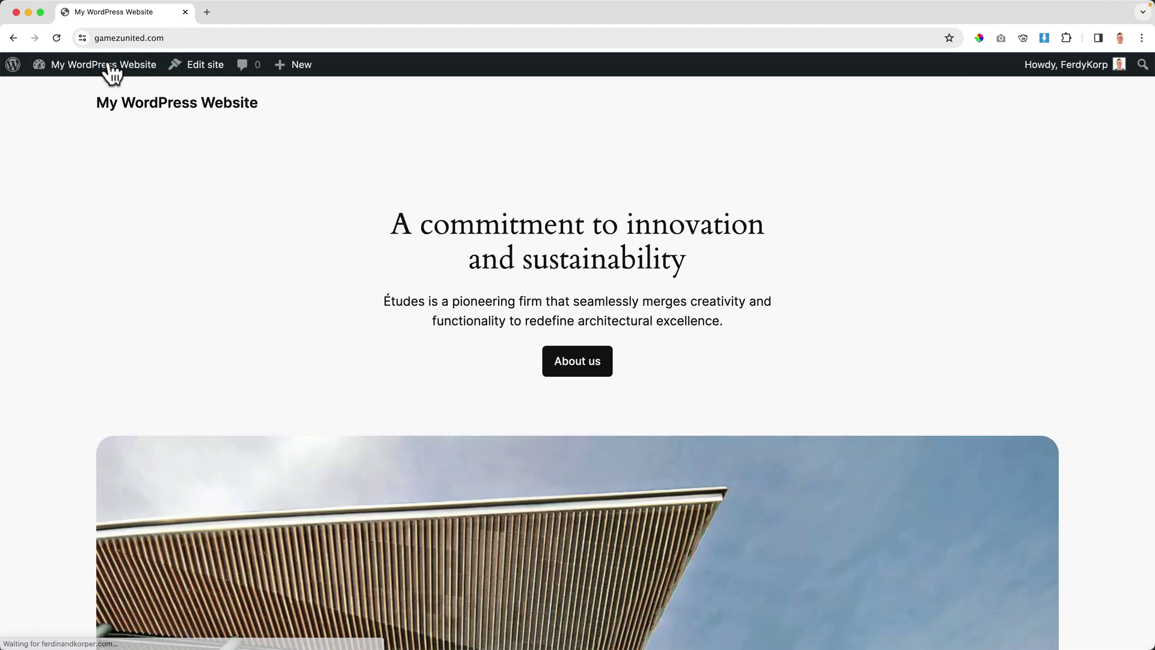
click(98, 71)
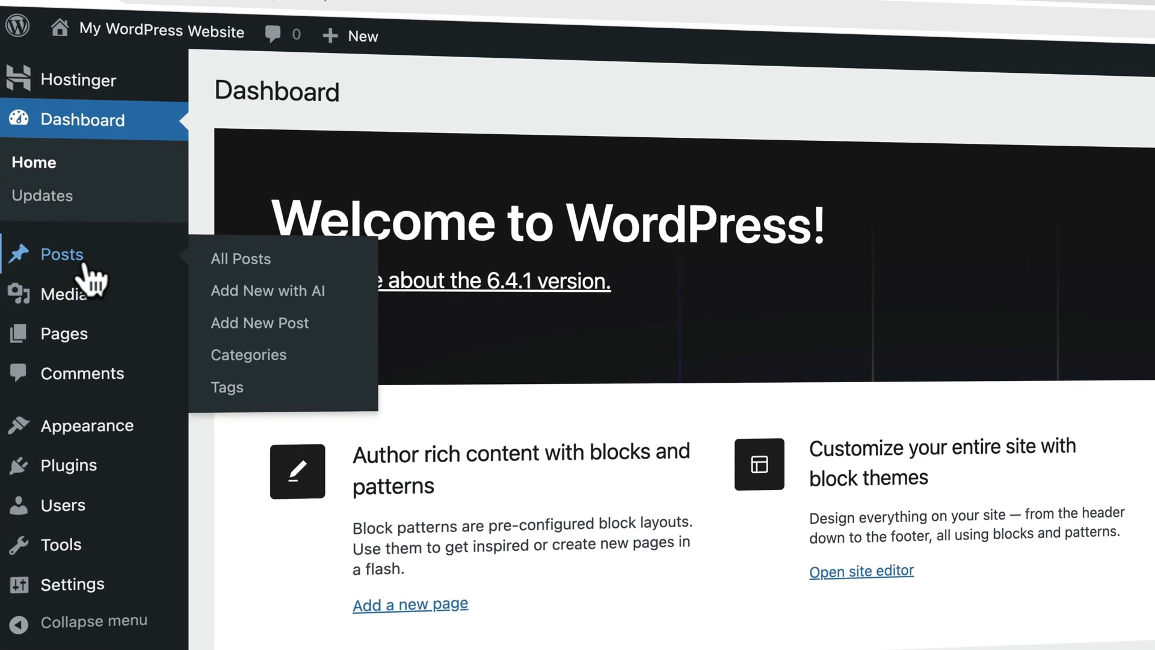
- Look over the WordPress admin sidebar menu items, then open a new browser tab
mouse_move(48, 240)
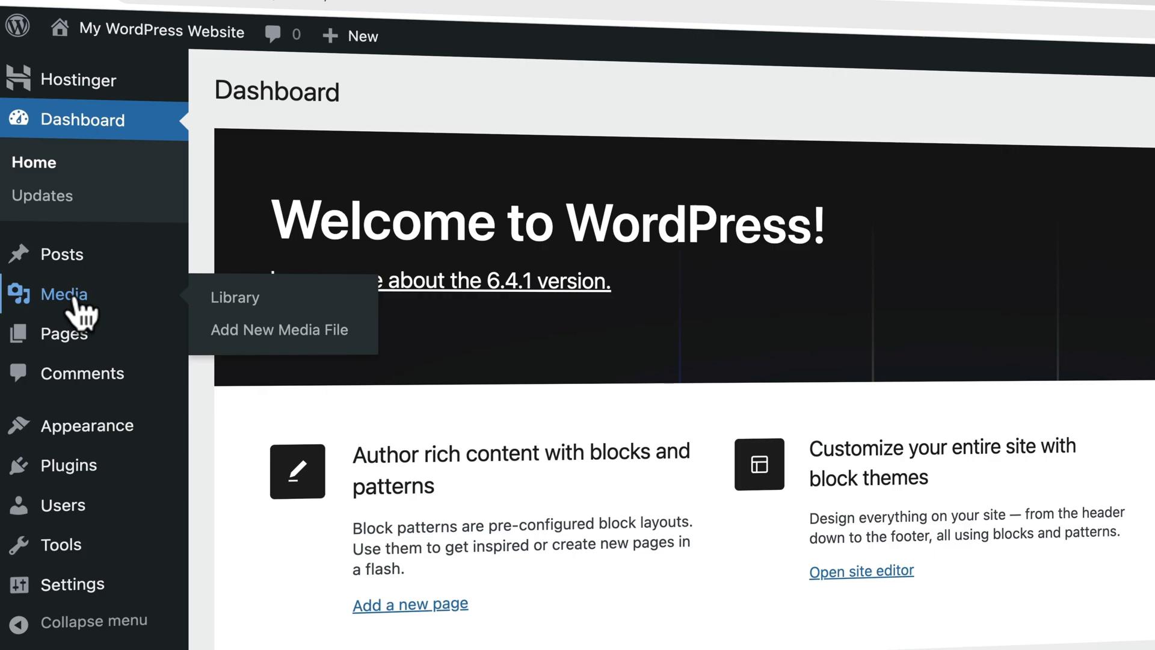
mouse_move(84, 342)
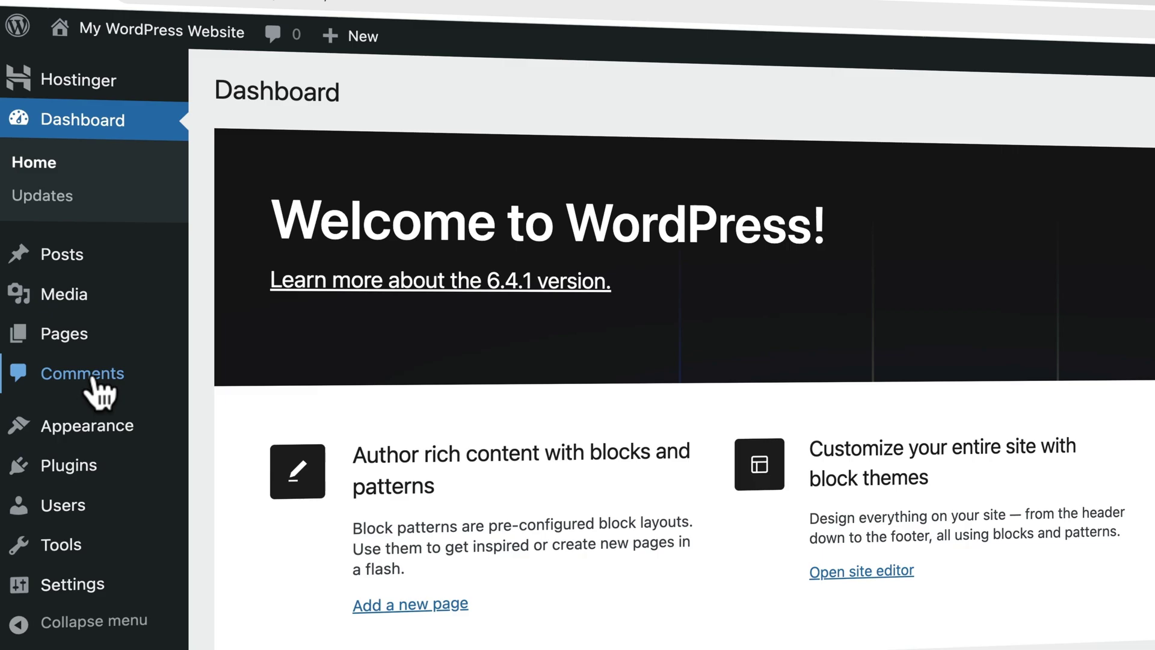
mouse_move(117, 436)
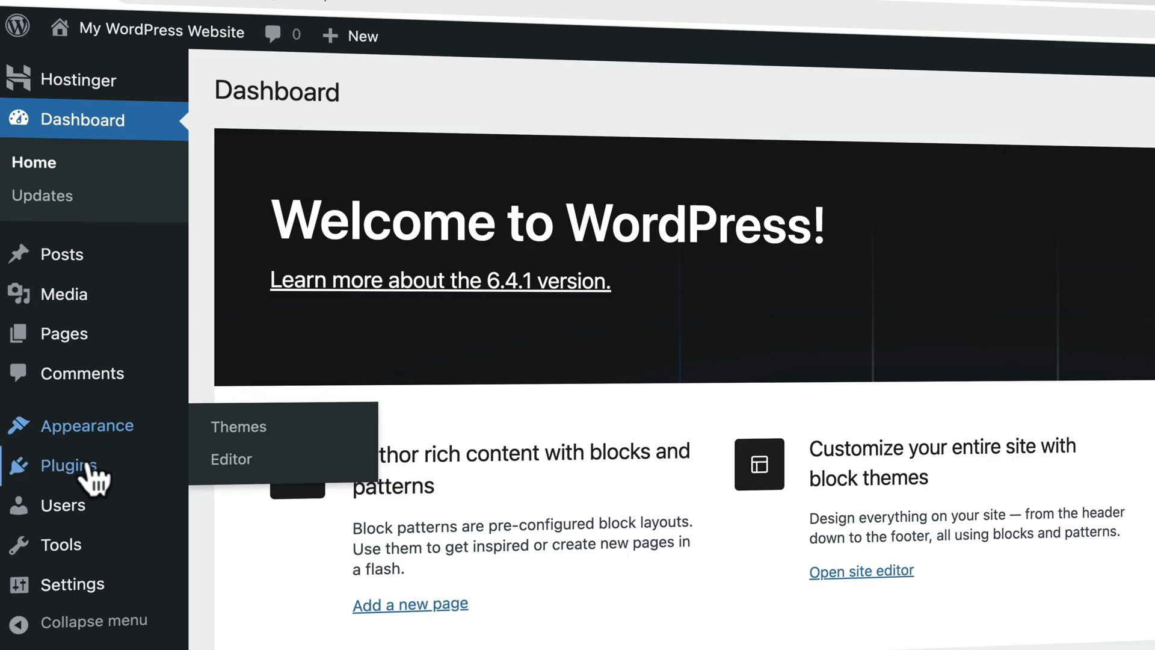
mouse_move(86, 472)
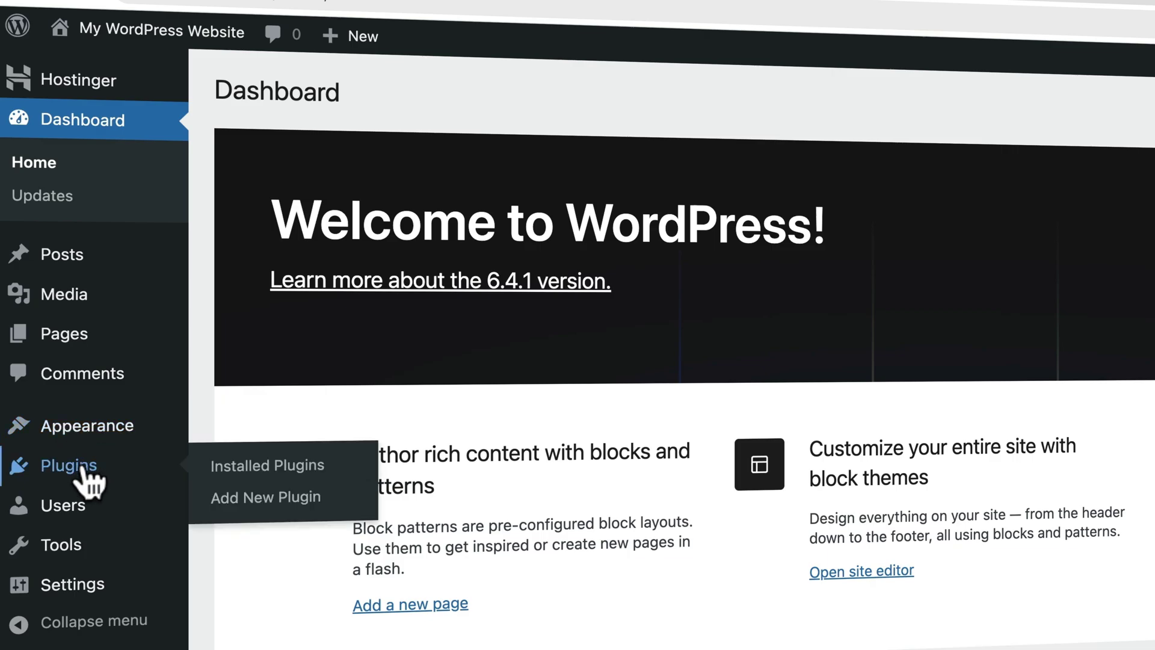
mouse_move(68, 505)
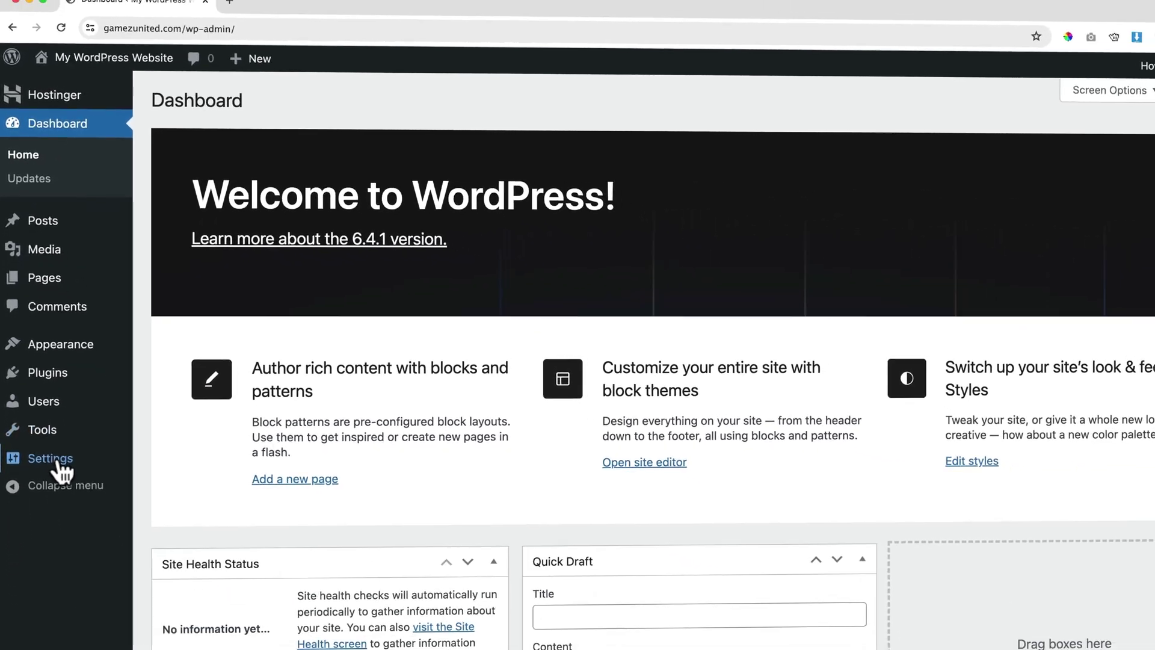
mouse_move(79, 590)
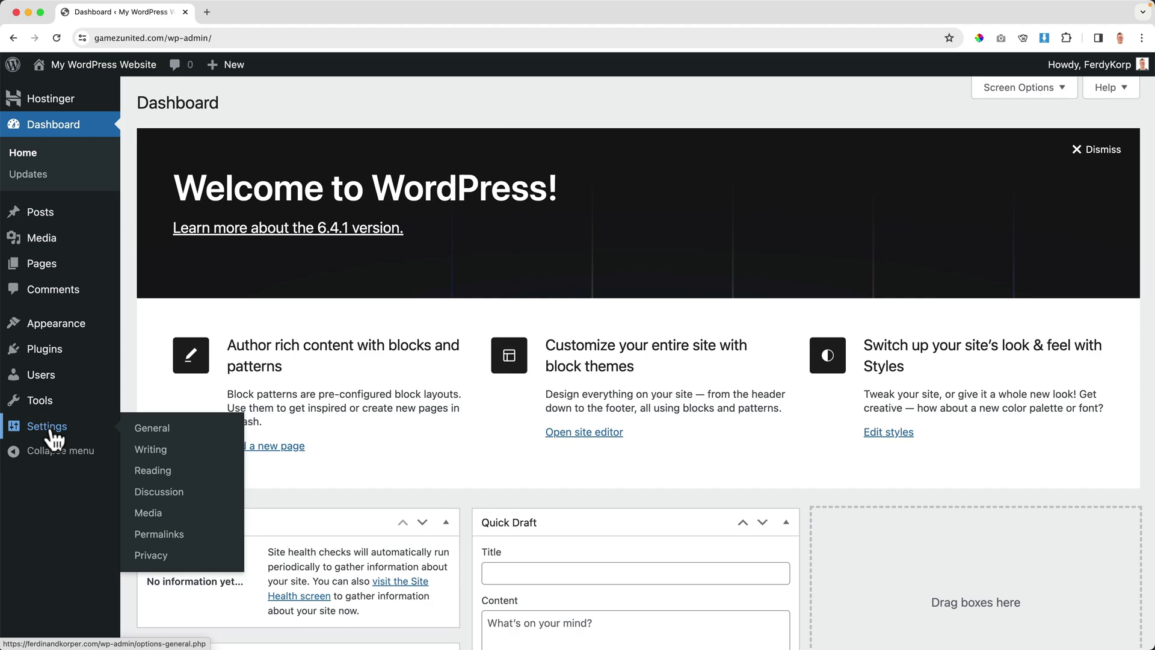
key(super+t)
- Load ferdy.com in the new tab
text(ferdy.c)
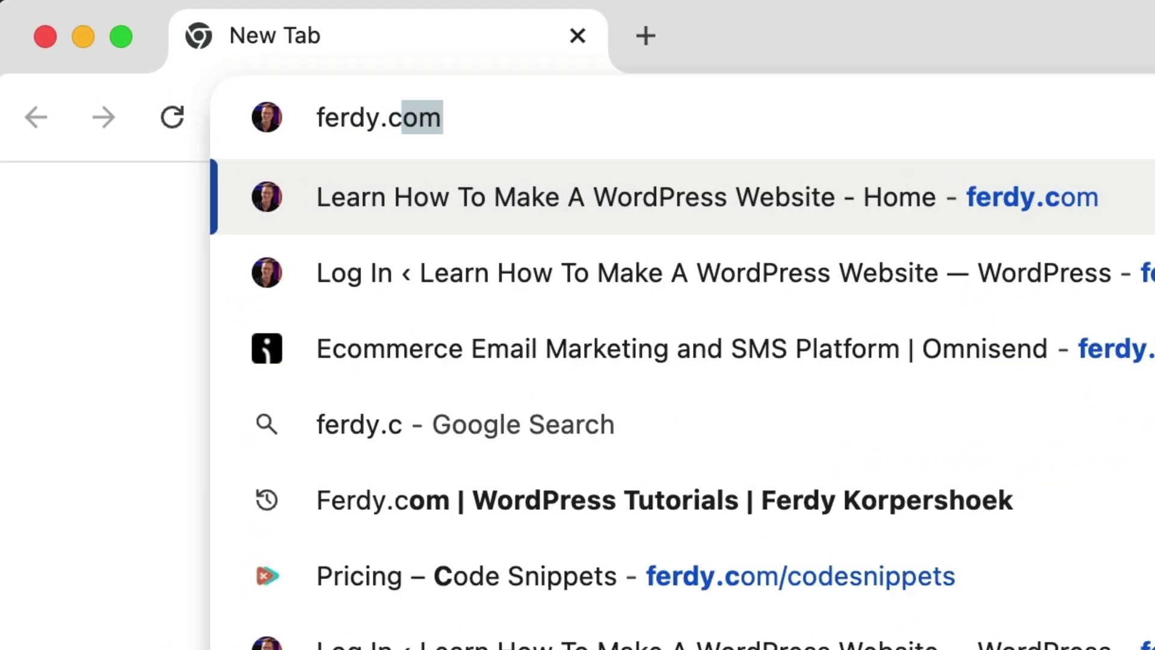
key(BackSpace)
text(om)
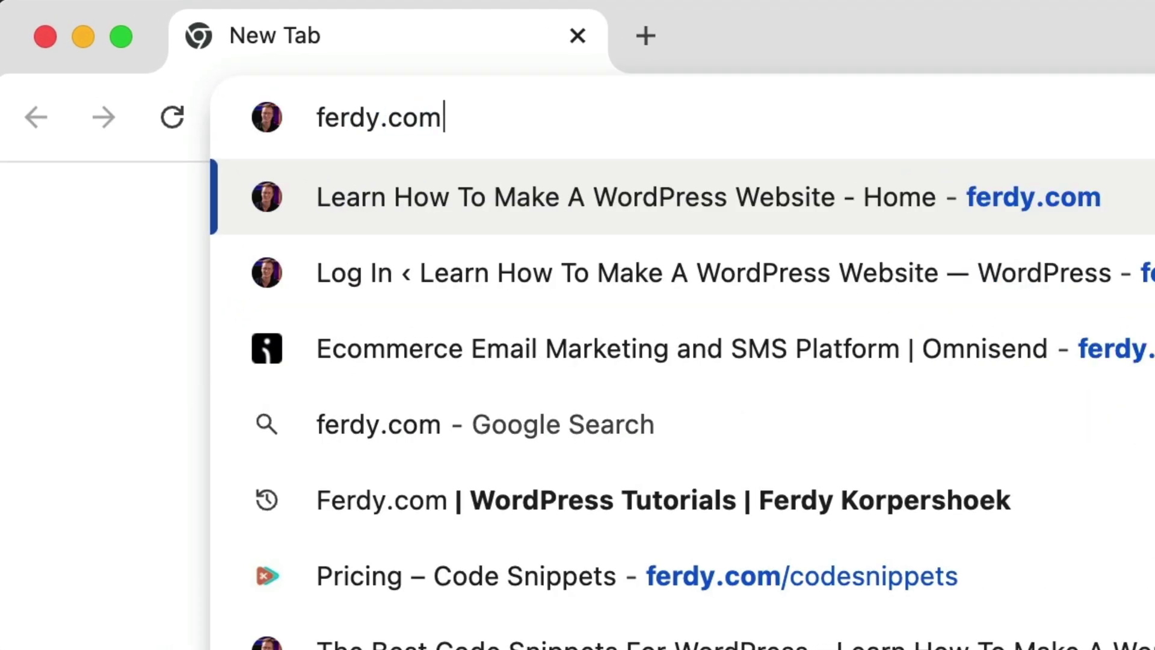
key(Return)
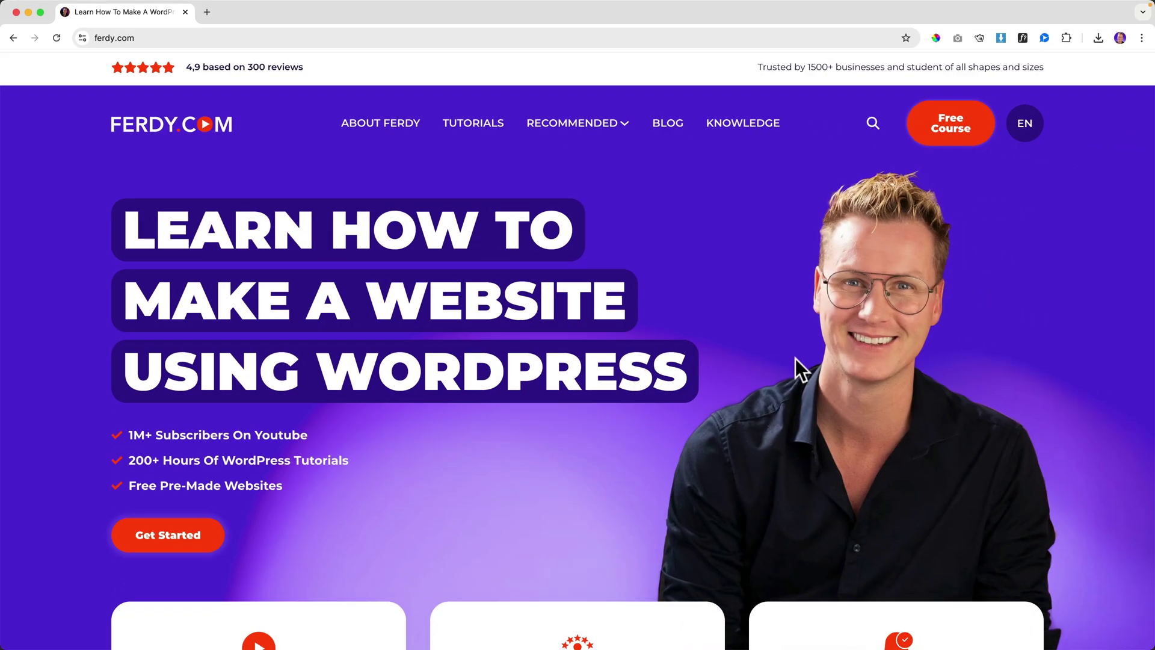
- Open the WordPress tutorials listing and scroll through it
click(168, 543)
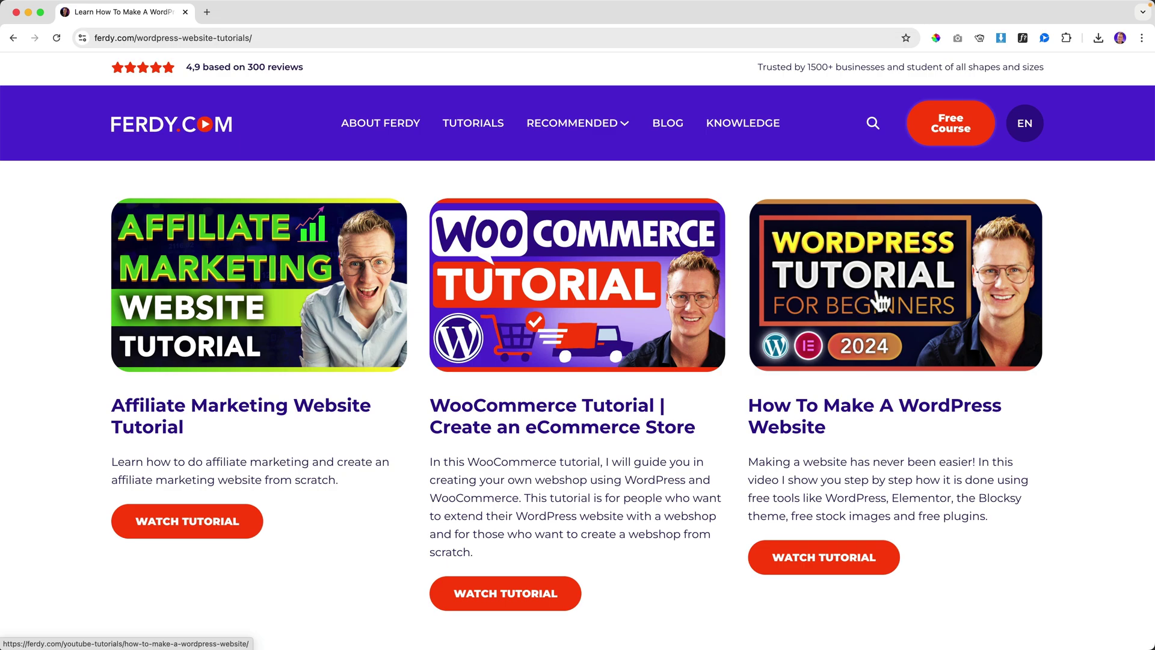
scroll(879, 299, down, 8)
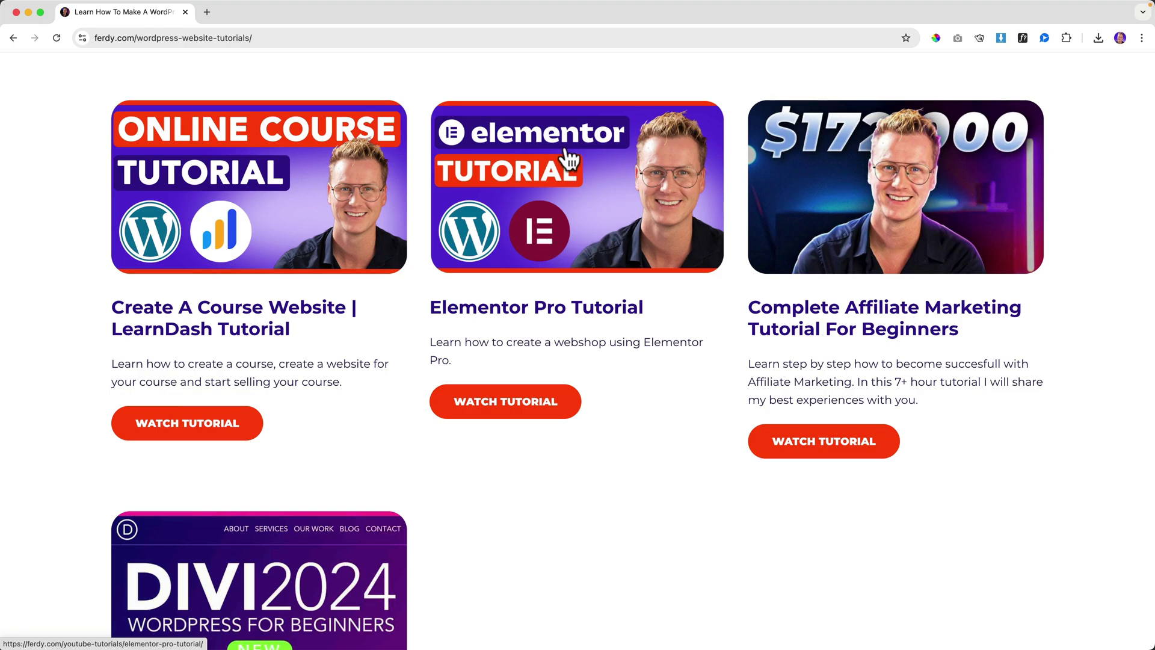
scroll(562, 205, down, 1)
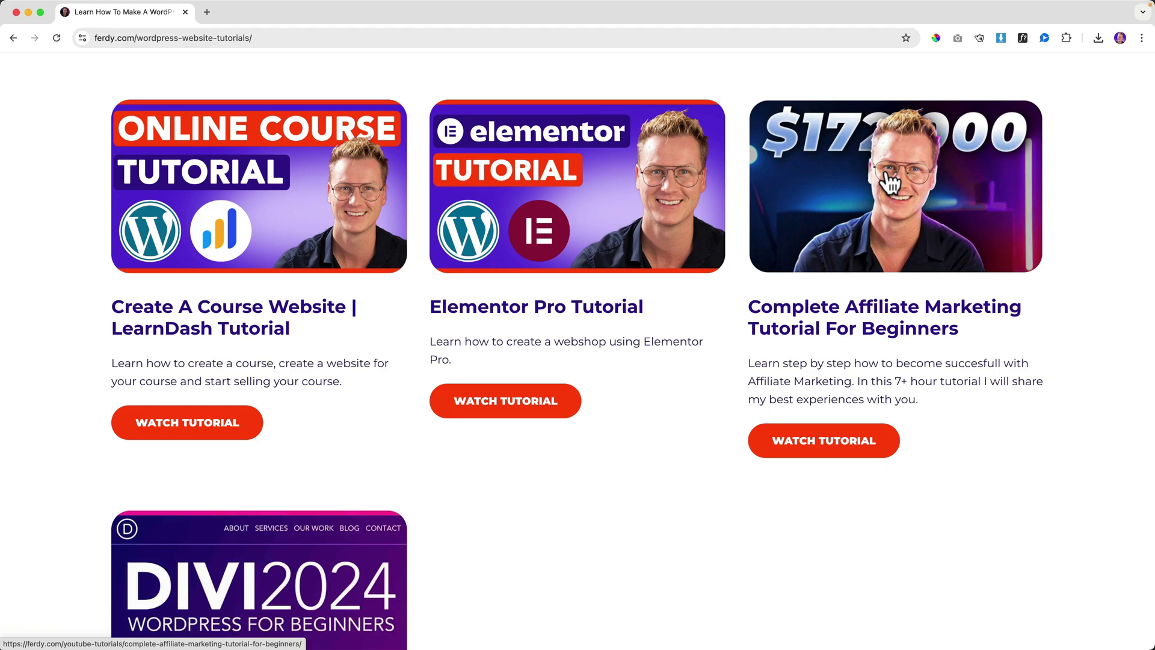
scroll(690, 246, down, 7)
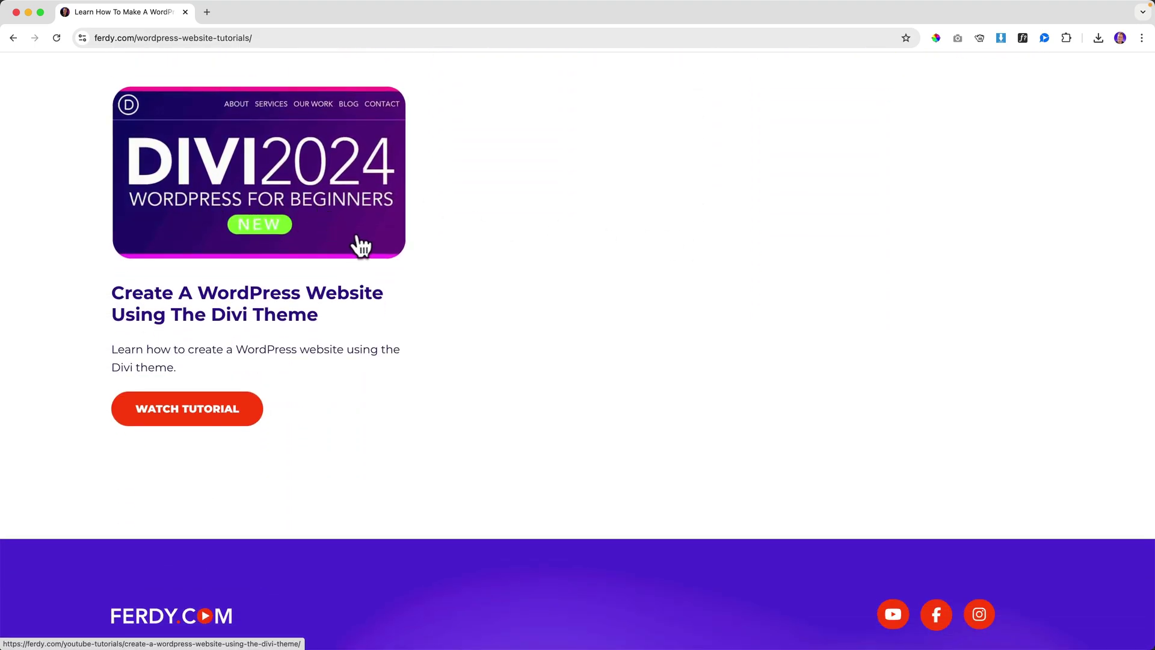
scroll(486, 236, up, 10)
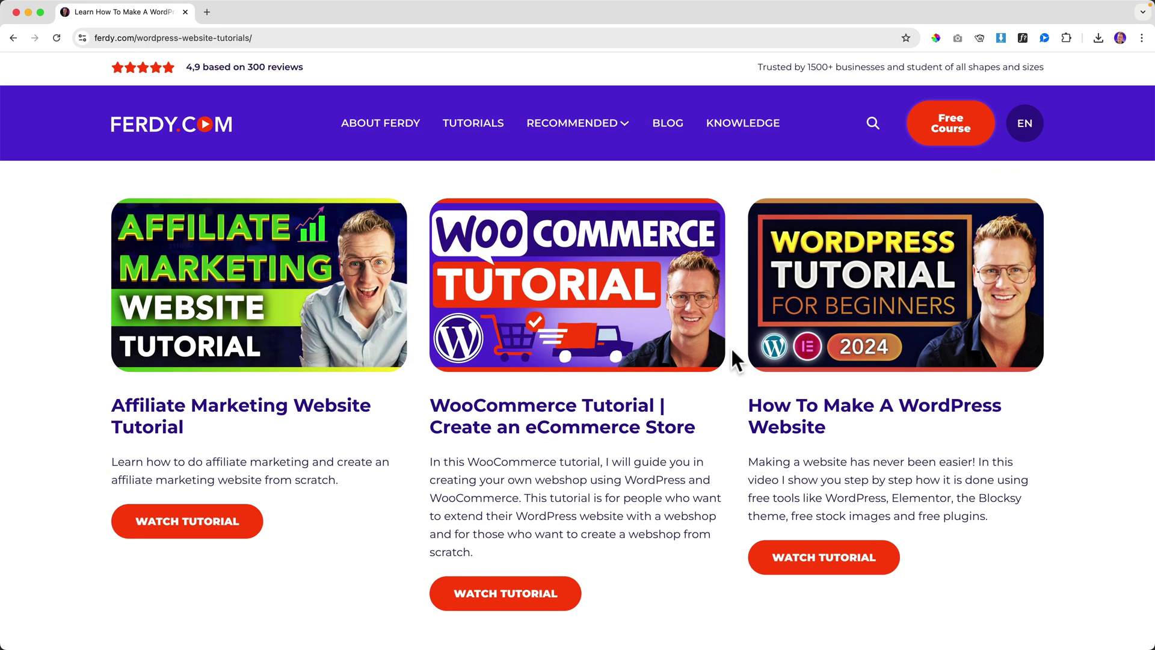
scroll(730, 345, down, 9)
- Open the Complete Affiliate Marketing tutorial, play then pause its video, and skip ahead twice
click(820, 328)
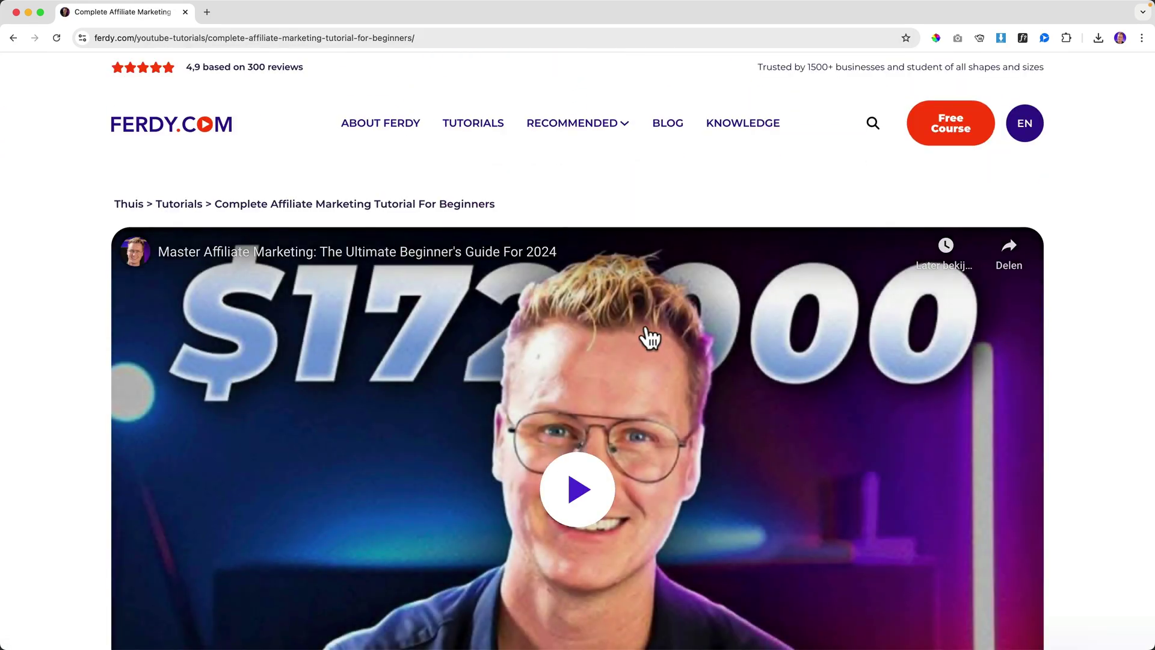
scroll(650, 338, down, 3)
click(639, 274)
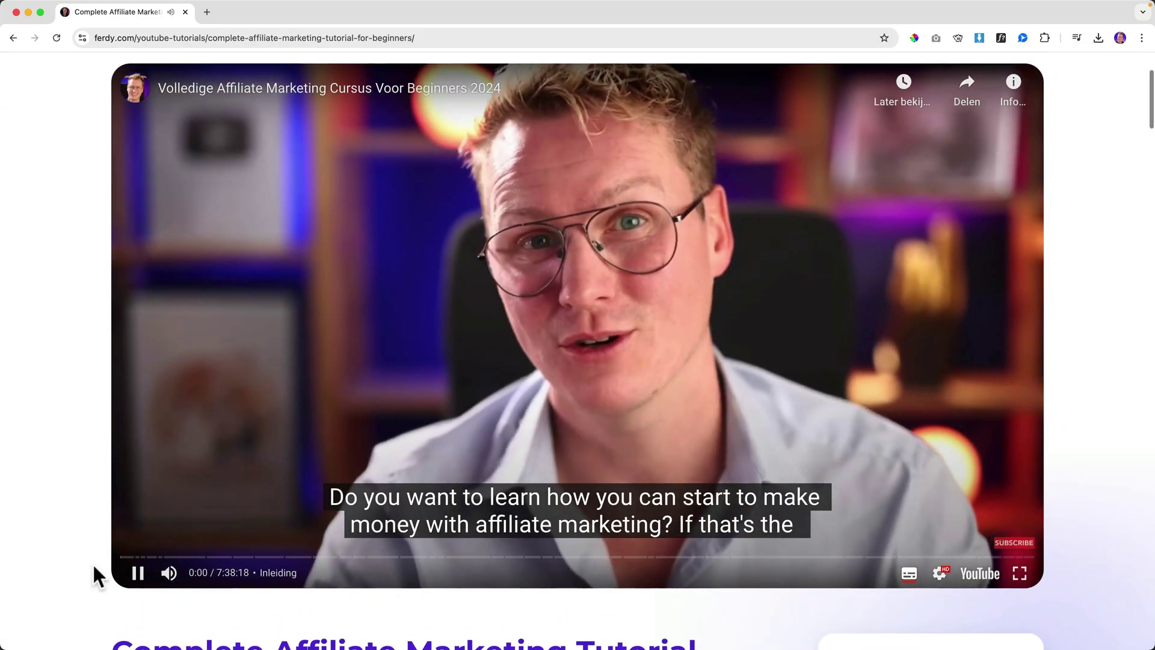
click(138, 572)
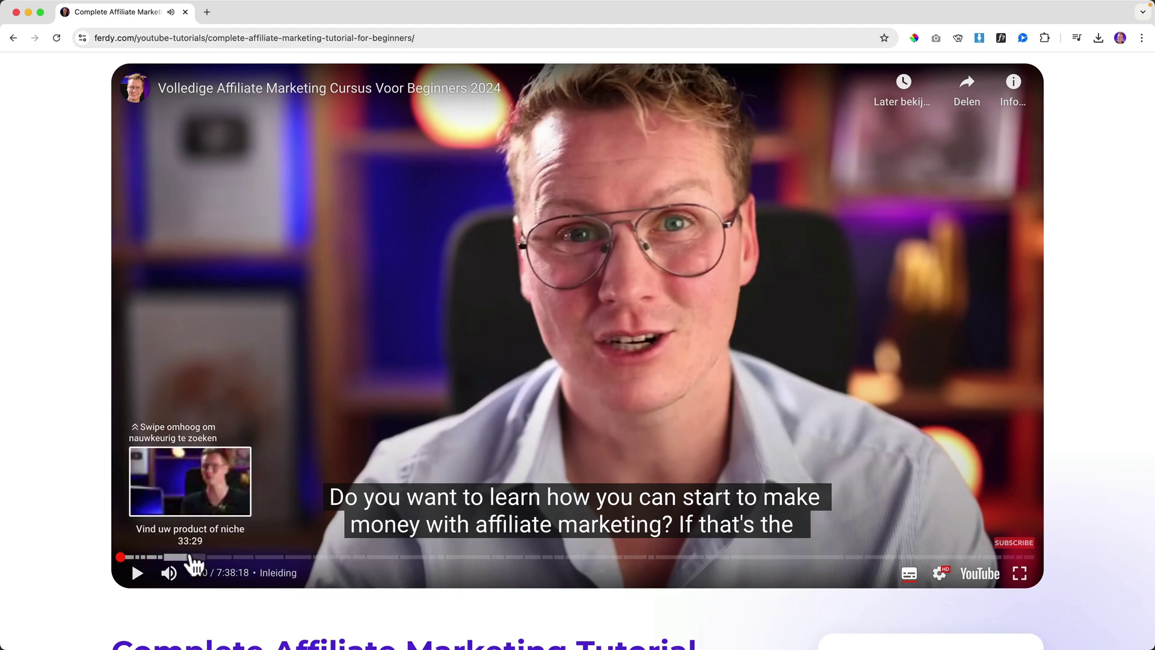
click(153, 557)
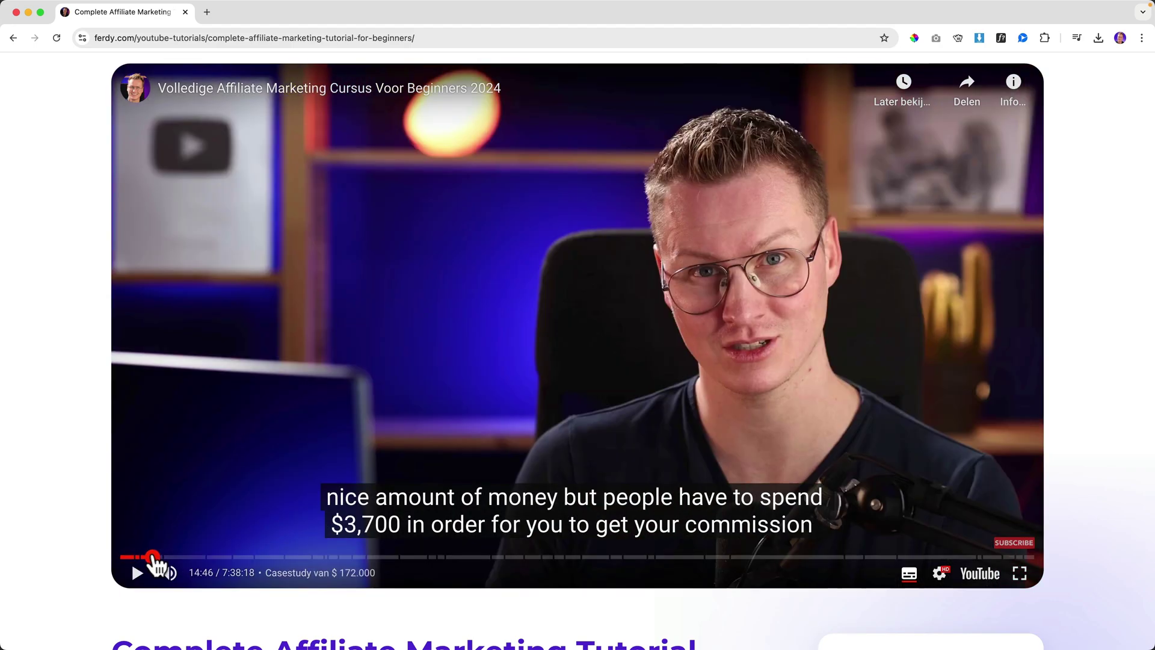
click(238, 557)
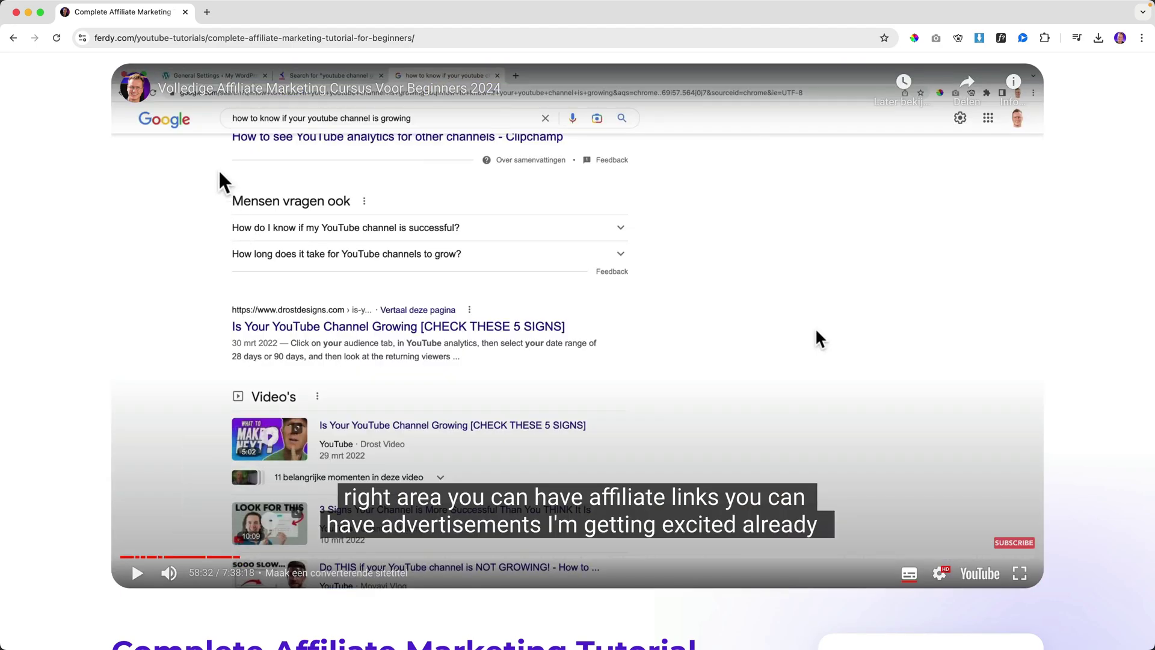
scroll(319, 201, up, 3)
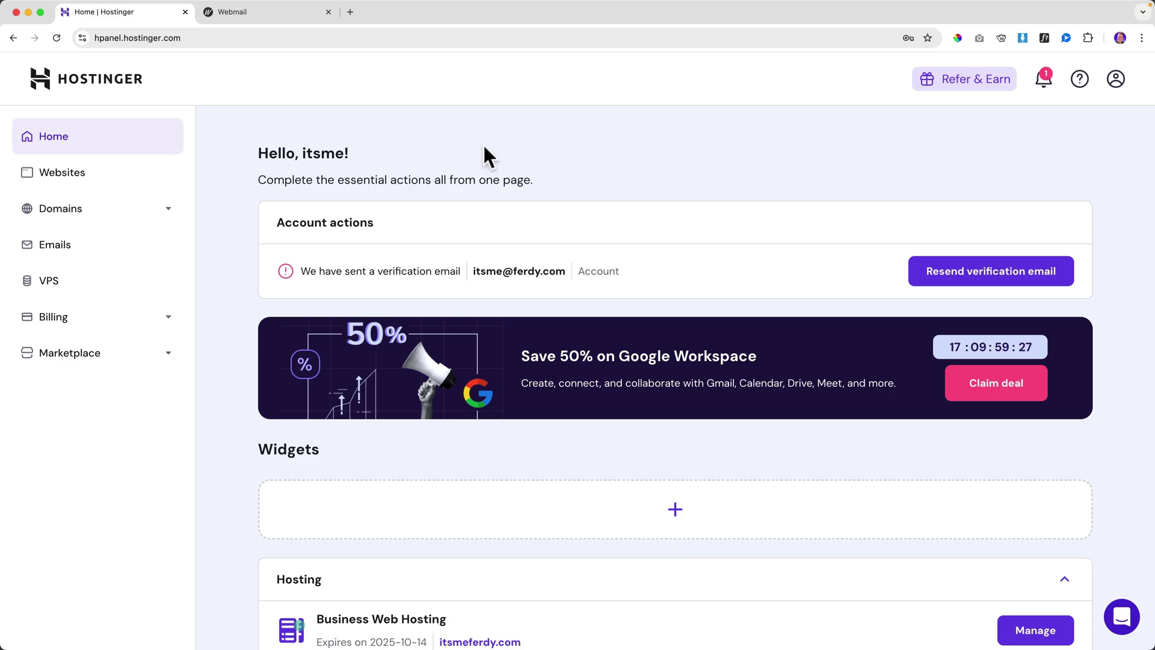
- Verify the account email from the Webmail message, then close the Webmail and duplicate hPanel tabs
click(268, 13)
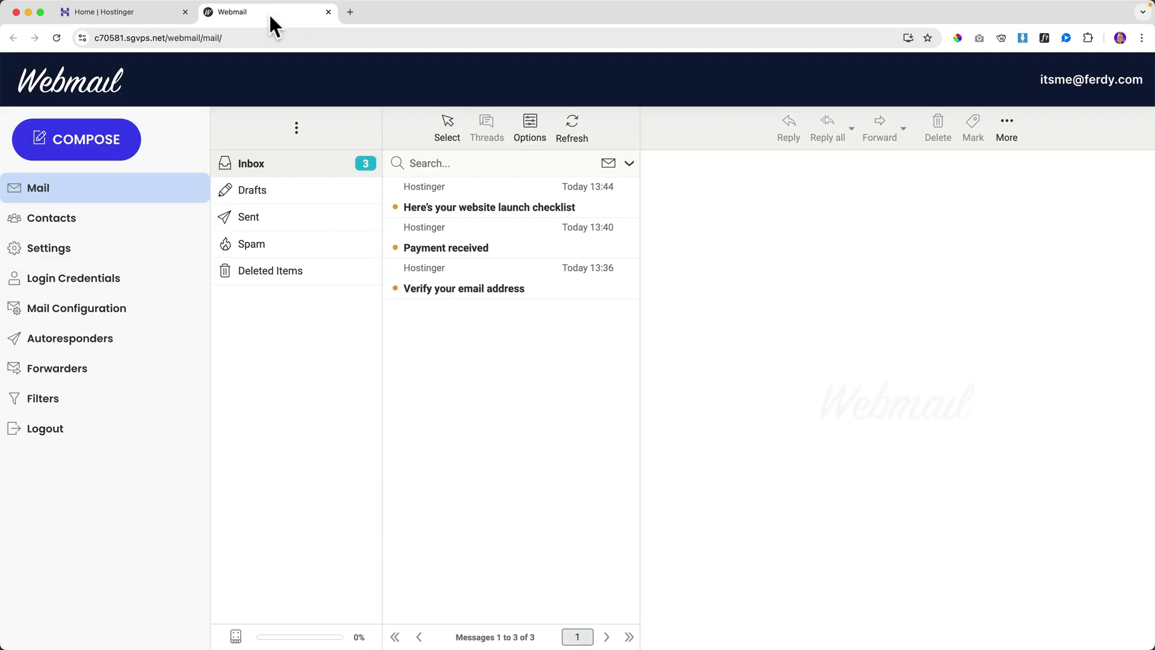
click(471, 286)
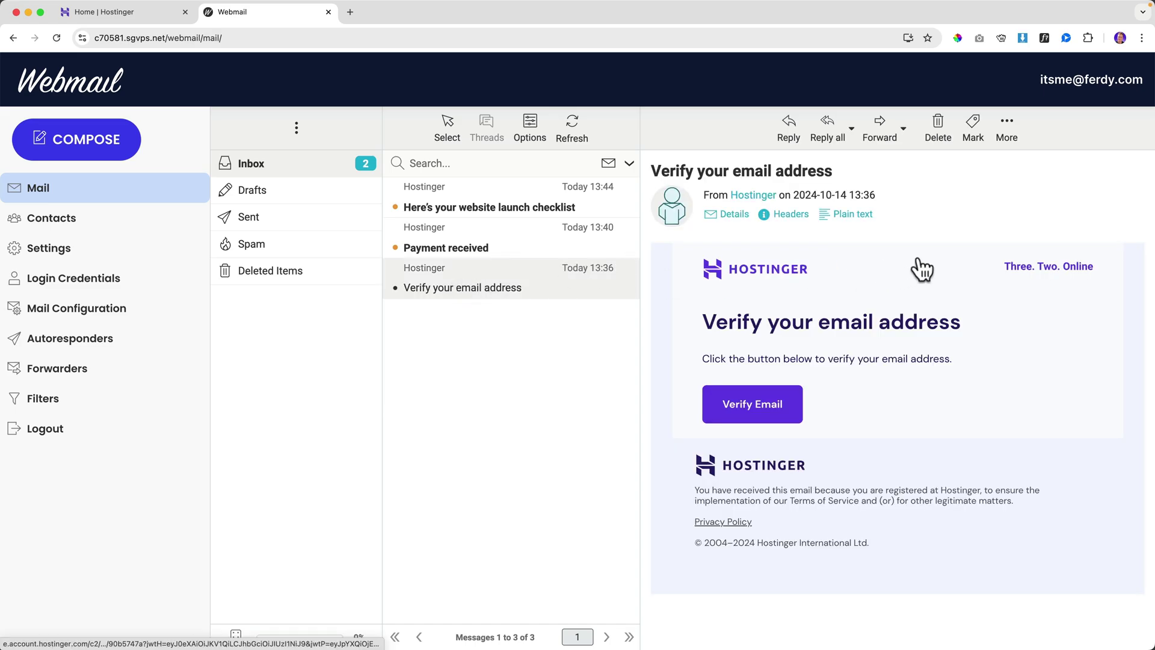
click(755, 407)
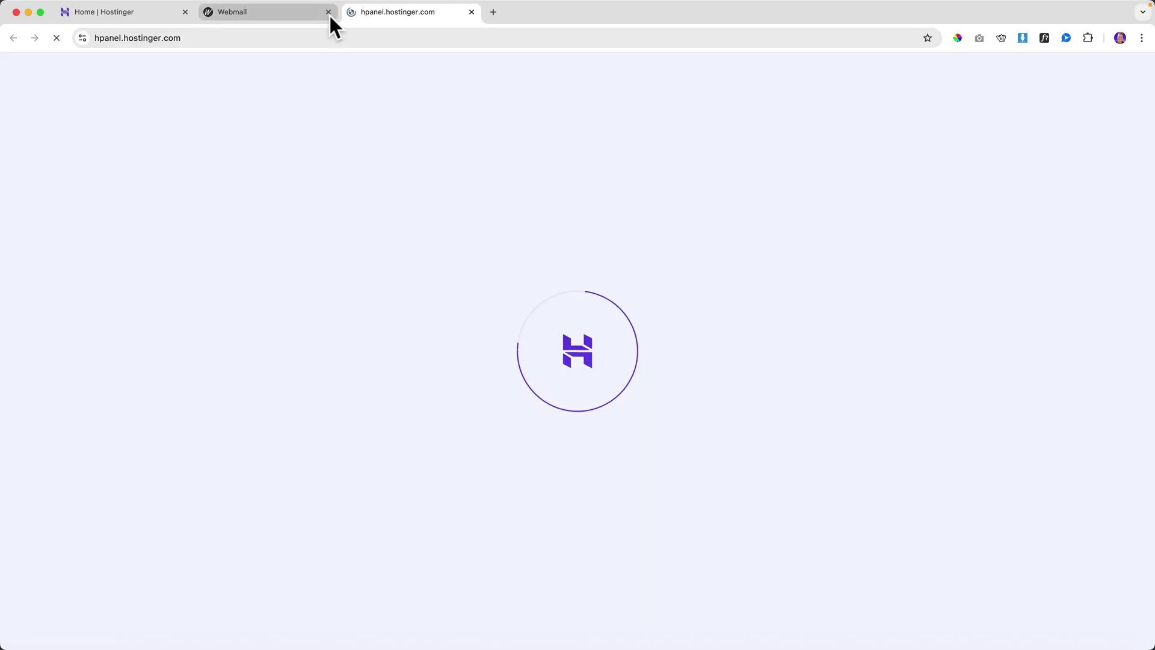
click(328, 12)
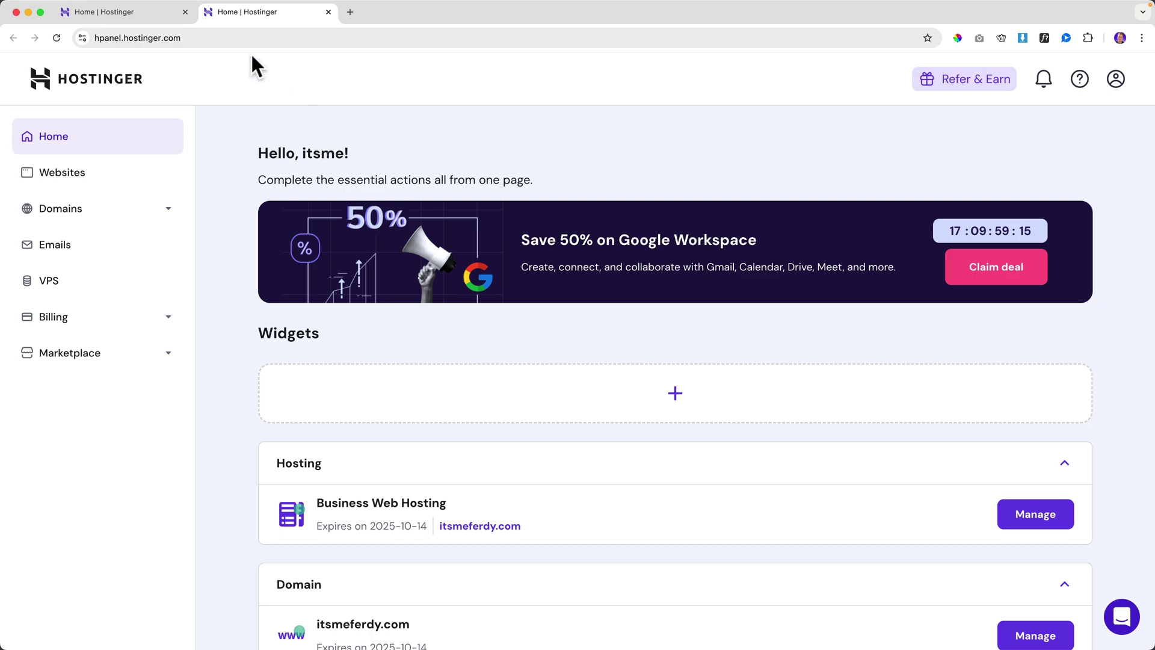
click(185, 11)
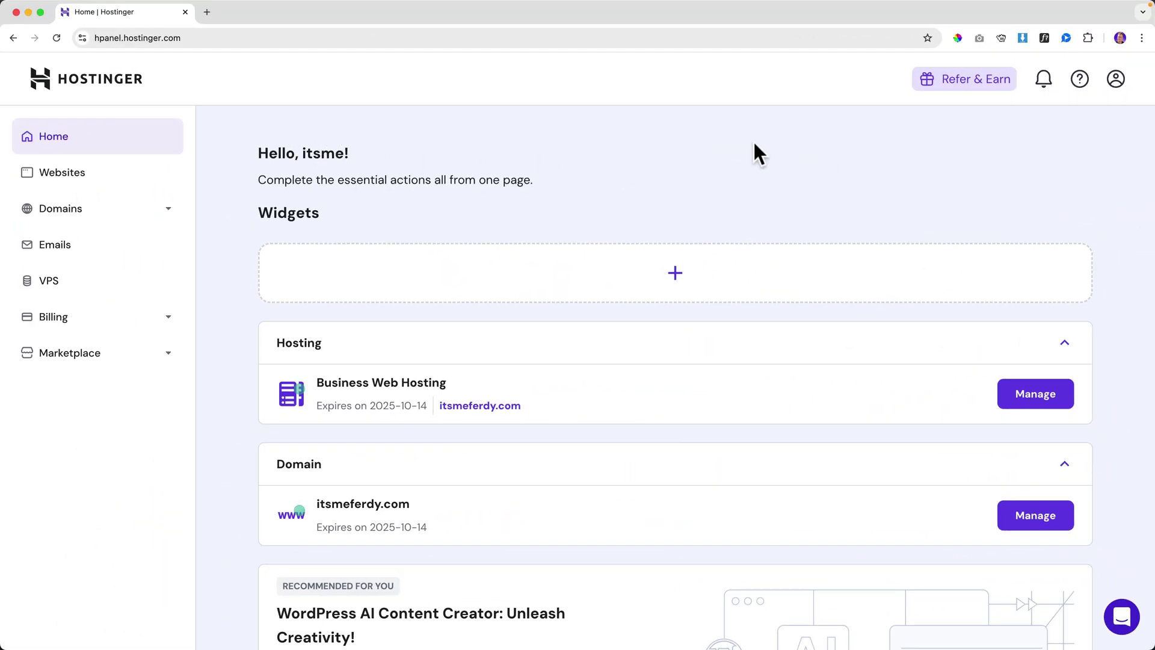
- In Account Information, replace the account name with the owner's first and last name
click(1116, 79)
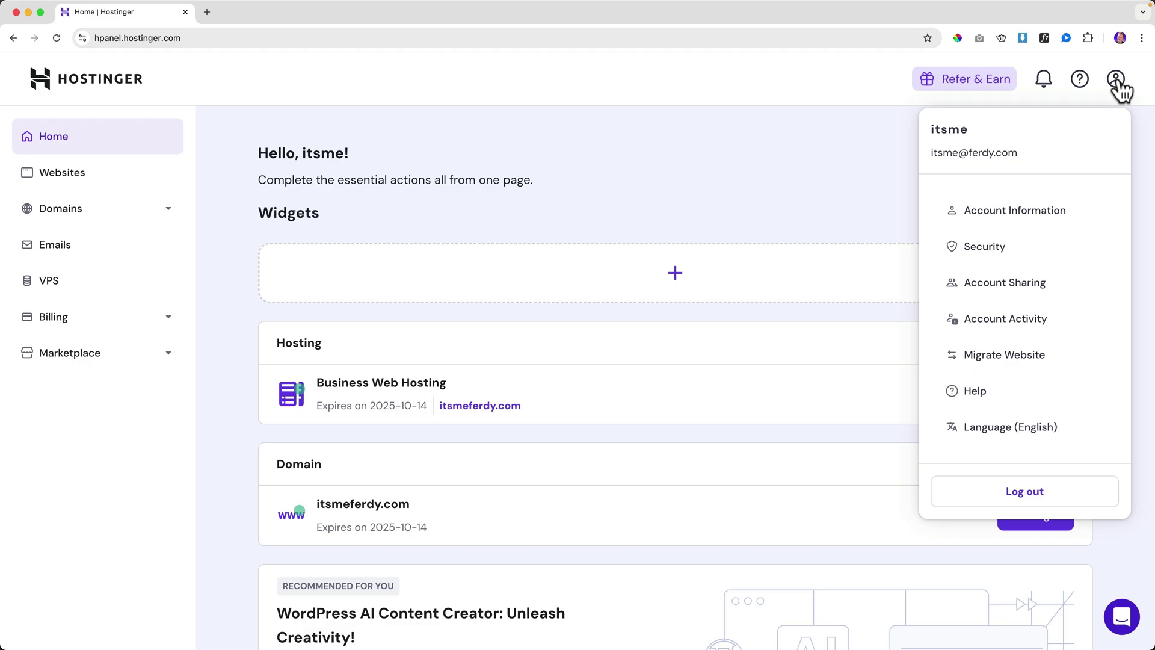
click(1006, 212)
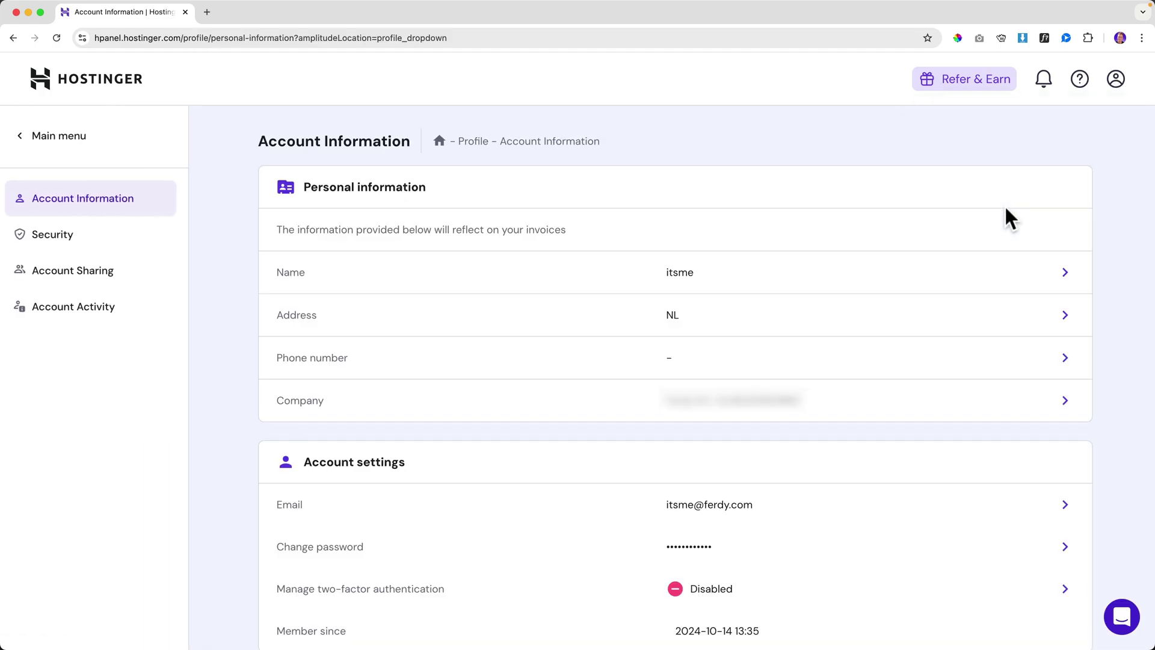
click(691, 280)
double_click(520, 318)
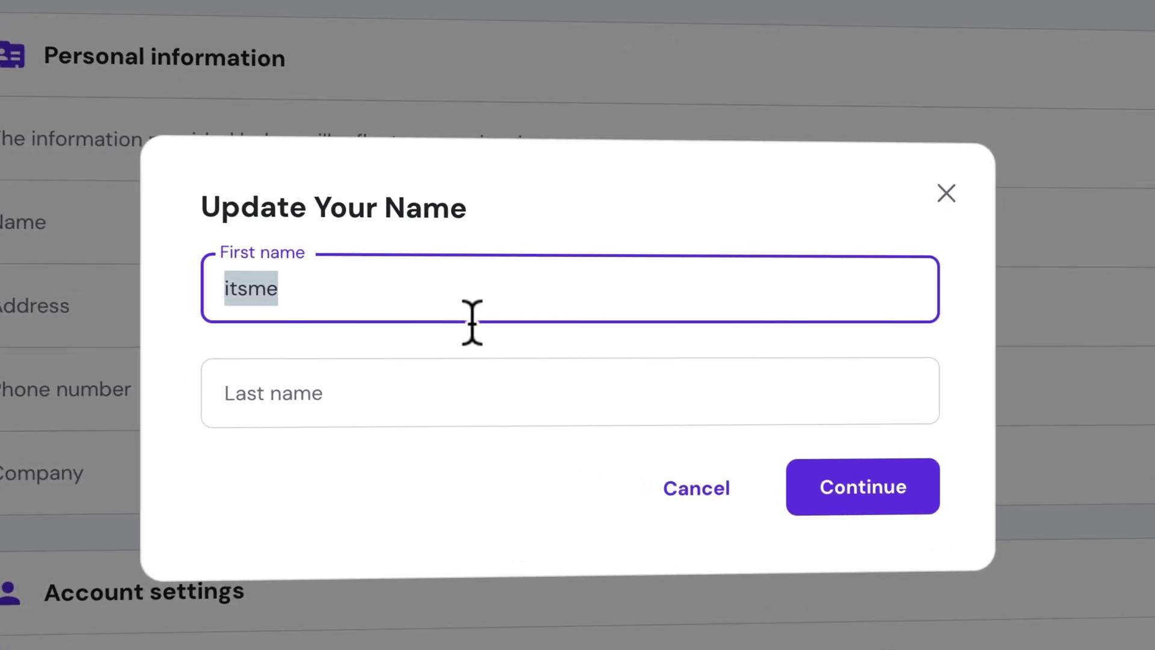
text(Ferdy)
key(Tab)
text(Ko)
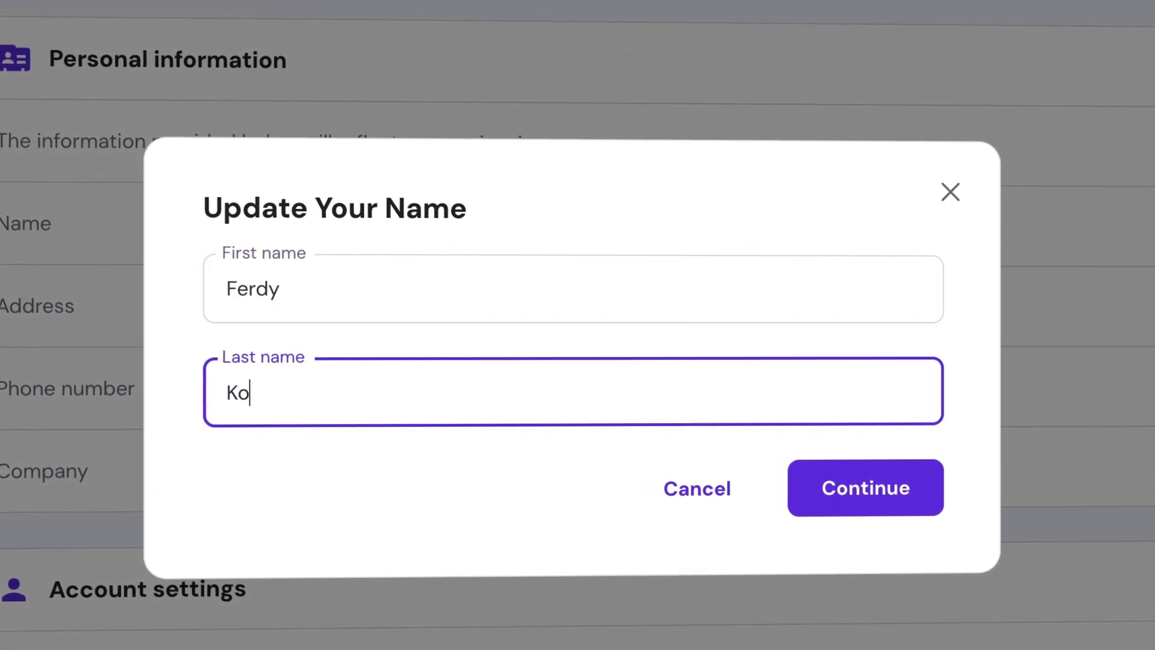
text(rpershoek)
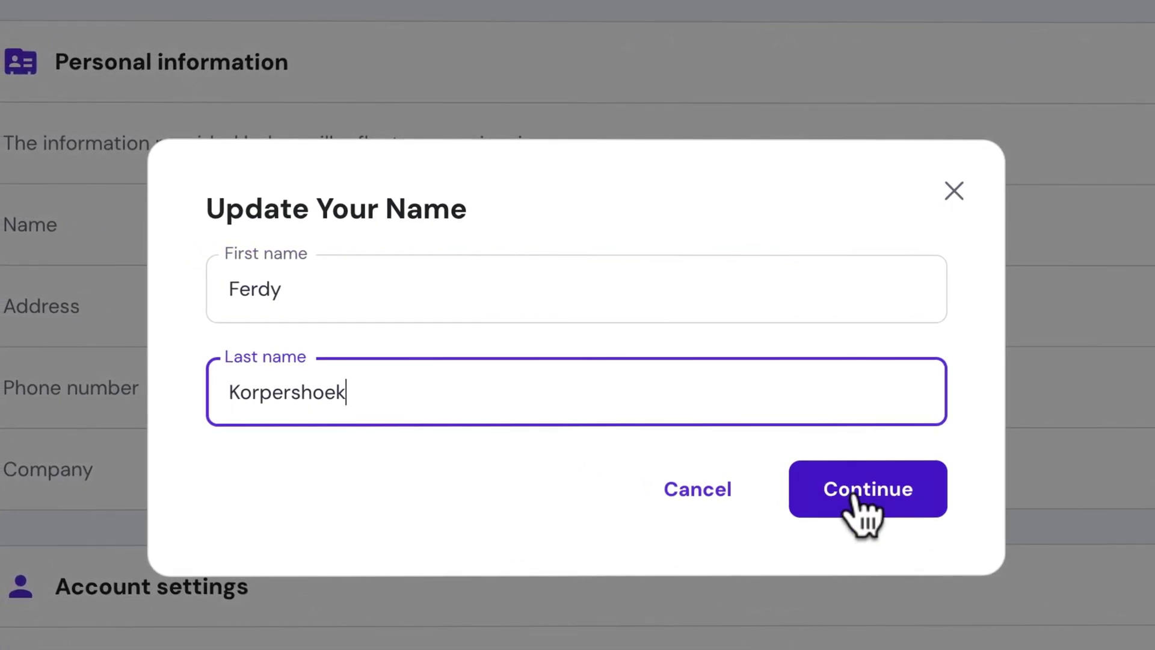
- Confirm the name change with the account password and check the new greeting on hPanel Home
click(854, 495)
click(593, 377)
text(•••••••••)
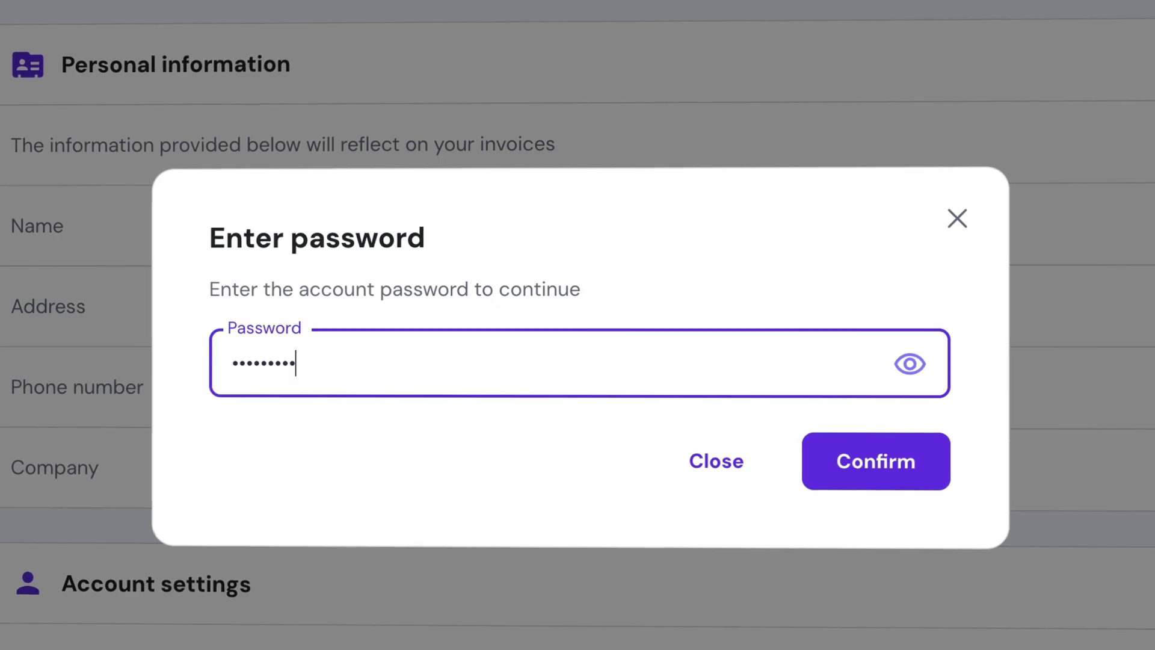
text(••••)
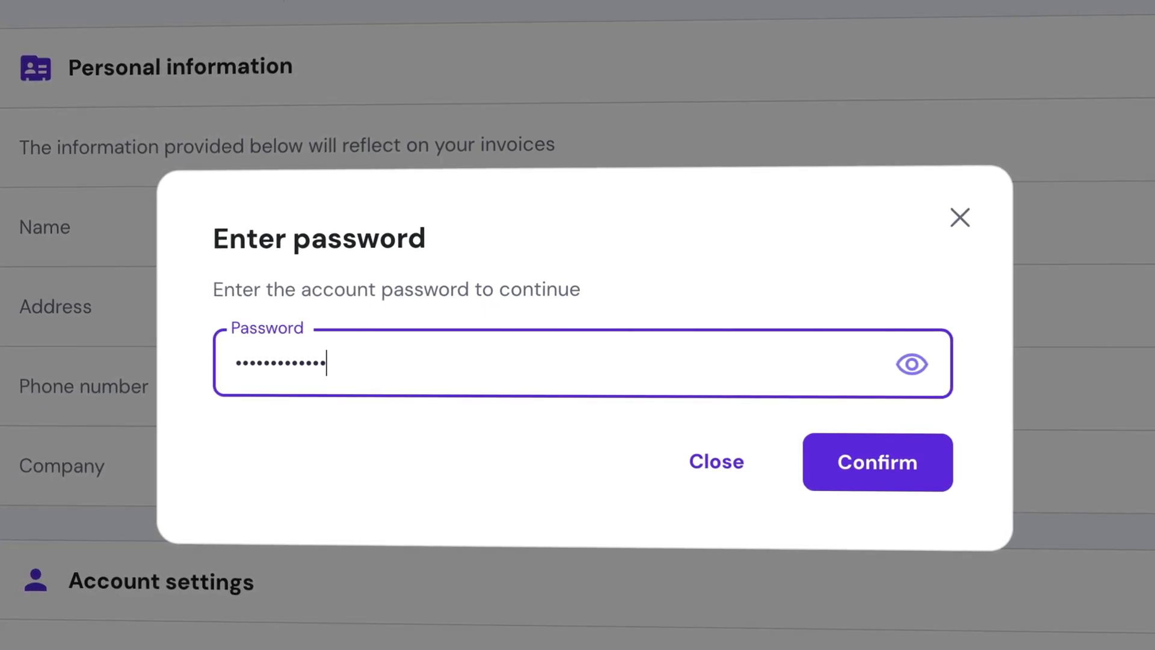
click(845, 460)
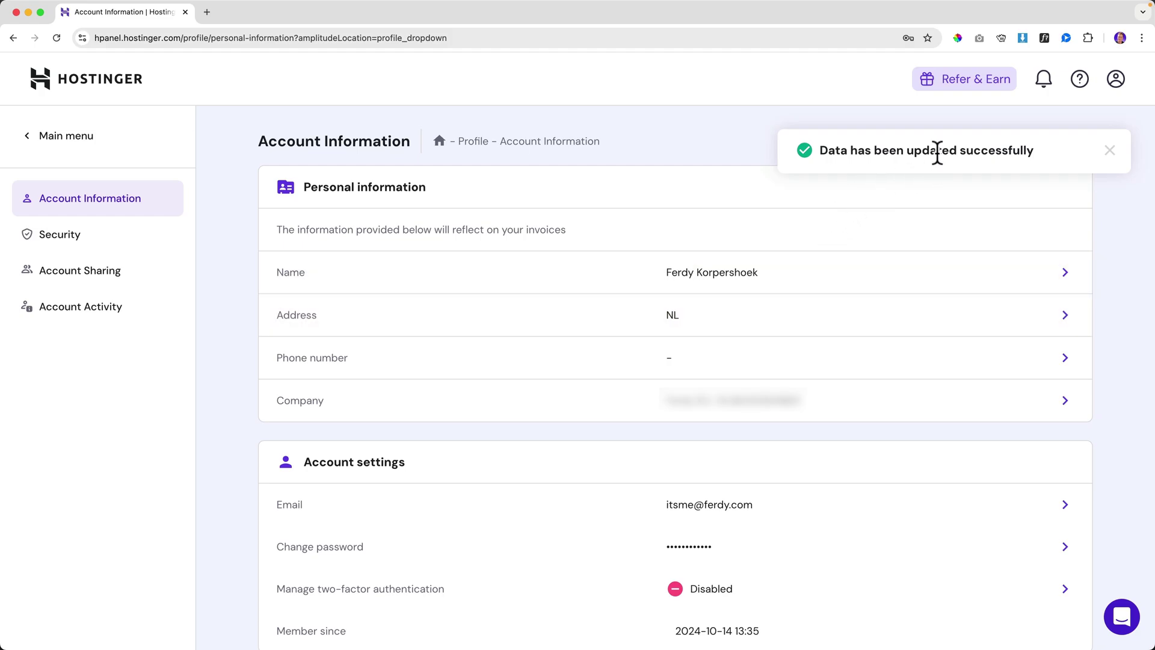
click(78, 84)
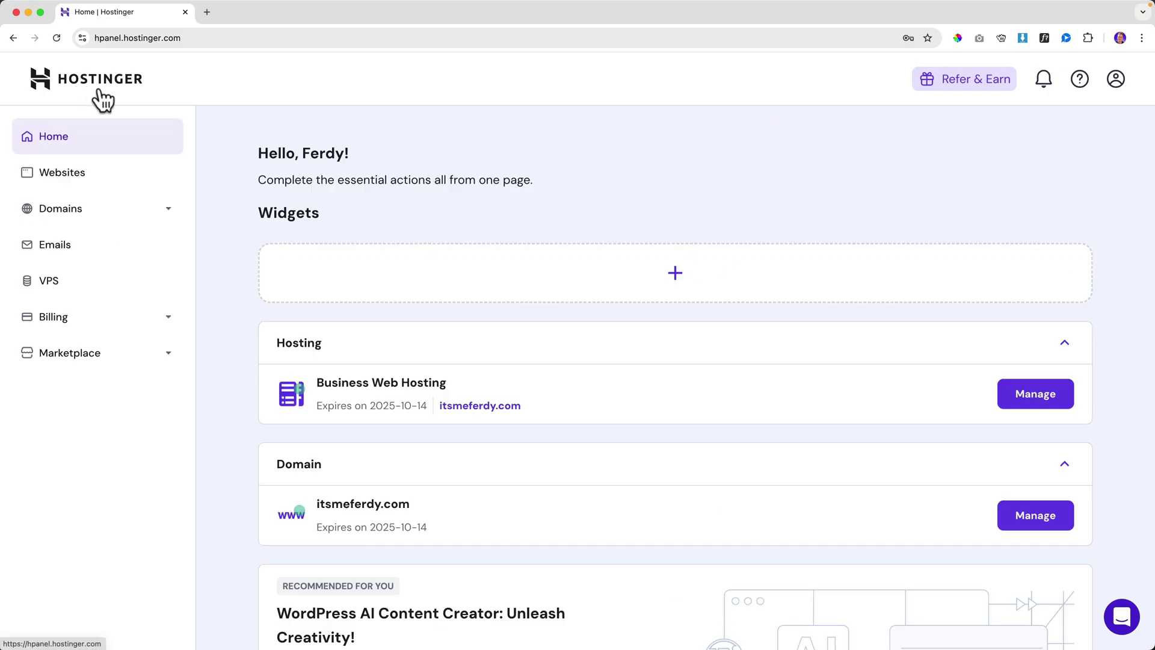
triple_click(319, 154)
click(399, 170)
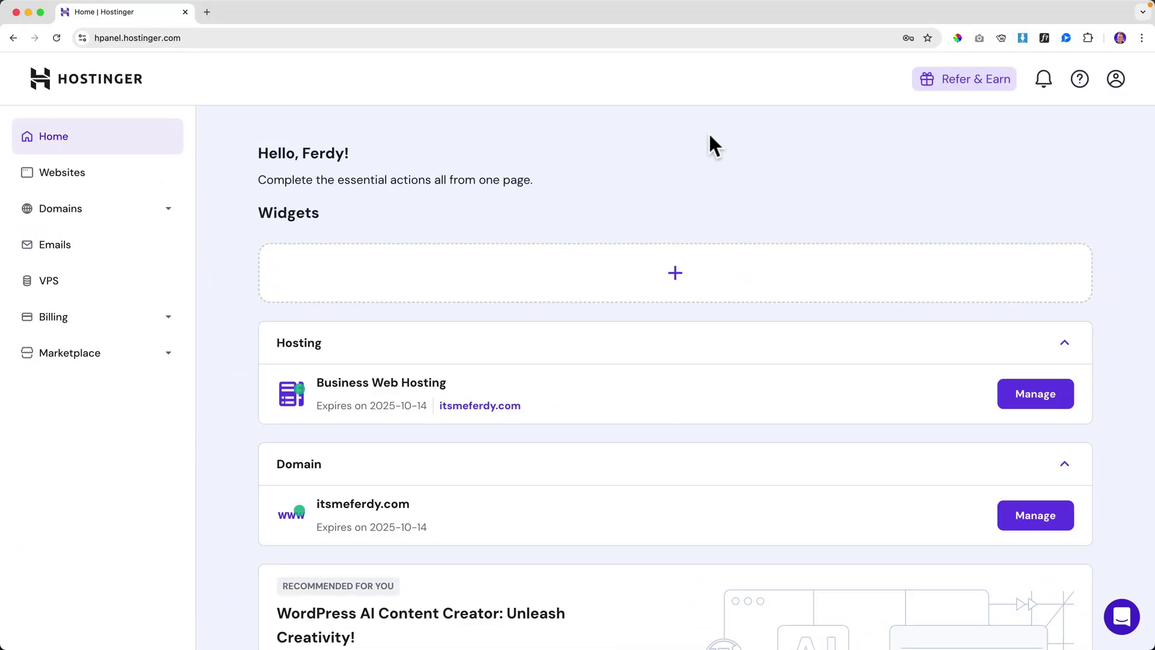
click(62, 258)
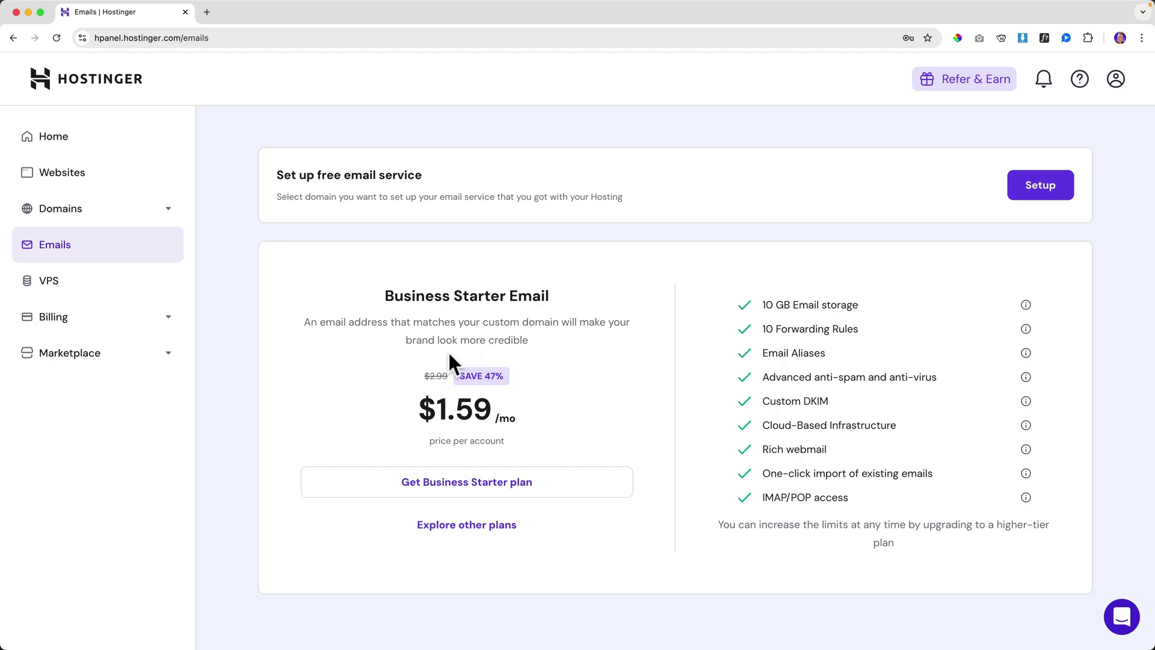
- Start the free email setup and confirm itsmeferdy.com as the email domain
drag(292, 175, 506, 182)
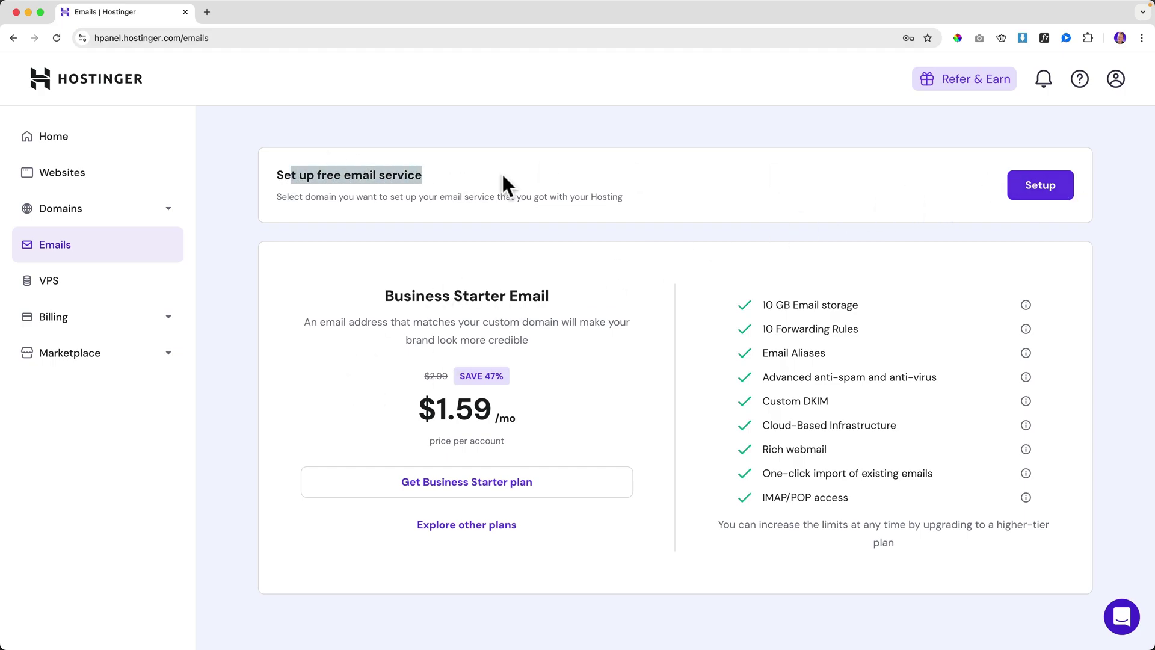
click(508, 184)
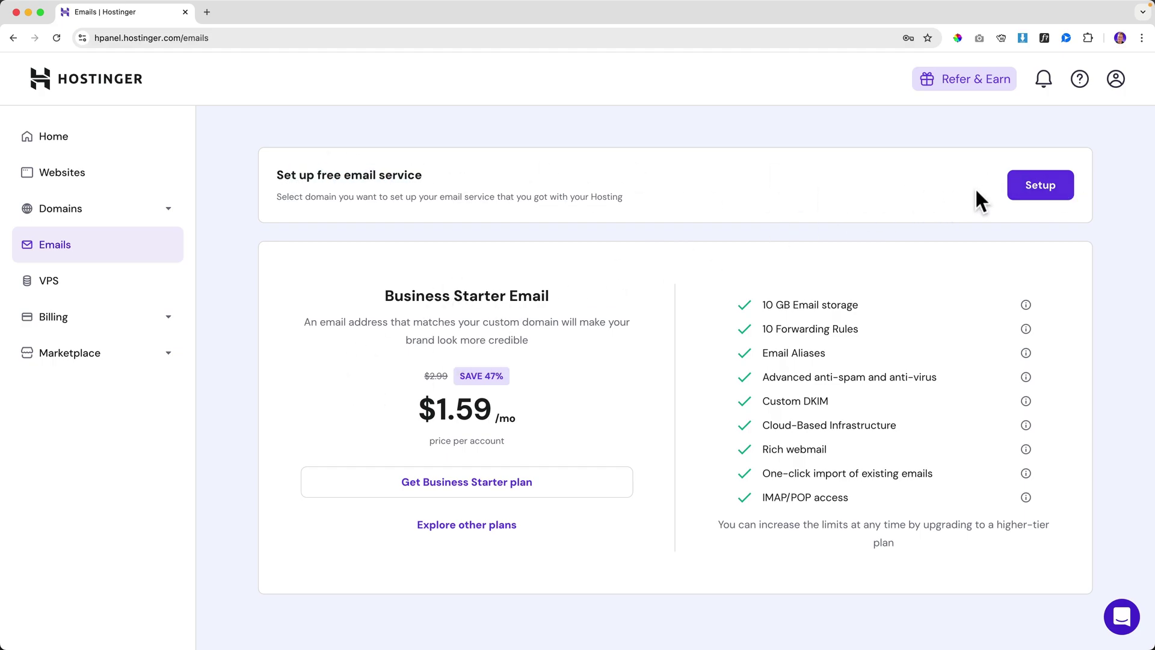
click(1037, 190)
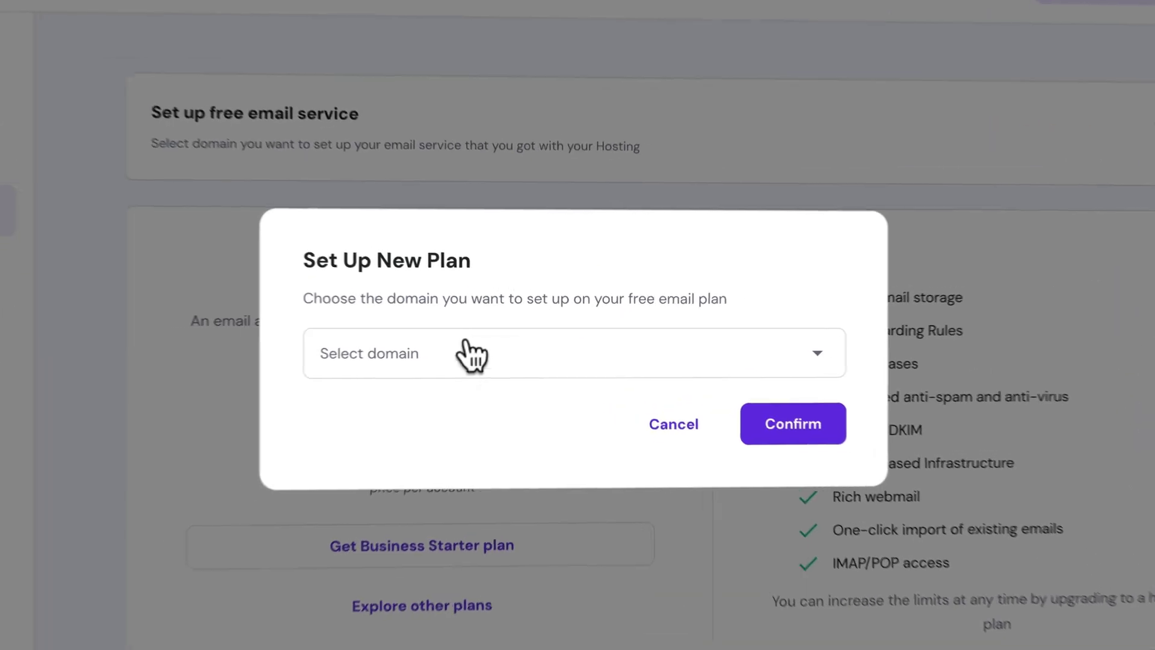
click(497, 343)
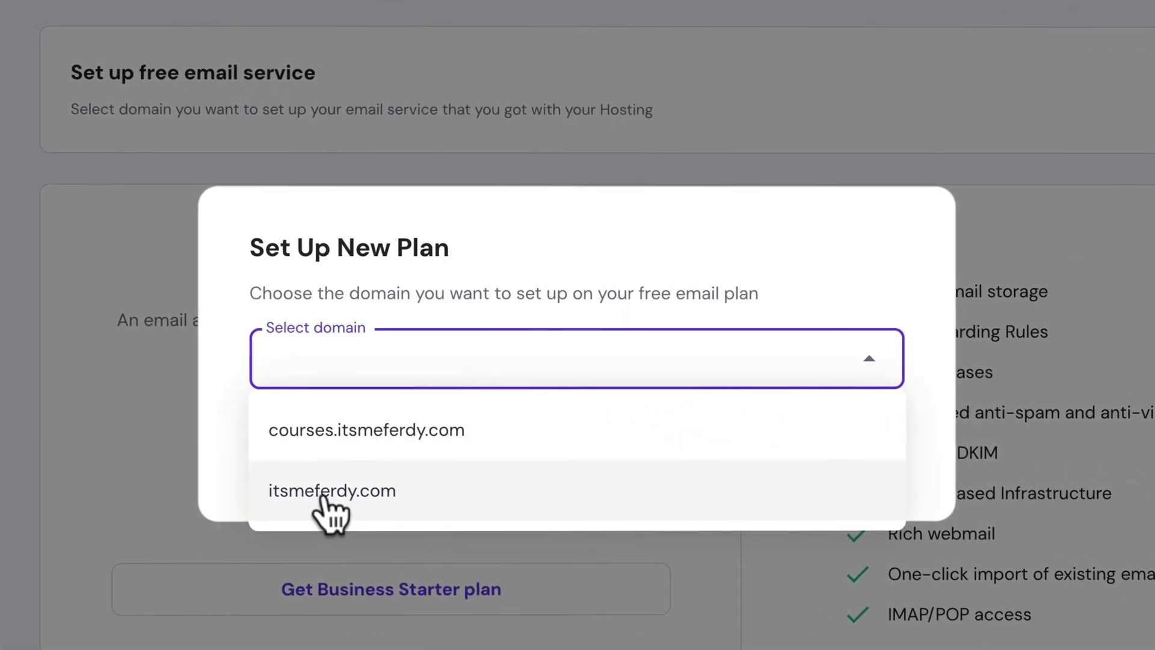
click(324, 496)
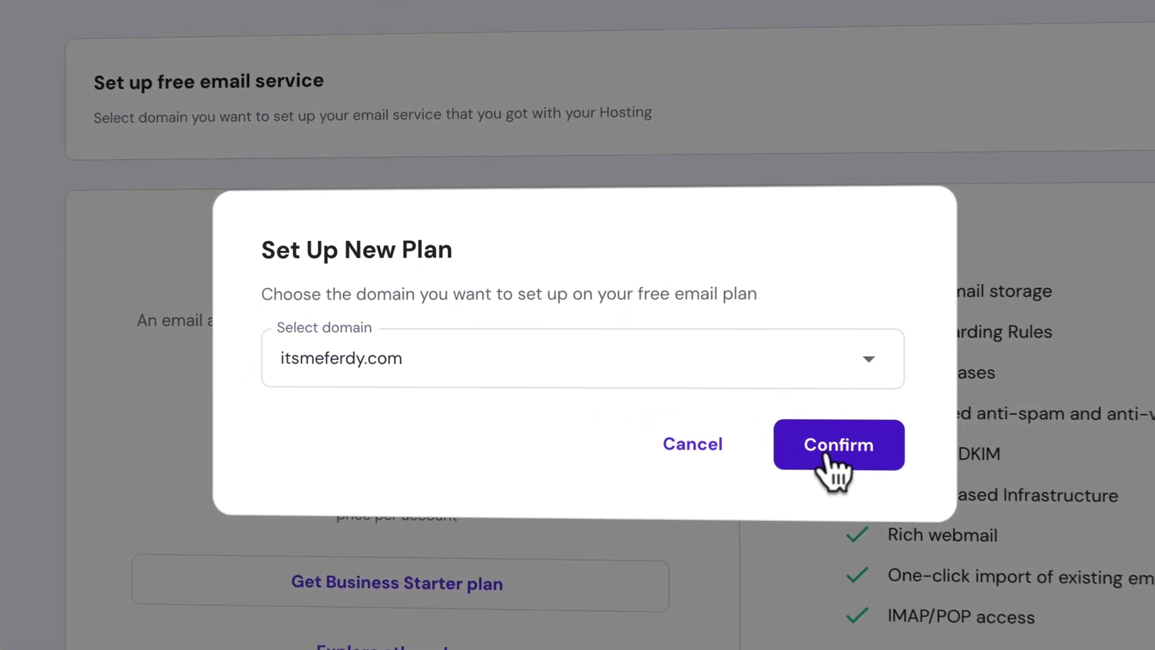
click(830, 448)
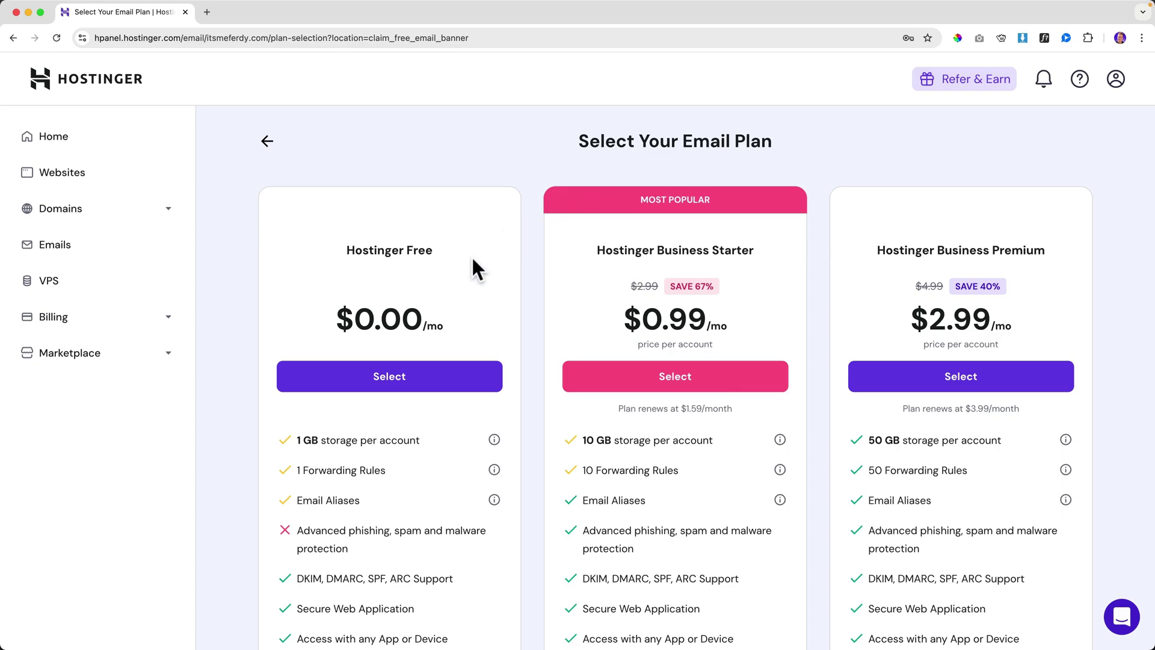
- Create a free email account named info with the generated password on the Hostinger Free plan
click(389, 376)
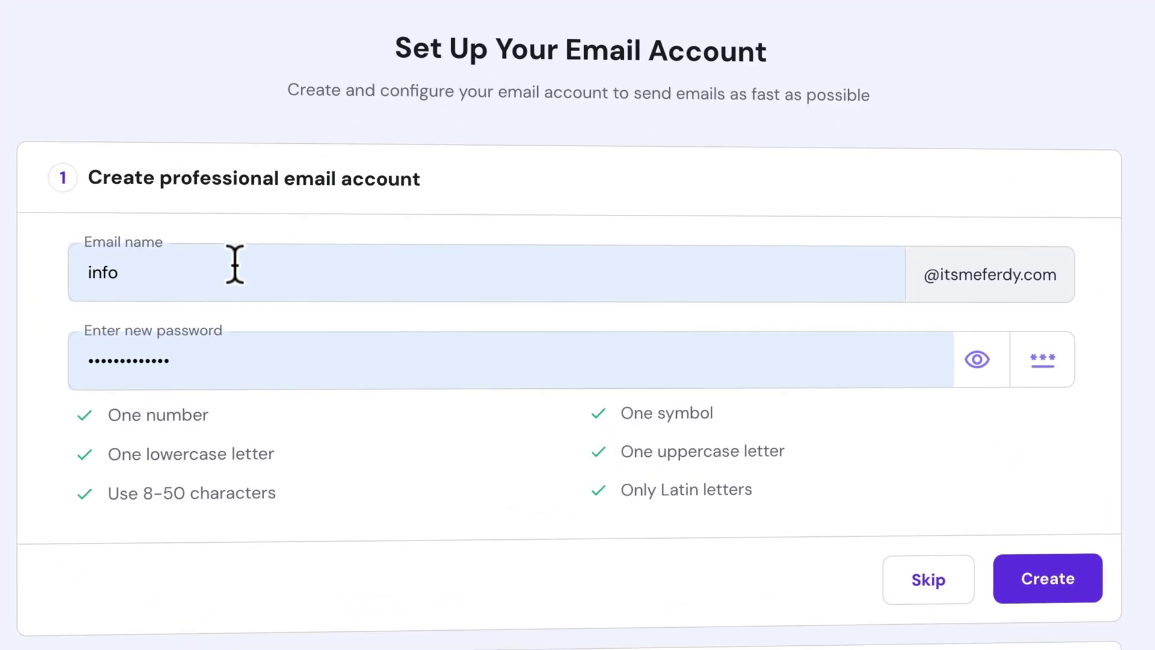
drag(85, 268, 155, 268)
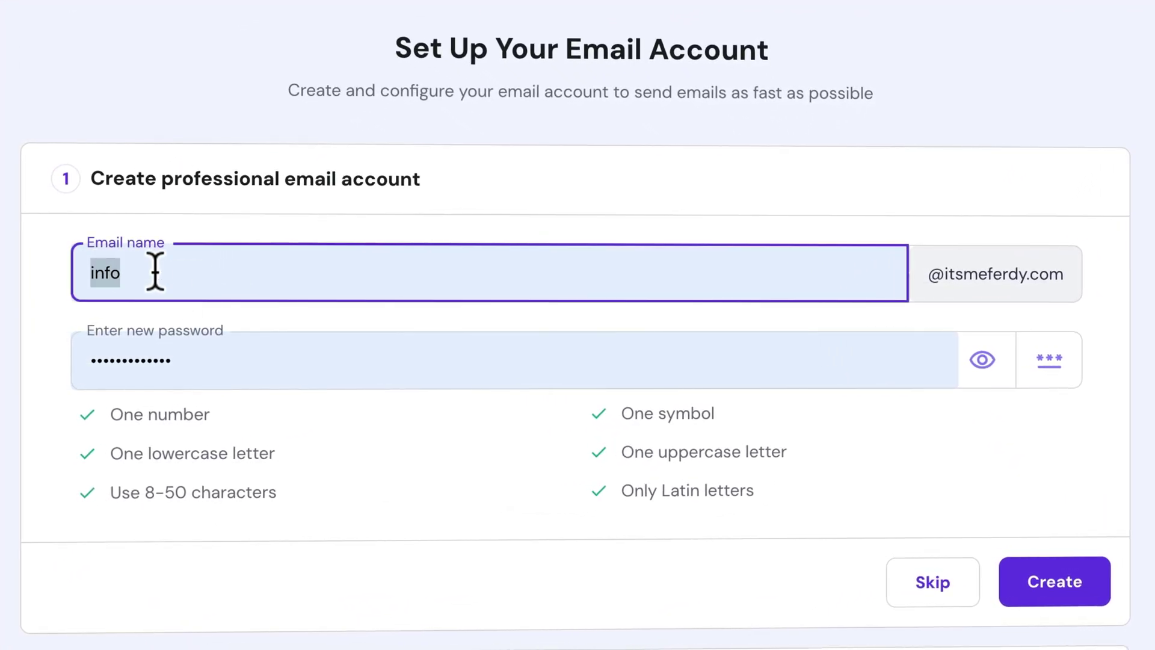
click(174, 360)
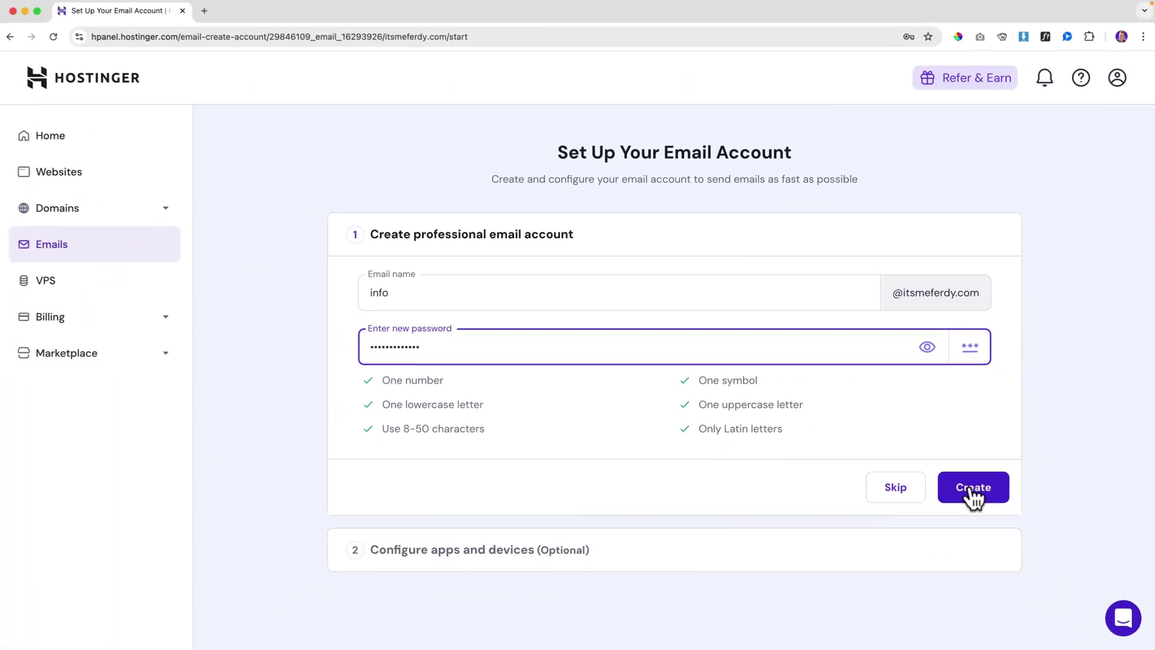
click(1021, 541)
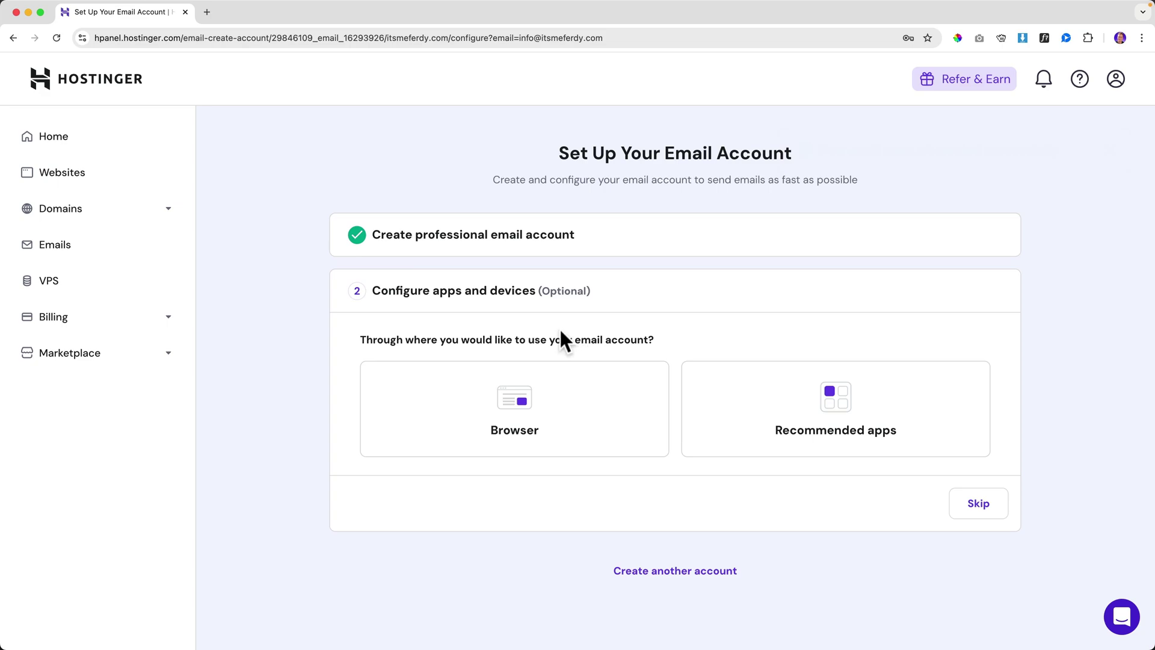
- Choose the Browser option and open the Webmail login for the new account
click(534, 413)
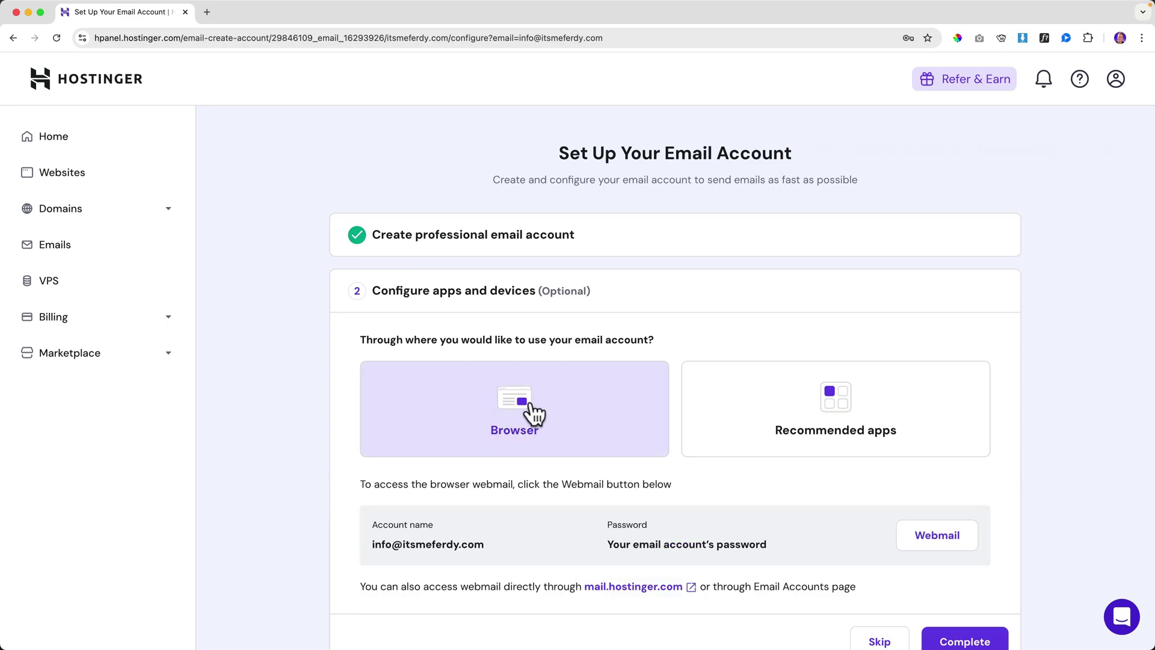
scroll(541, 406, down, 2)
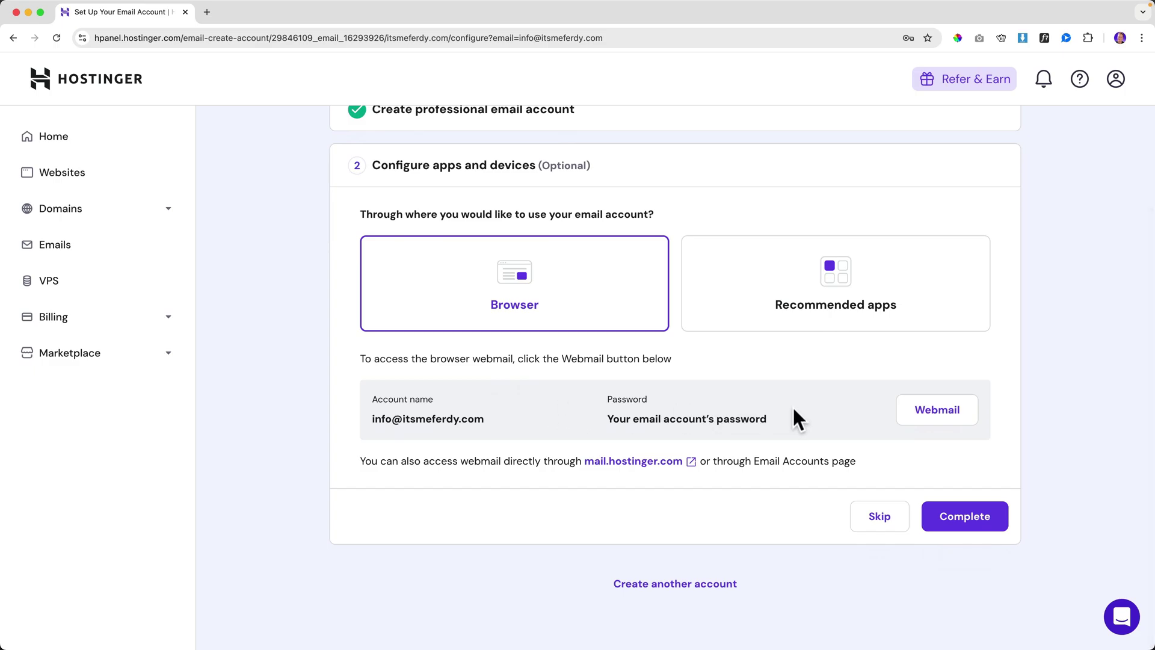
click(925, 419)
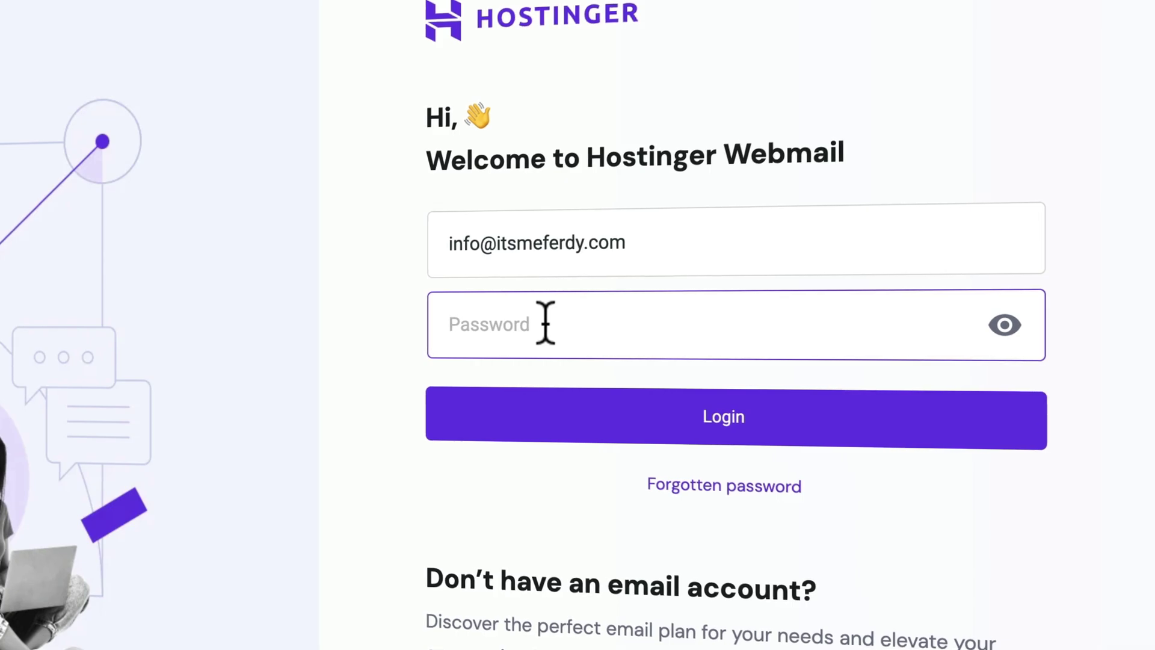
- Sign in to Hostinger Webmail, let Chrome save the password, and read the 'Get started with business email' message
text(•••••••••••••)
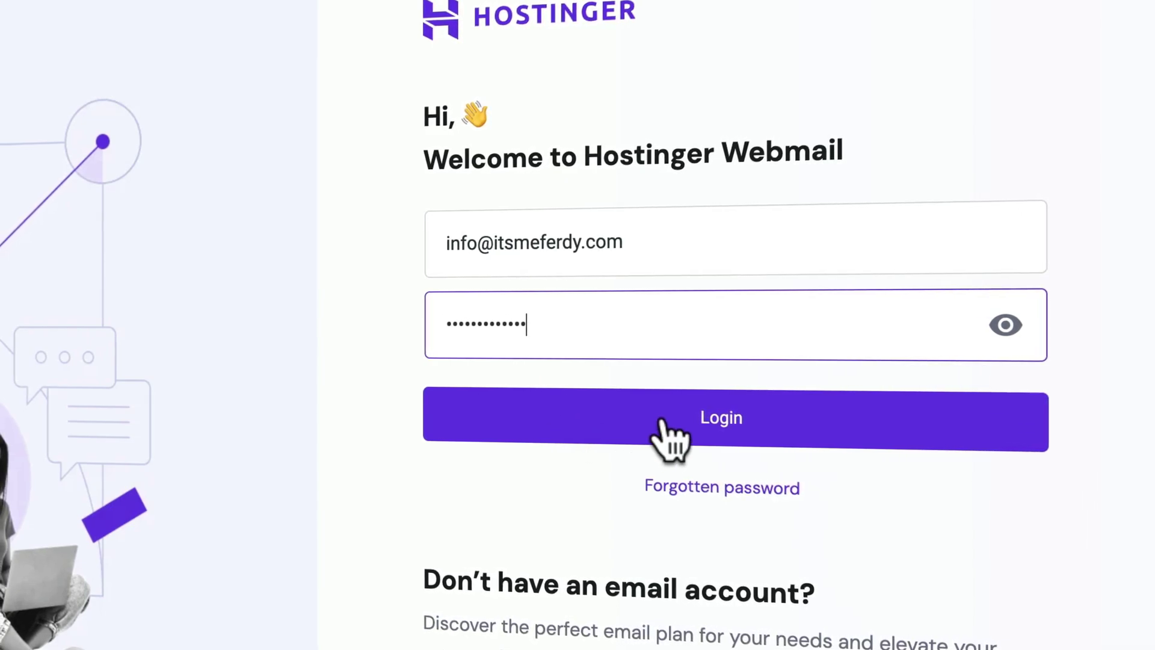
click(661, 415)
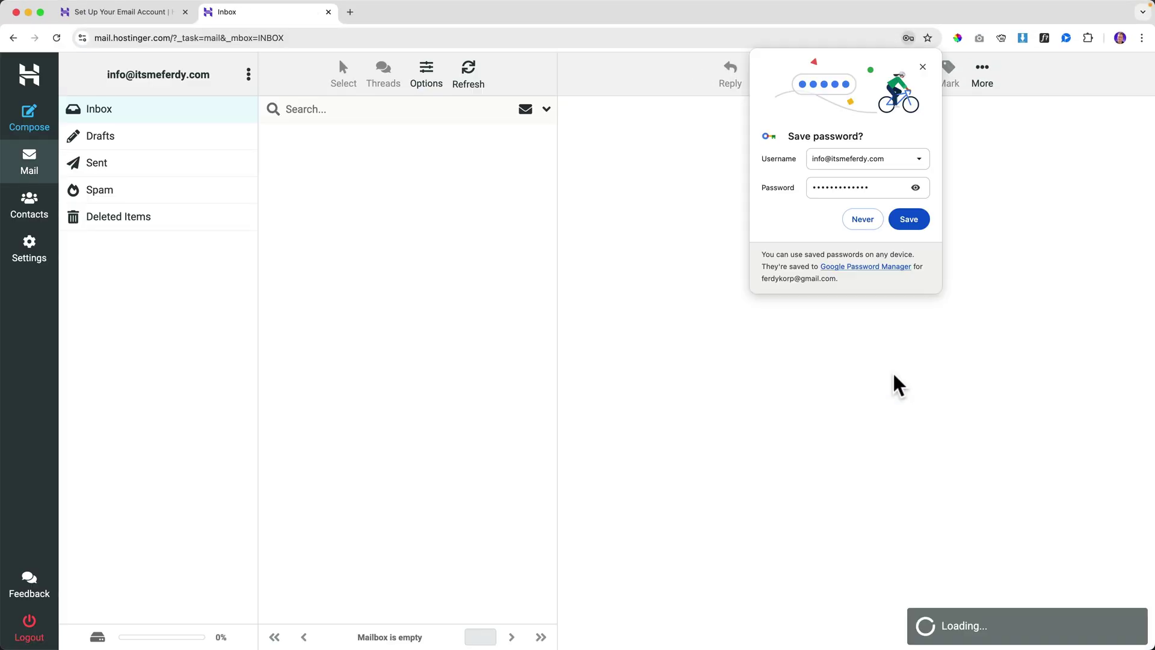
click(908, 220)
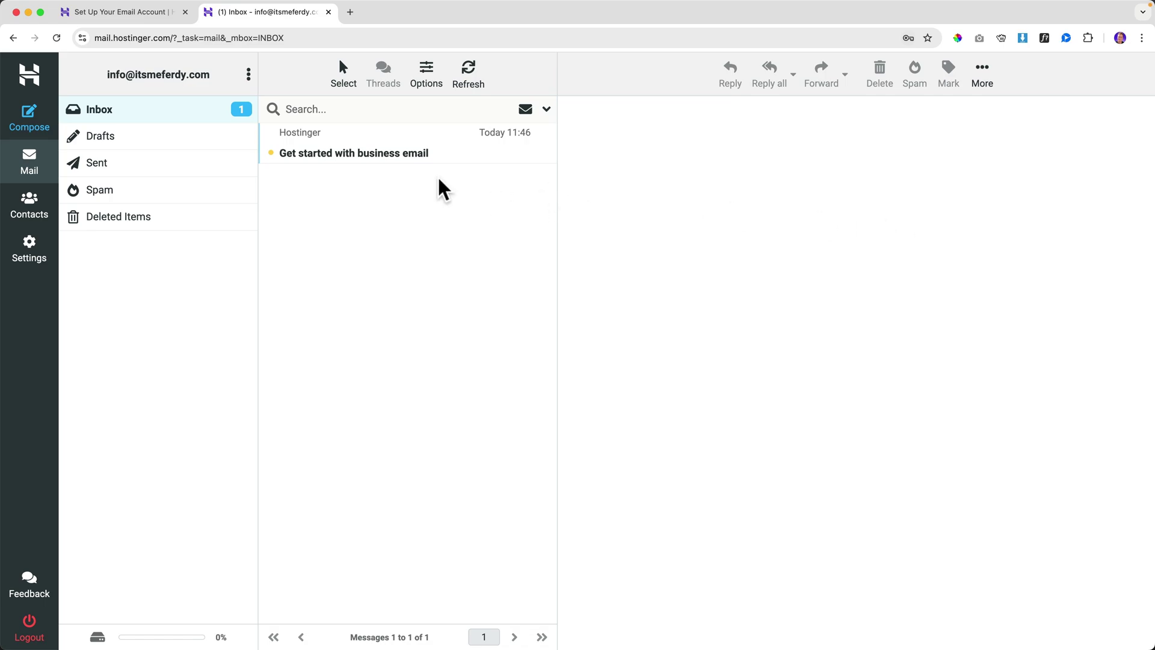
click(375, 158)
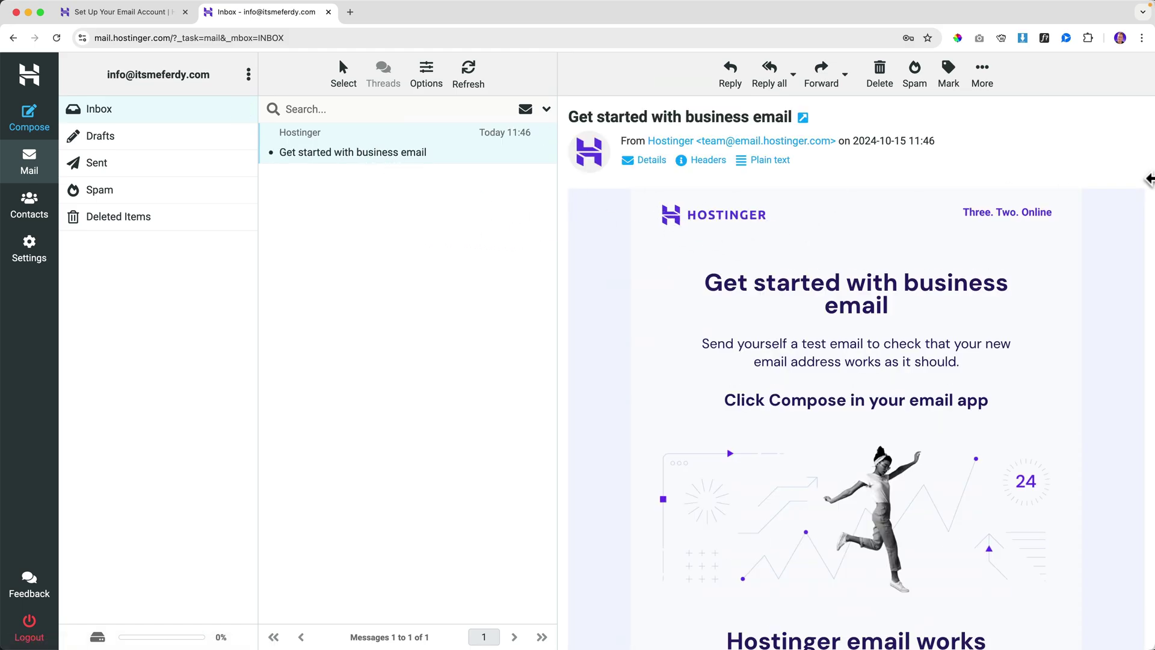
drag(1153, 176, 643, 198)
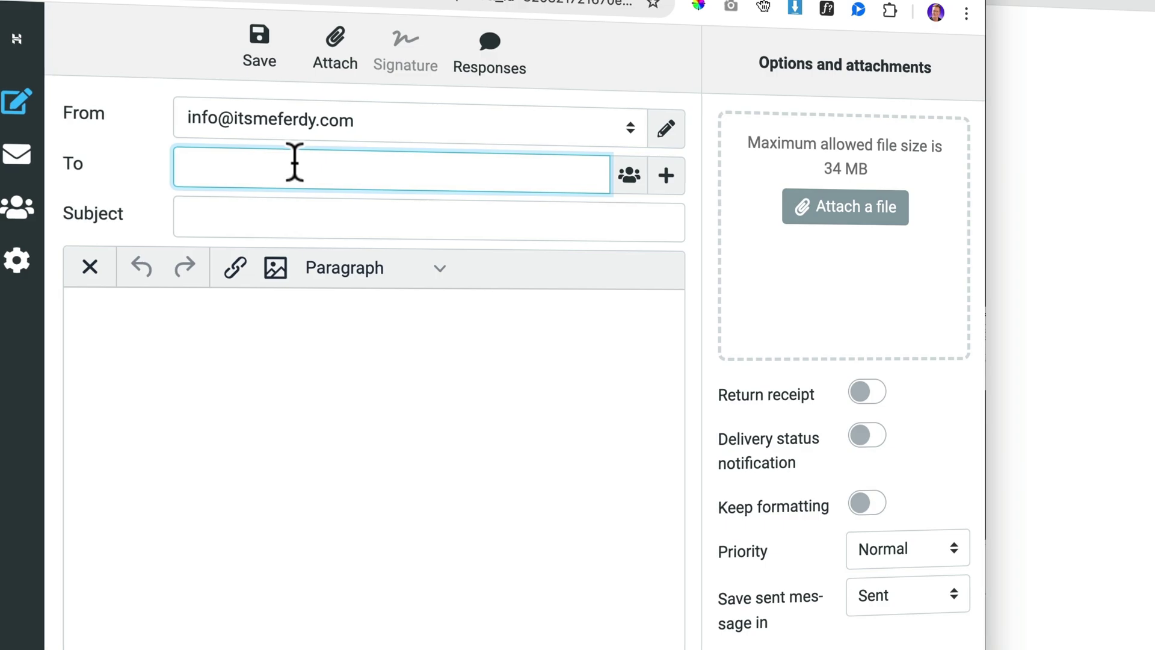
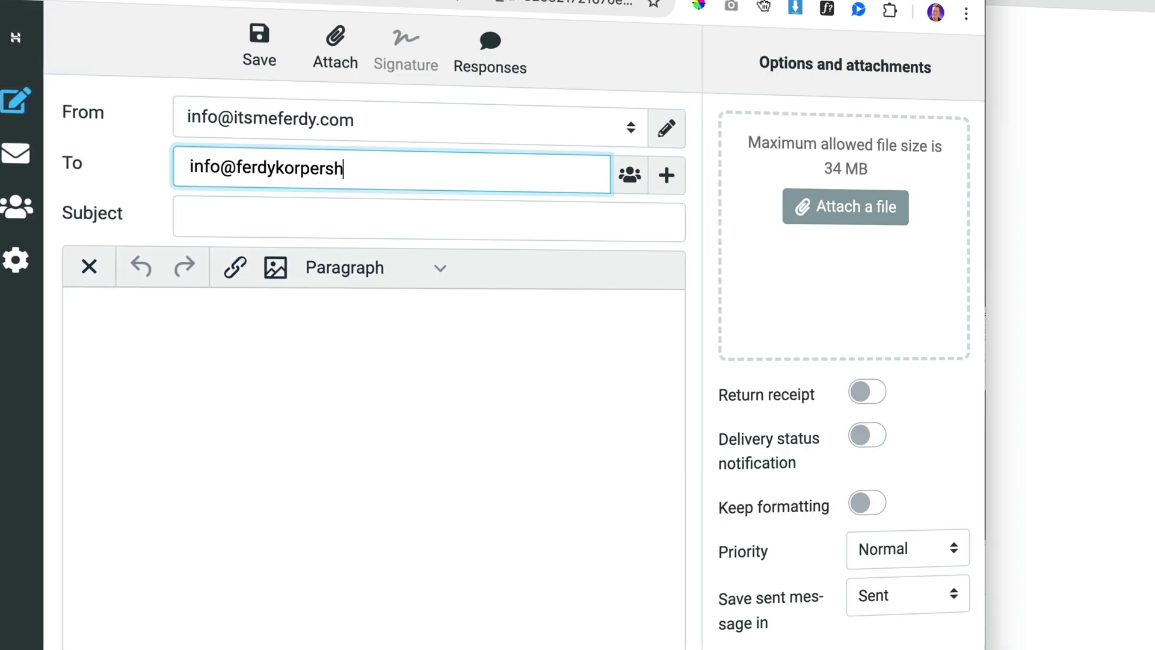
- Address the email to the other mailbox with subject 'Email From WebMail' and a 'How are you?' greeting
key(Tab)
key(Tab)
key(Tab)
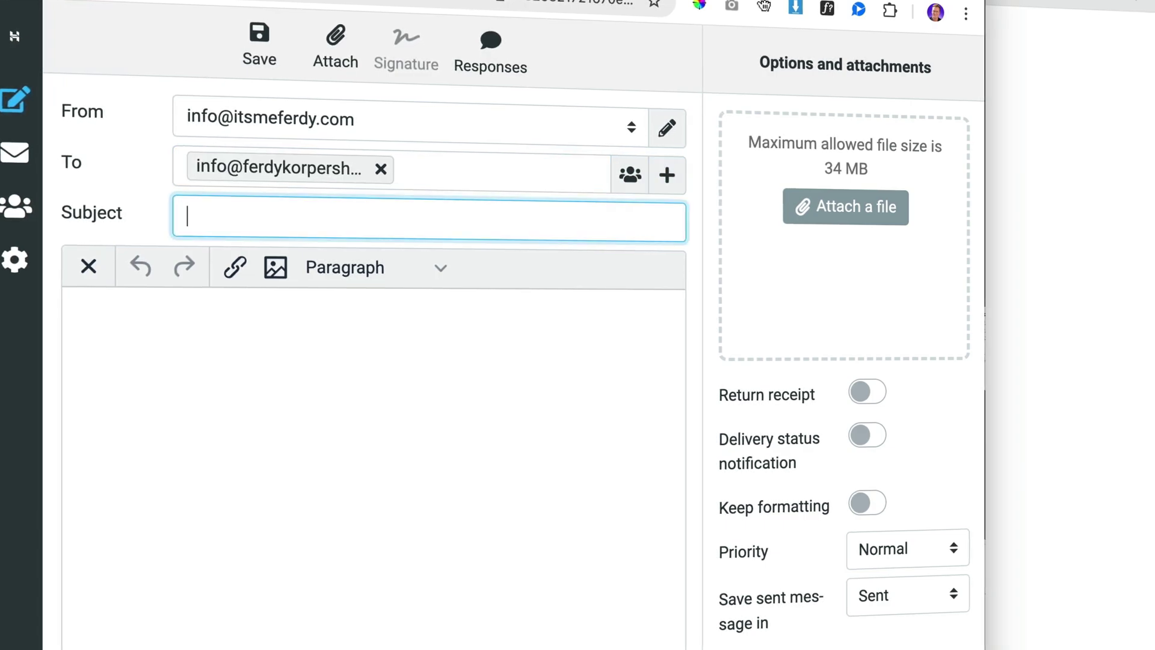
text(Email)
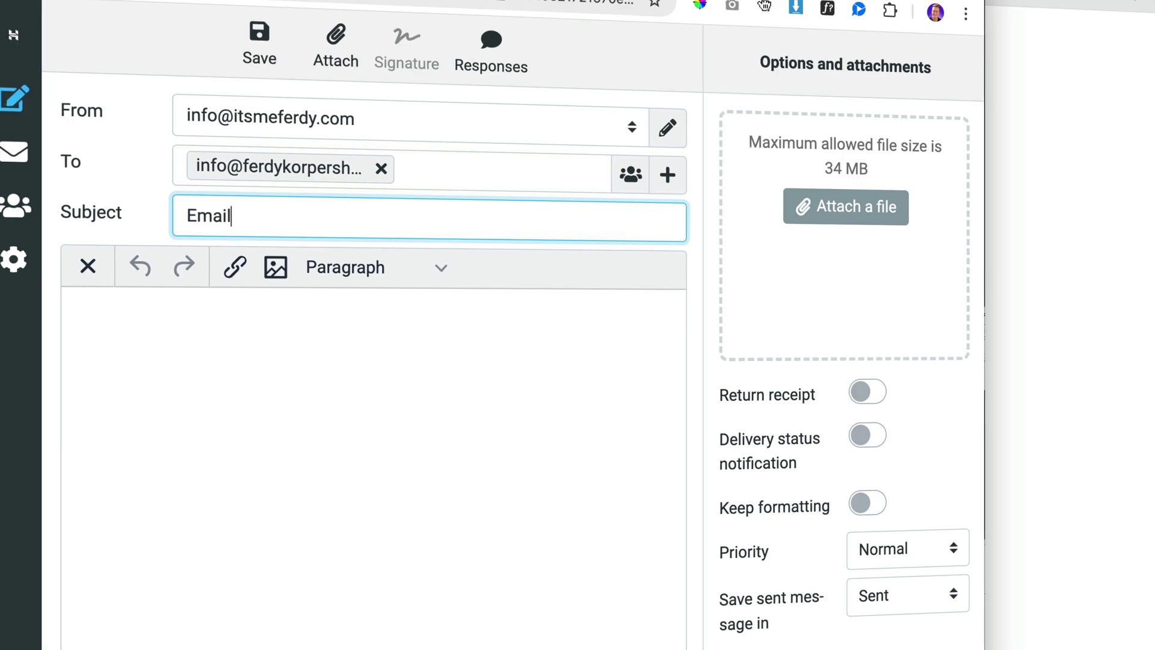
text( From WebMail)
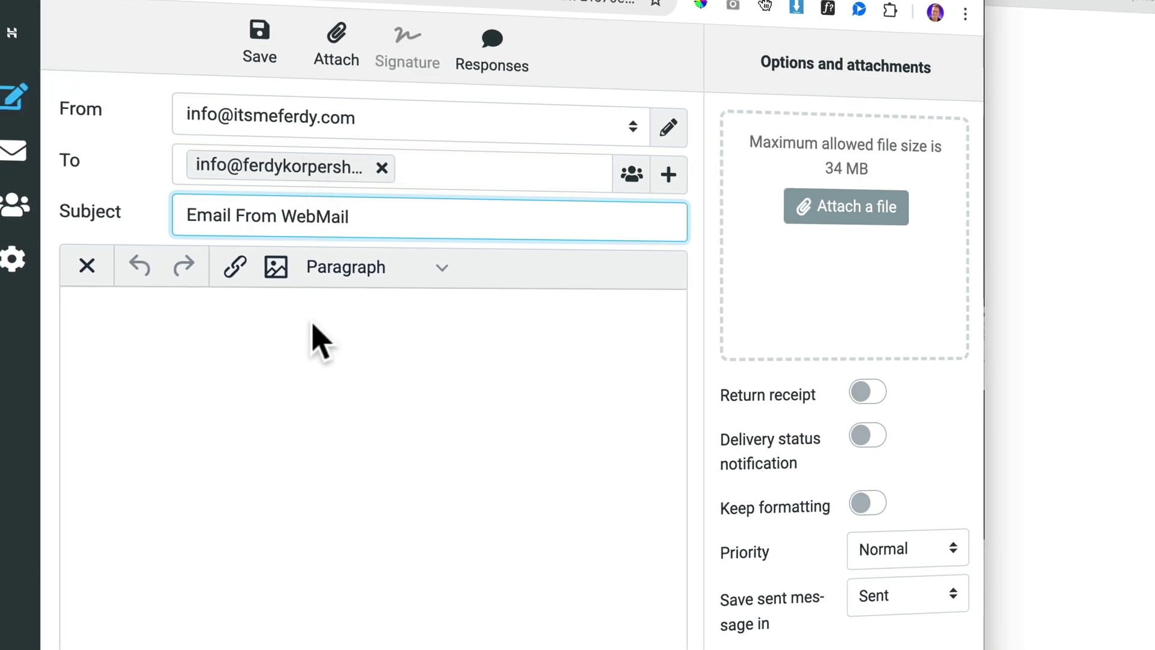
click(312, 360)
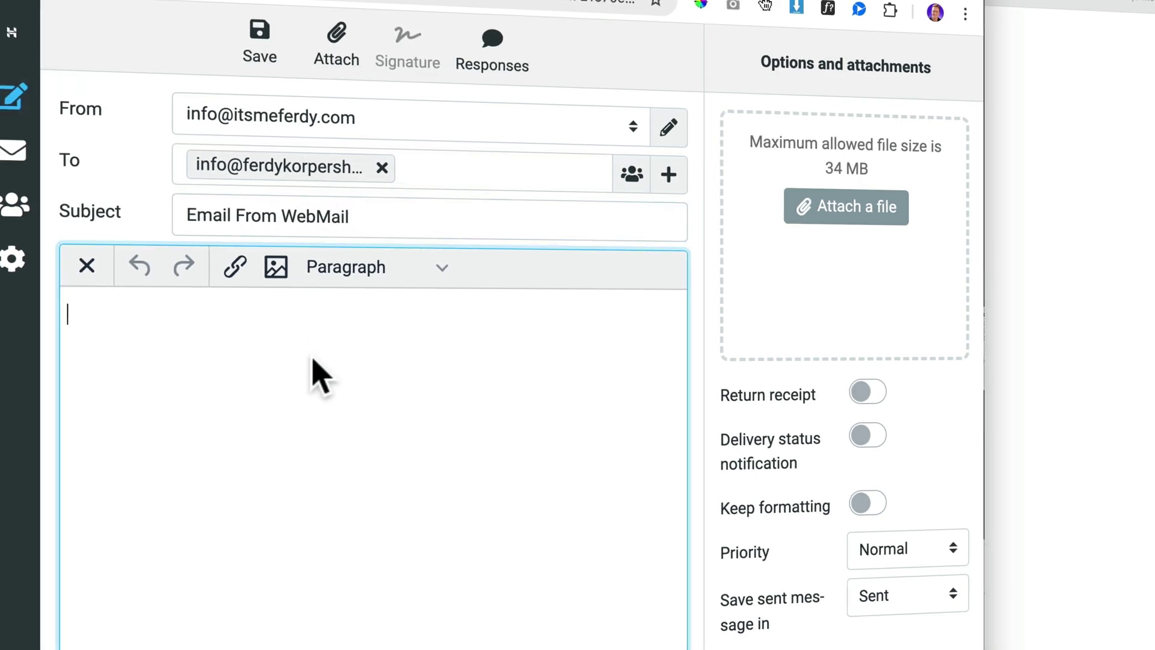
text(Hey Ferdy)
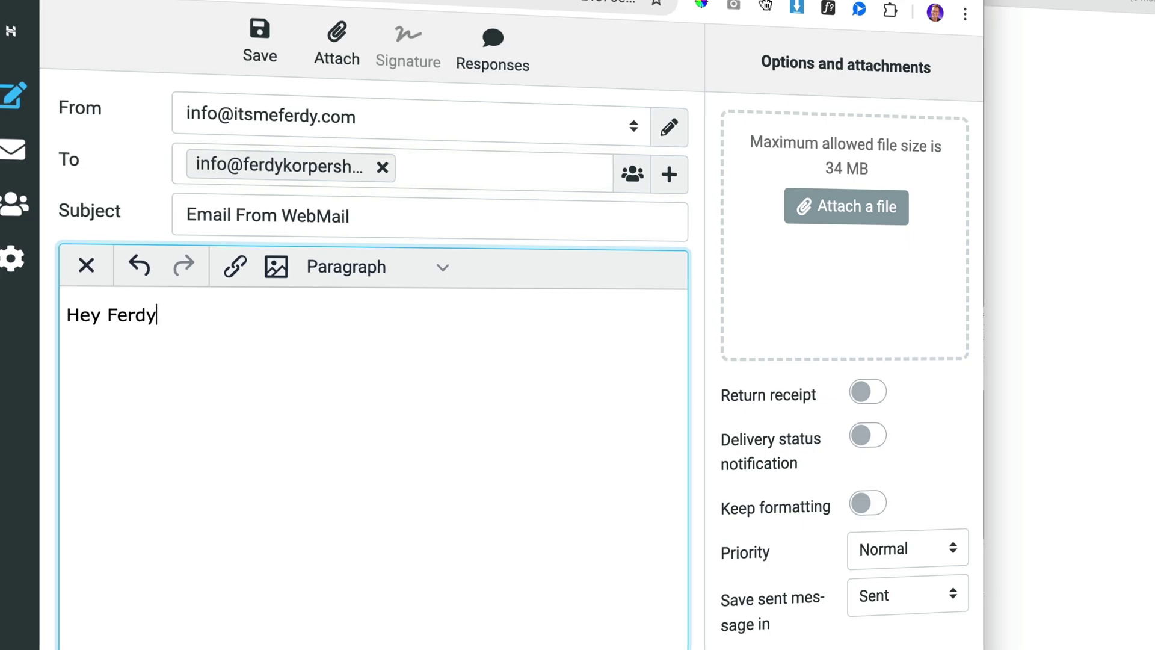
text(, How are you?)
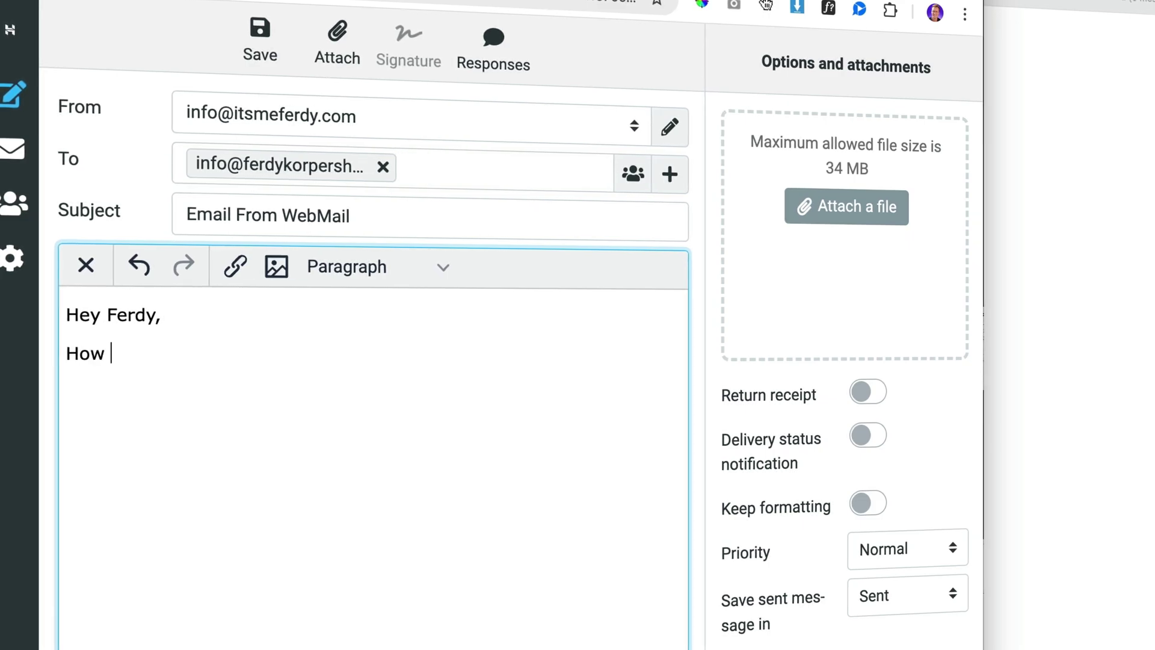
key(Return)
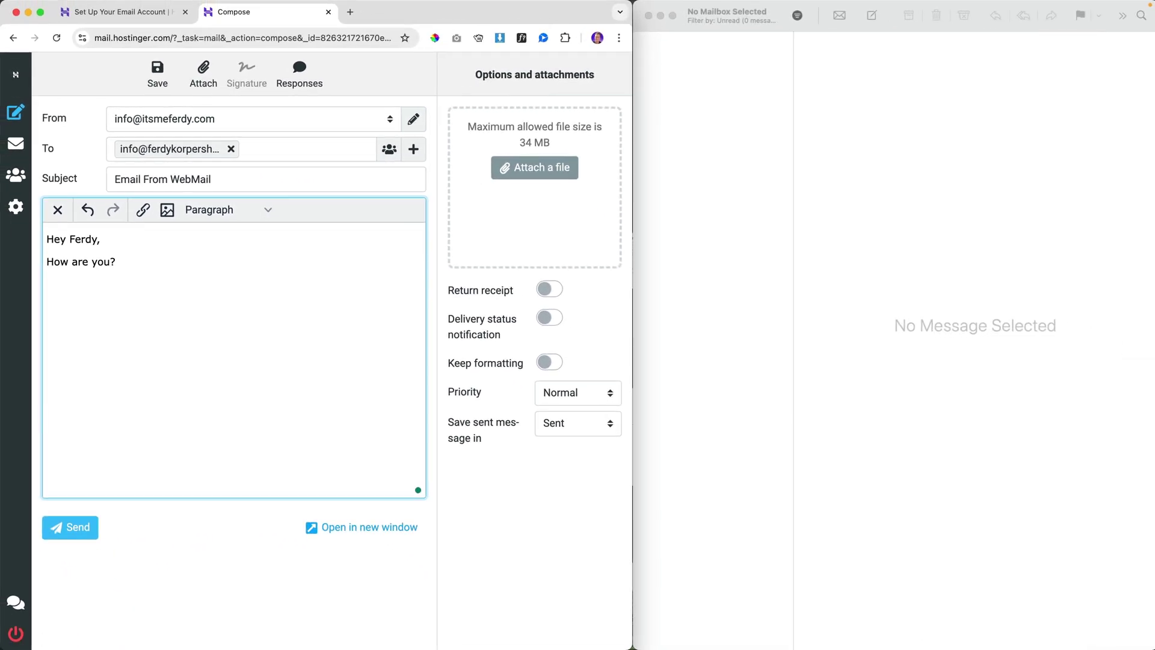
- Attach the skyscraper JPEG photo to the message
click(560, 173)
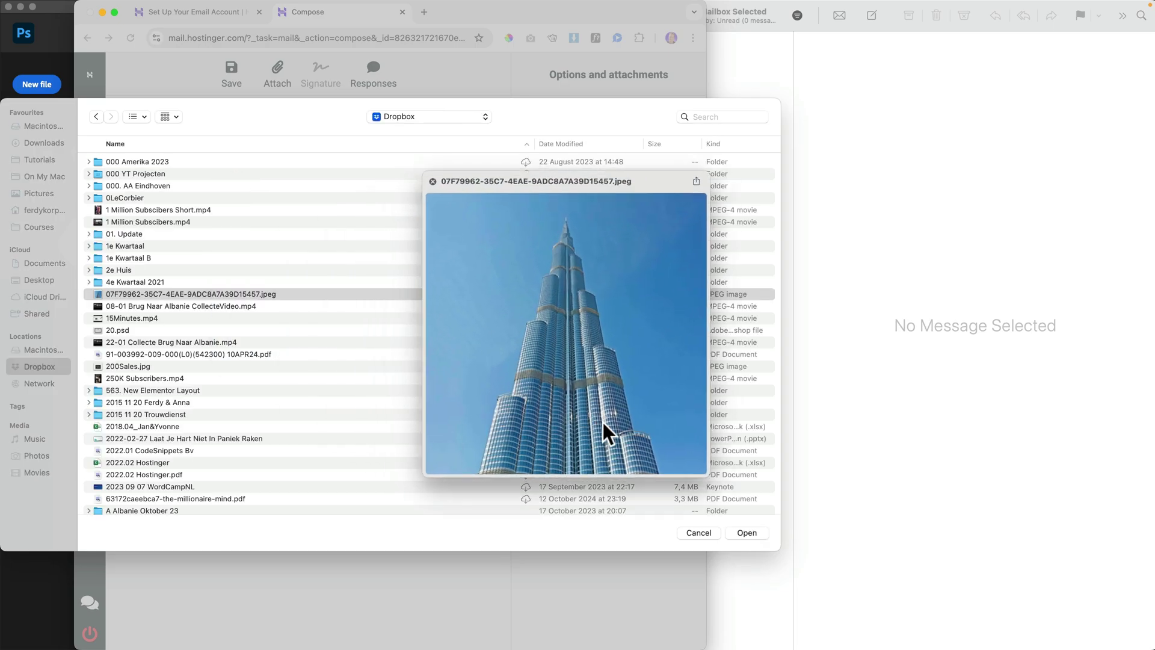
key(space)
click(747, 533)
- Sign off with 'Cheers,' and the sender's first name, then send the email
click(203, 309)
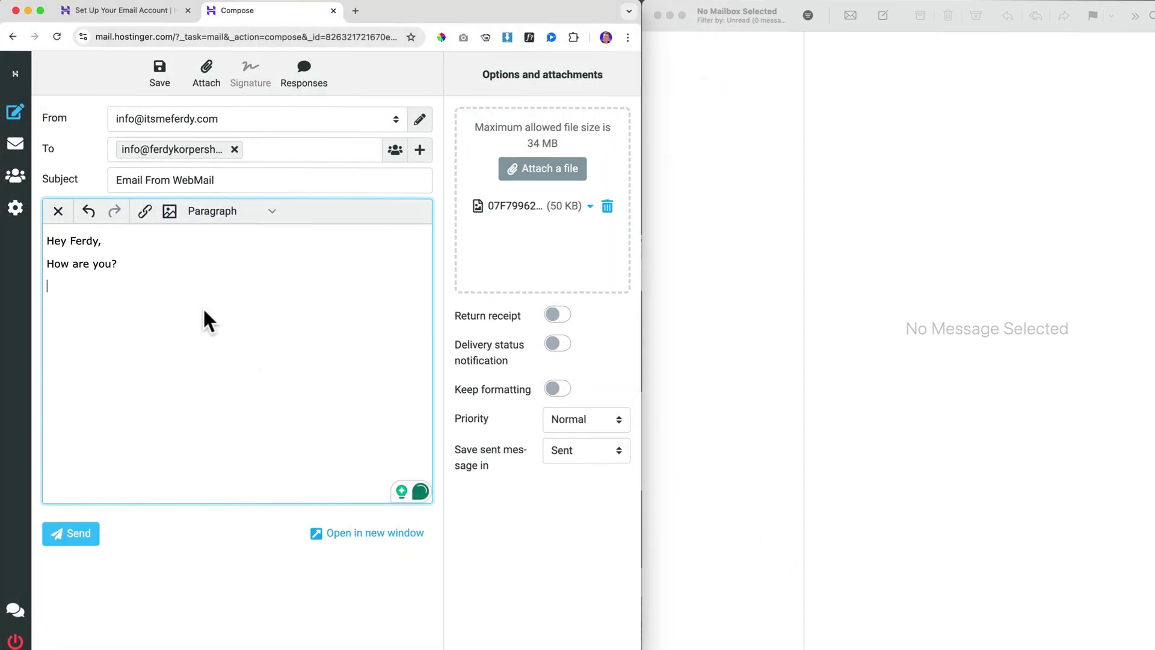
text(Cheersm)
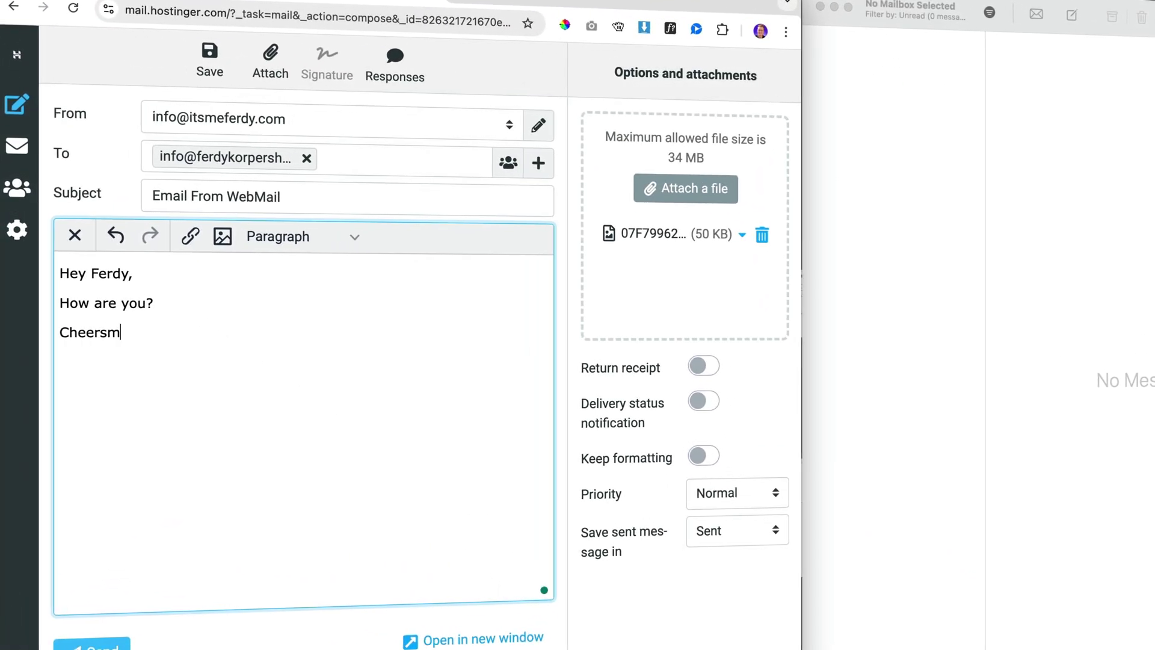
key(BackSpace)
text(,)
key(Return)
key(Return)
key(BackSpace)
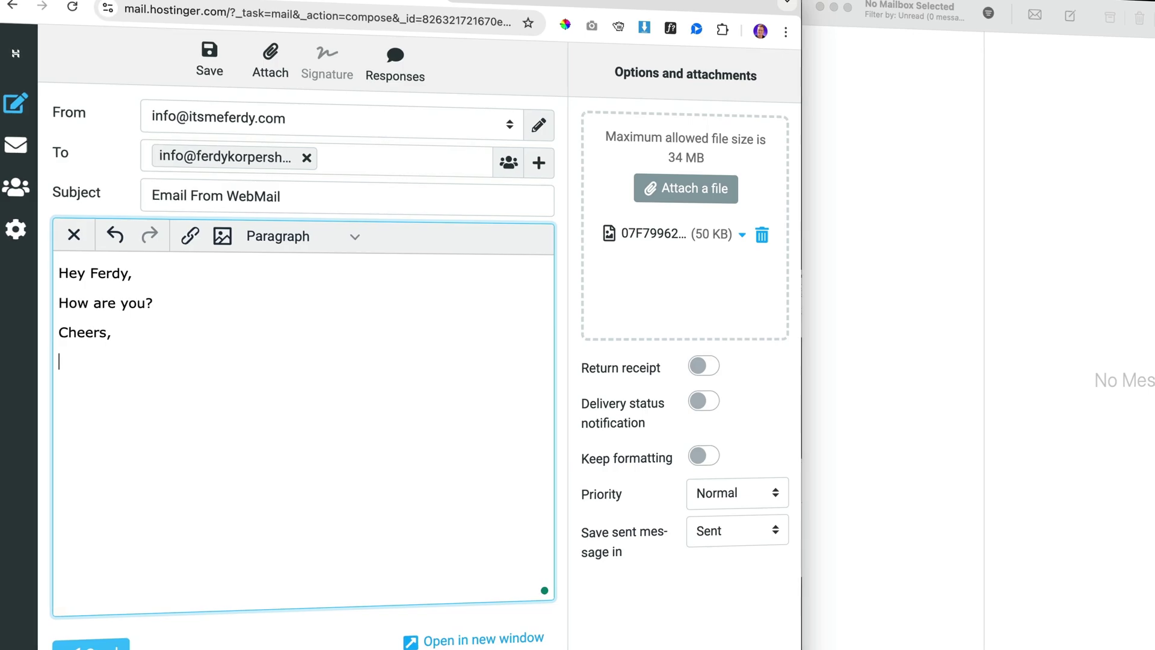
text(Ferdy)
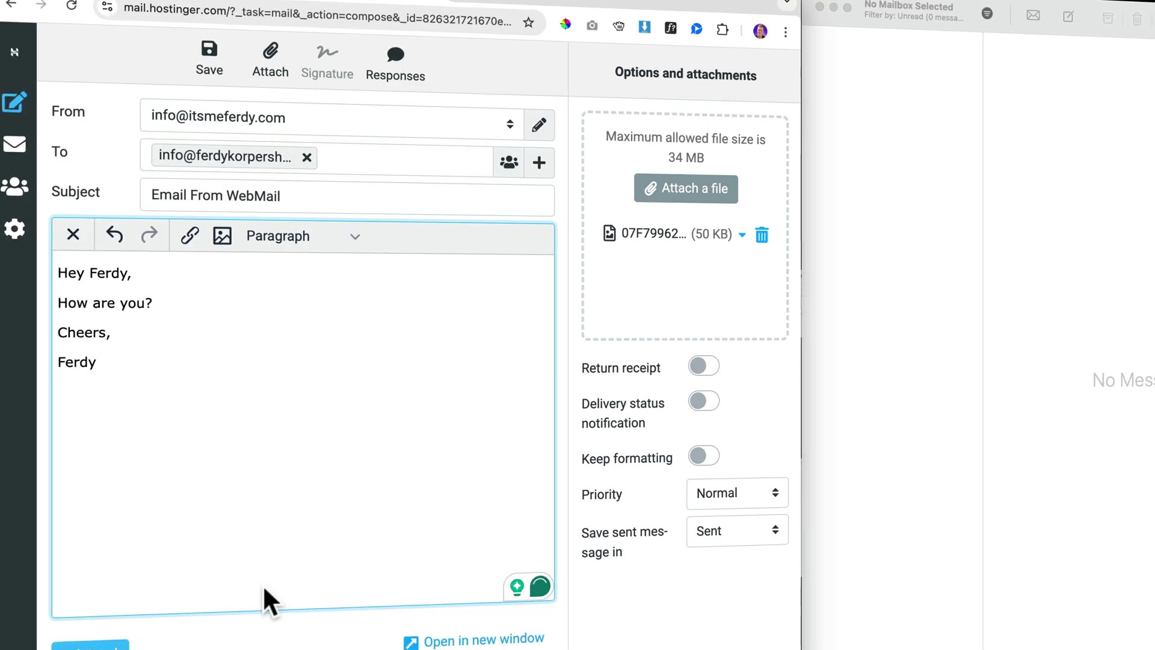
click(90, 645)
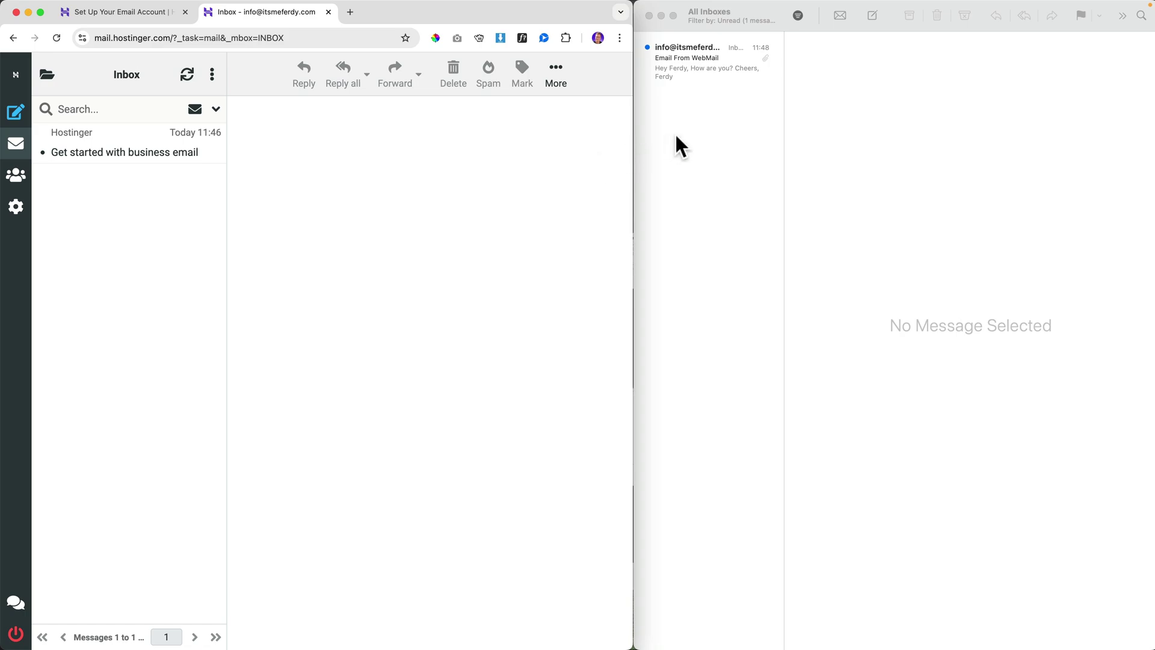
- Reply 'I am fine, thanks!' to the received 'Email From WebMail' message in Apple Mail
click(689, 66)
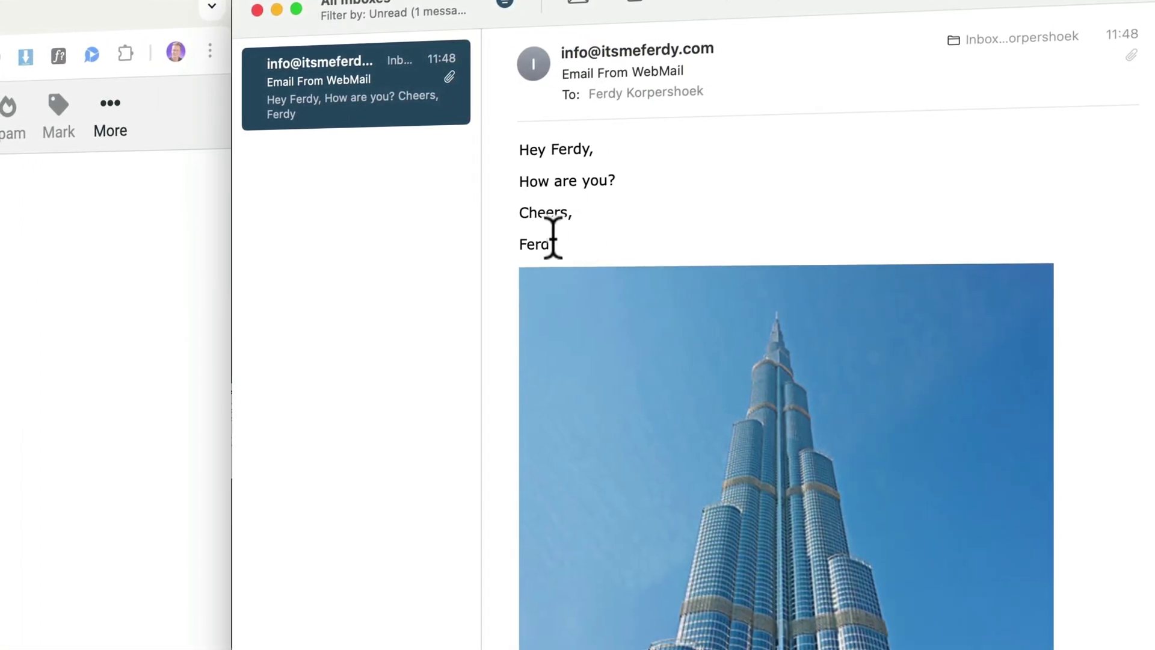
right_click(348, 97)
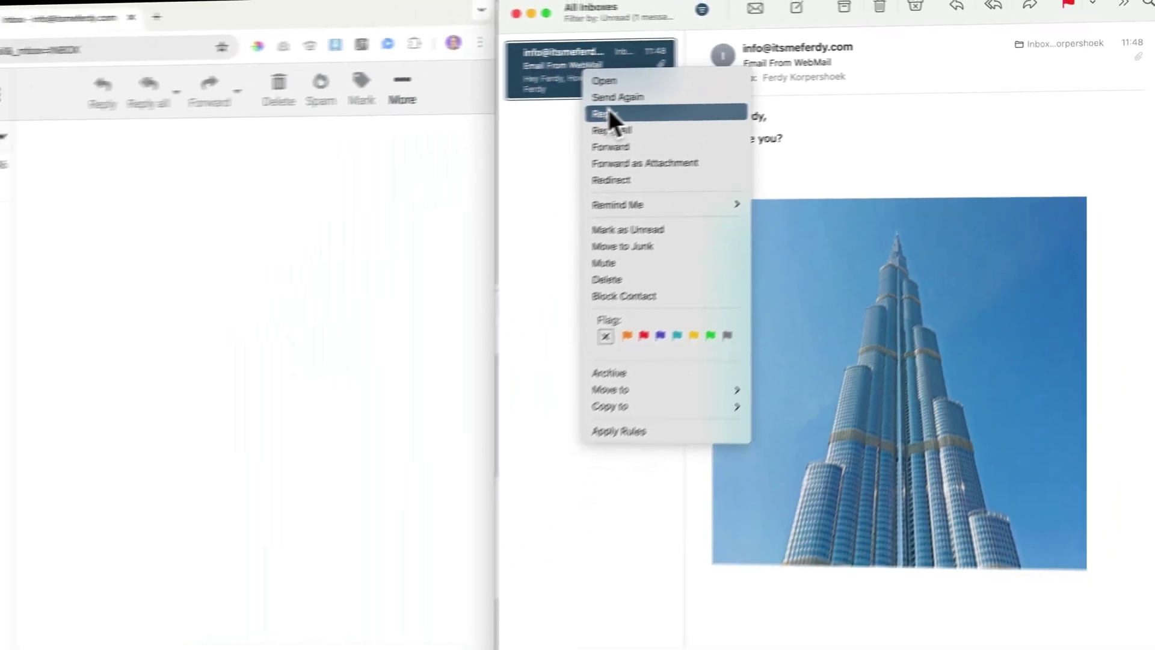
click(607, 113)
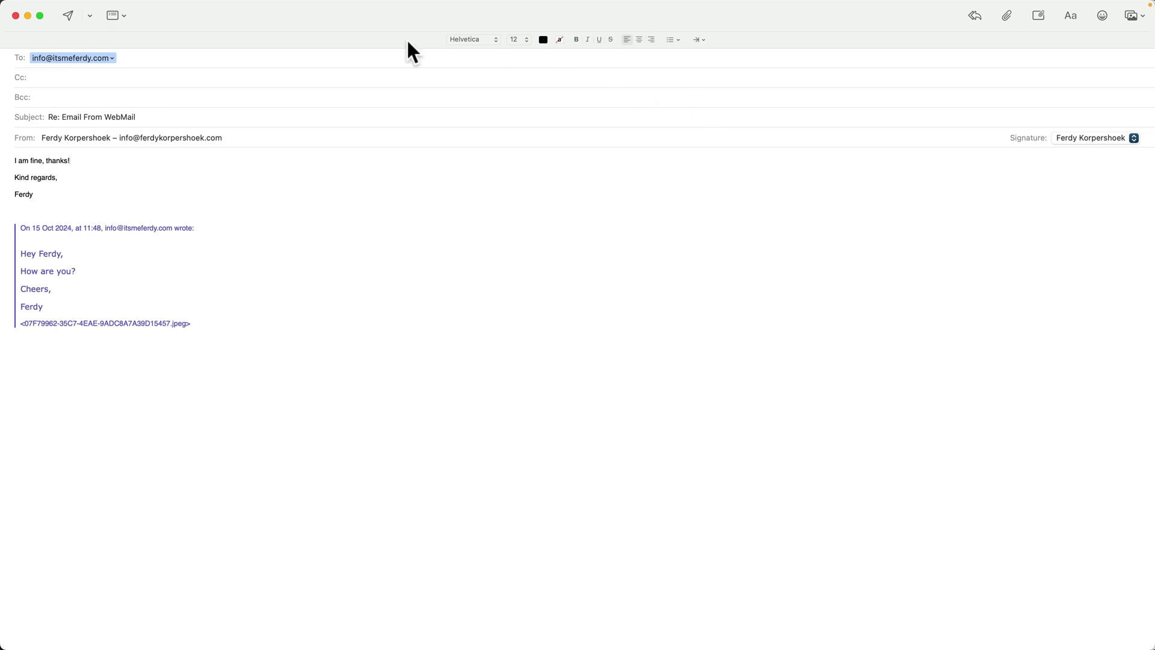
click(68, 15)
- Open the 'Re: Email From WebMail' reply in Webmail and maximise the browser window
click(329, 147)
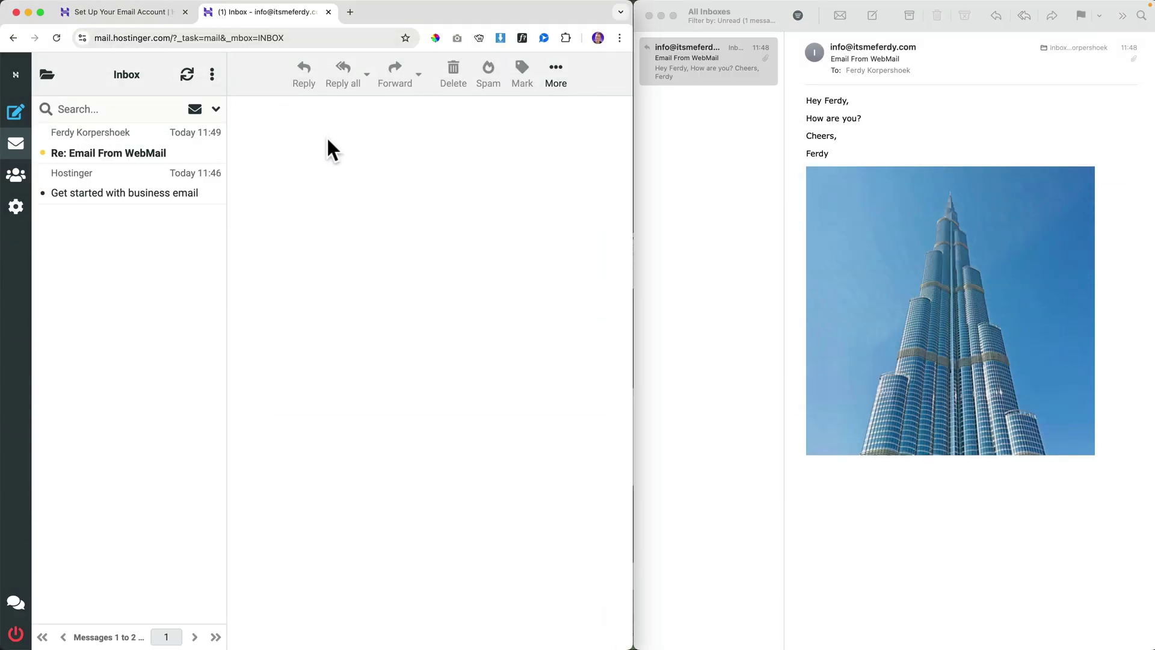
click(146, 148)
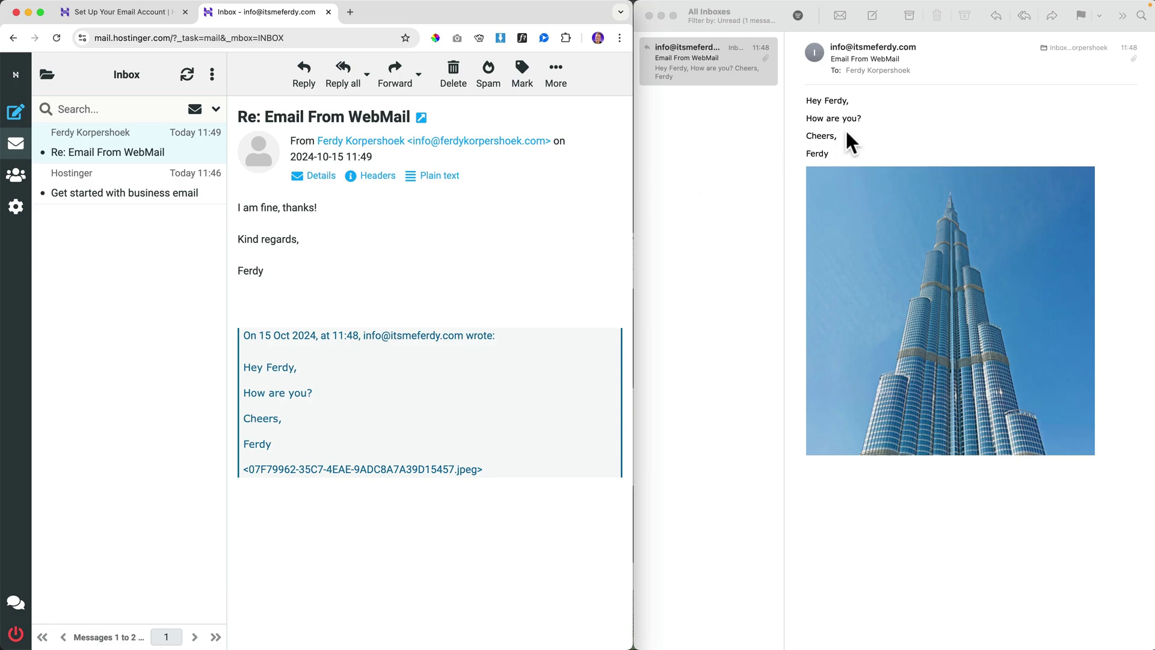
click(872, 128)
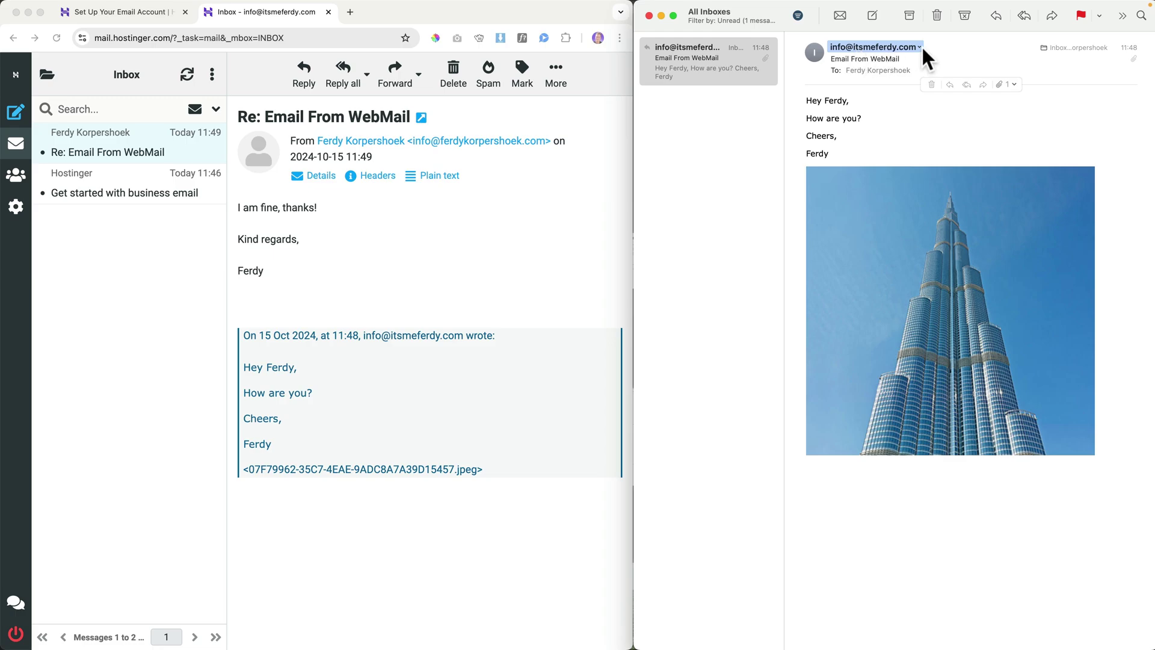
click(546, 152)
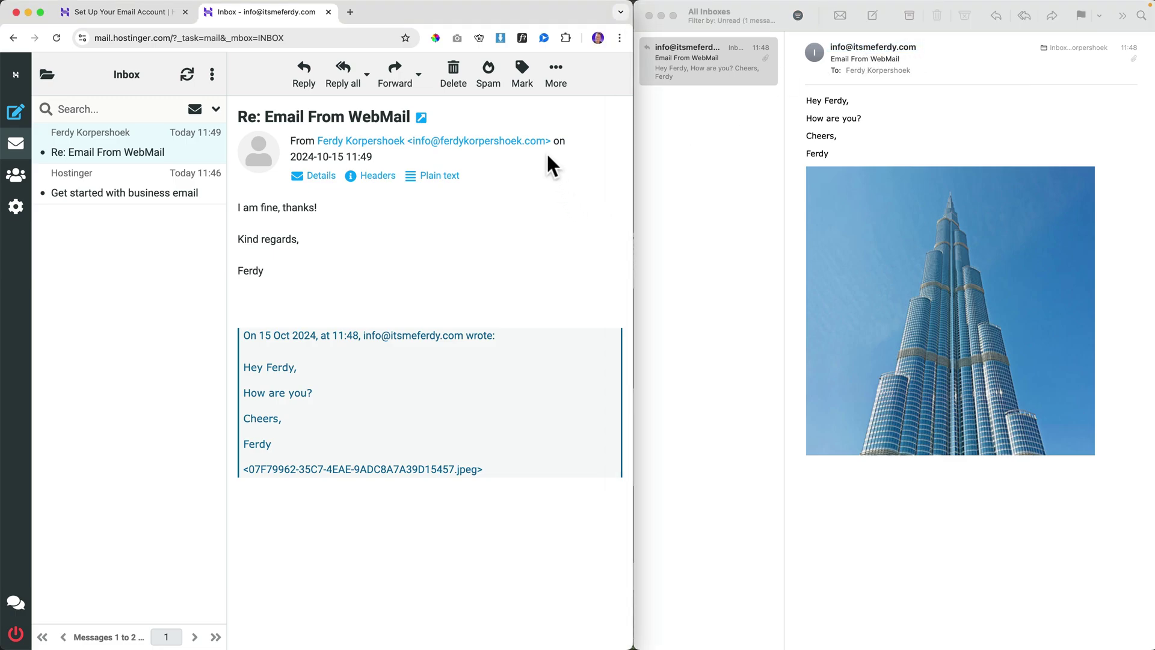
double_click(530, 9)
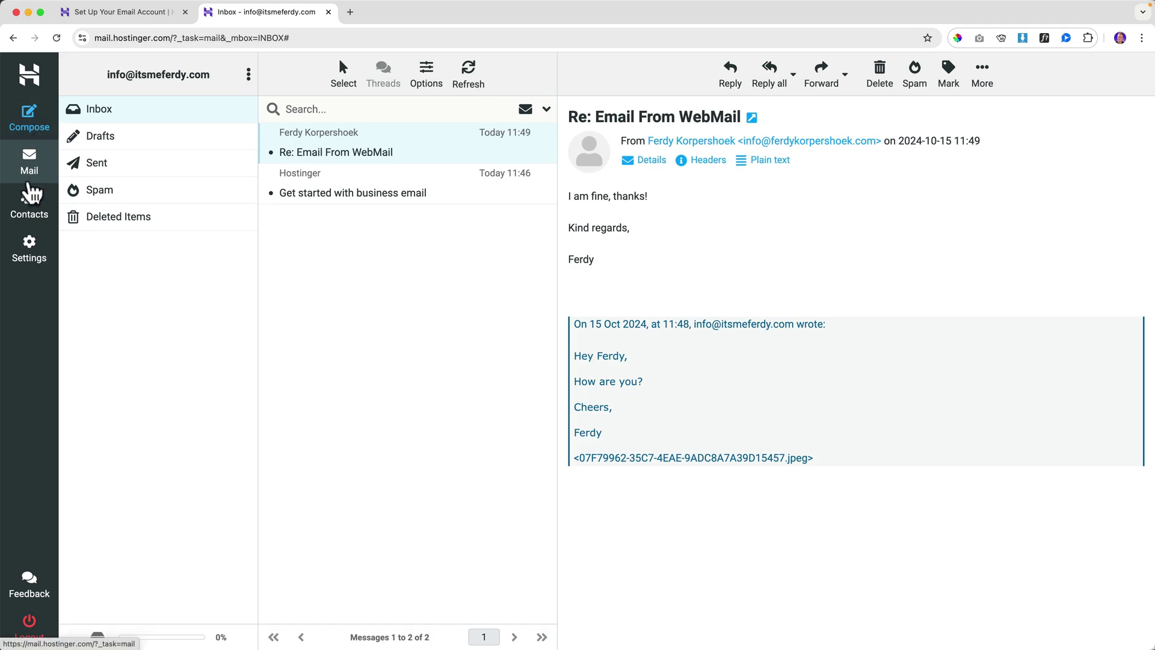
- In Settings > Identities, set the mailbox identity's Display Name to the owner's full name
click(29, 258)
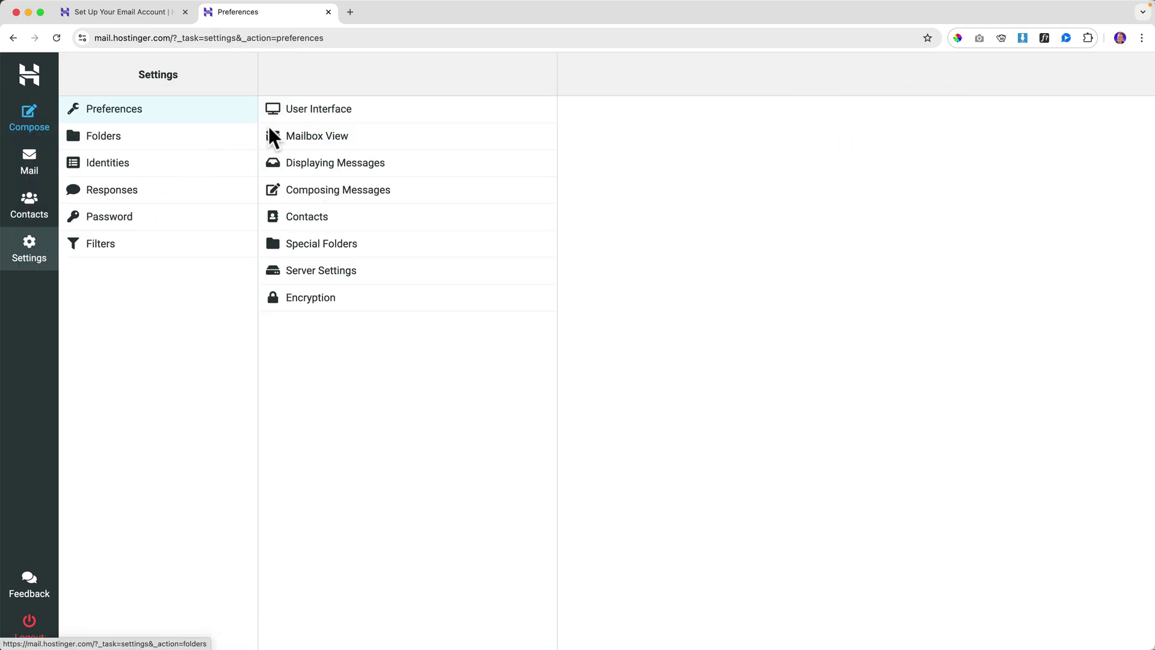
click(335, 108)
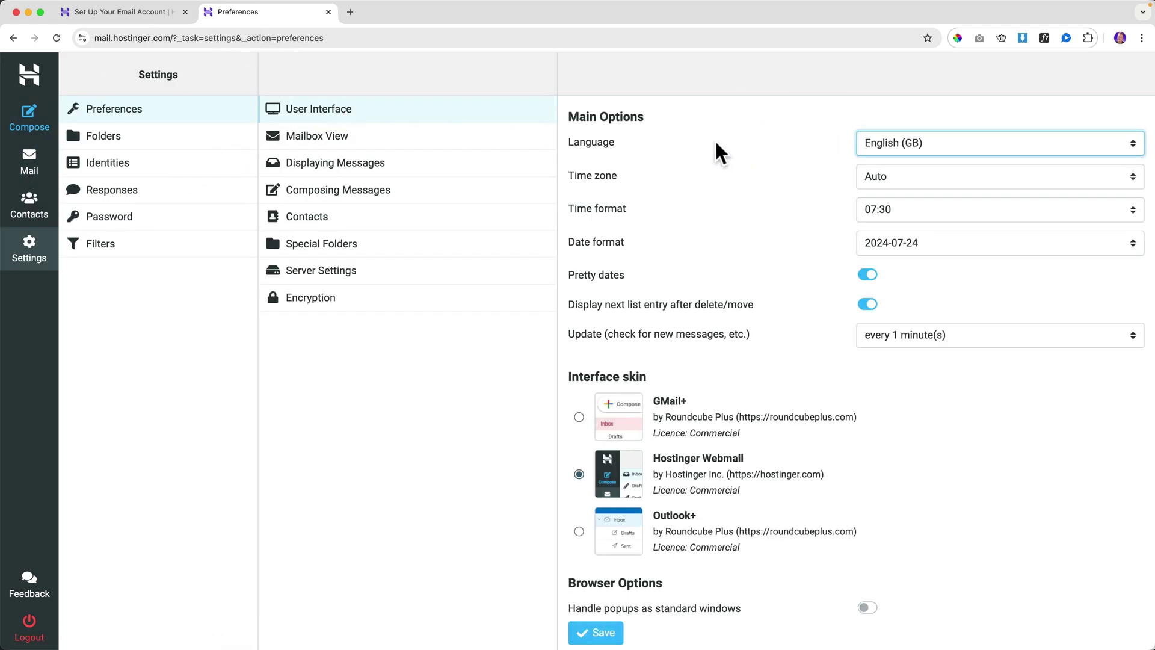
scroll(777, 236, down, 1)
scroll(777, 236, up, 1)
click(106, 163)
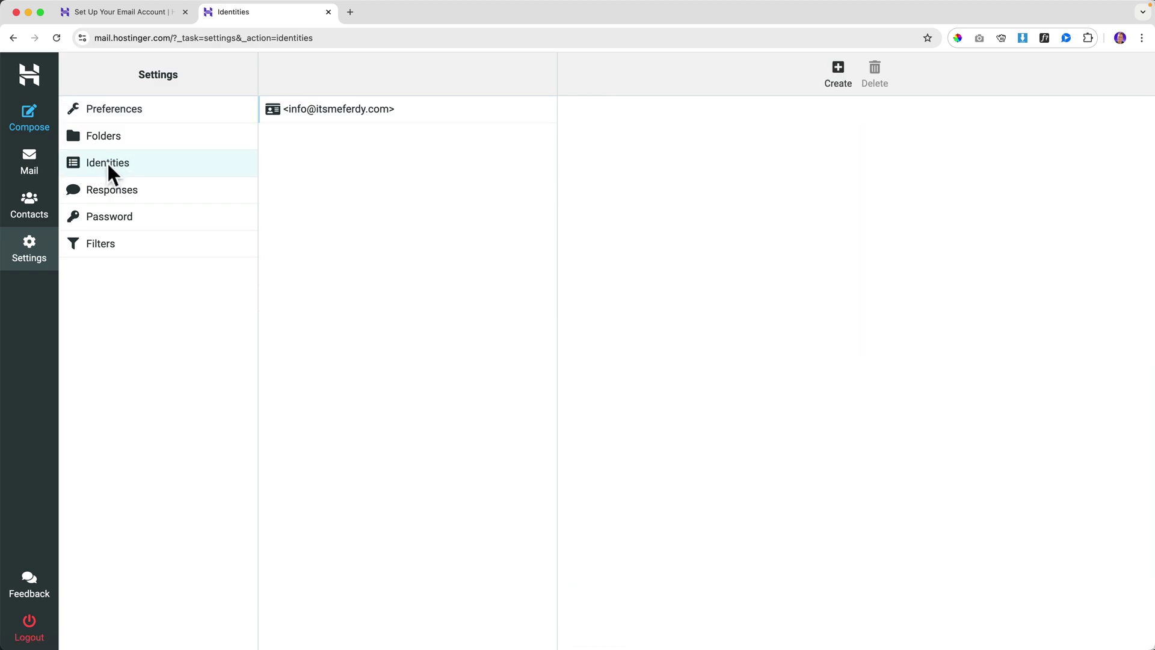
click(321, 109)
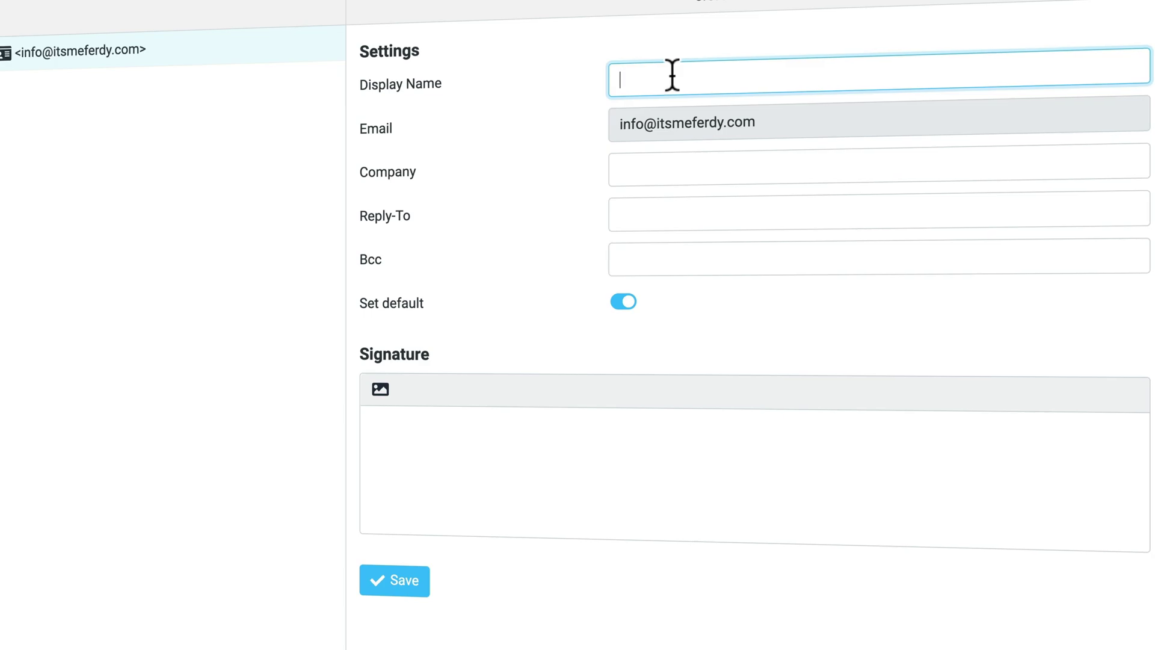
text(Ferd)
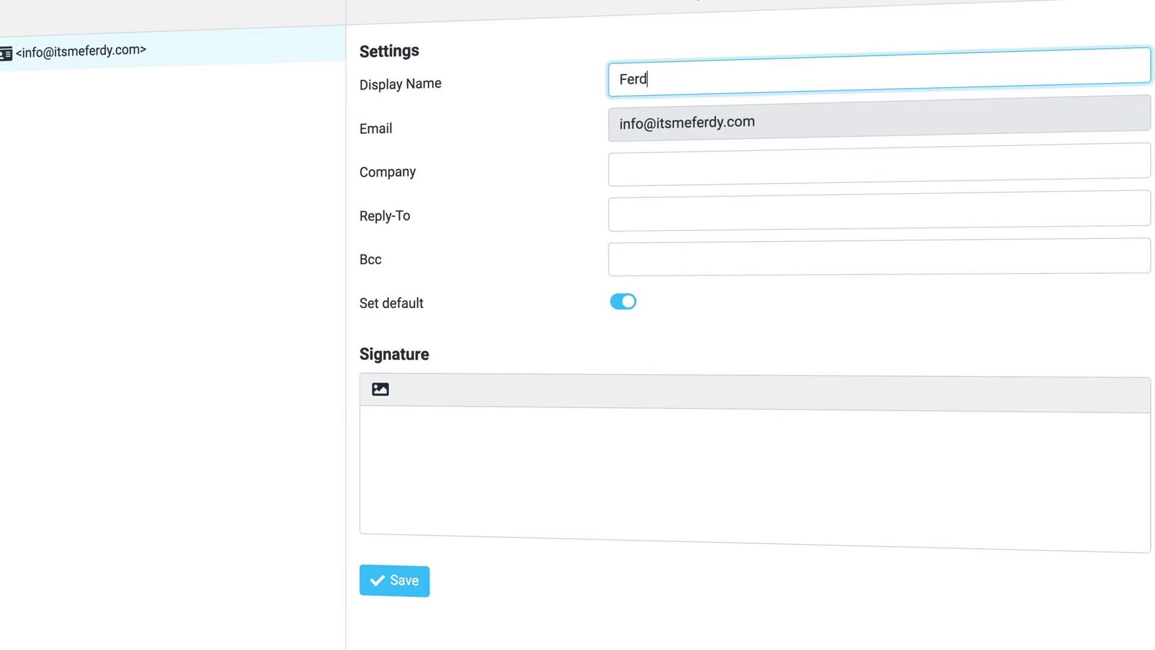
text(y Korpershoek | I)
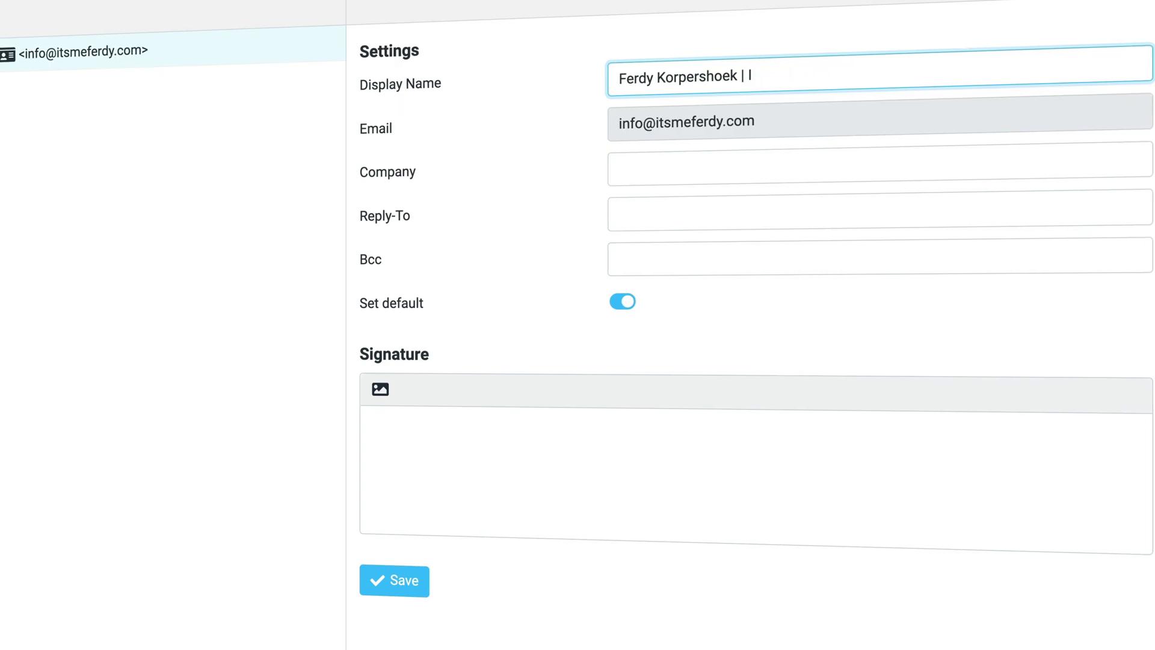
- Enter a two-line 'Kind regards,' signature followed by the full name, and save the identity
key(Tab)
key(Tab)
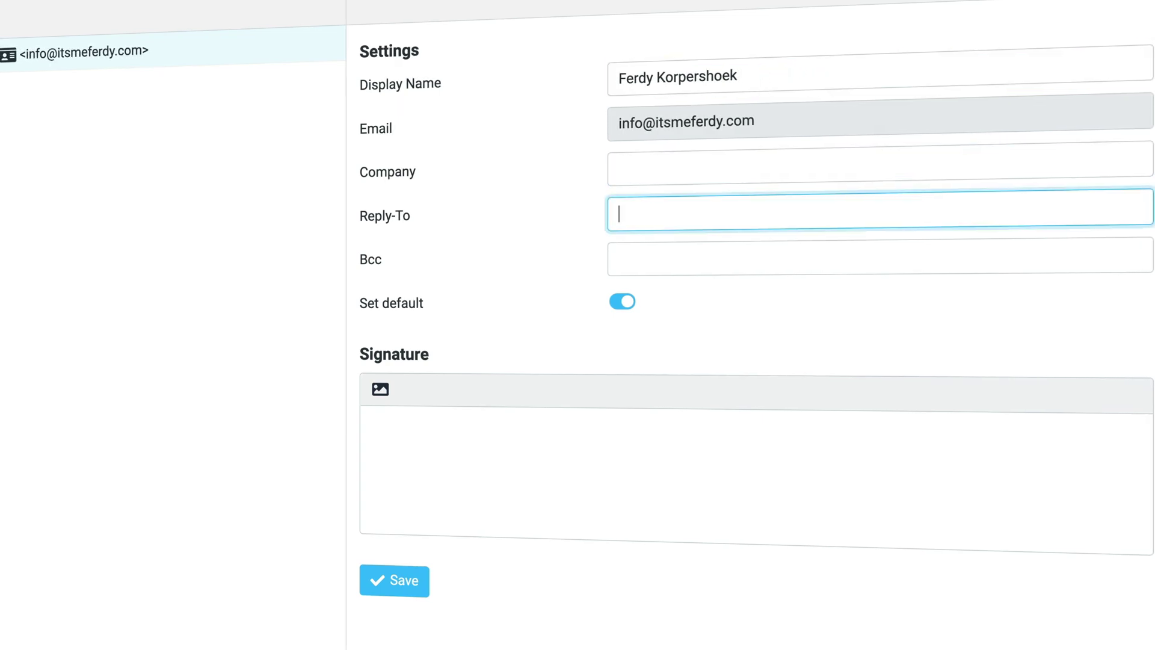
key(Tab)
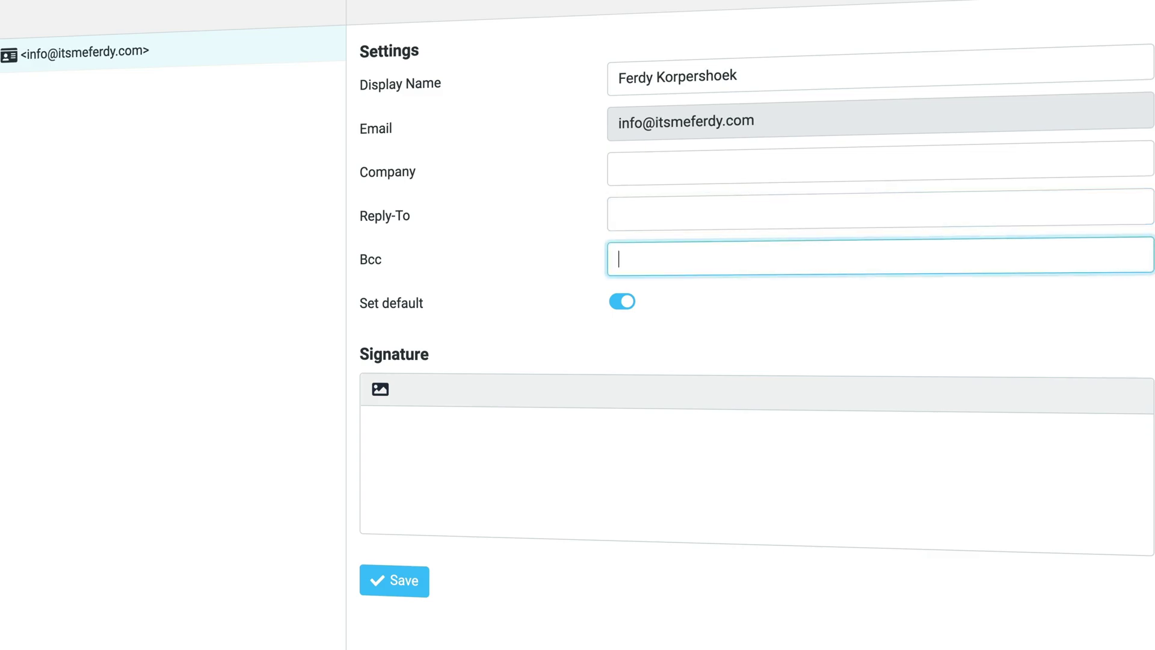
click(544, 450)
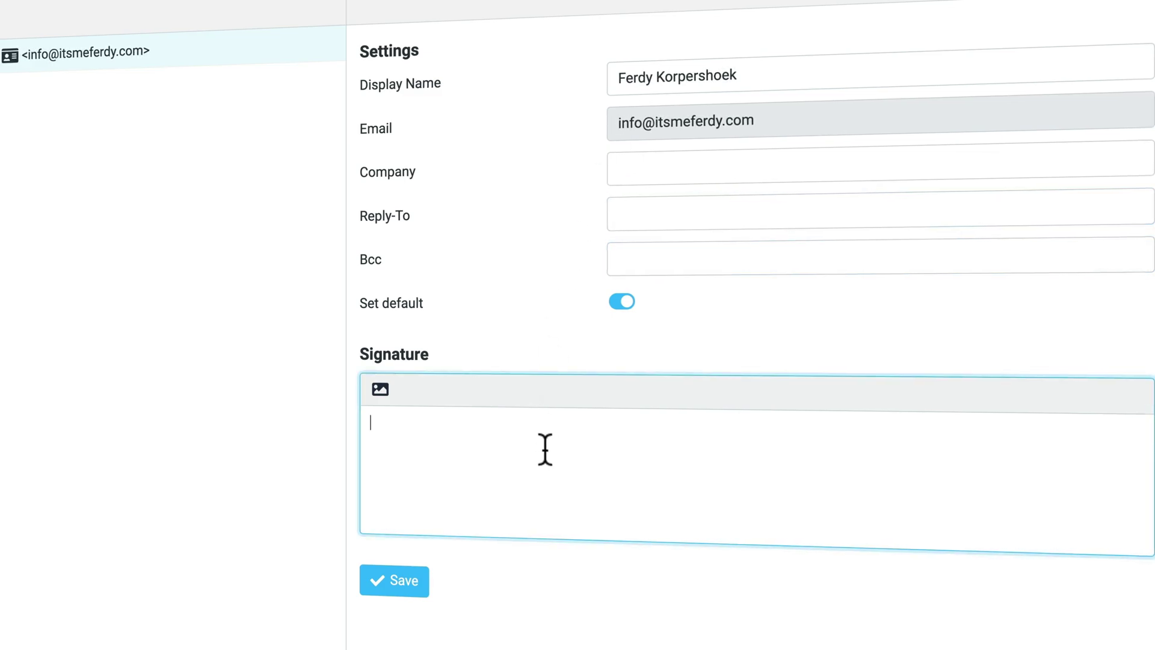
text(Kind )
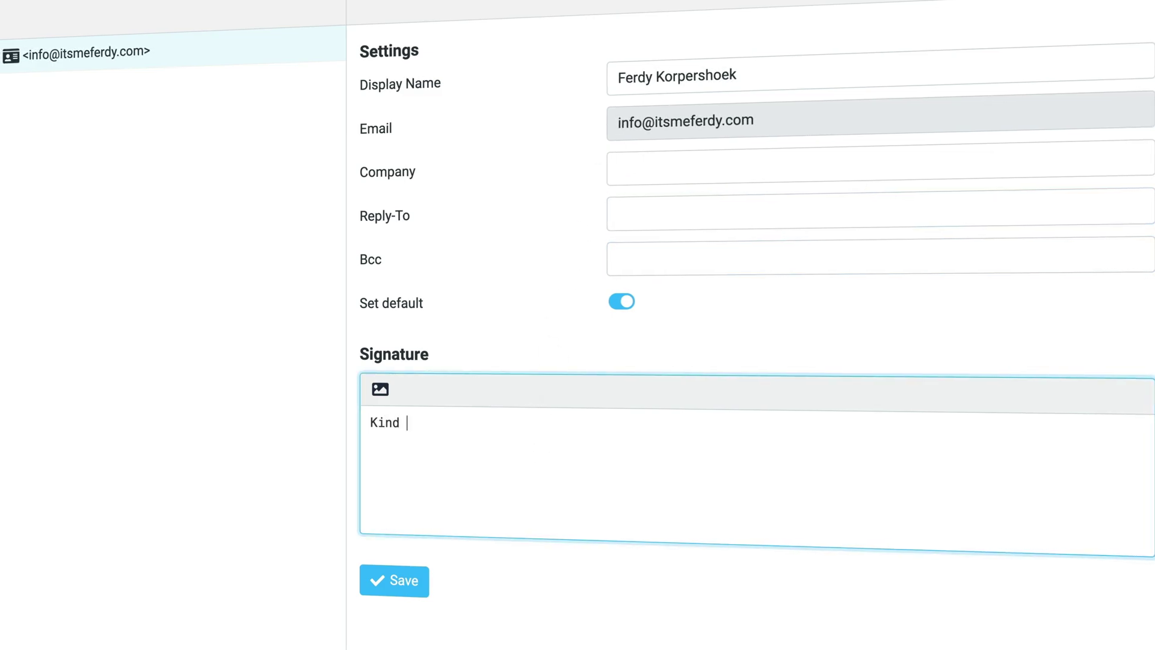
text(regeag)
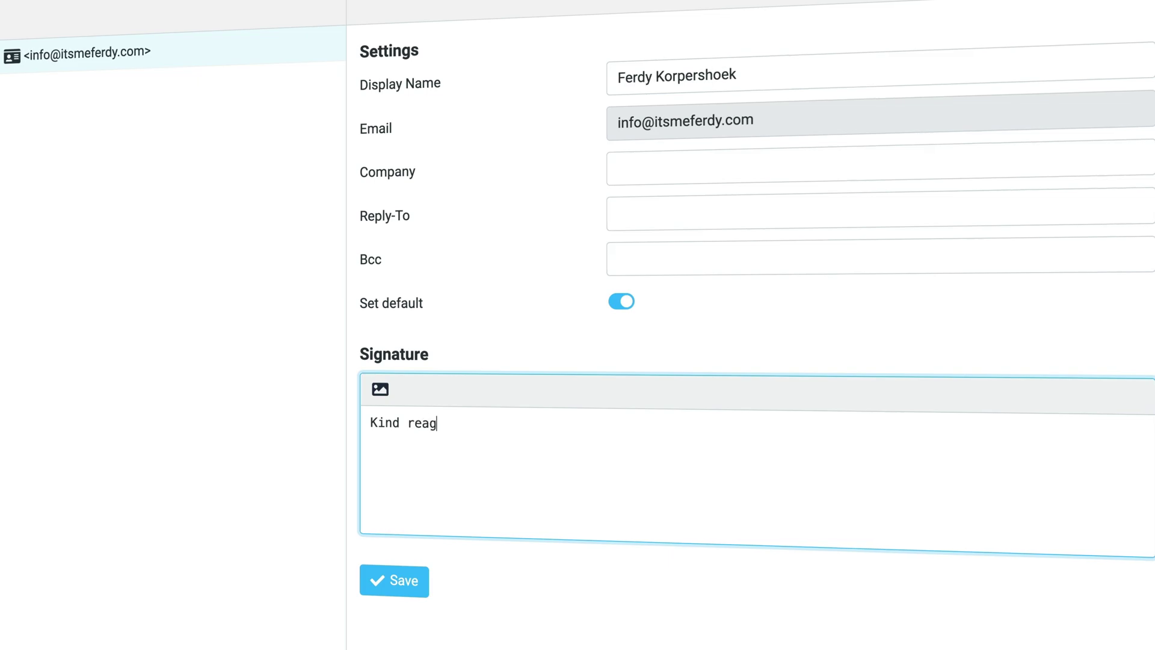
text(gards,)
key(Return)
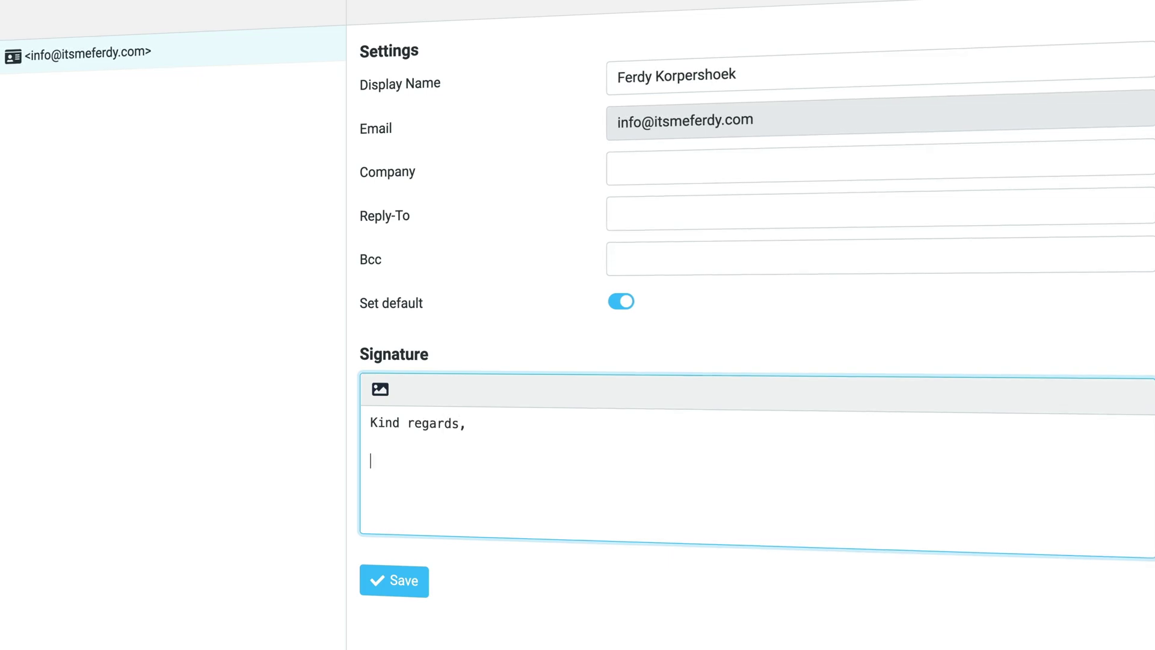
text(Ferdy Korpershoek)
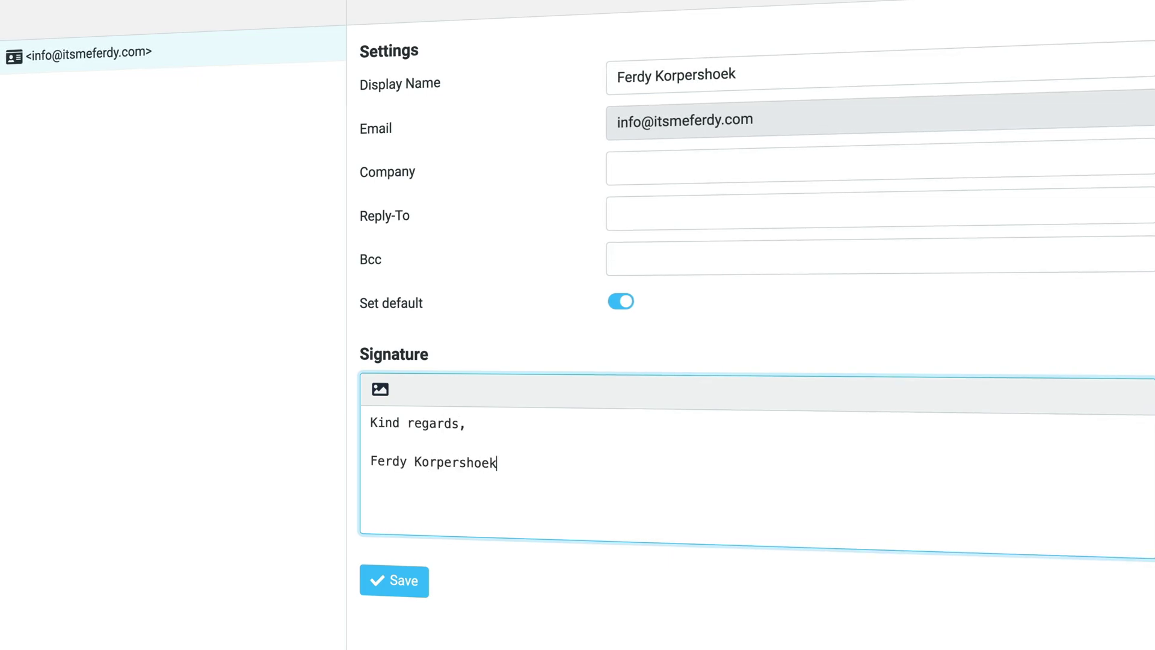
key(Return)
key(BackSpace)
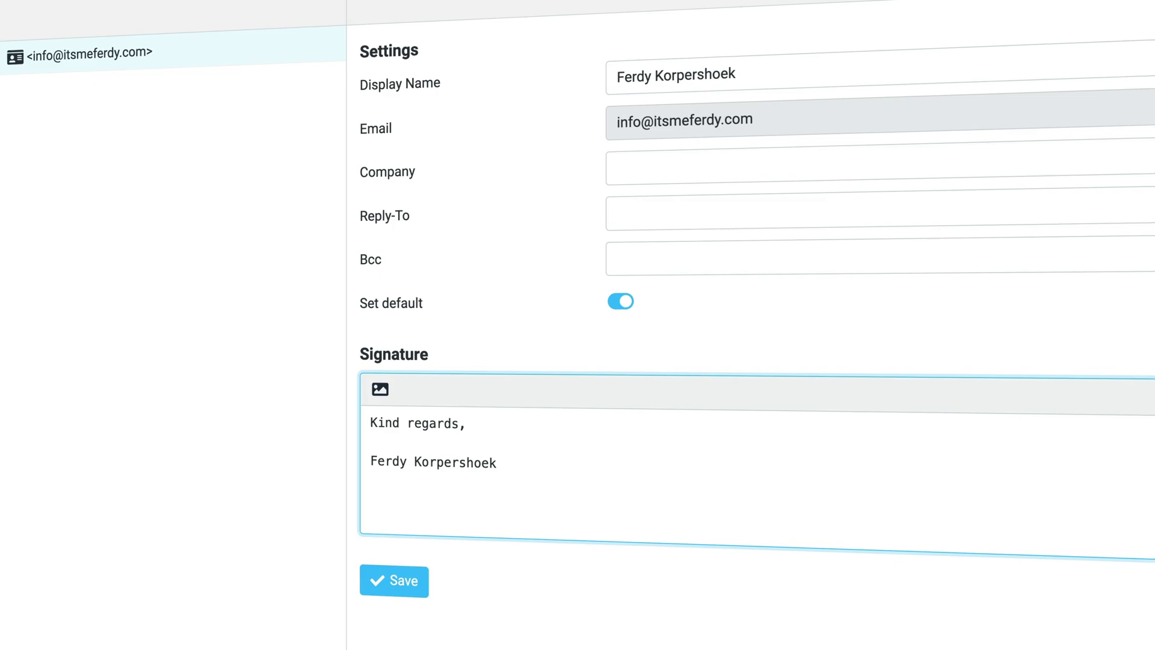
key(BackSpace)
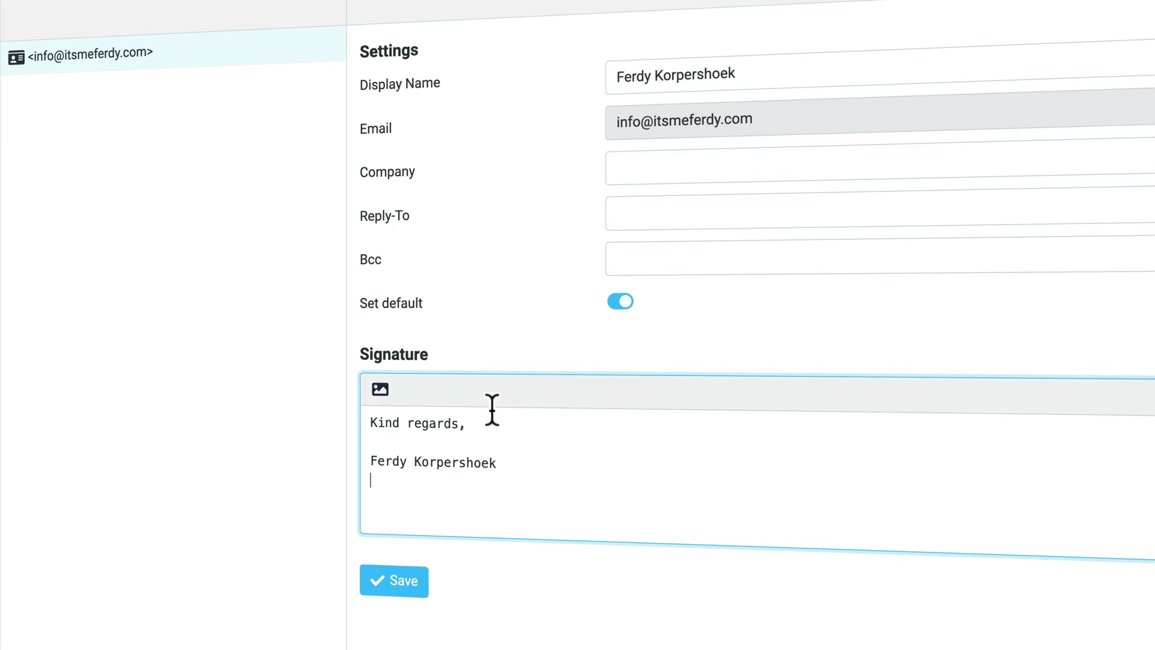
key(shift+Tab)
click(440, 461)
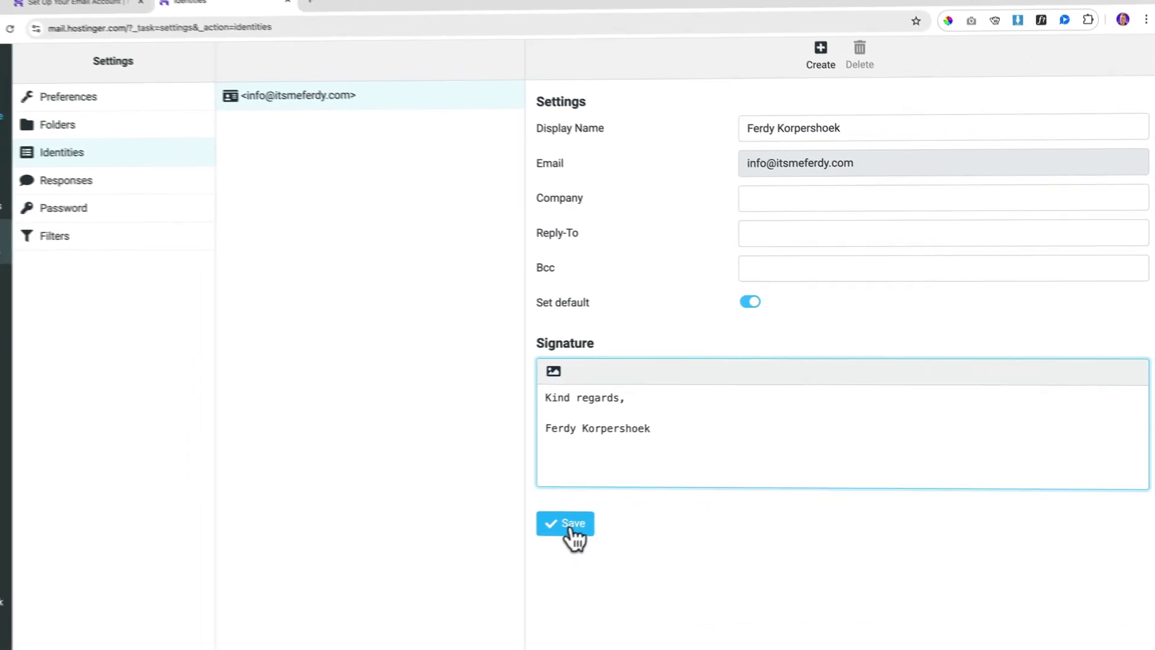
click(400, 577)
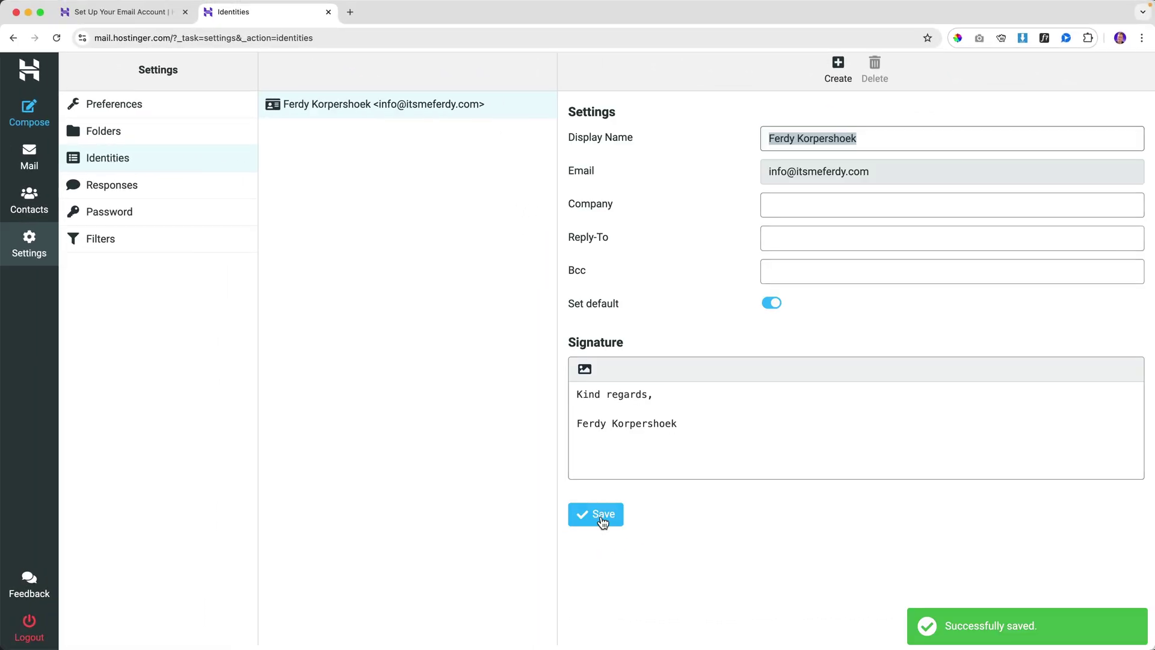
click(30, 114)
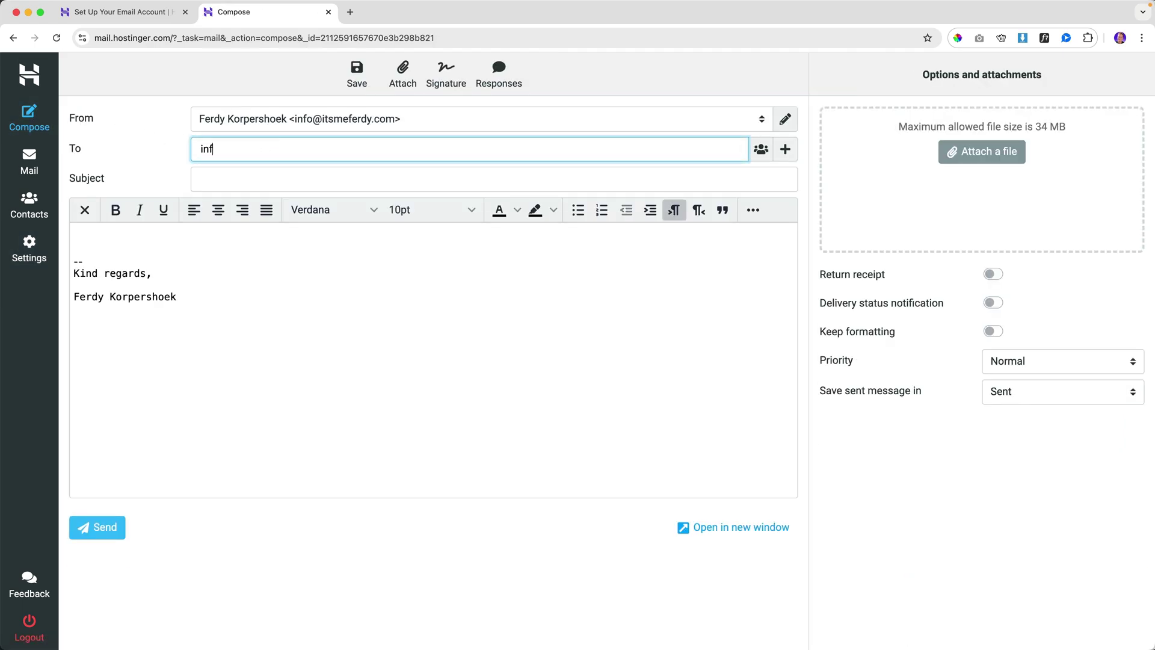
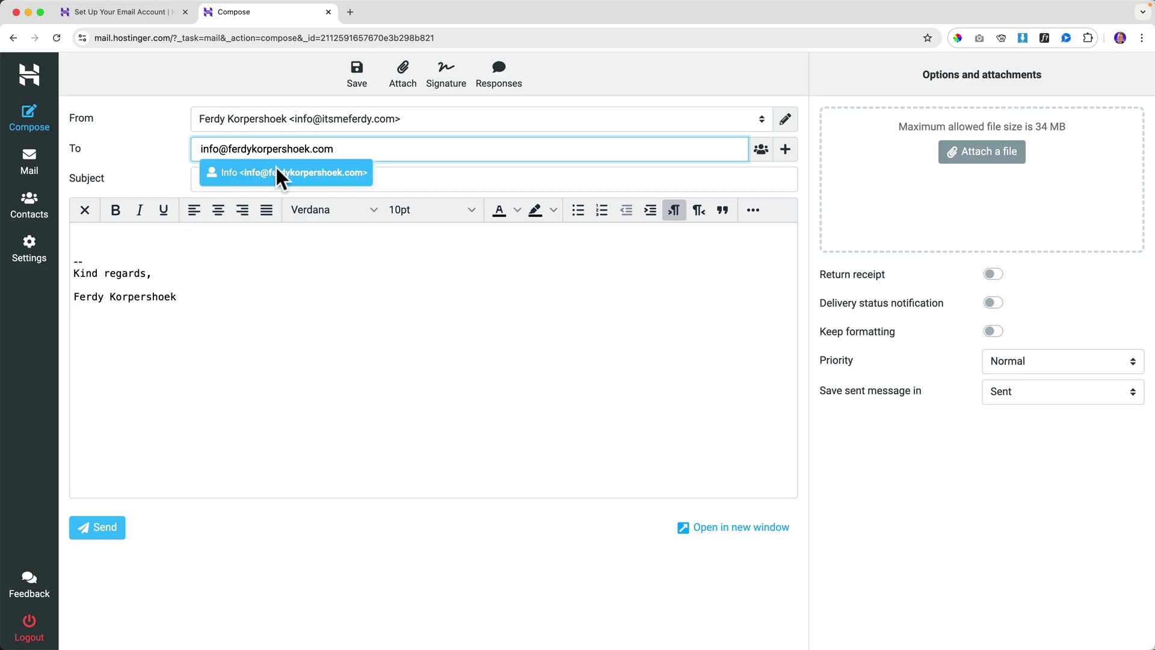
- Send 'Hey Again' with body 'There I am again.' to the other mailbox, removing the '--' separator
click(279, 174)
click(301, 181)
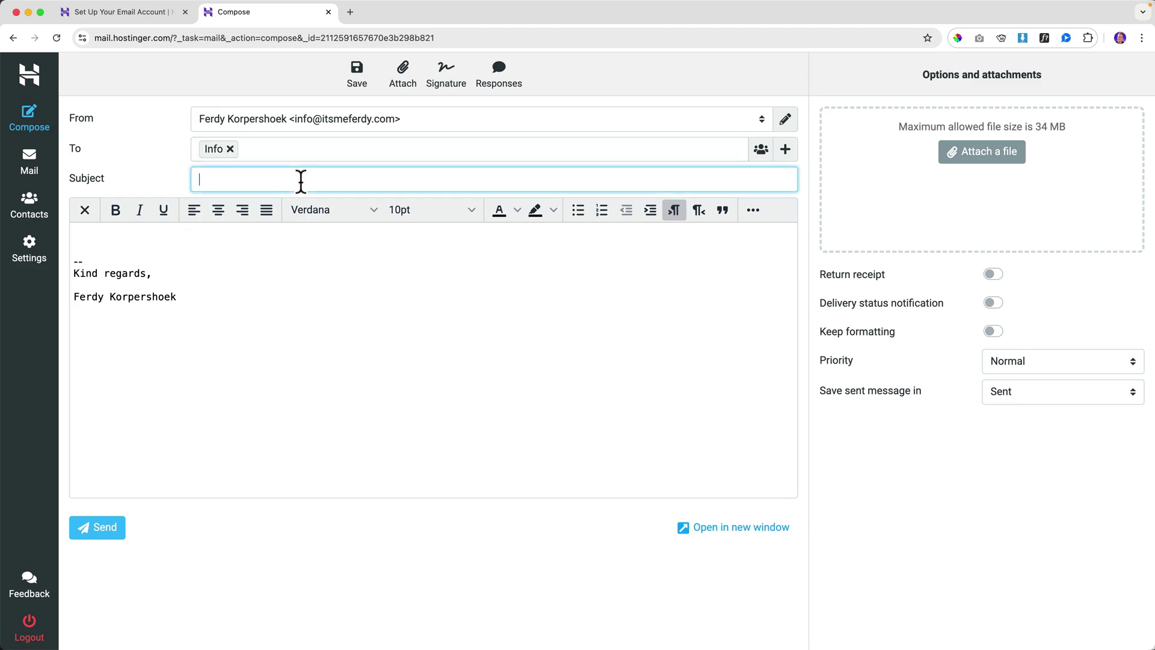
text(Hey Again)
drag(78, 262, 117, 260)
key(BackSpace)
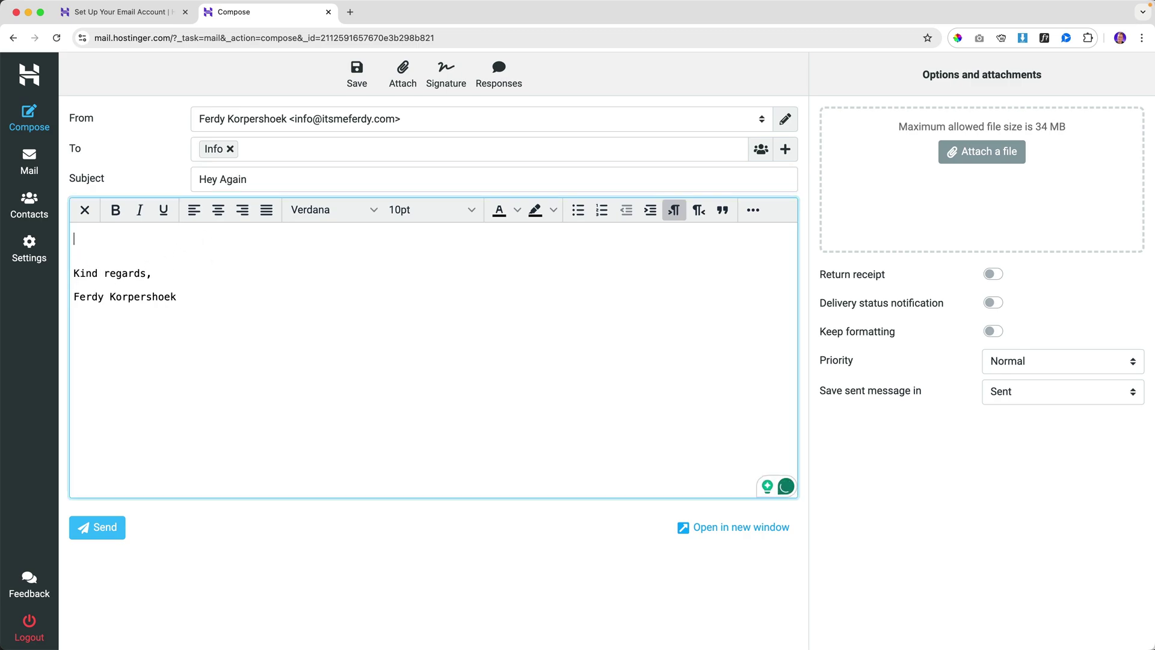
text(There I am again.)
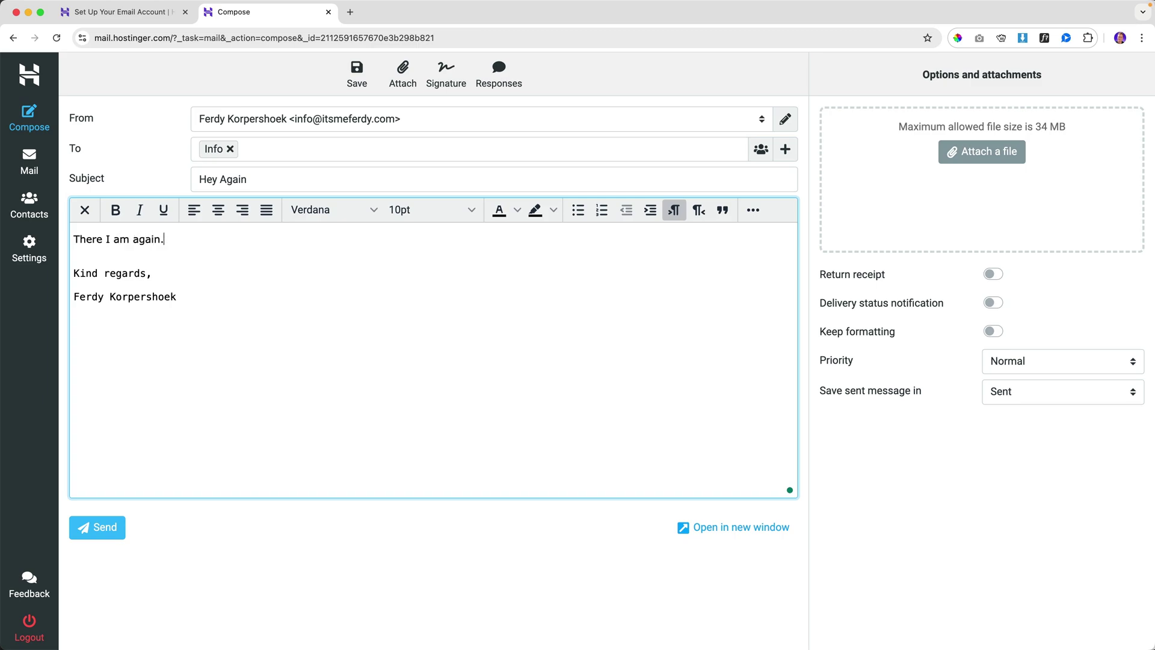
key(Delete)
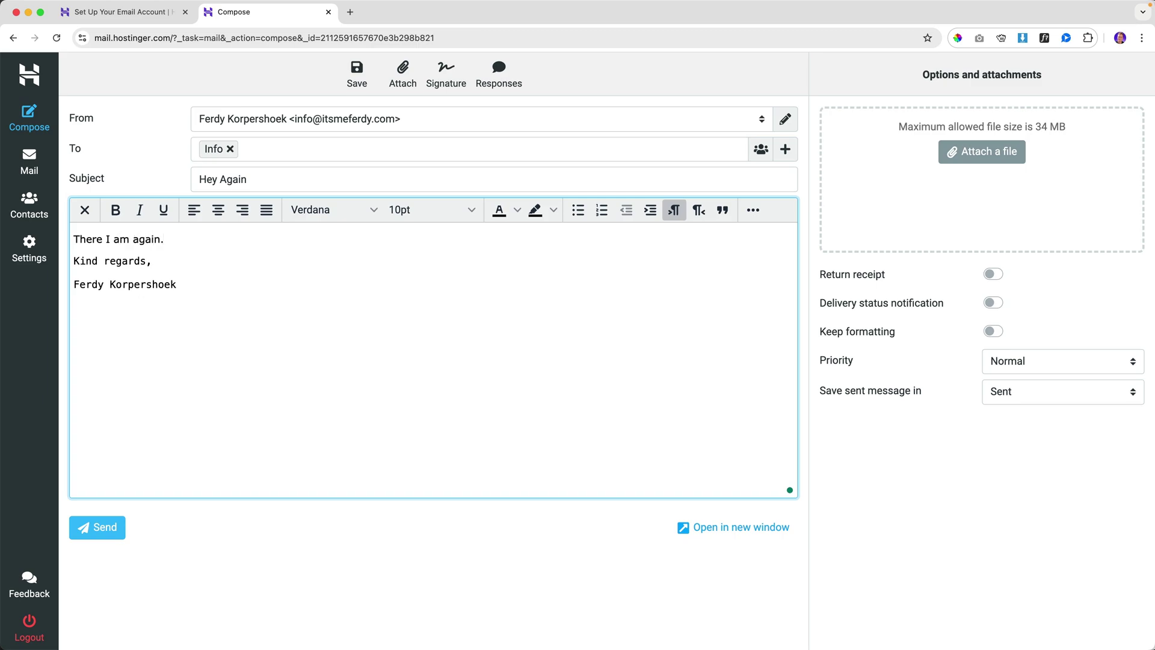
click(96, 528)
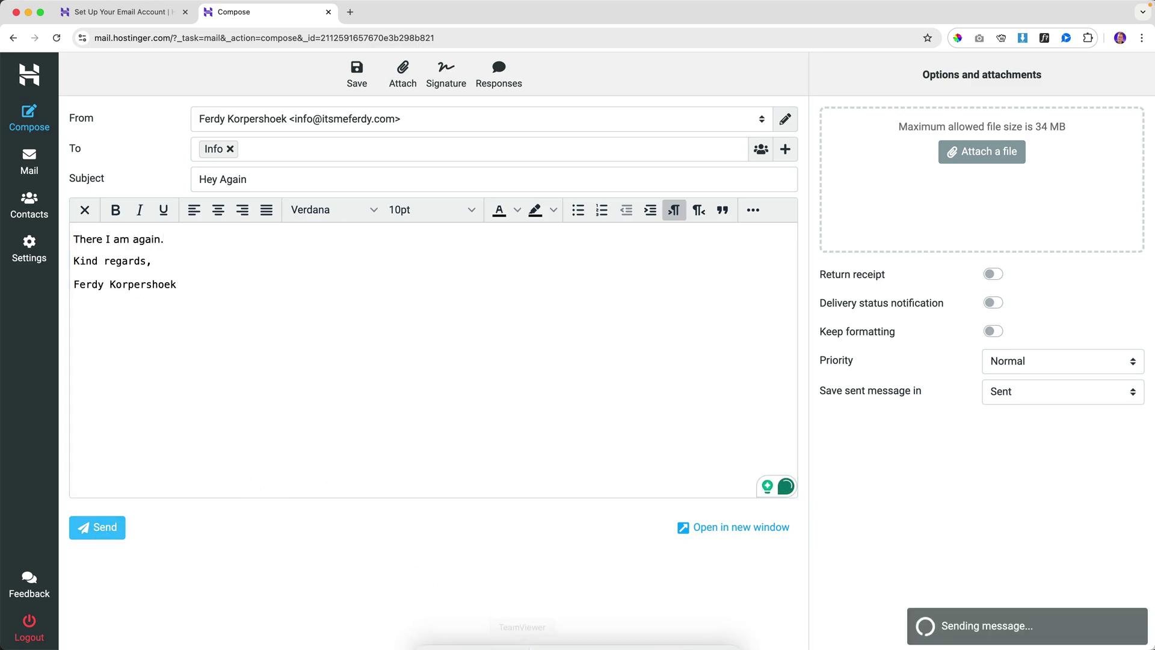
click(666, 626)
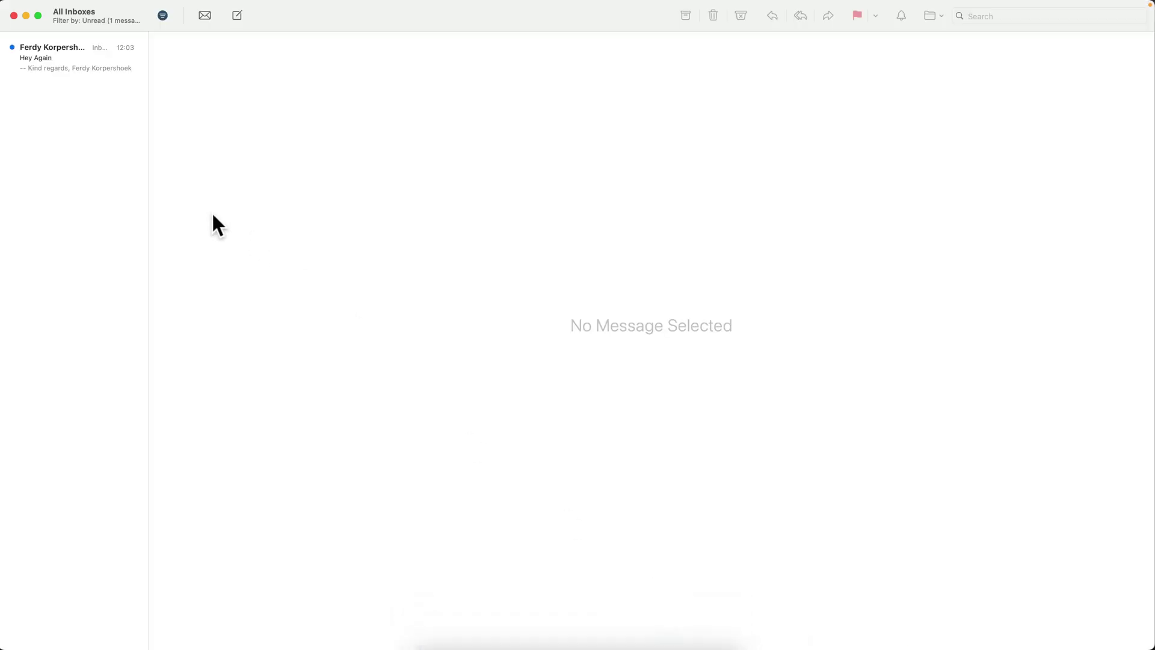
click(50, 61)
- Select and inspect the Kind regards signature lines in the received 'Hey Again' message
drag(173, 124, 266, 144)
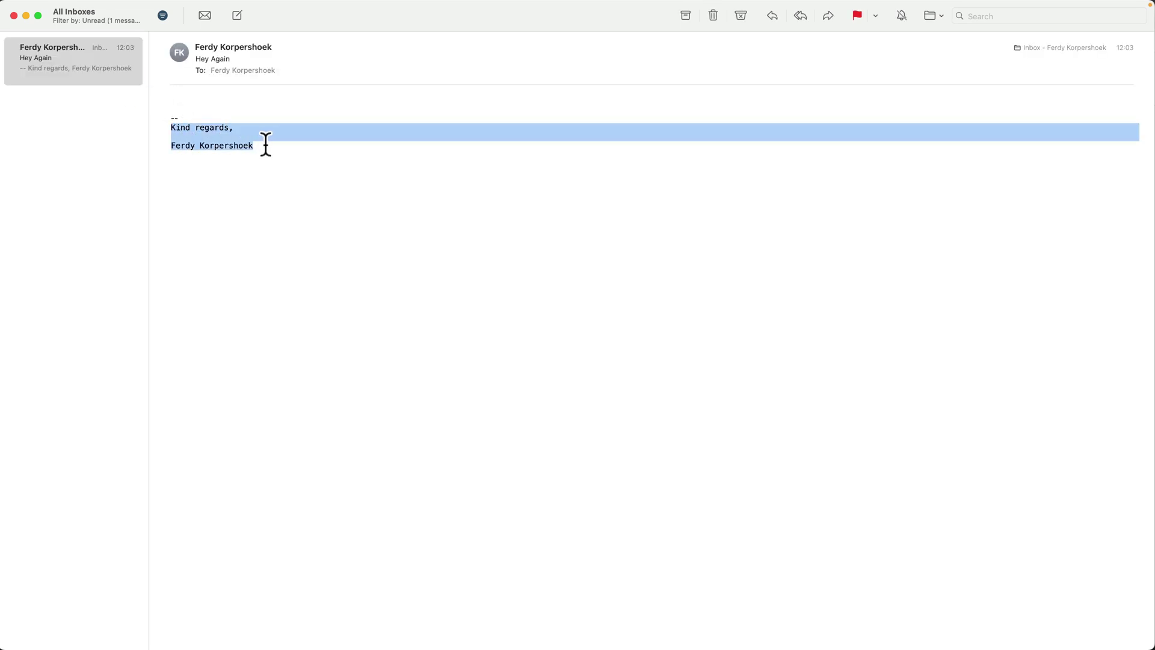
click(266, 144)
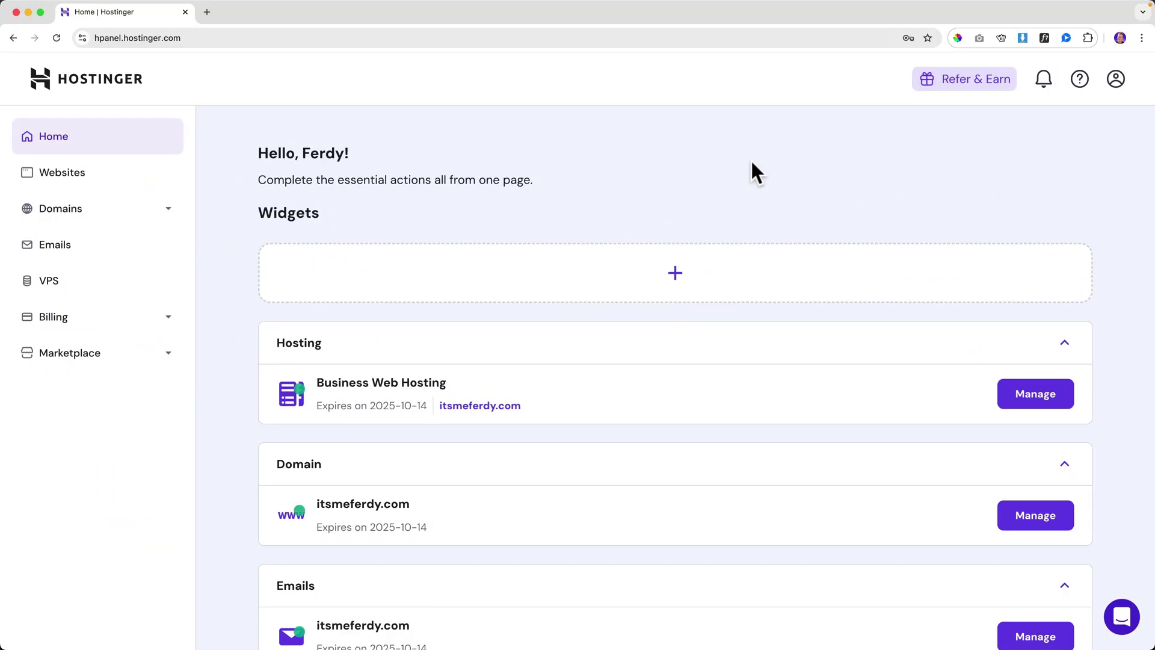
- Copy the IMAP hostname imap.hostinger.com from the domain's Connect Apps & Devices settings
click(72, 254)
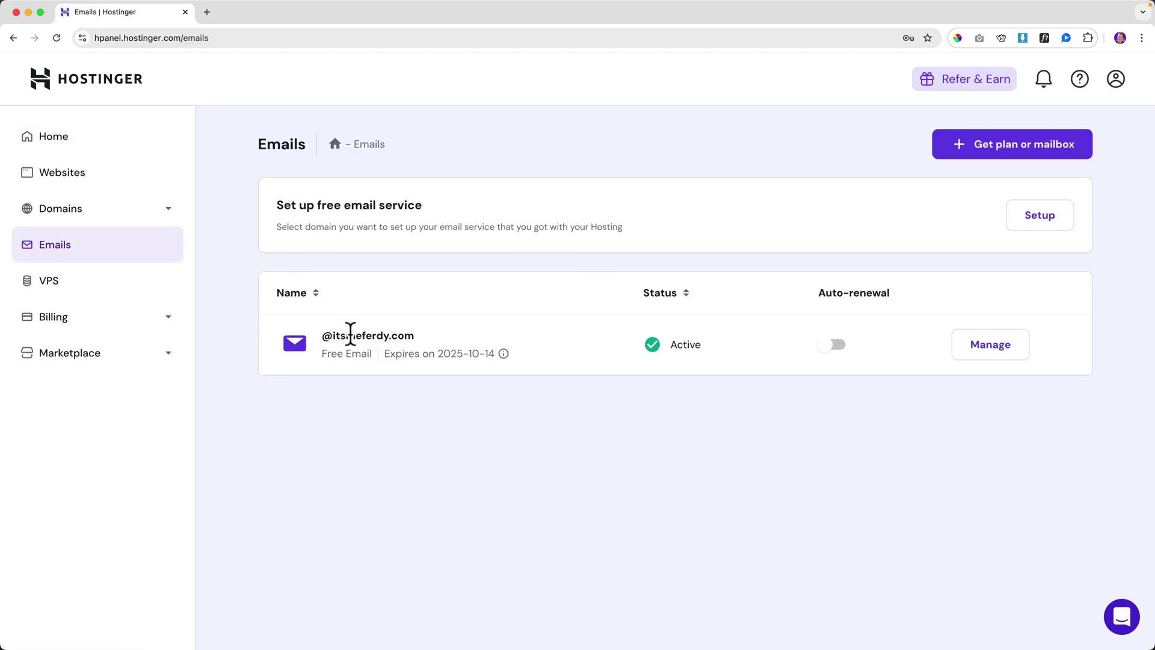
click(987, 348)
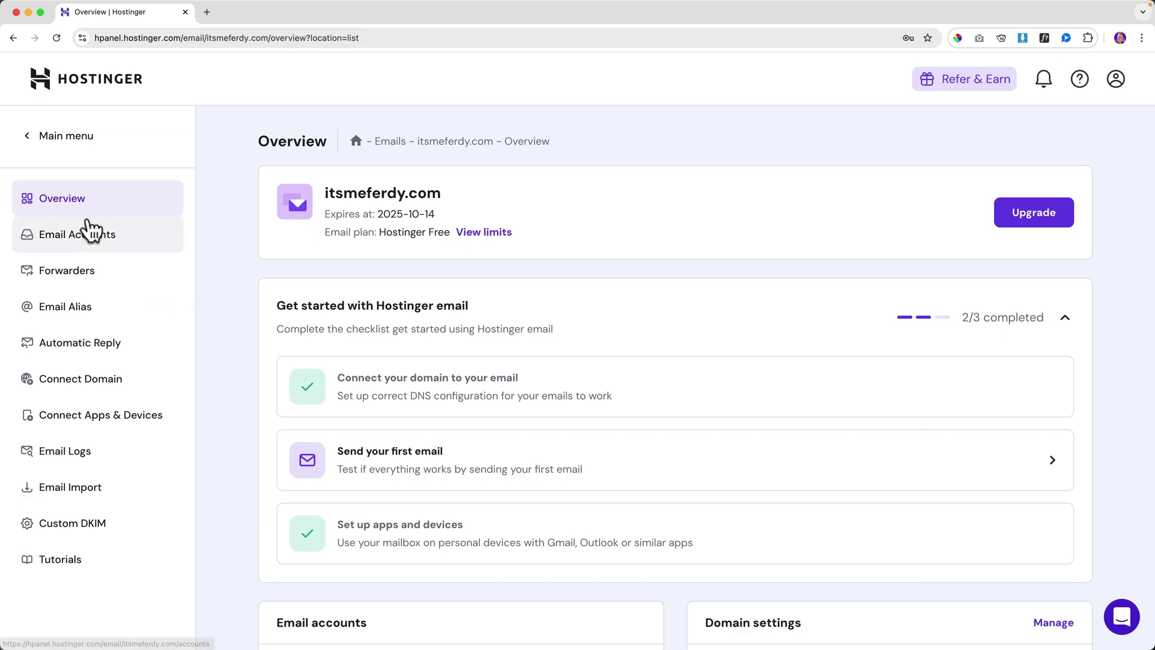
click(94, 426)
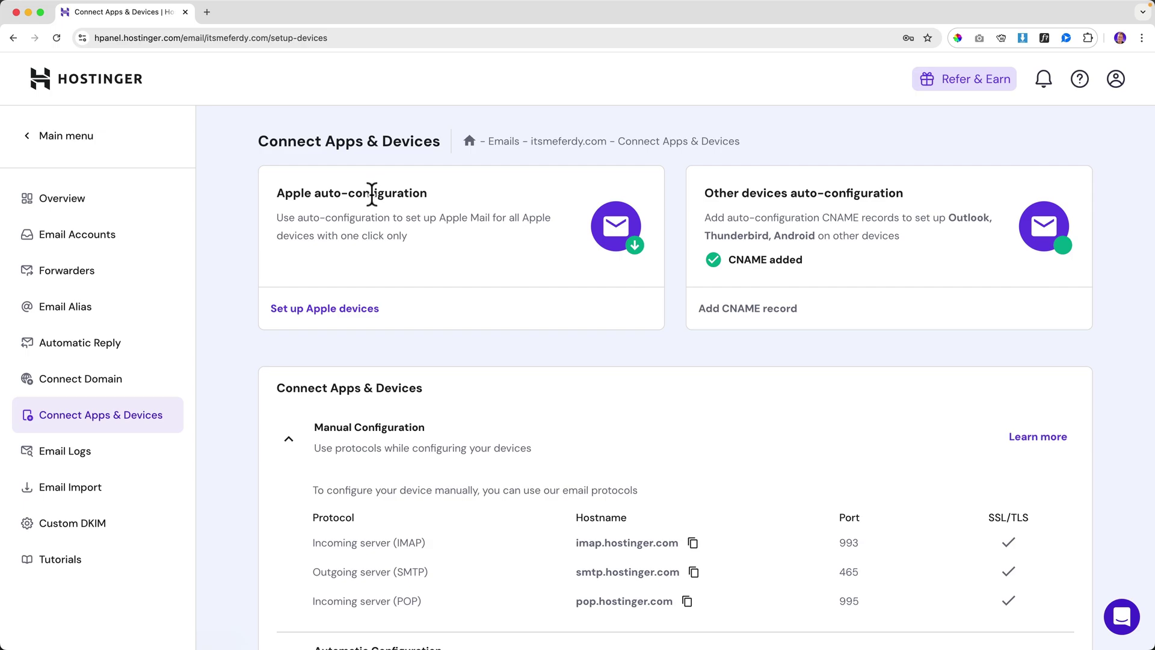
scroll(416, 224, down, 5)
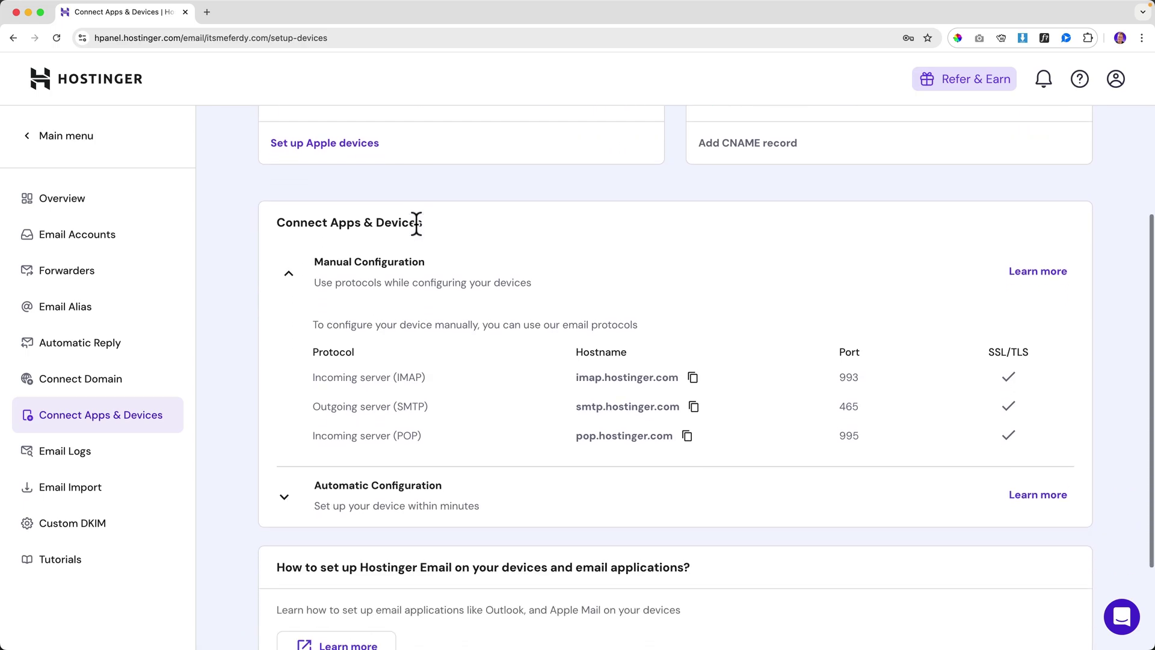
scroll(416, 224, down, 4)
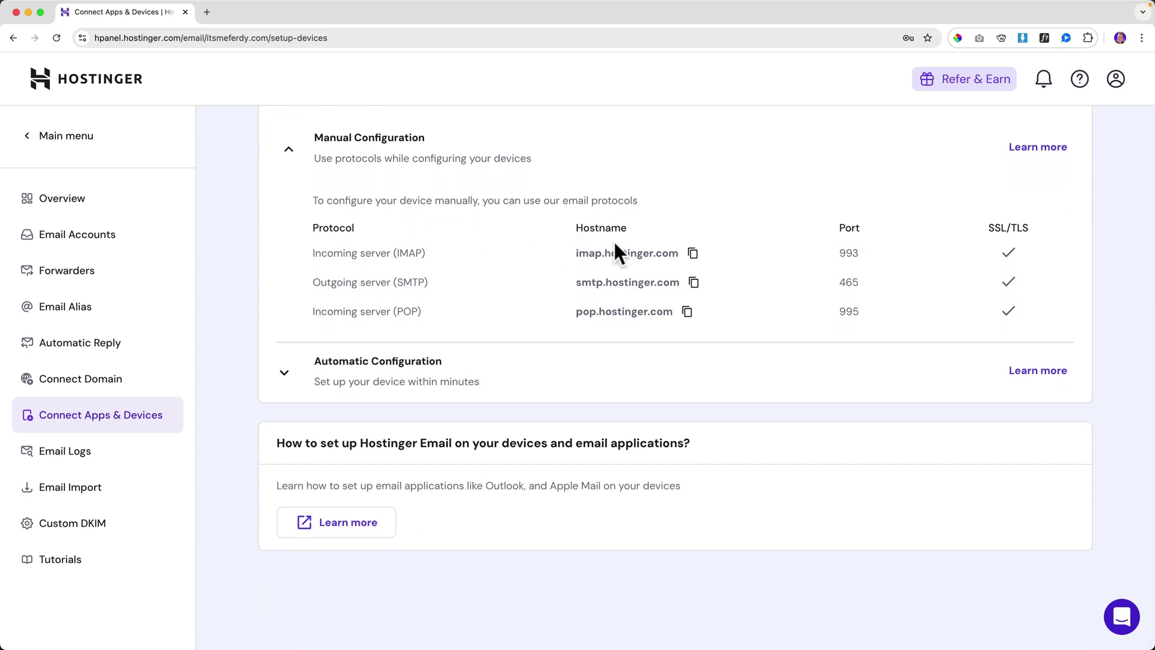
scroll(602, 257, up, 2)
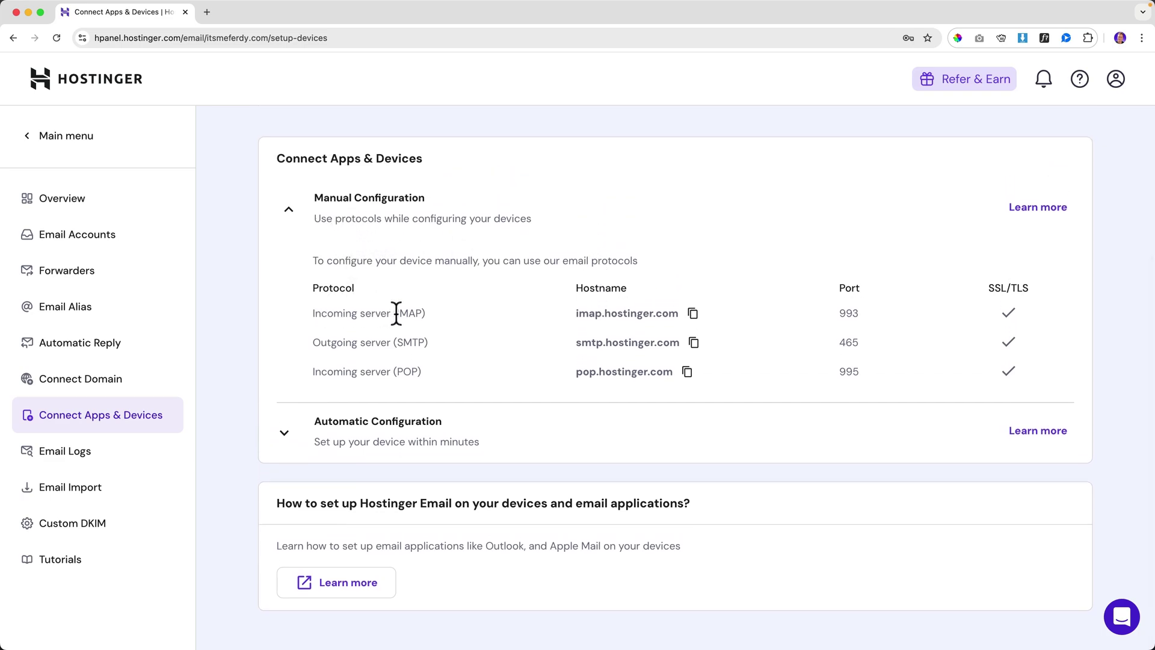
drag(397, 313, 415, 312)
click(418, 313)
click(693, 314)
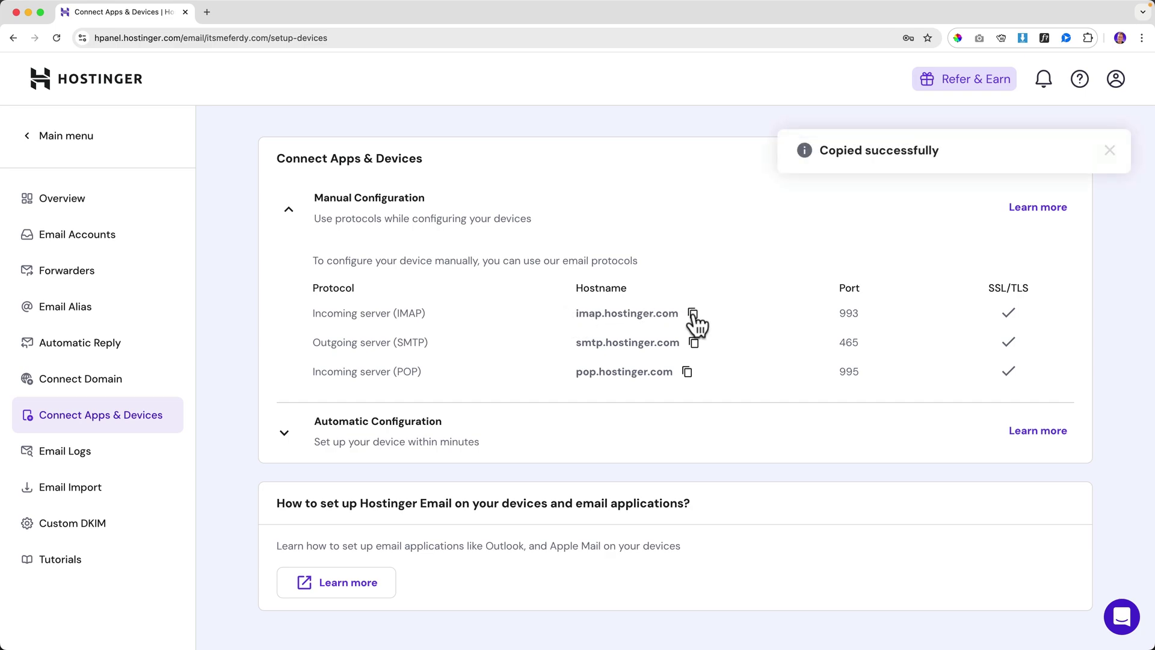
- Launch Apple Mail via Spotlight and open its Mail menu
key(super+space)
text(mail)
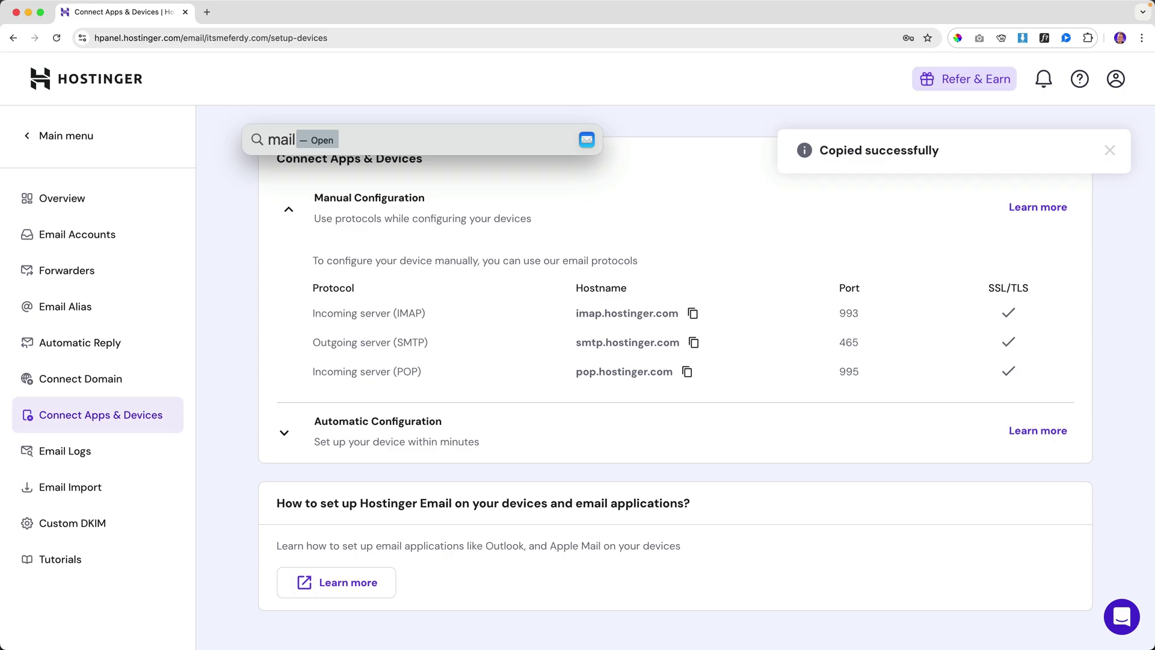
key(Return)
click(41, 6)
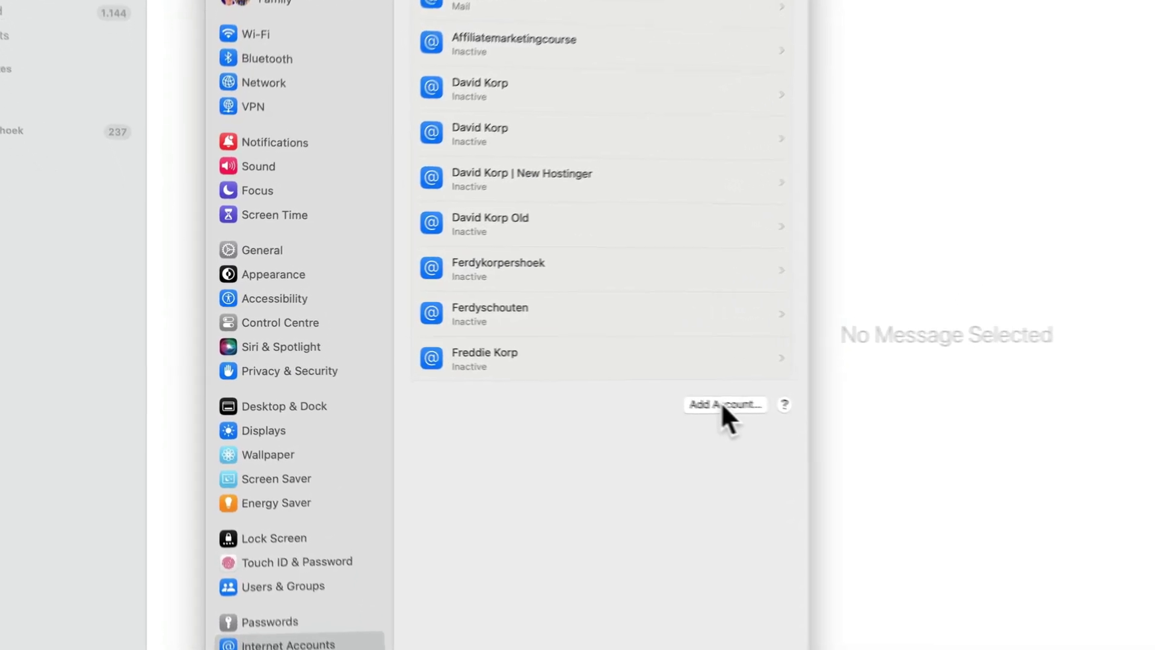
- In Internet Accounts, add a new account of type Other > Mail account
click(566, 376)
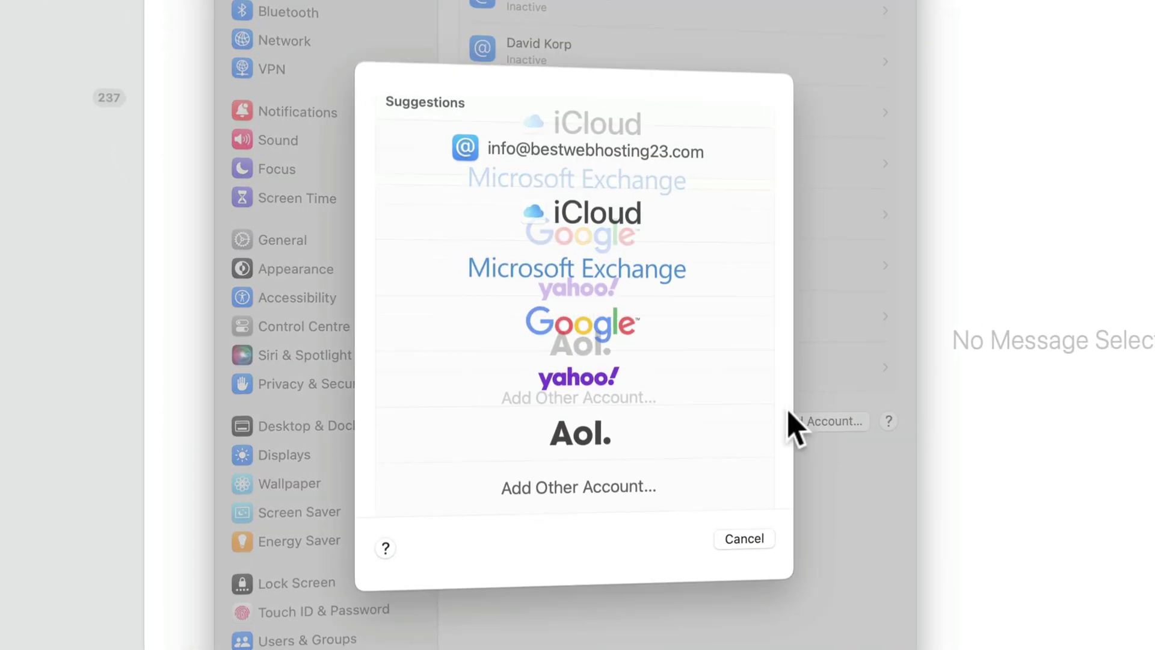
click(582, 480)
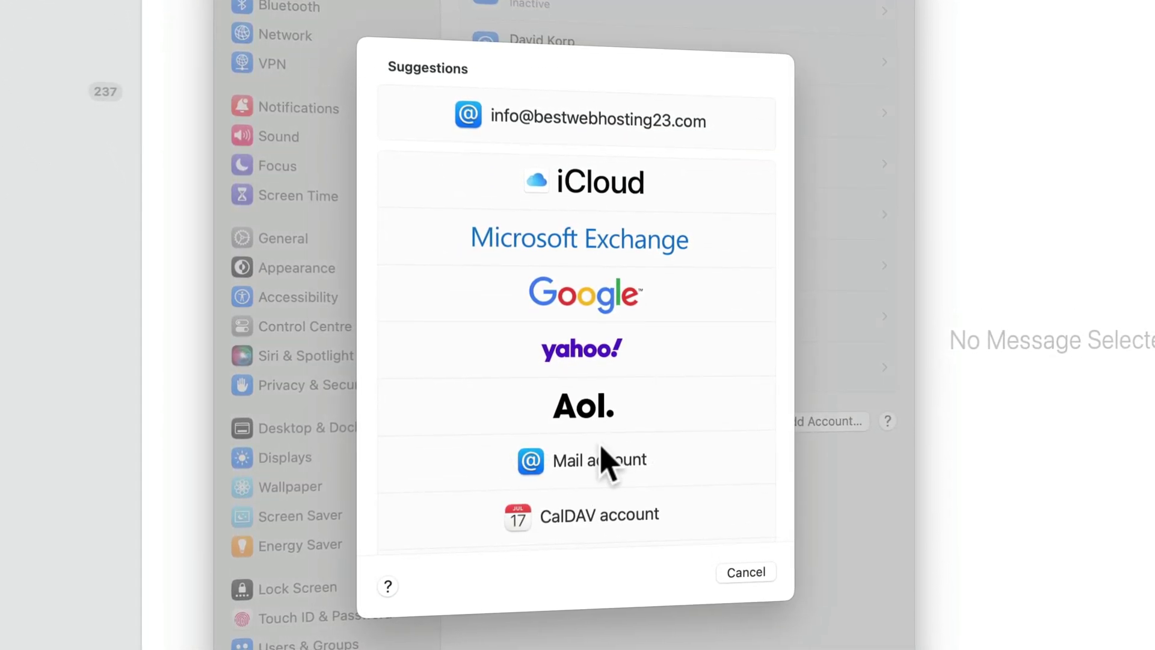
scroll(607, 454, down, 5)
scroll(550, 426, up, 5)
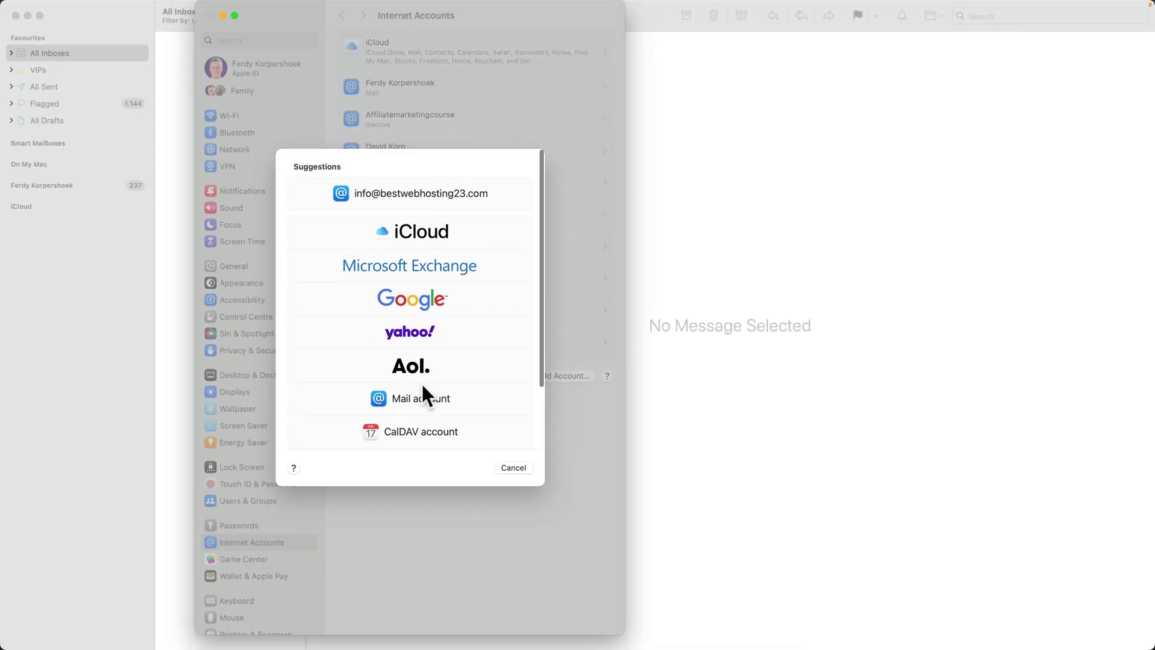
click(538, 442)
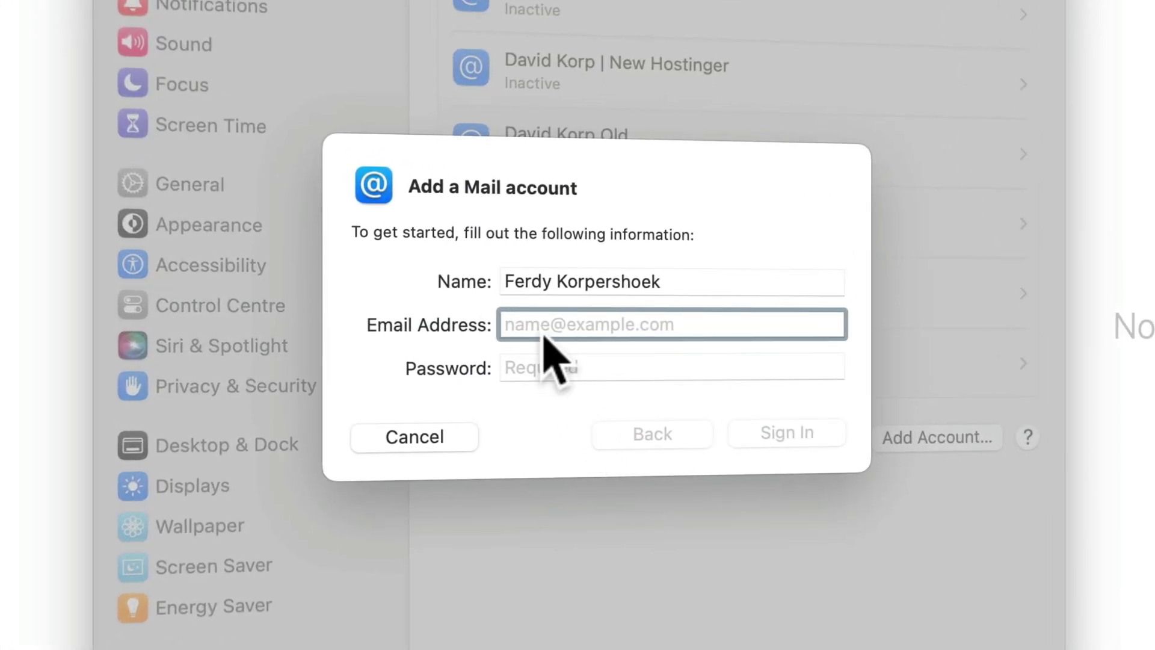
- Replace the display name and enter the domain's info e-mail address and its password
triple_click(558, 281)
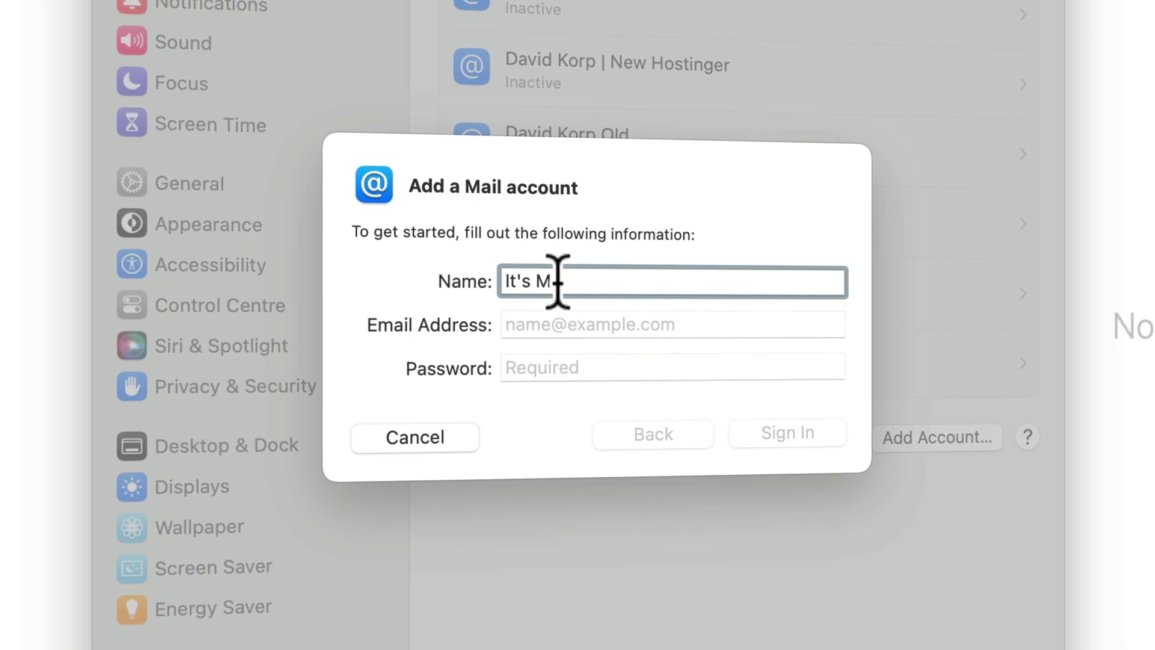
key(Tab)
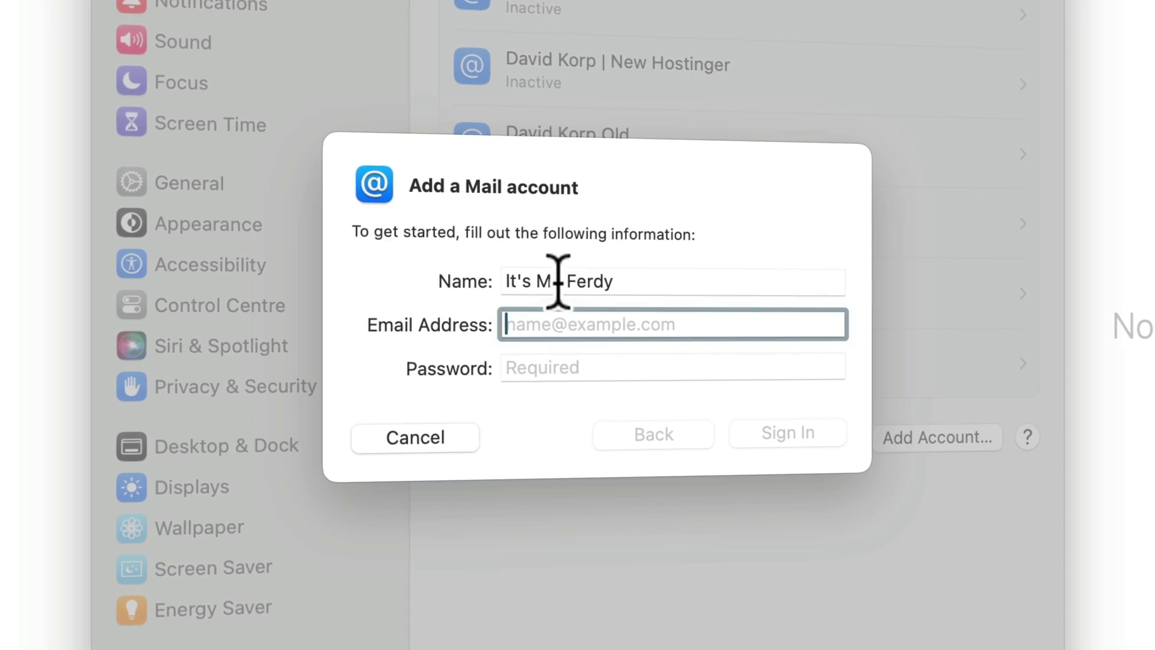
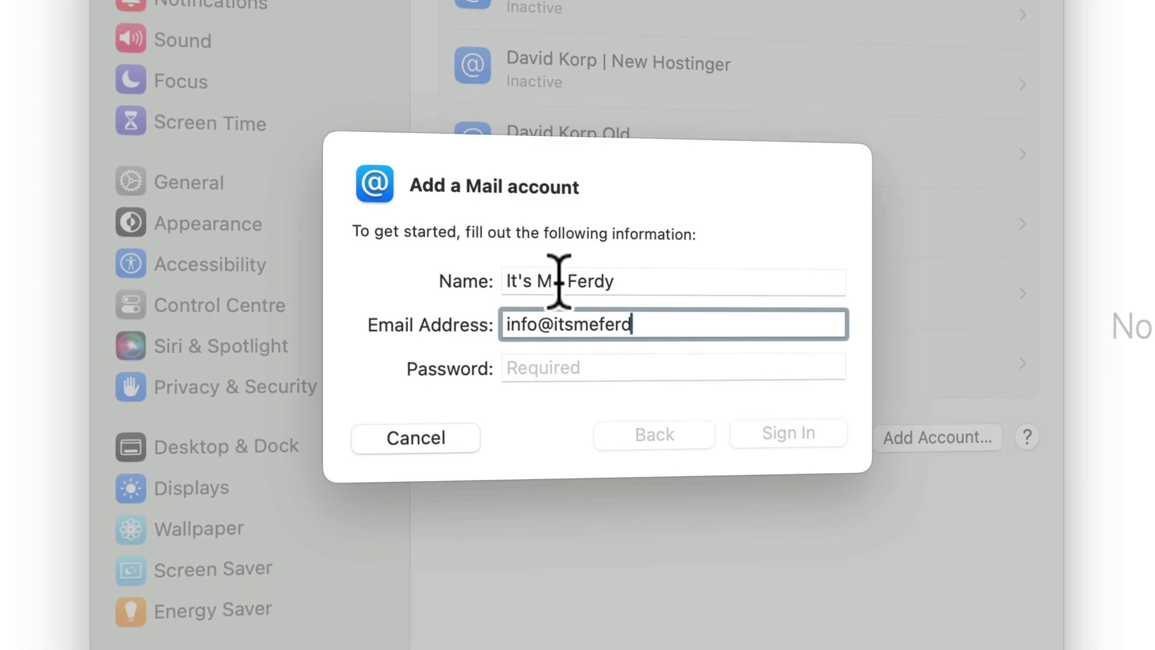
key(Tab)
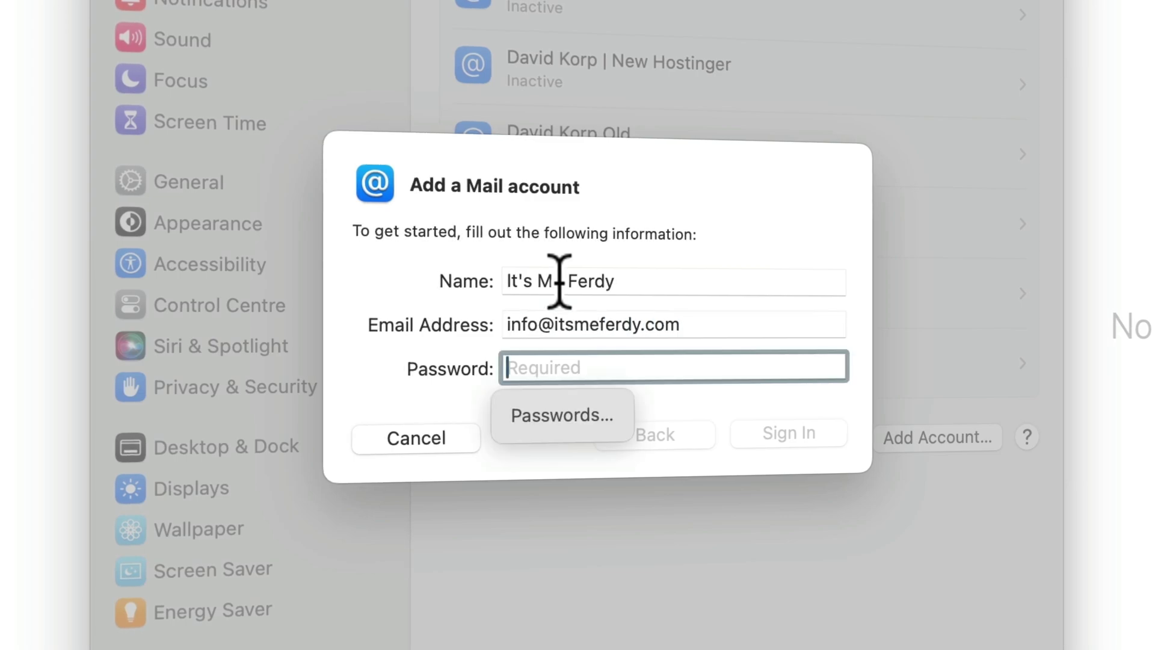
text(••)
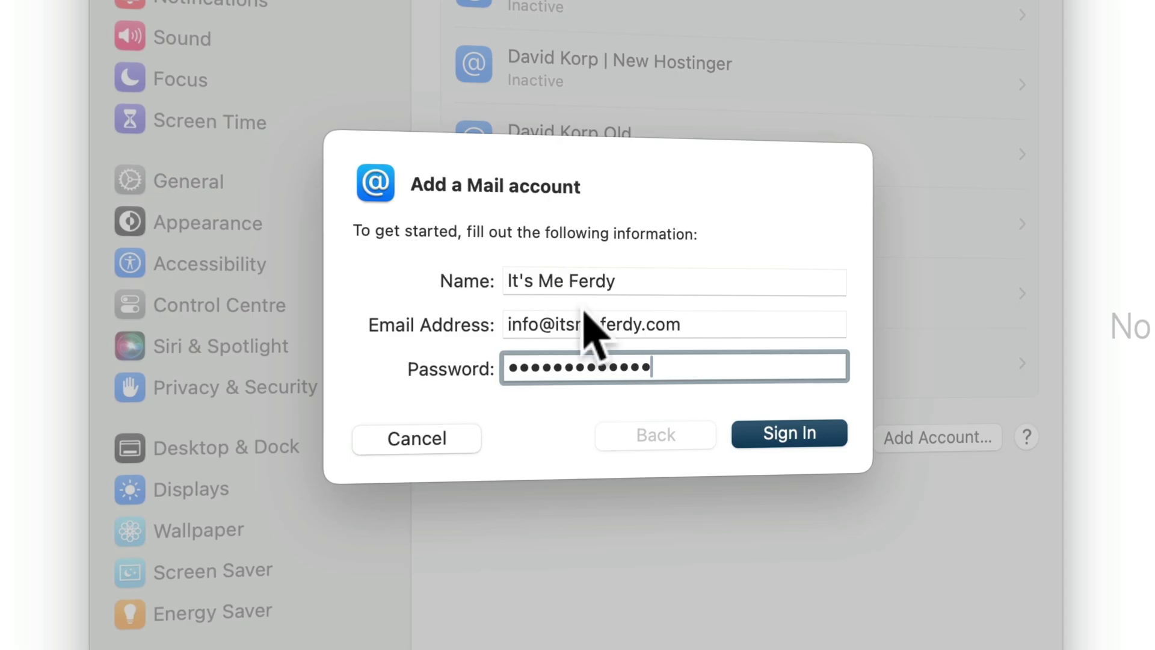
- Set the incoming server to imap.hostinger.com and the e-mail address as username
click(791, 432)
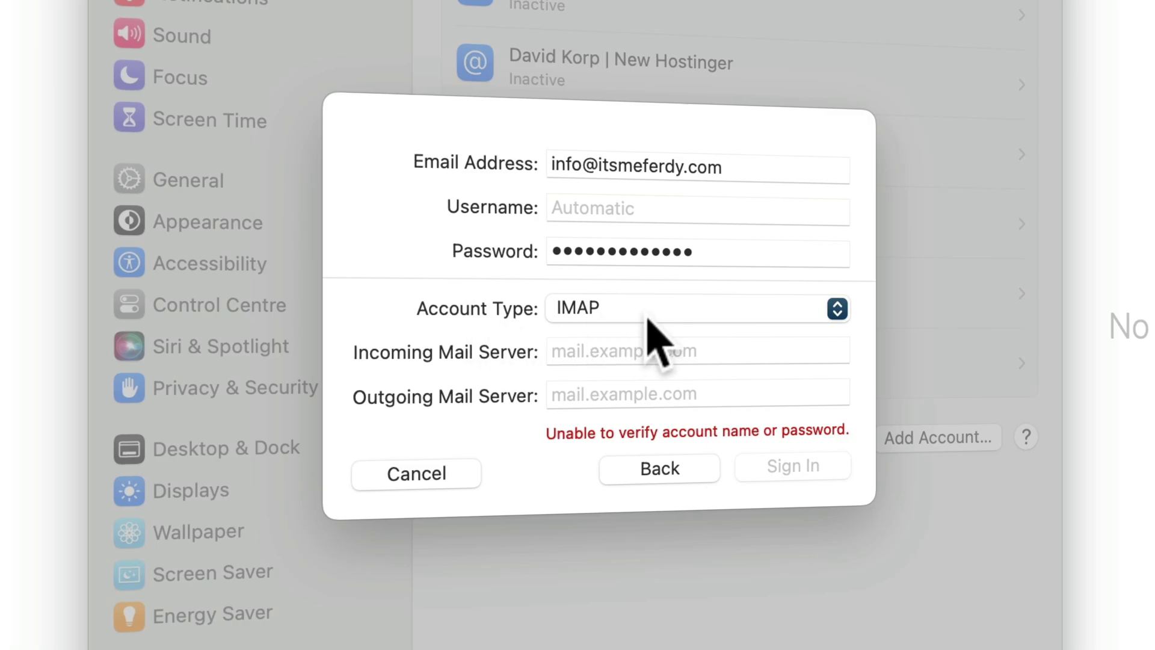
click(611, 352)
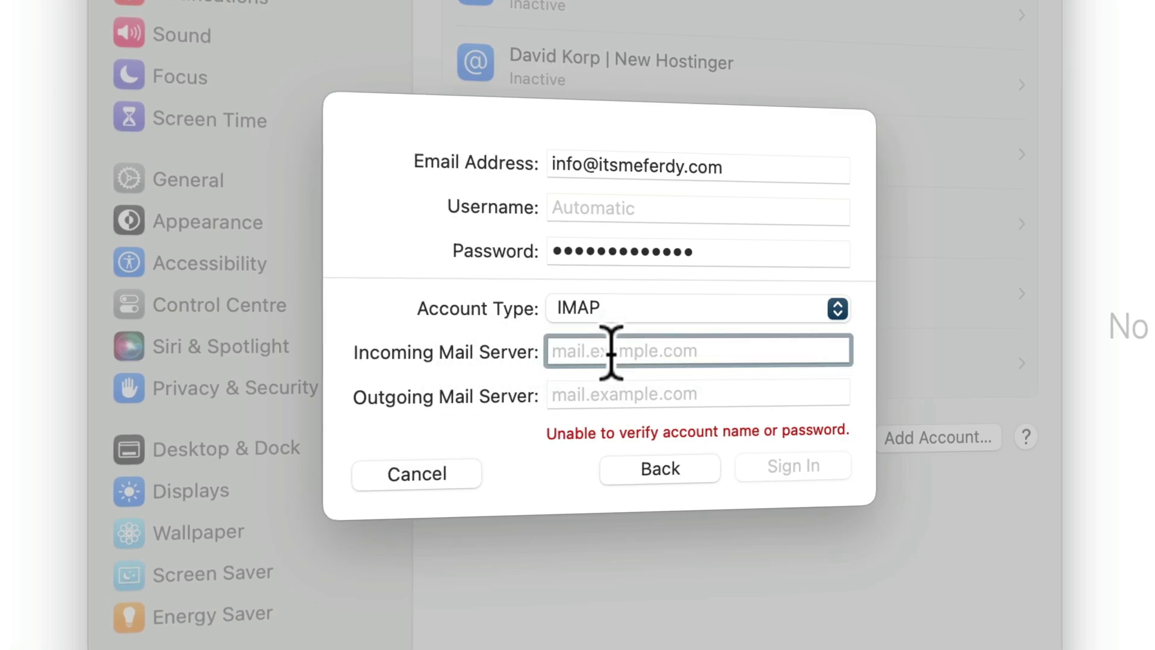
text(imap.hostinger.com)
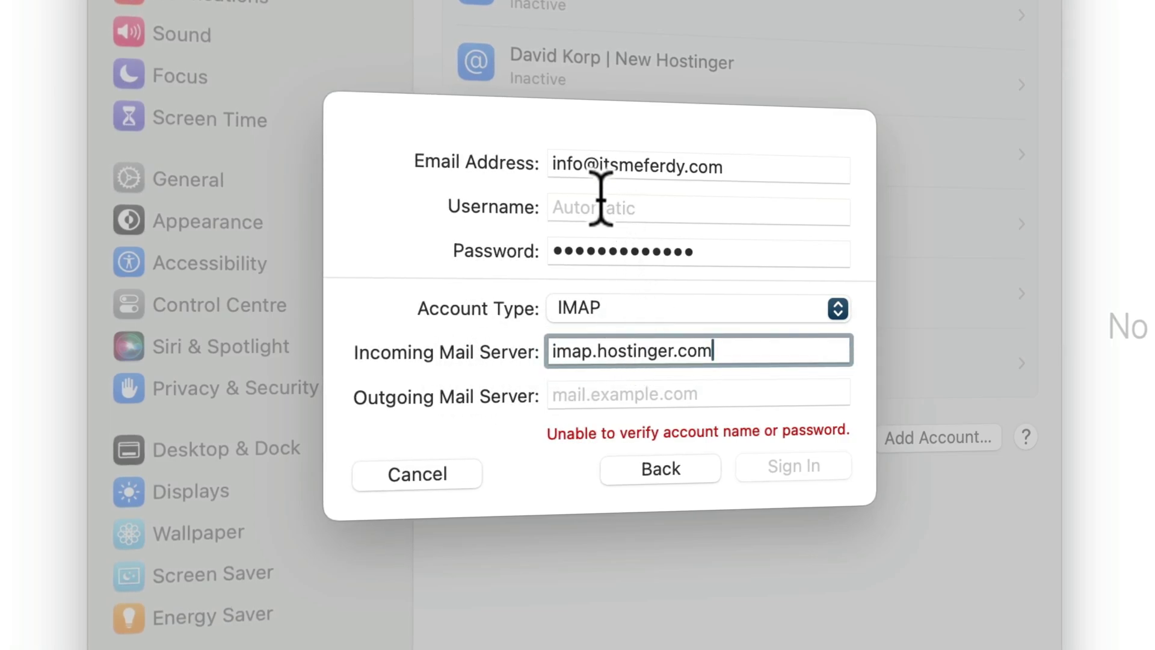
triple_click(608, 163)
key(super+c)
click(590, 204)
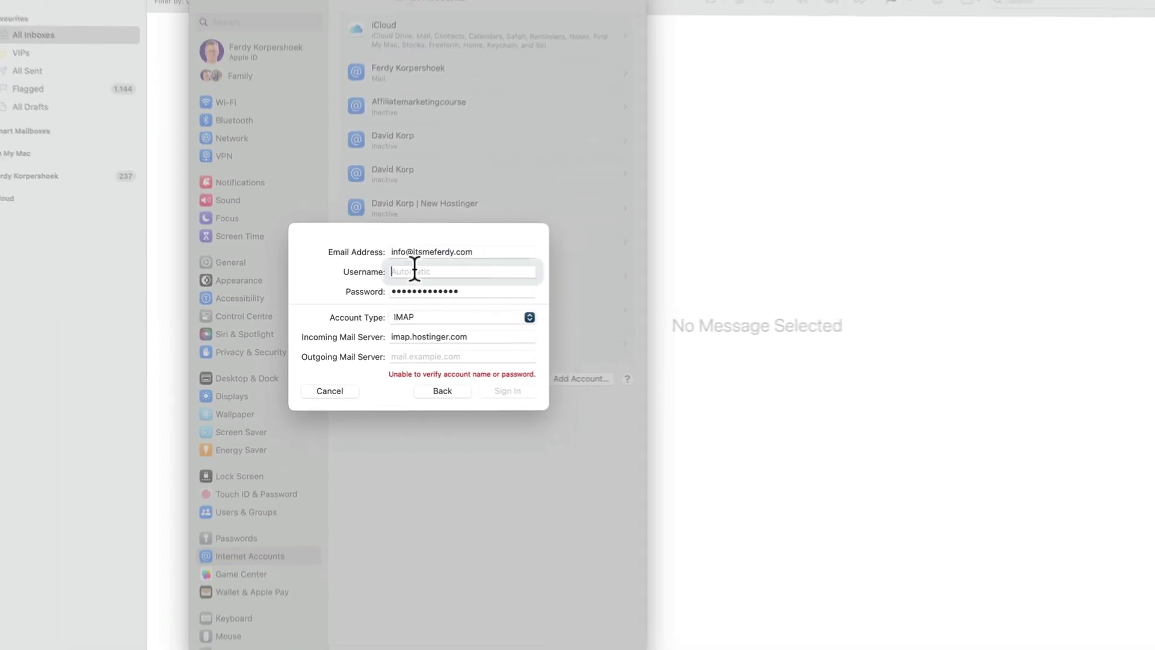
key(super+v)
- Set the outgoing server to smtp.hostinger.com, sign in, and enable the account for Mail but not Notes
click(547, 619)
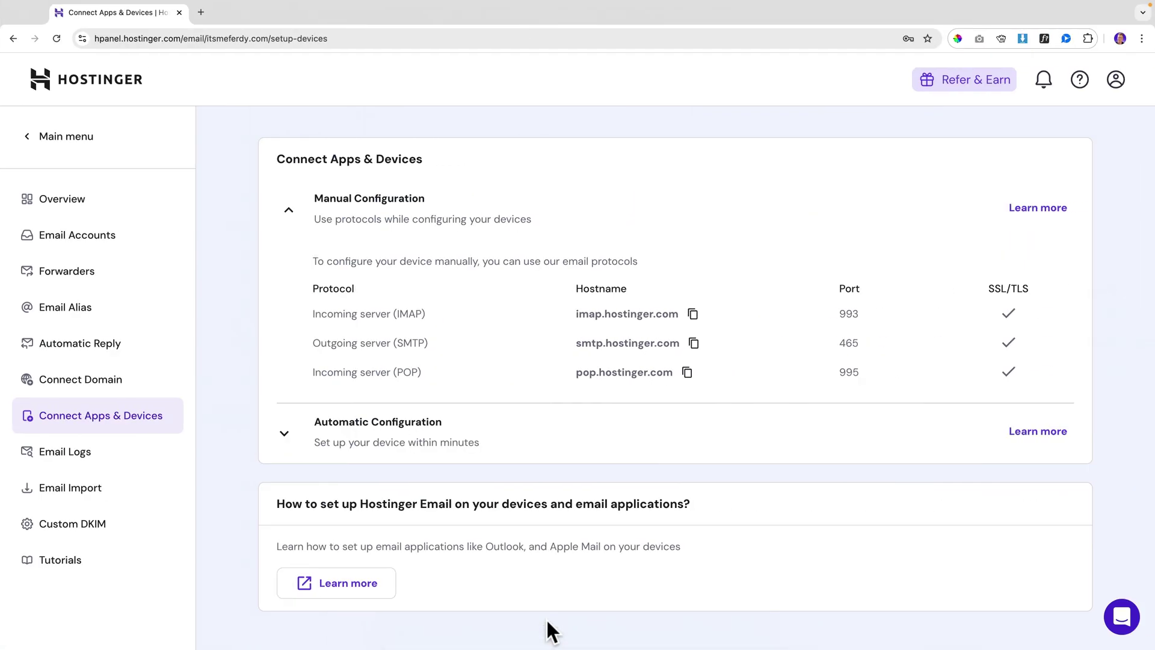
click(694, 343)
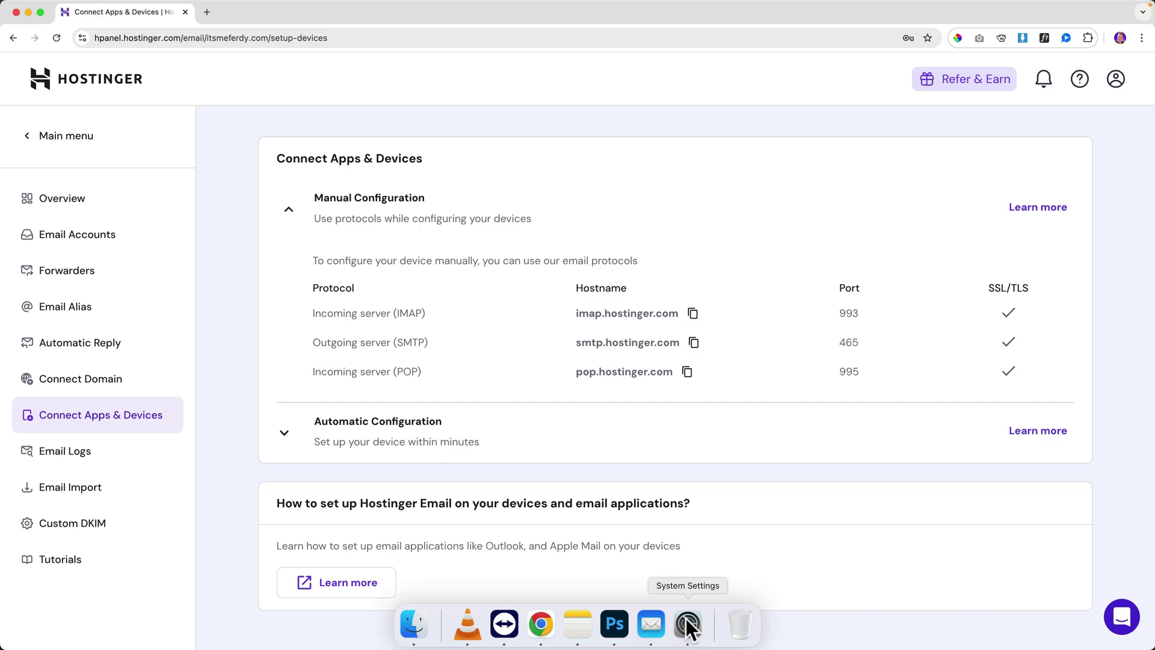
click(688, 626)
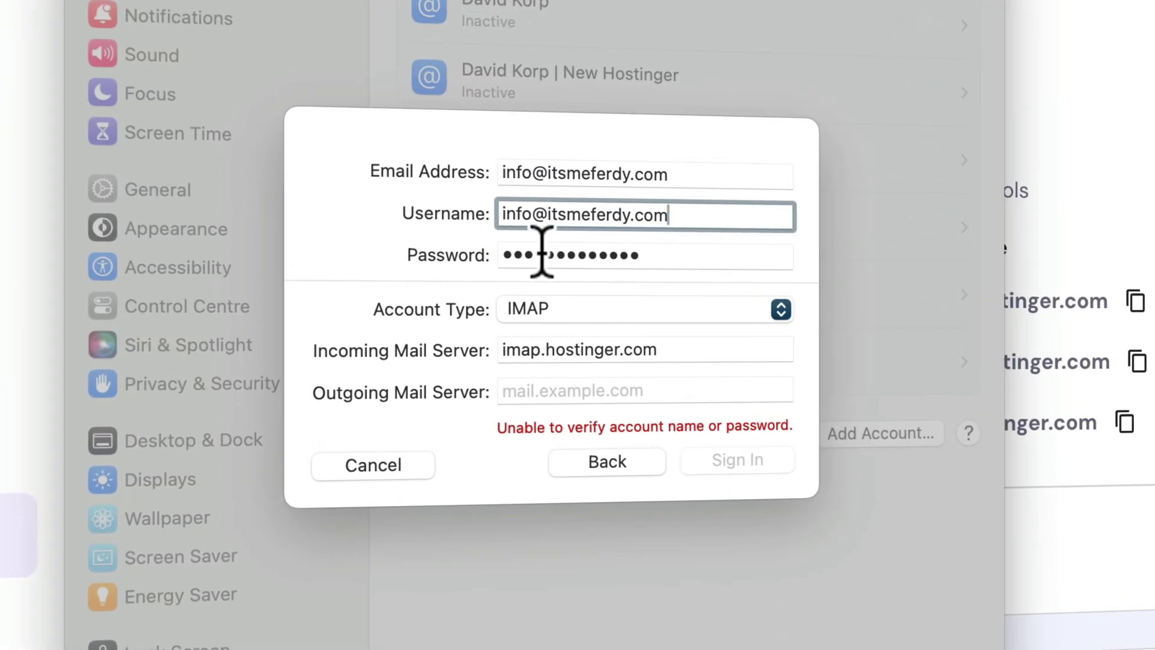
click(563, 392)
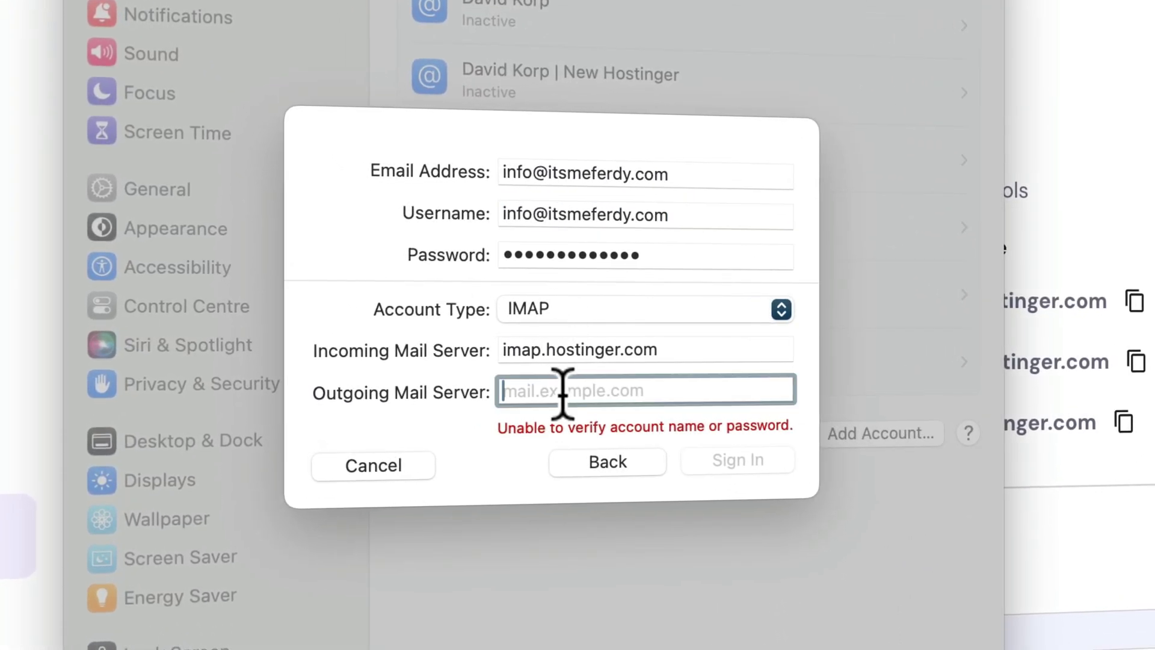
key(super+v)
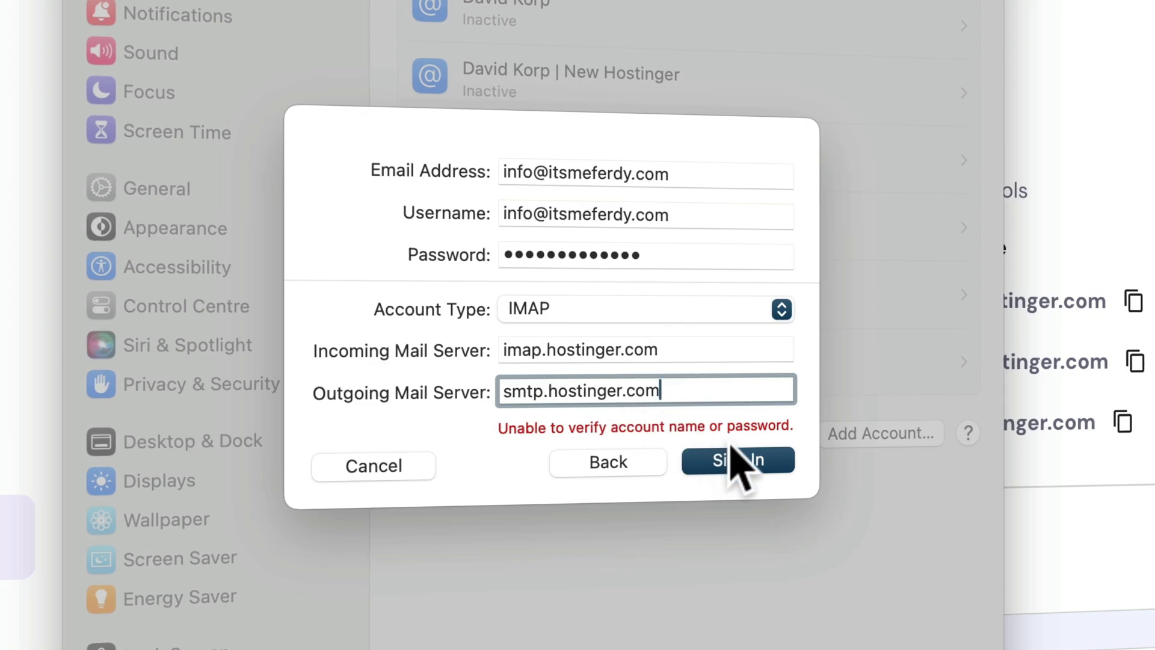
click(735, 458)
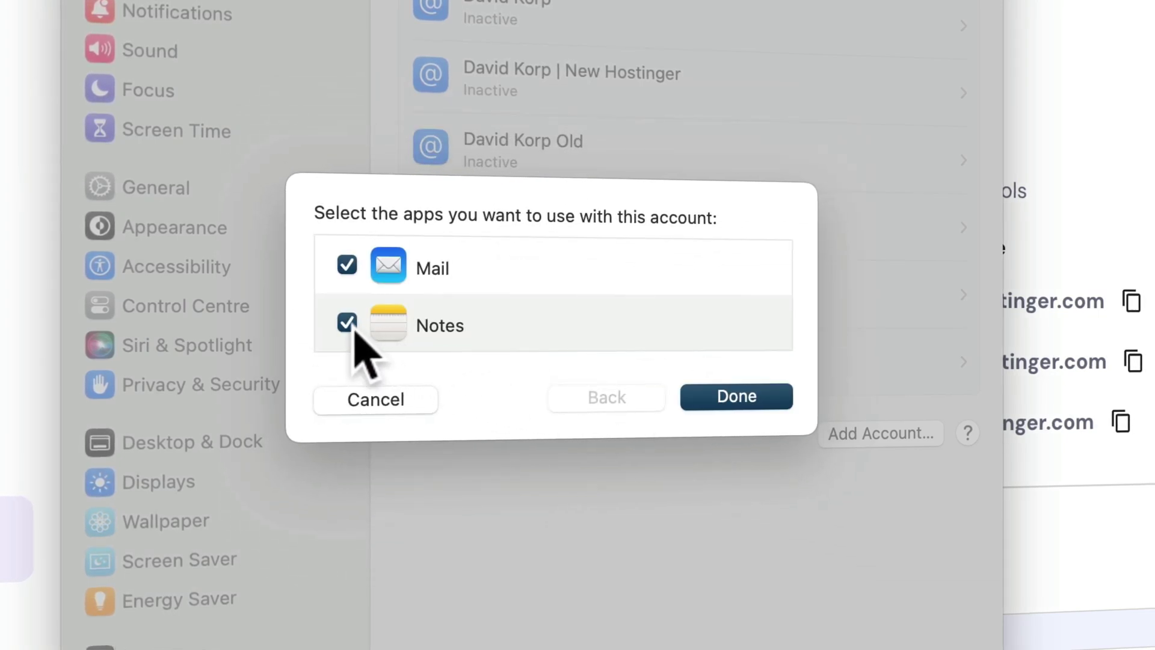
click(348, 323)
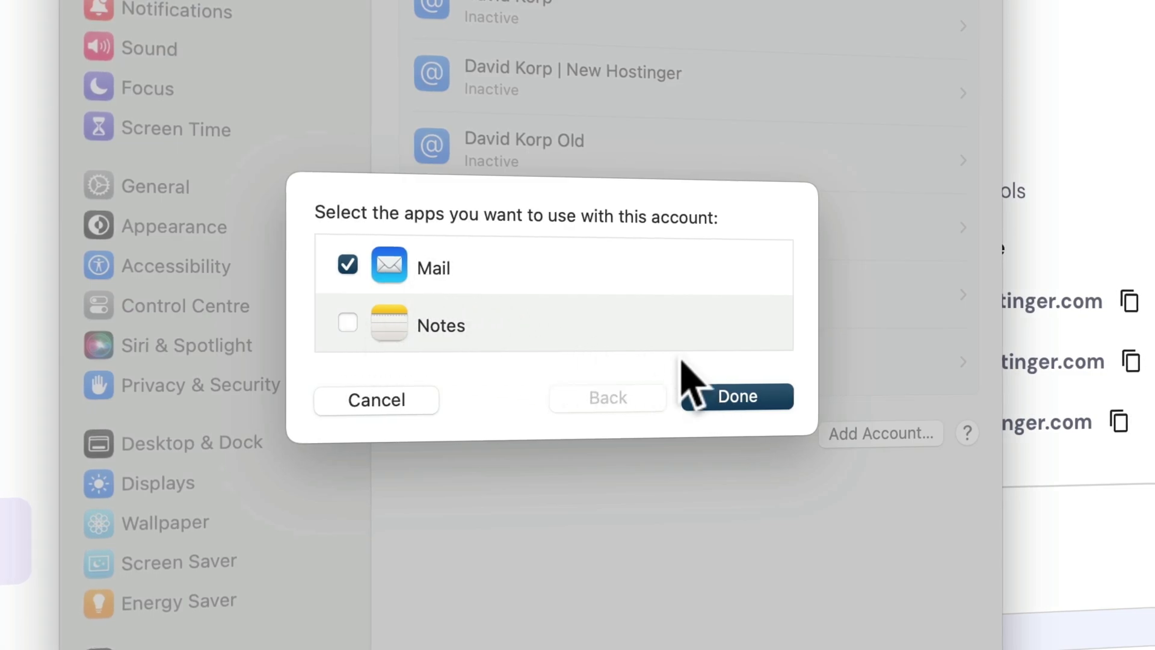
click(752, 398)
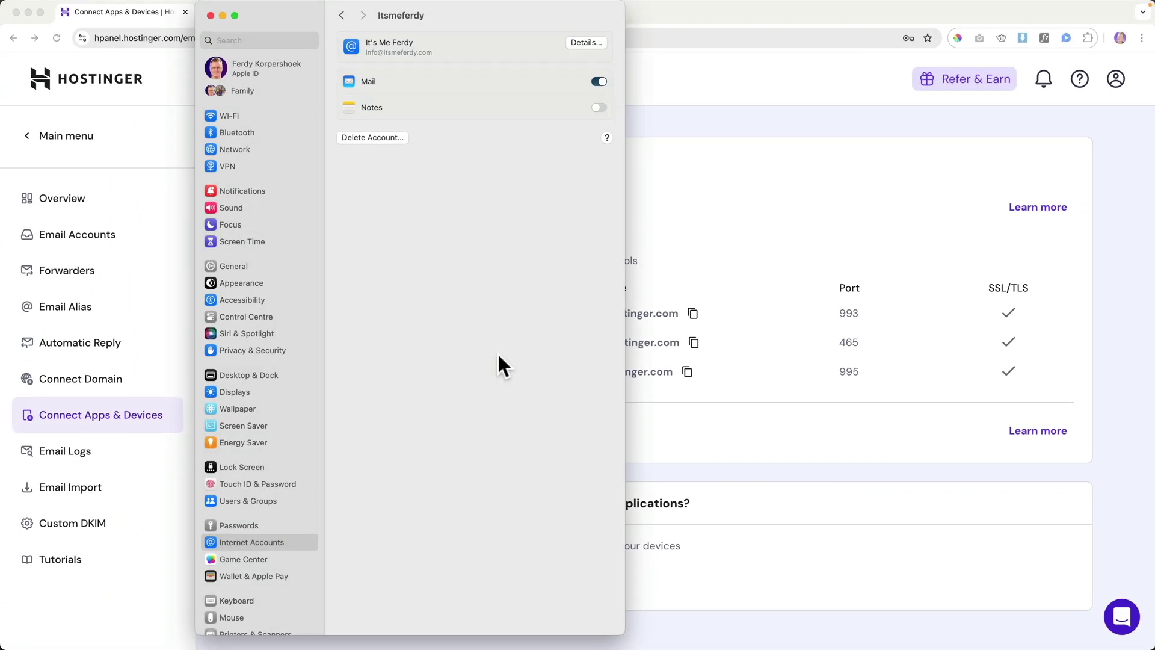
- Check the new account's Inbox in Apple Mail, viewing the reply and the Hostinger welcome message
click(211, 16)
click(669, 624)
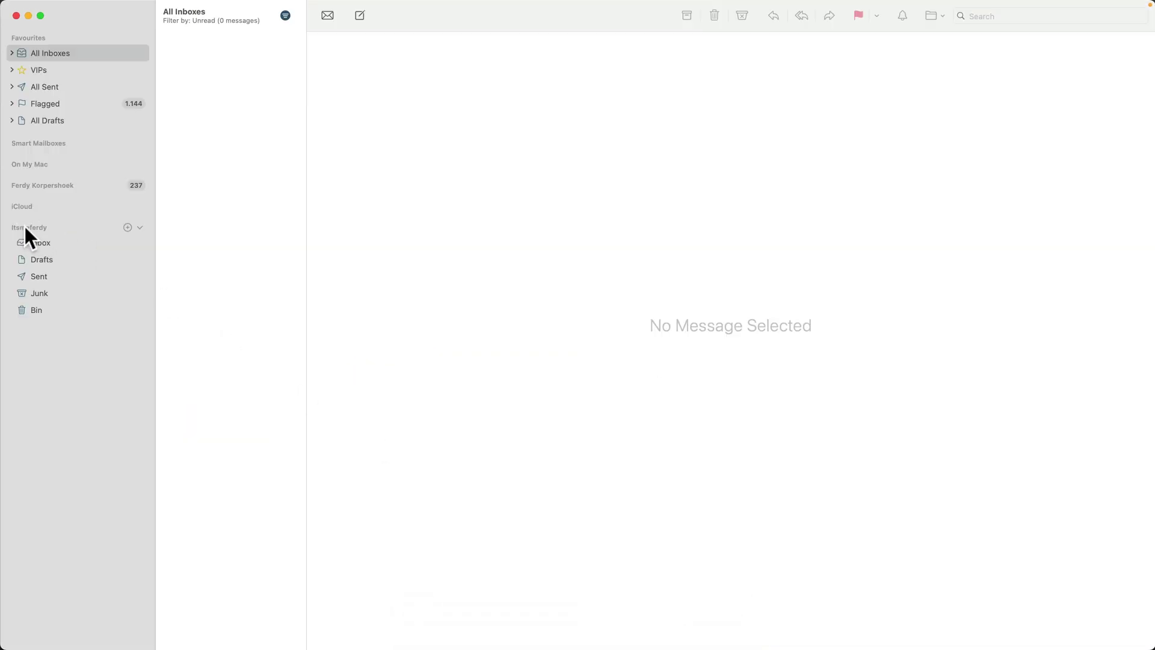
click(44, 241)
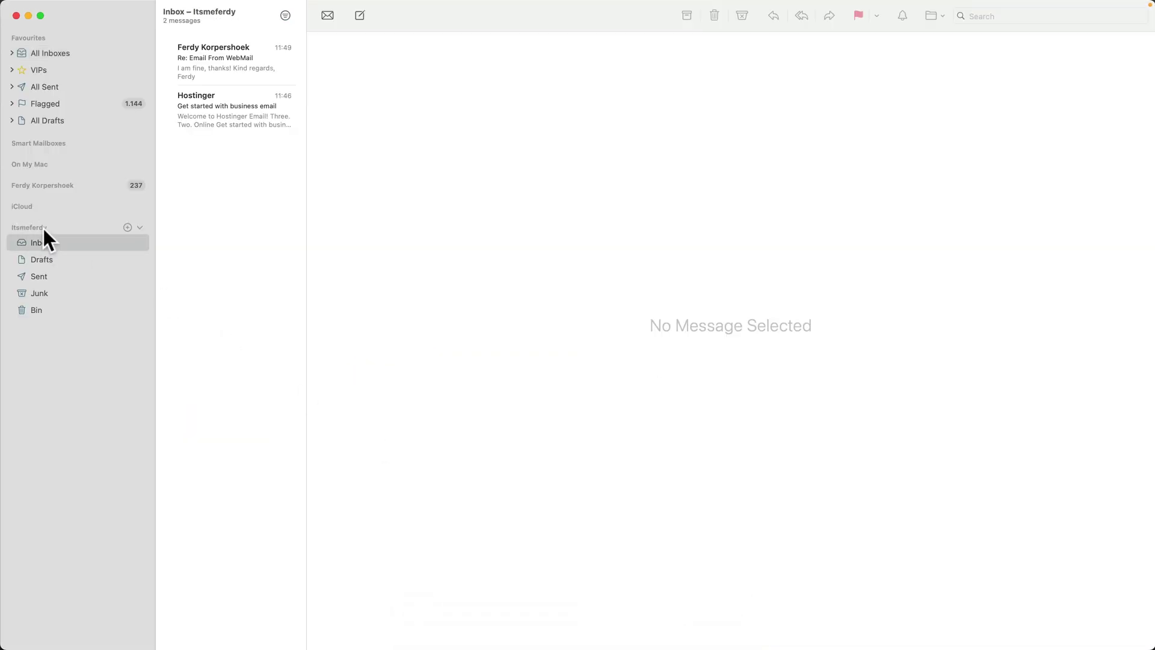
click(202, 58)
click(208, 100)
- Check the account's Sent mailbox for the message sent from webmail, then close Mail
mouse_move(570, 638)
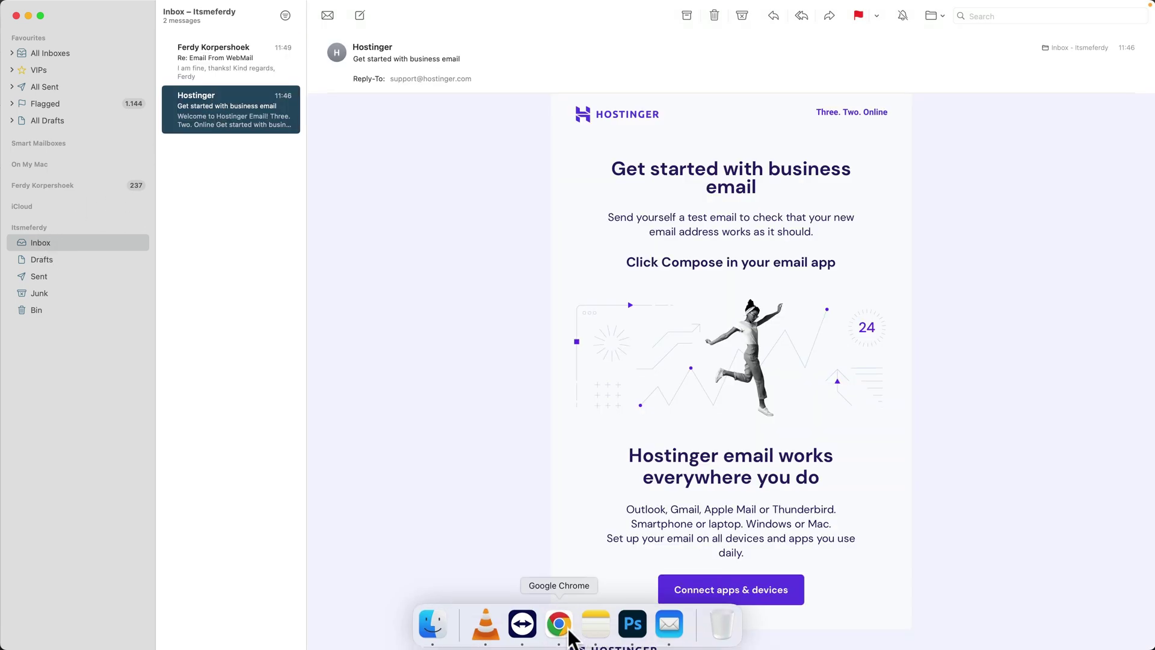
click(39, 276)
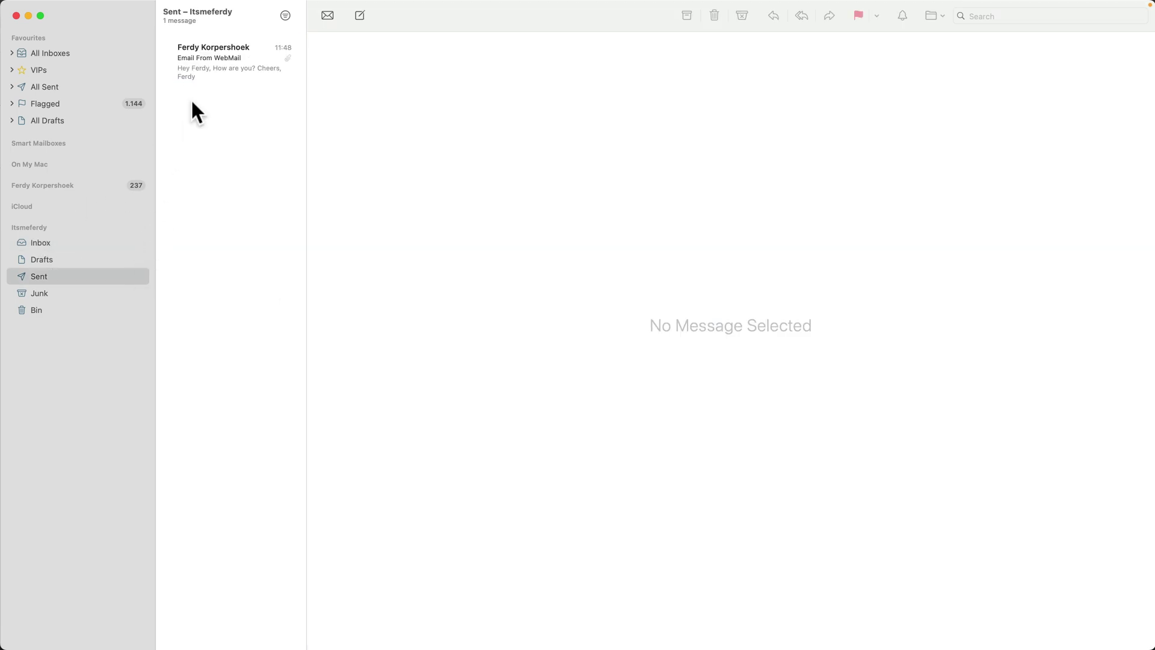
click(234, 77)
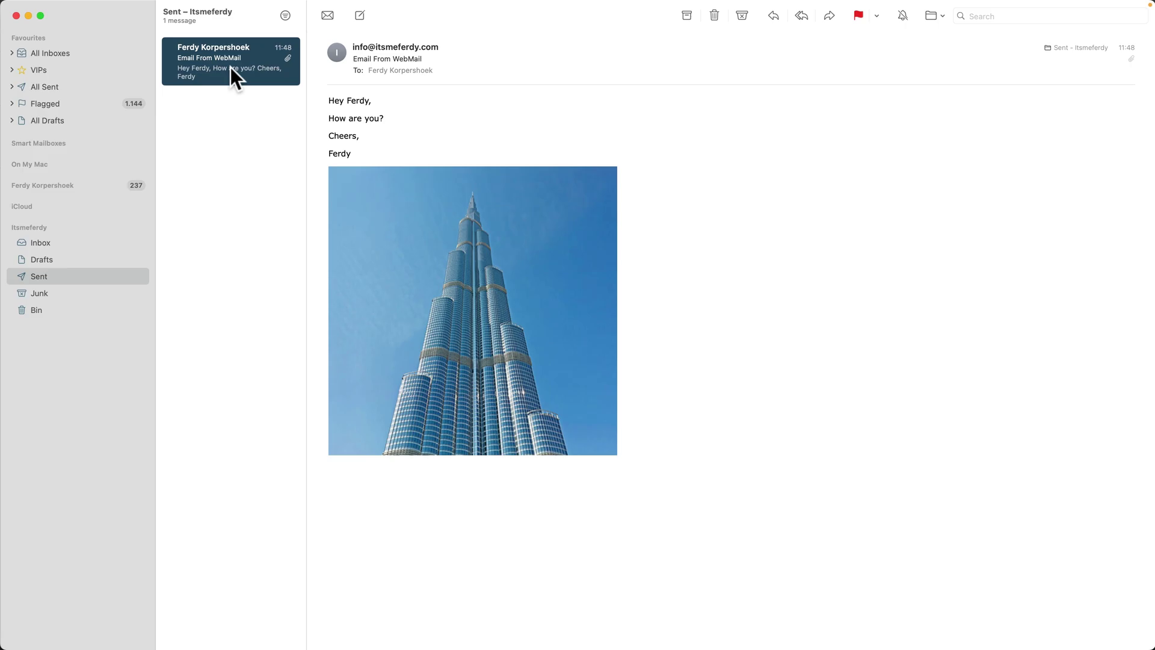
click(50, 244)
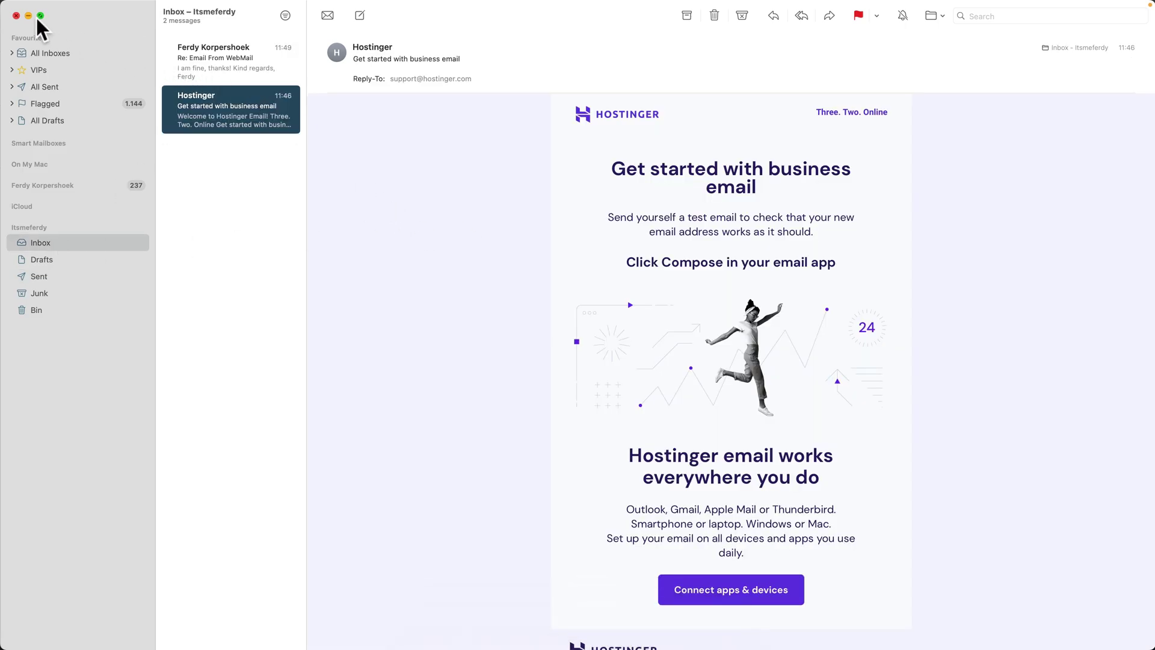
click(16, 16)
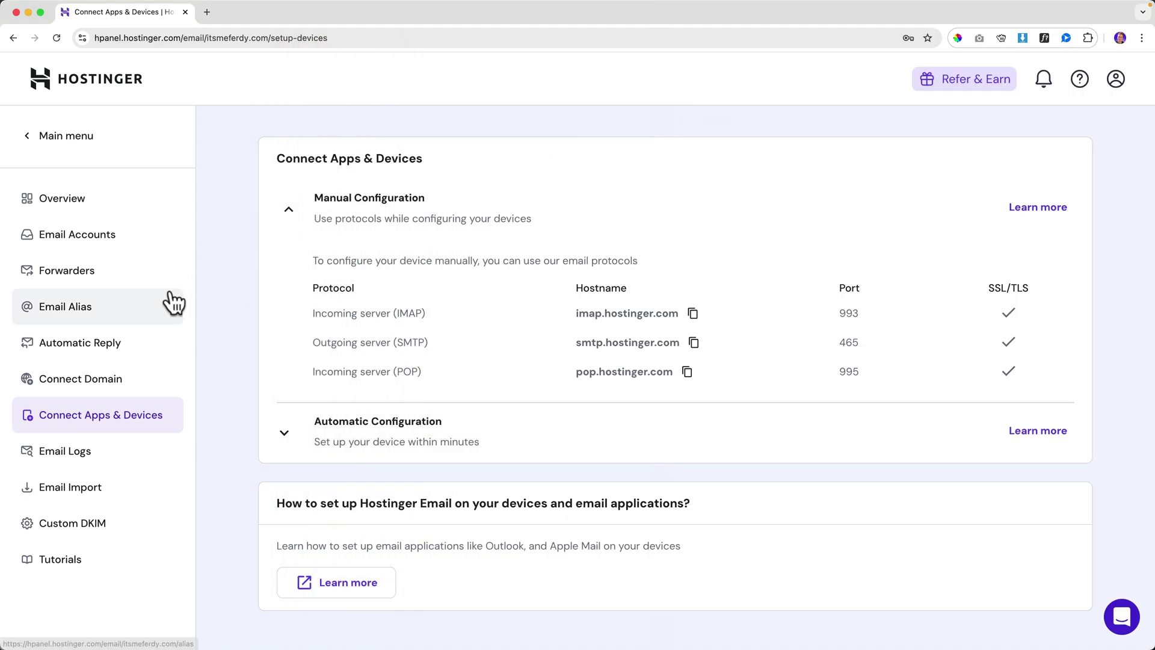
click(78, 208)
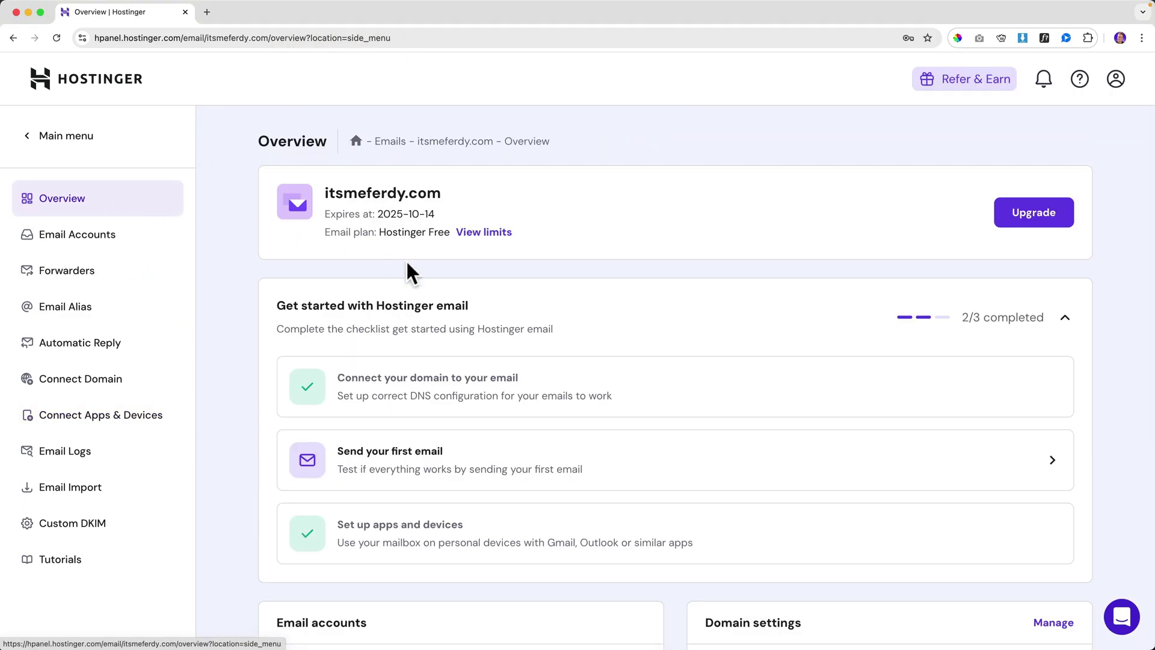
scroll(406, 271, down, 4)
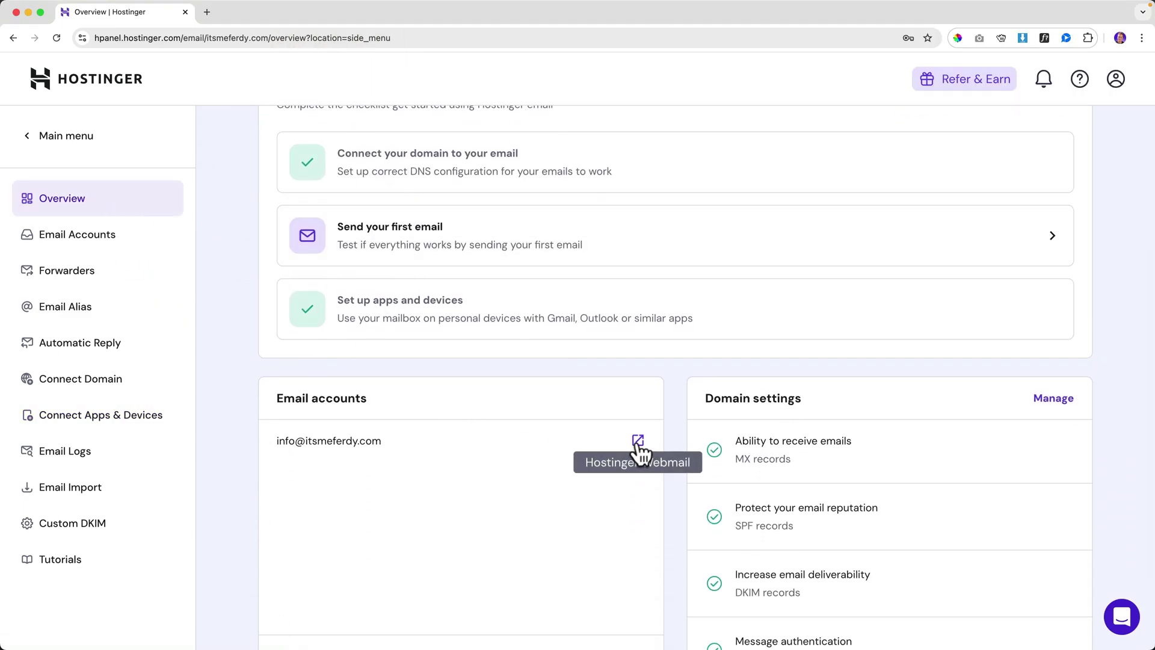
click(637, 440)
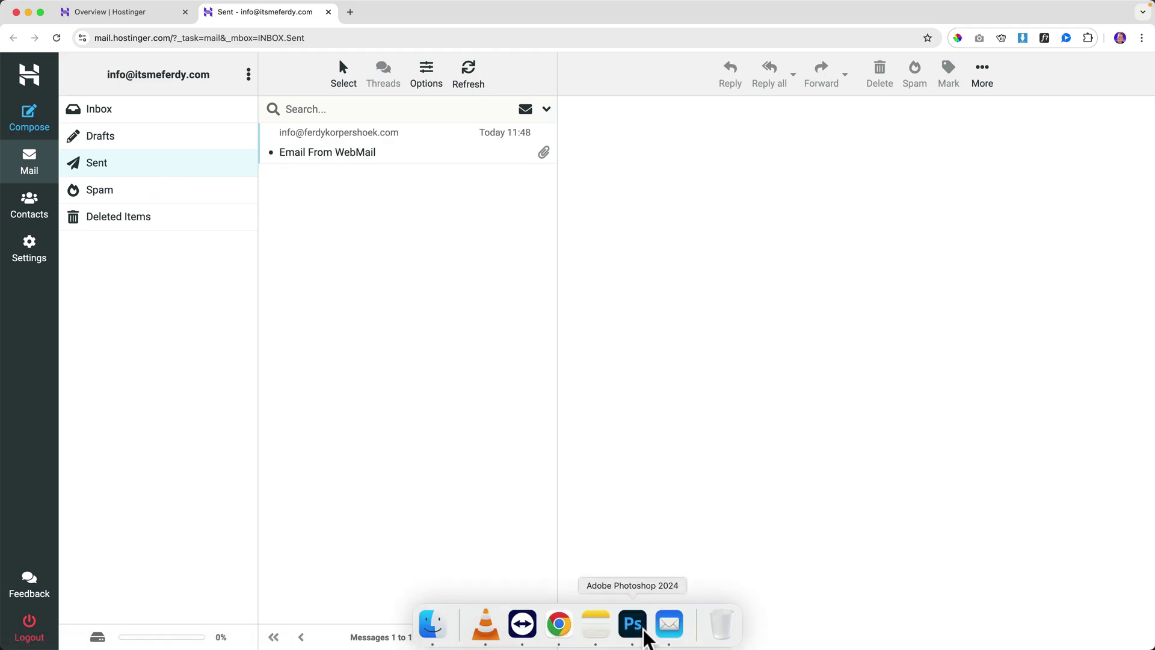
click(666, 625)
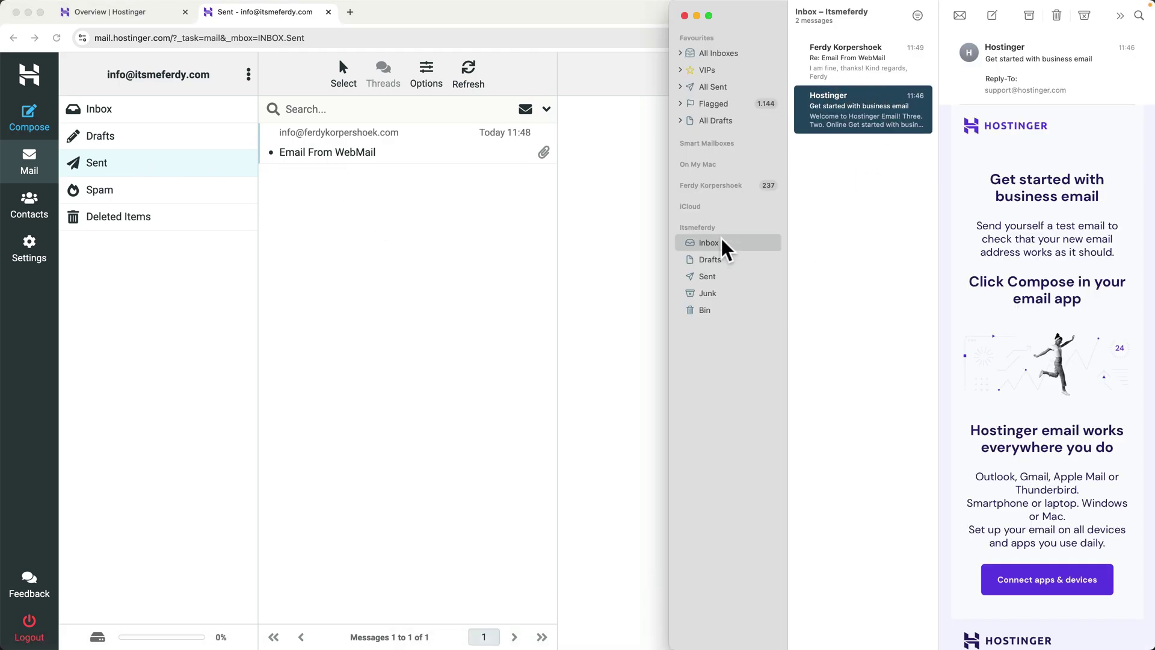
click(716, 276)
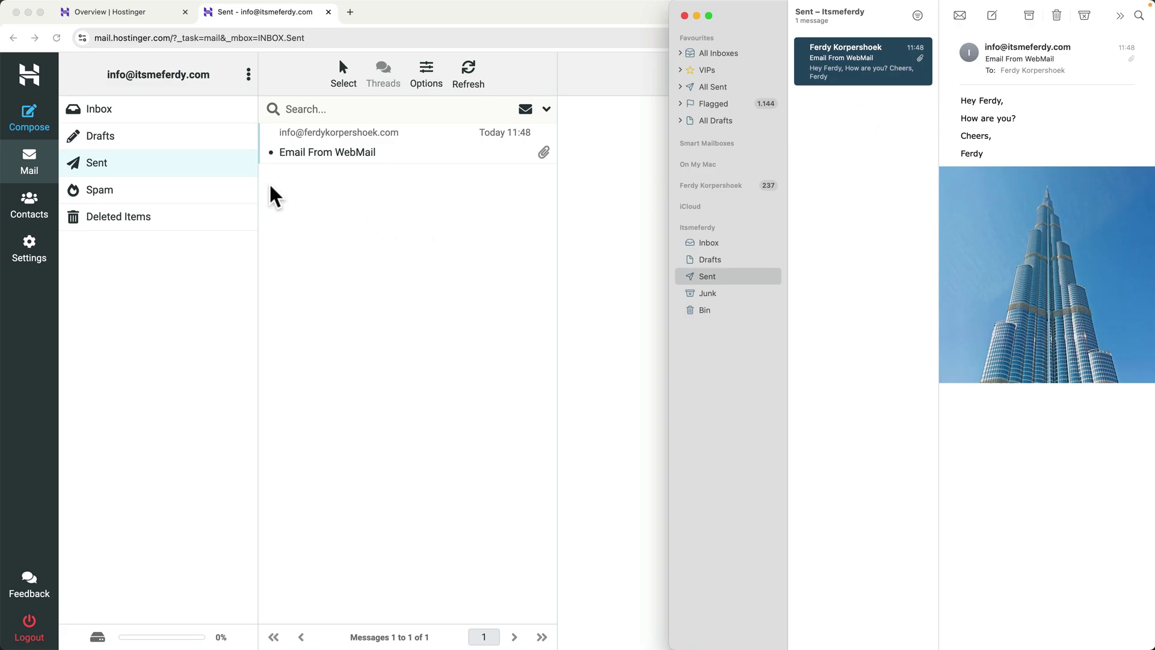
click(133, 122)
click(133, 119)
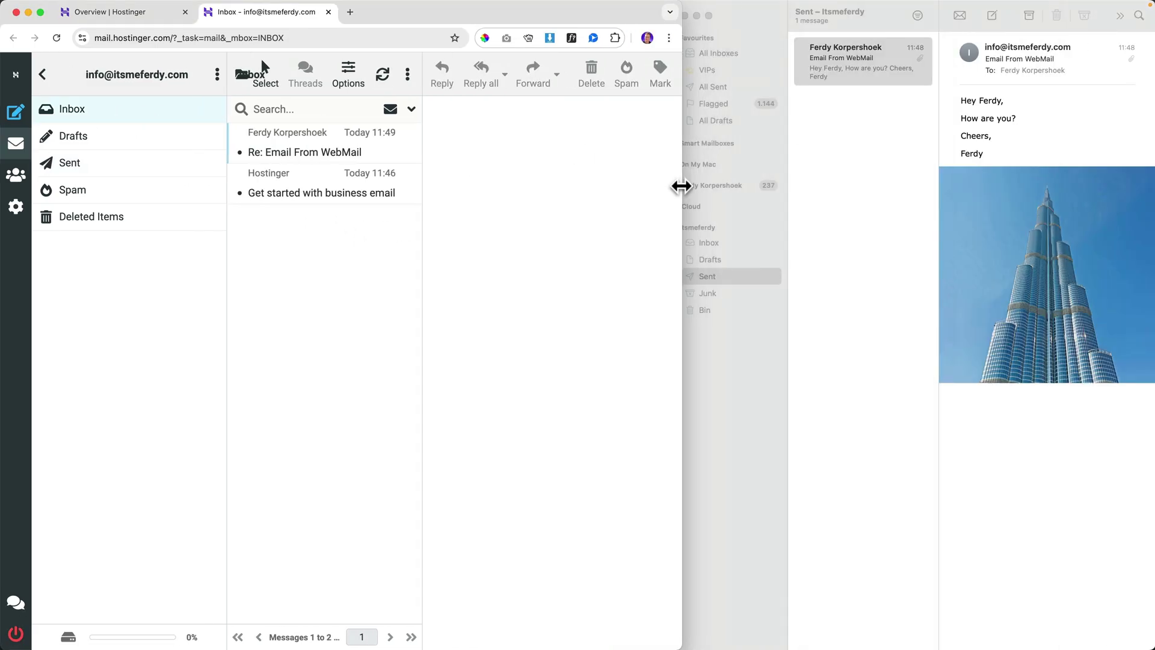
drag(681, 187, 668, 187)
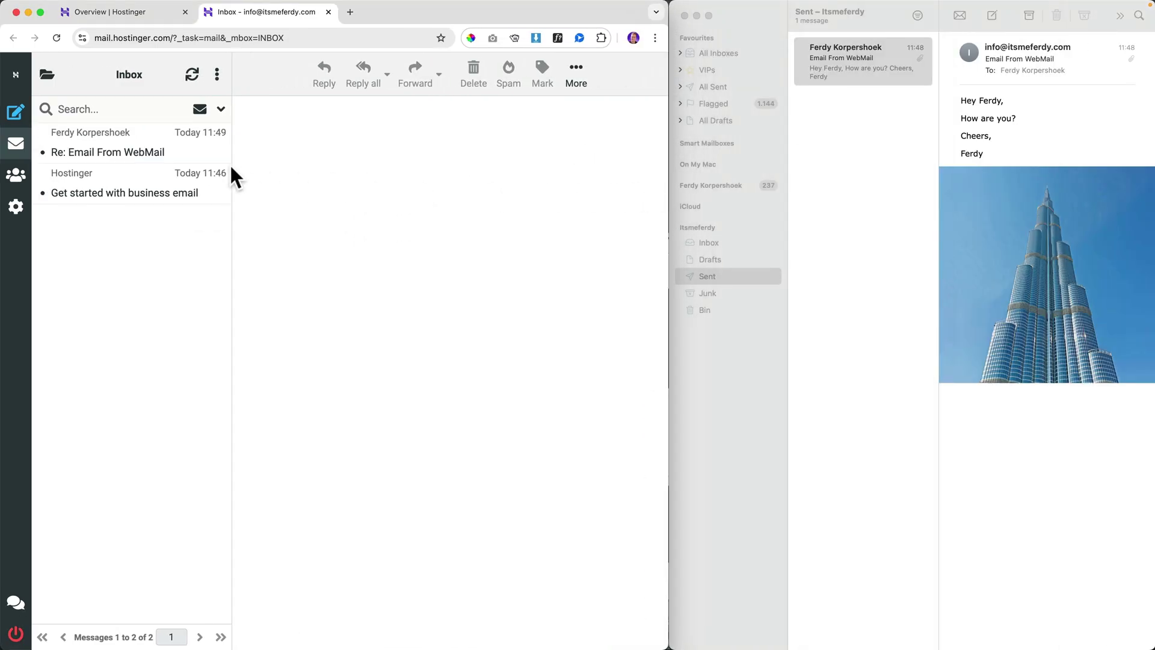
click(767, 175)
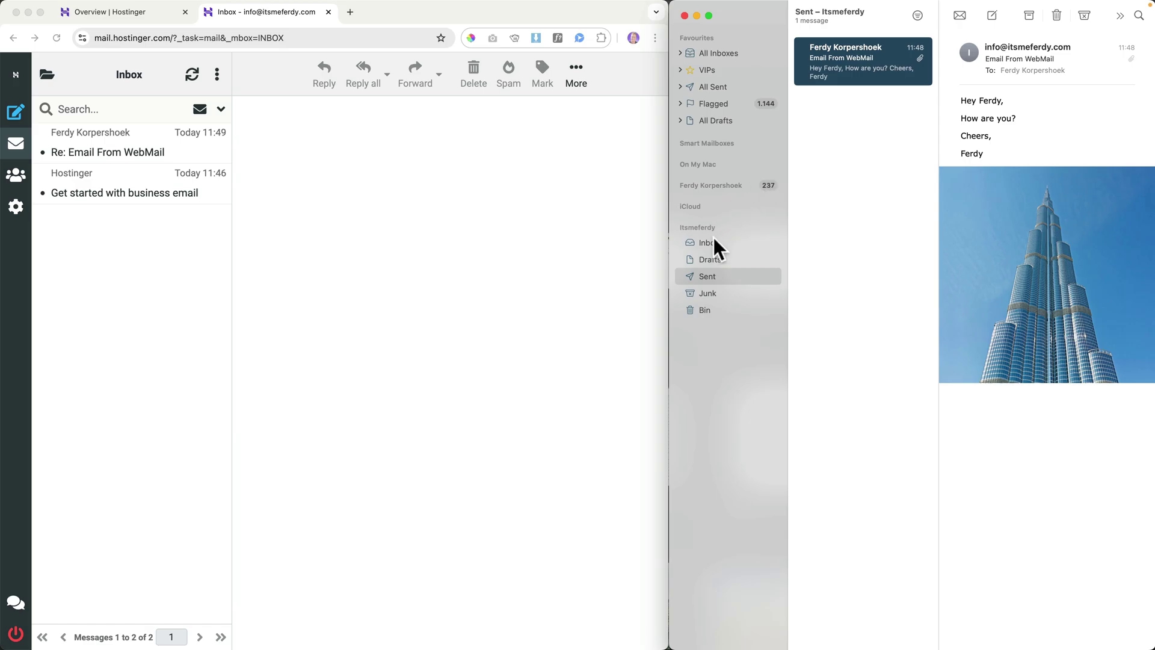
click(715, 240)
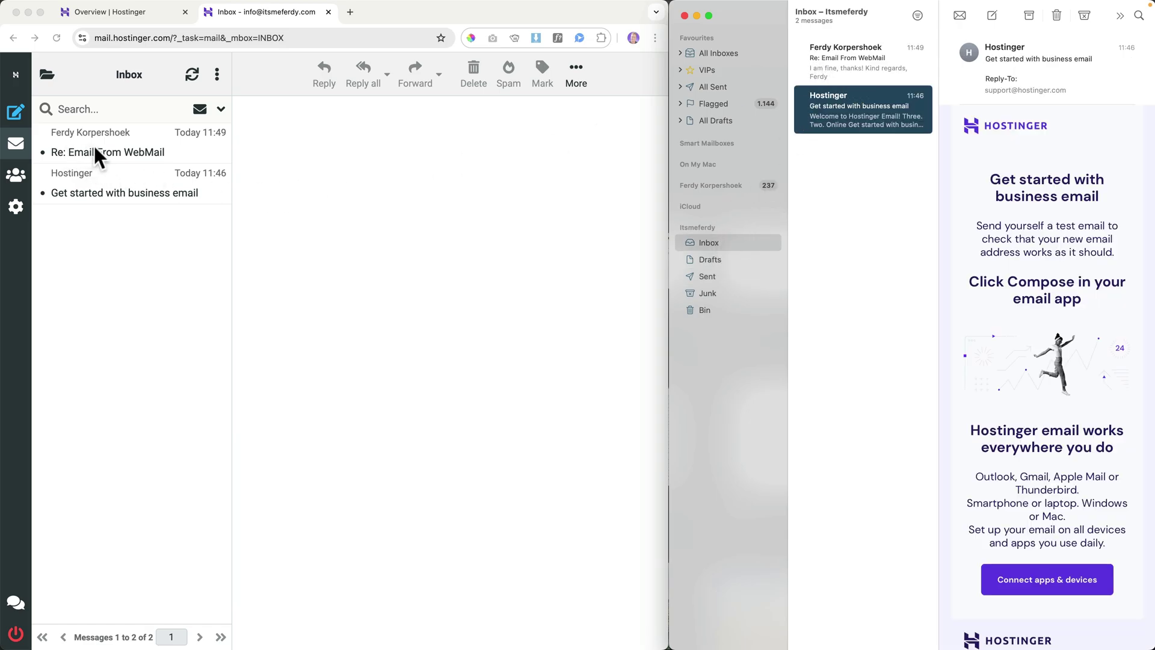
- Mark the 'Re: Email From WebMail' reply as unread in webmail
click(103, 143)
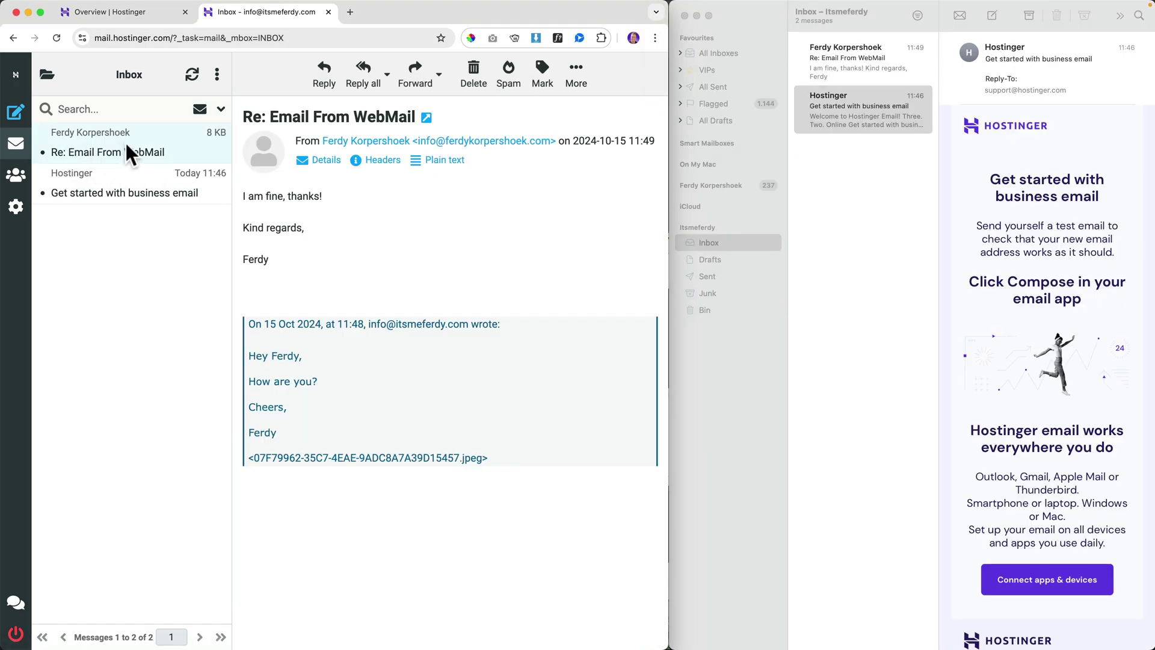
click(542, 75)
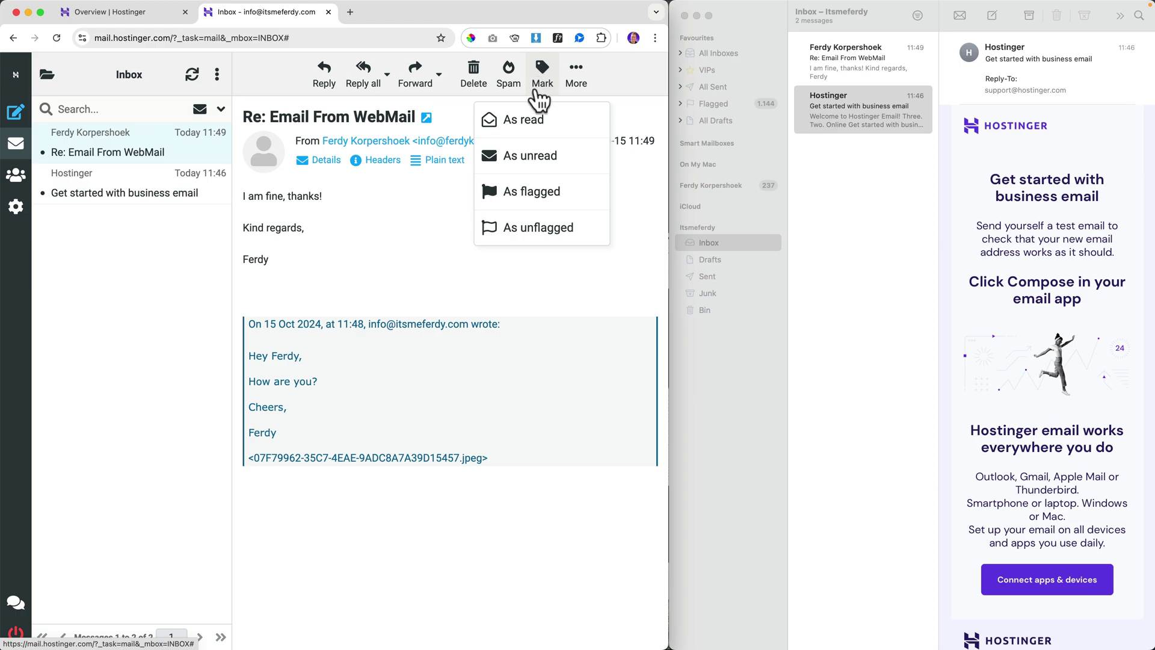
click(533, 156)
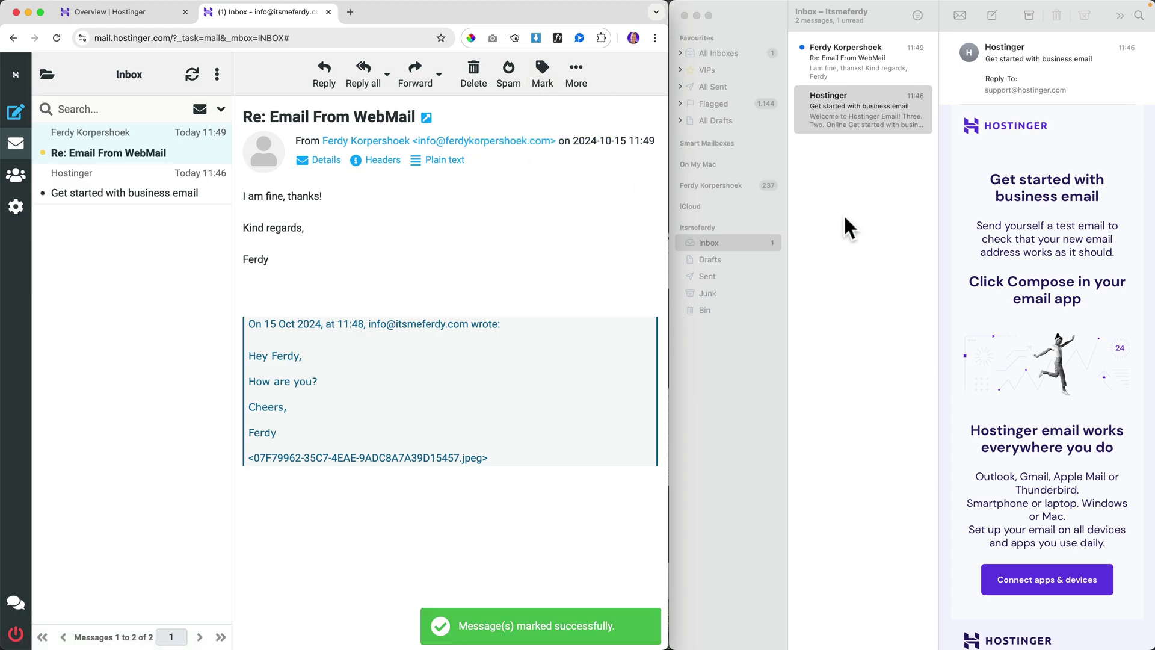
- Flag the 'Re: Email From WebMail' message red in Apple Mail
click(866, 219)
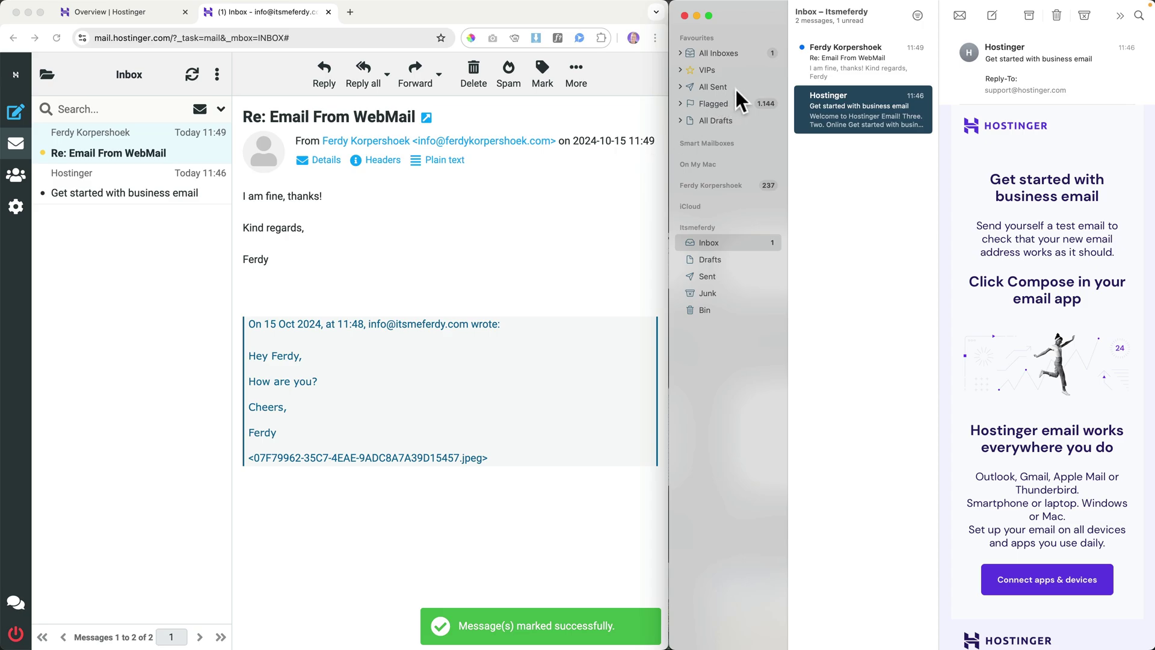
click(135, 138)
click(845, 57)
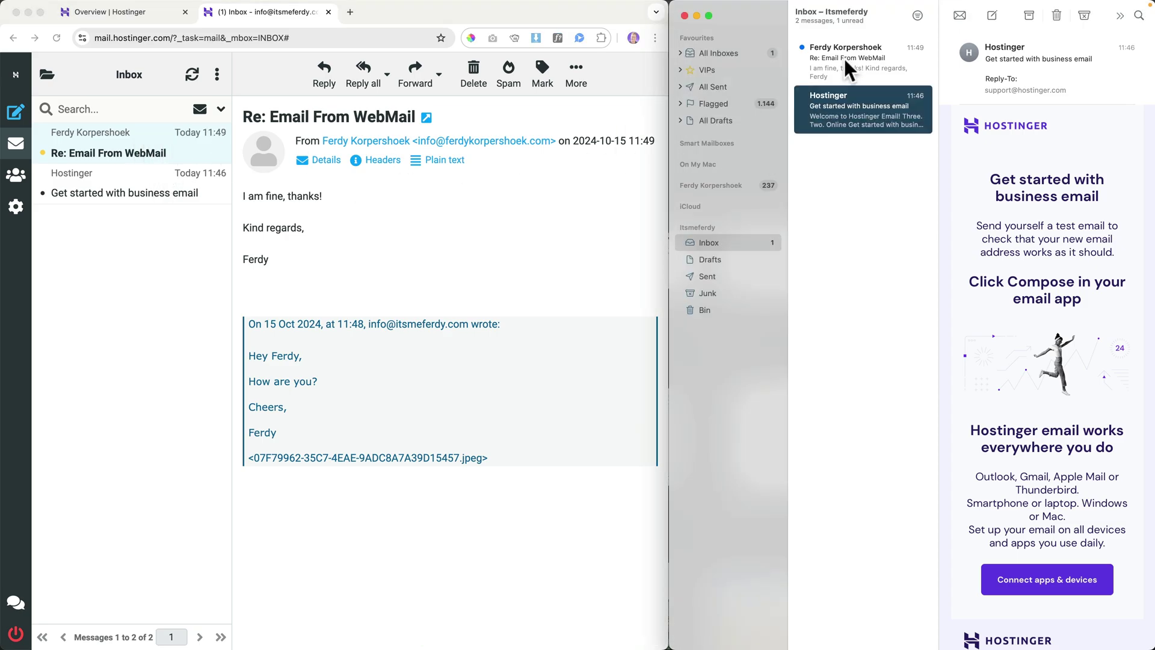
click(845, 57)
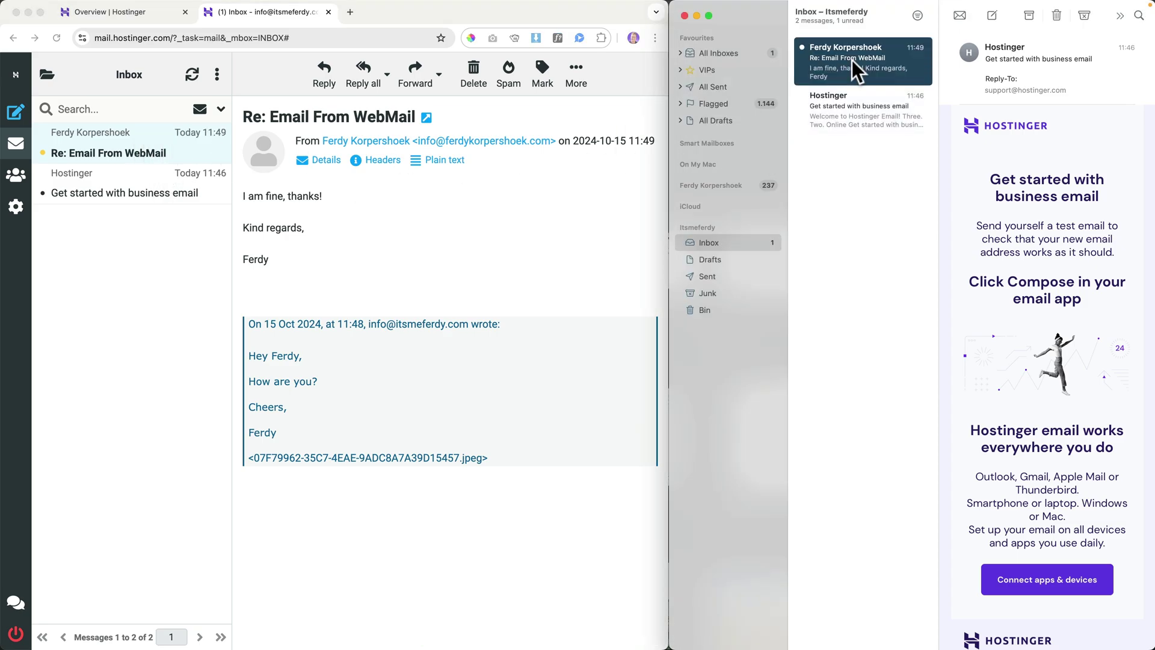
click(1120, 14)
mouse_move(1099, 59)
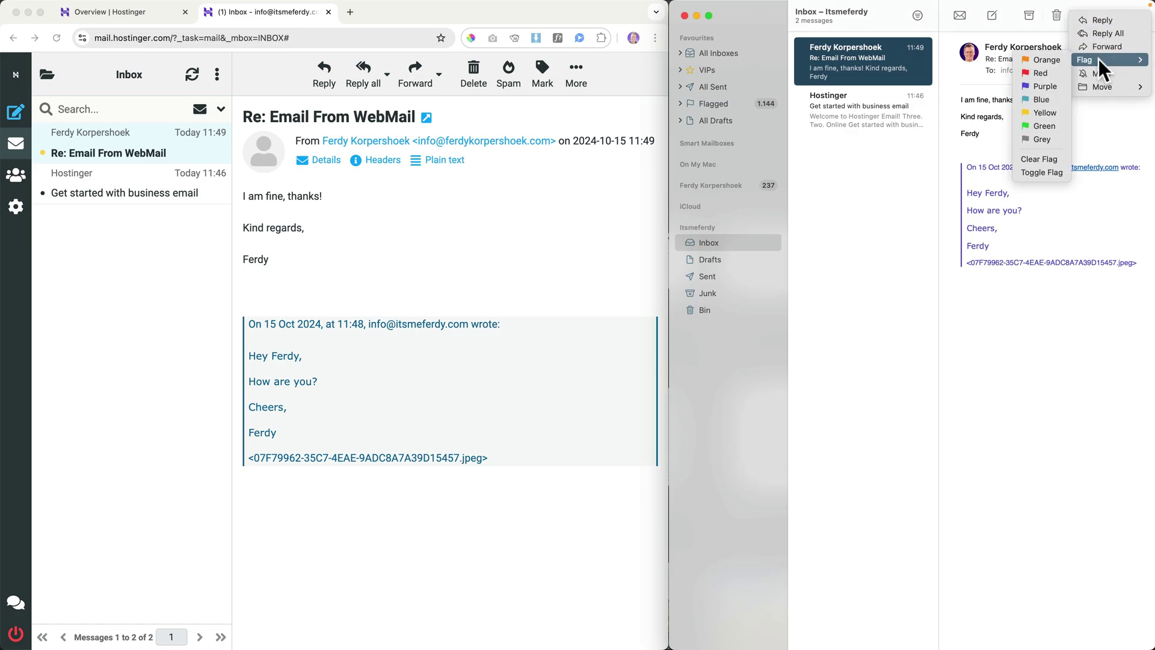
click(1051, 72)
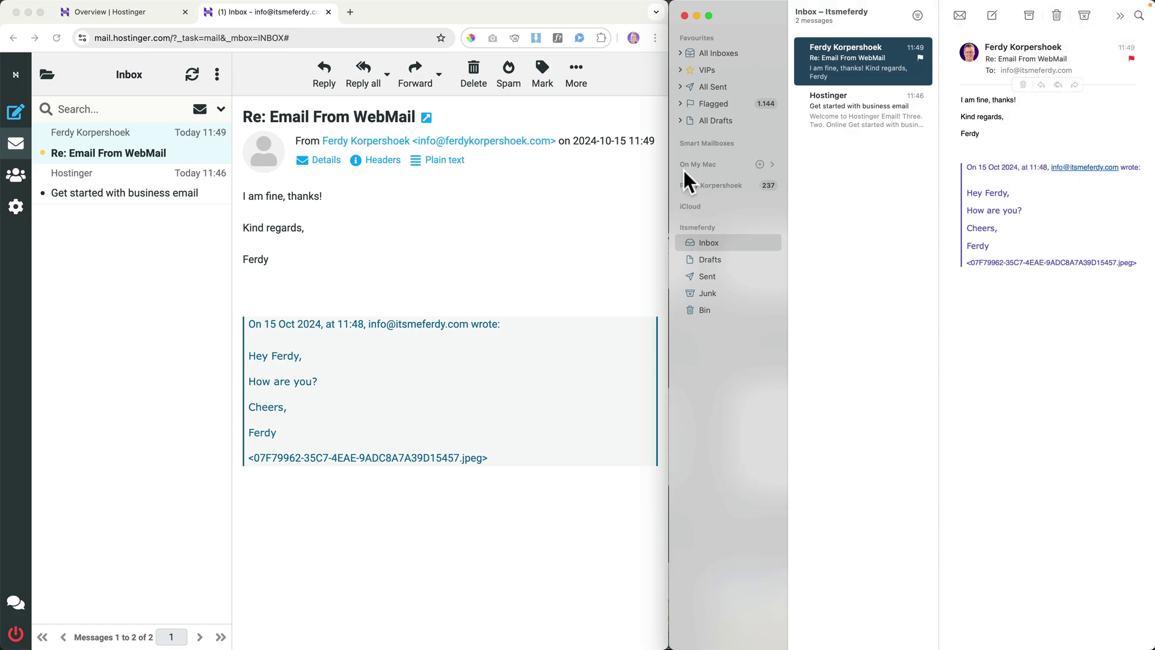
click(552, 199)
- Reload webmail and open the reply to confirm its red flag
key(super+r)
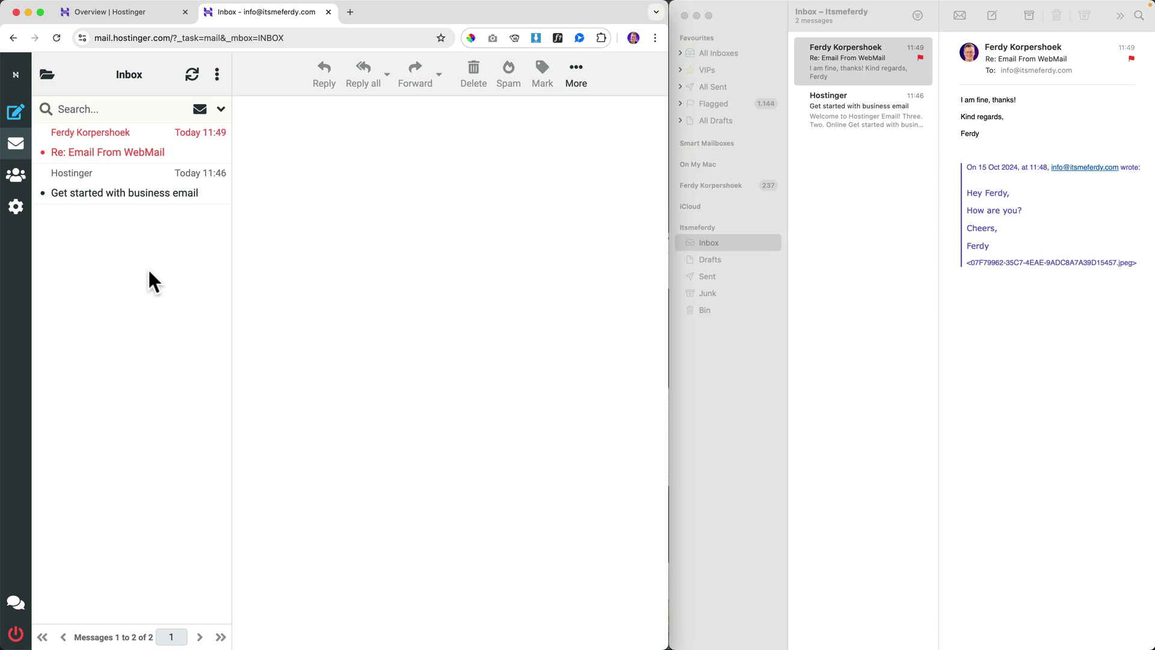
click(129, 150)
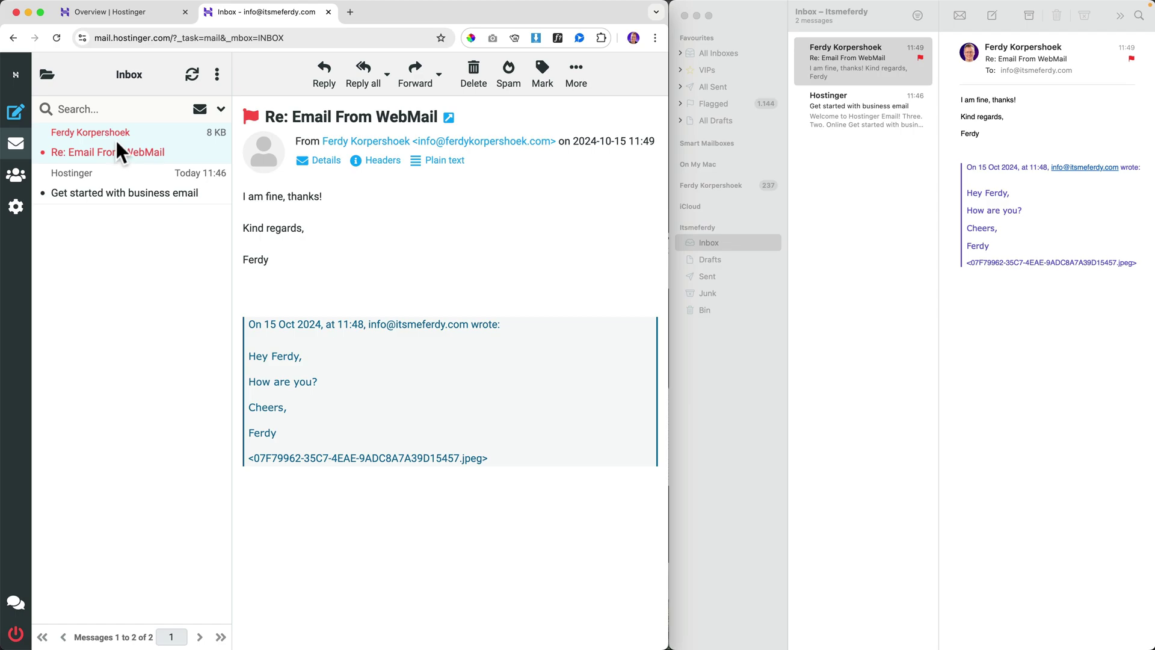
right_click(116, 140)
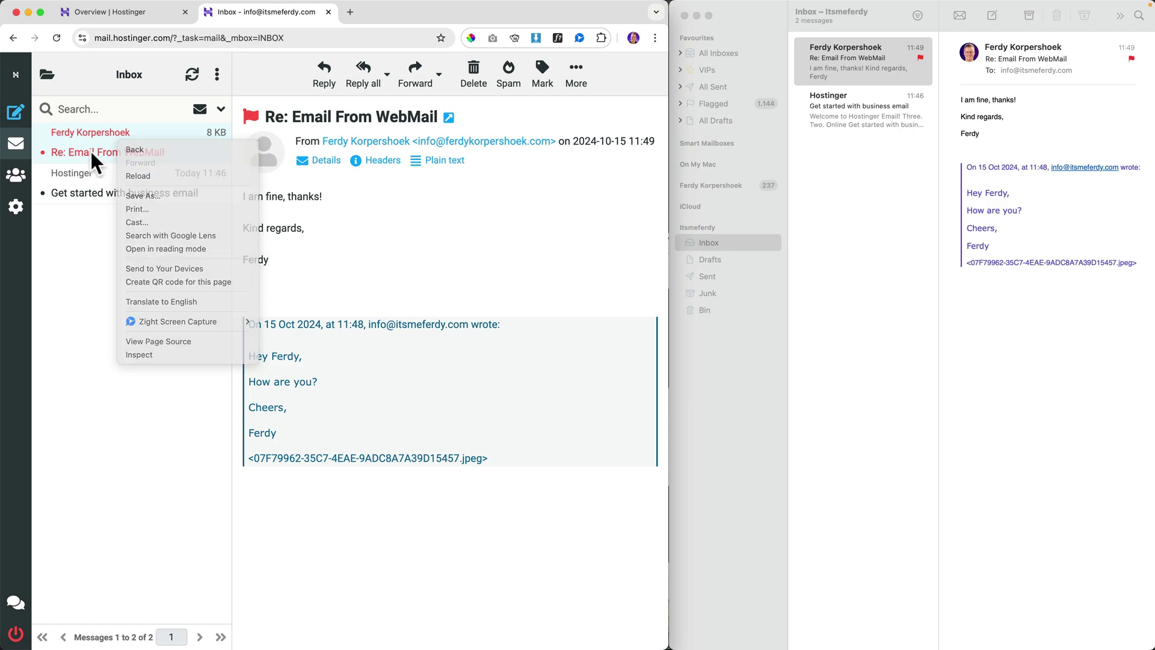
- Reply to the flagged message with 'Thanks!' and send it
click(90, 150)
click(322, 75)
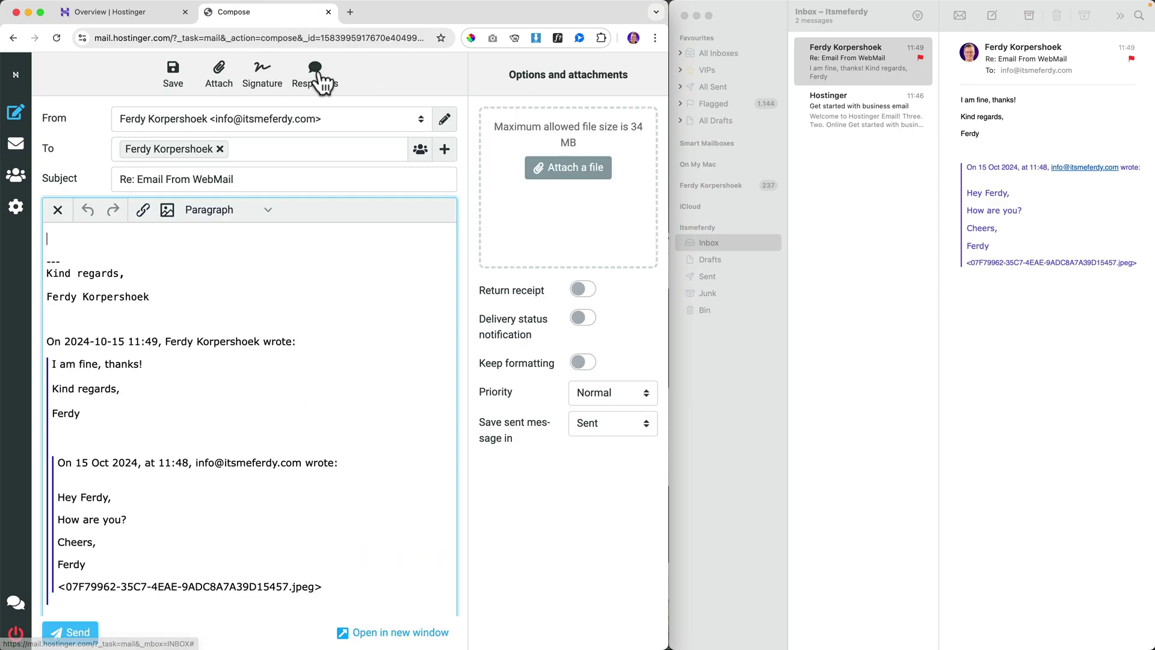
text(Thanks!)
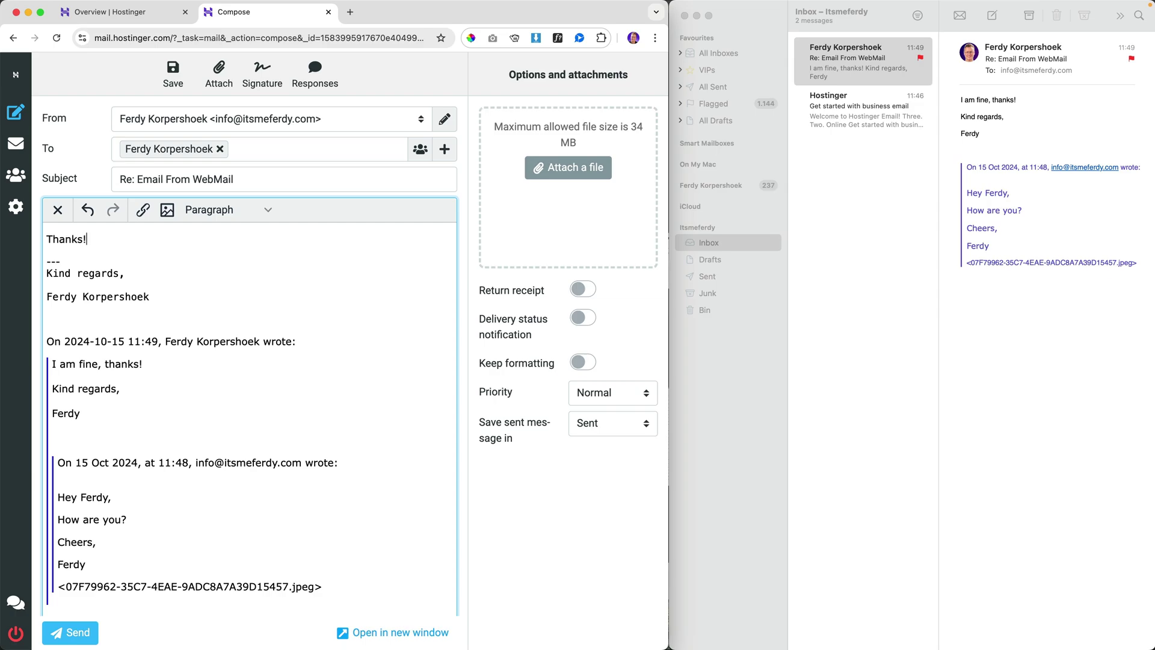
click(81, 633)
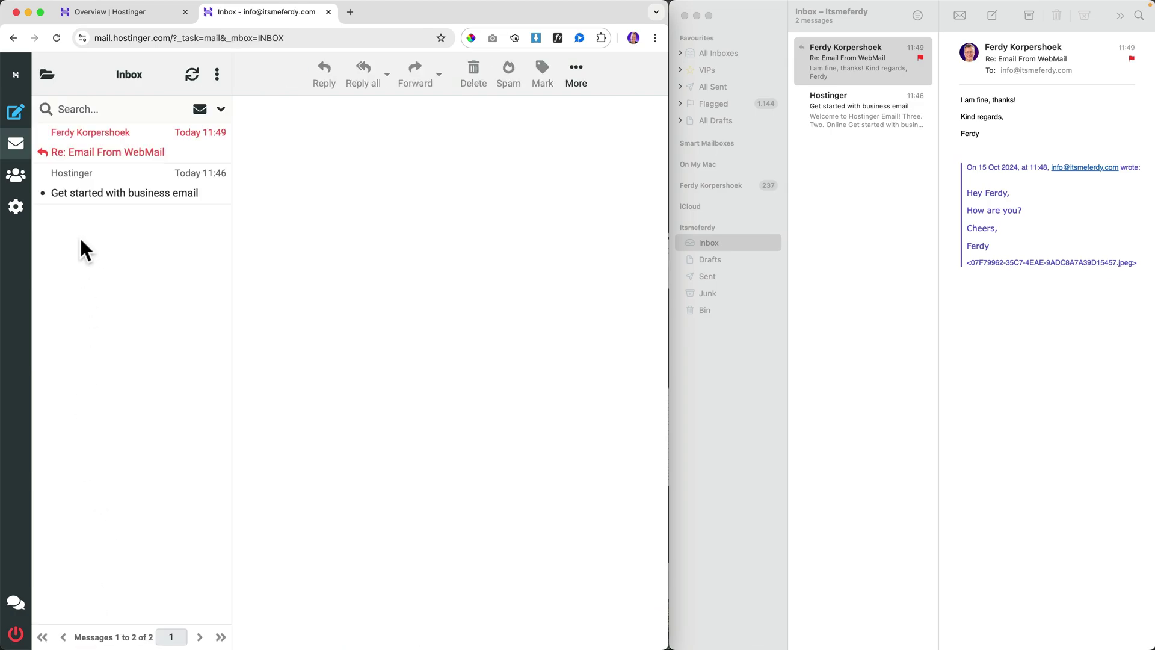
- Check the Thanks! reply in webmail's Sent folder and Apple Mail's Sent mailbox
double_click(385, 9)
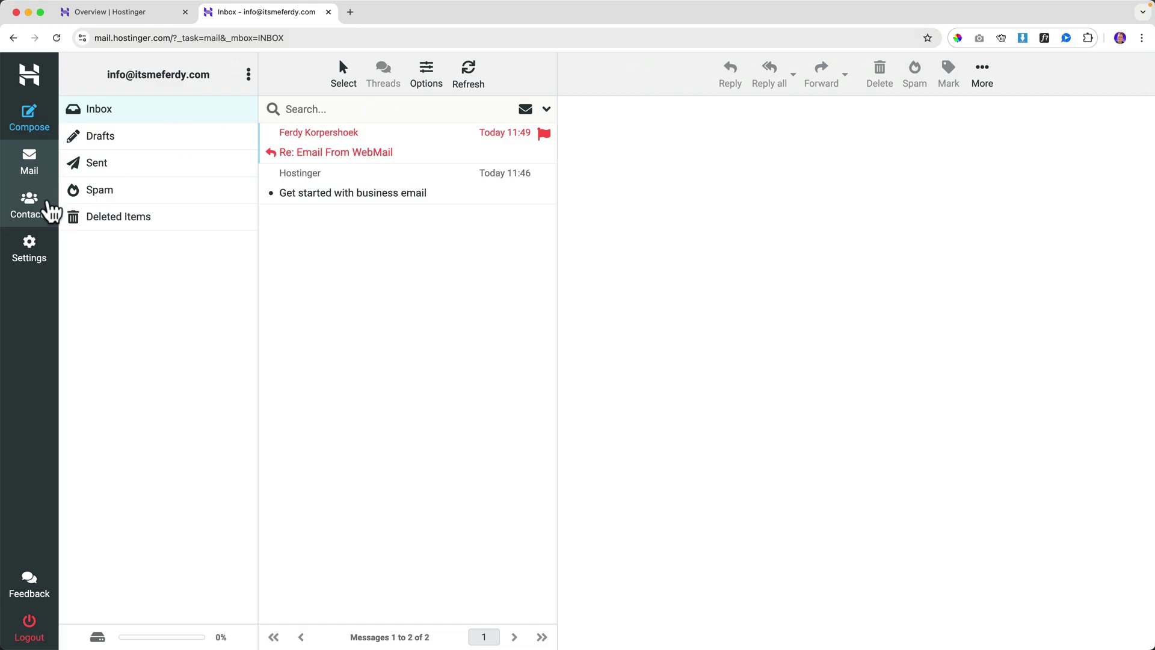
click(110, 164)
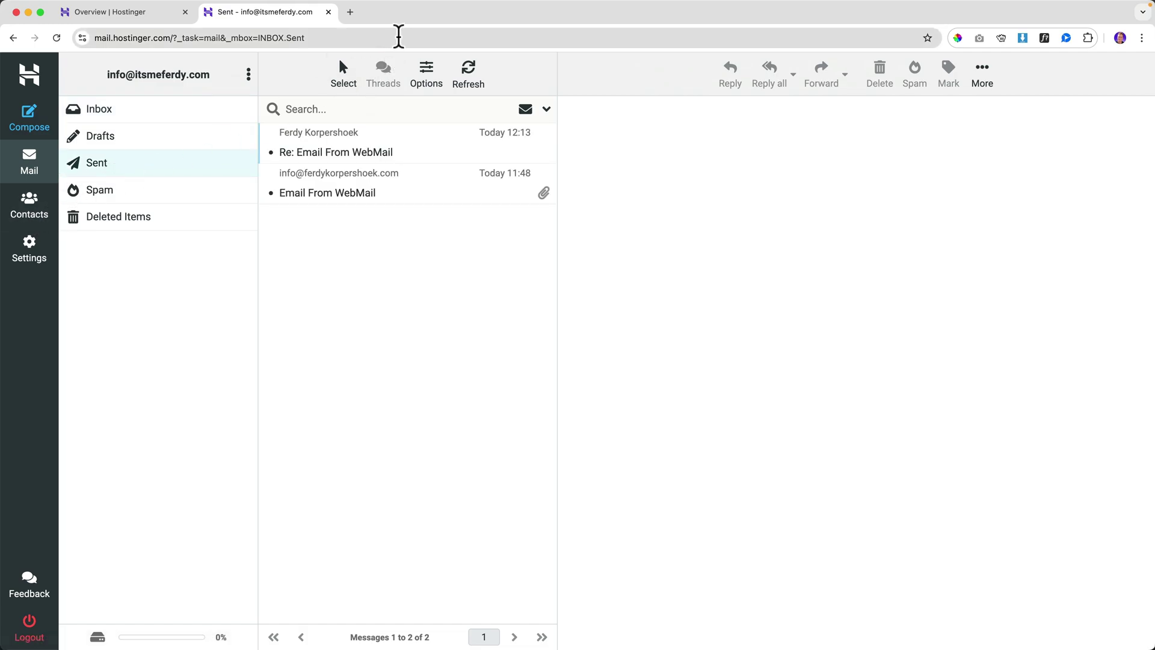
click(350, 150)
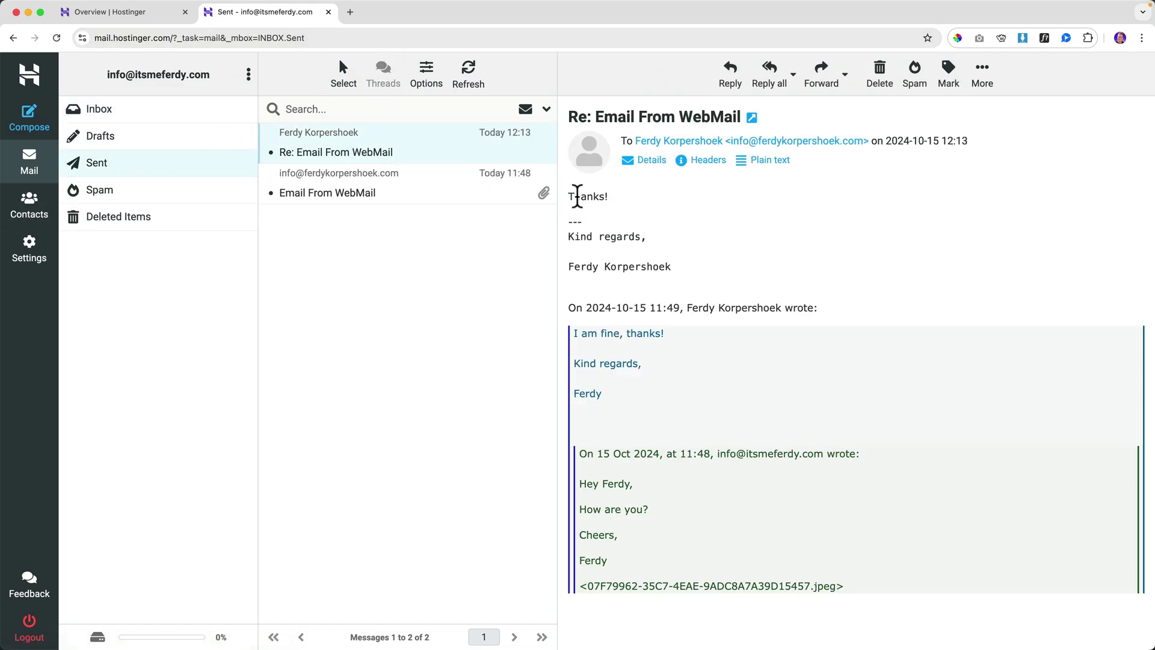
key(ctrl+shift+Left)
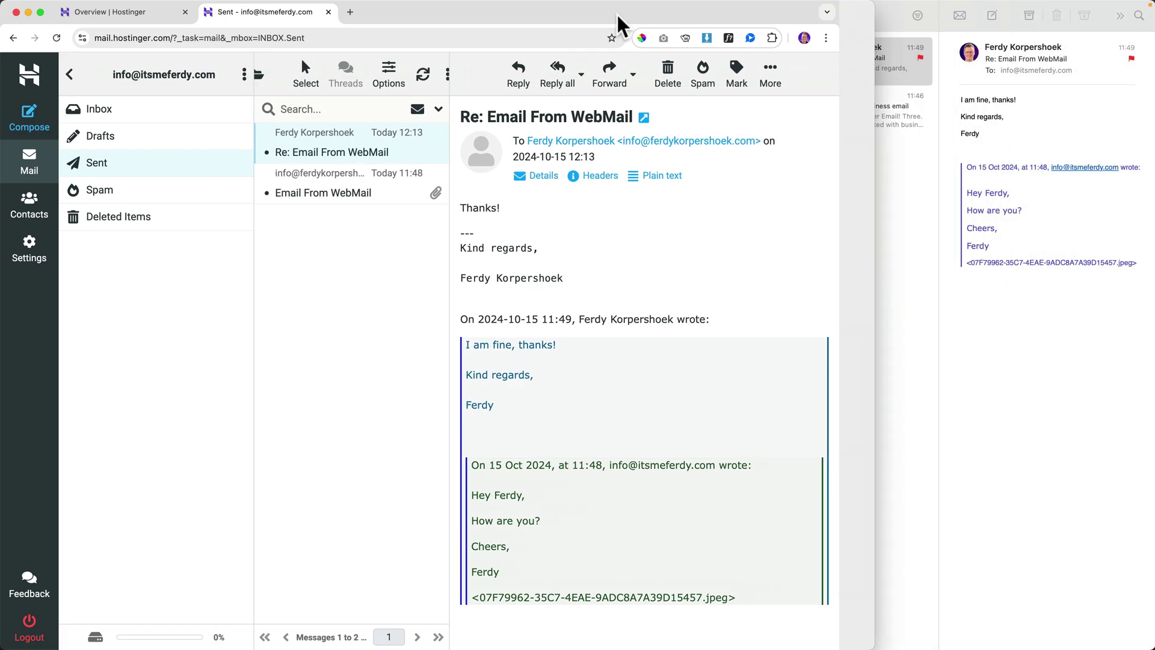
click(858, 170)
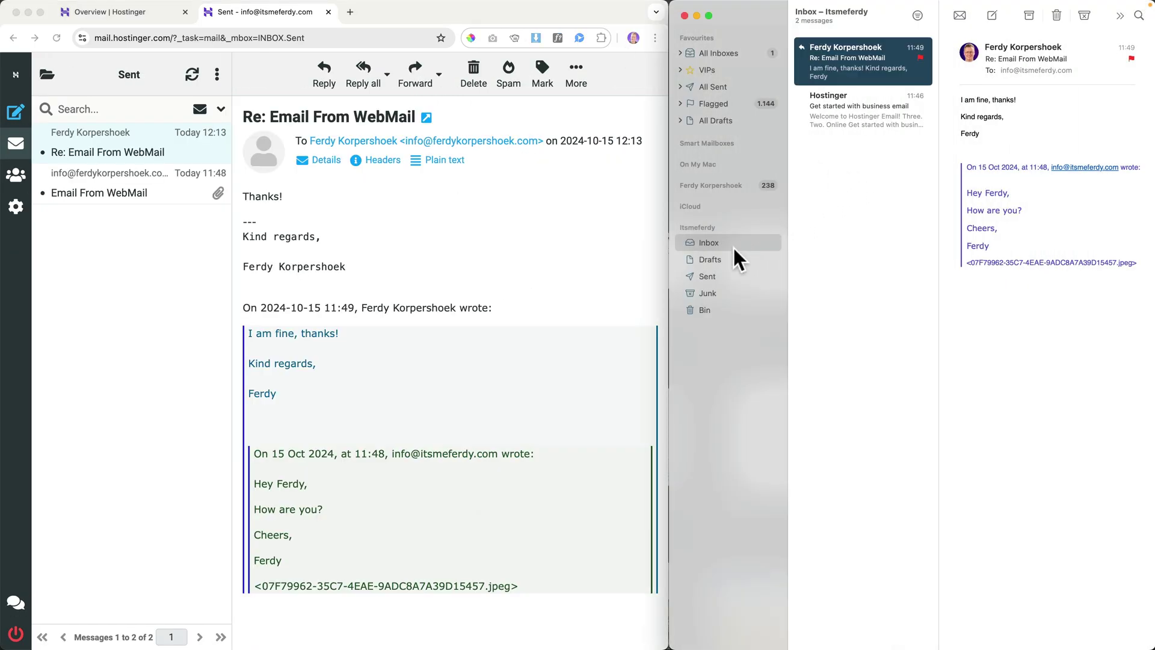
click(716, 272)
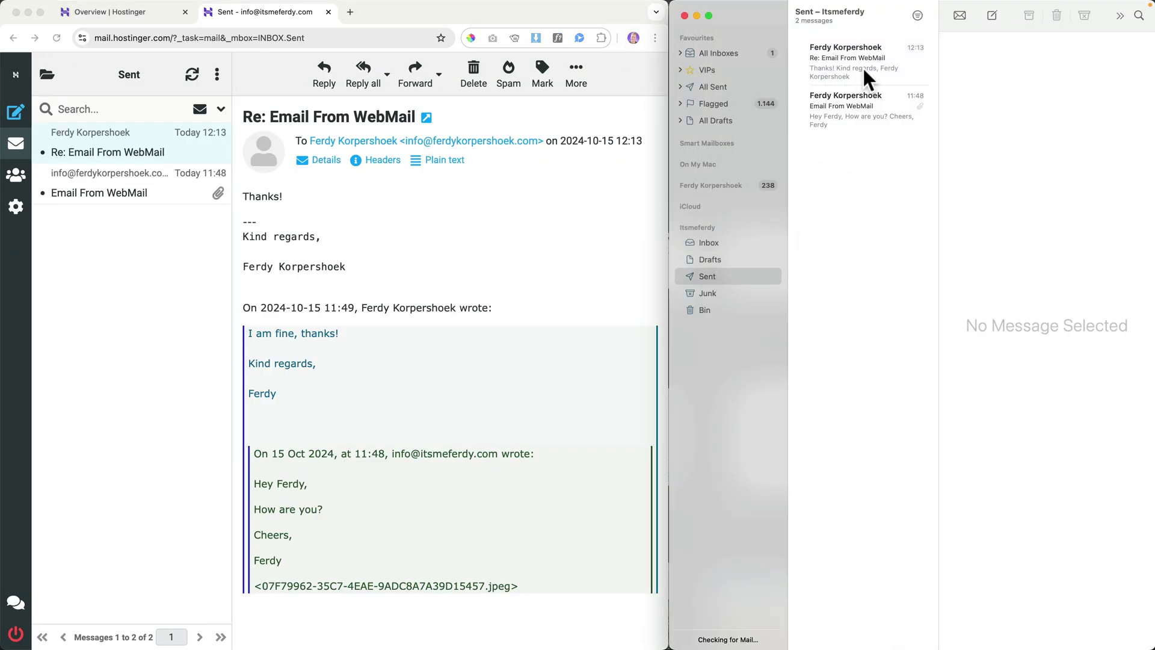
click(862, 67)
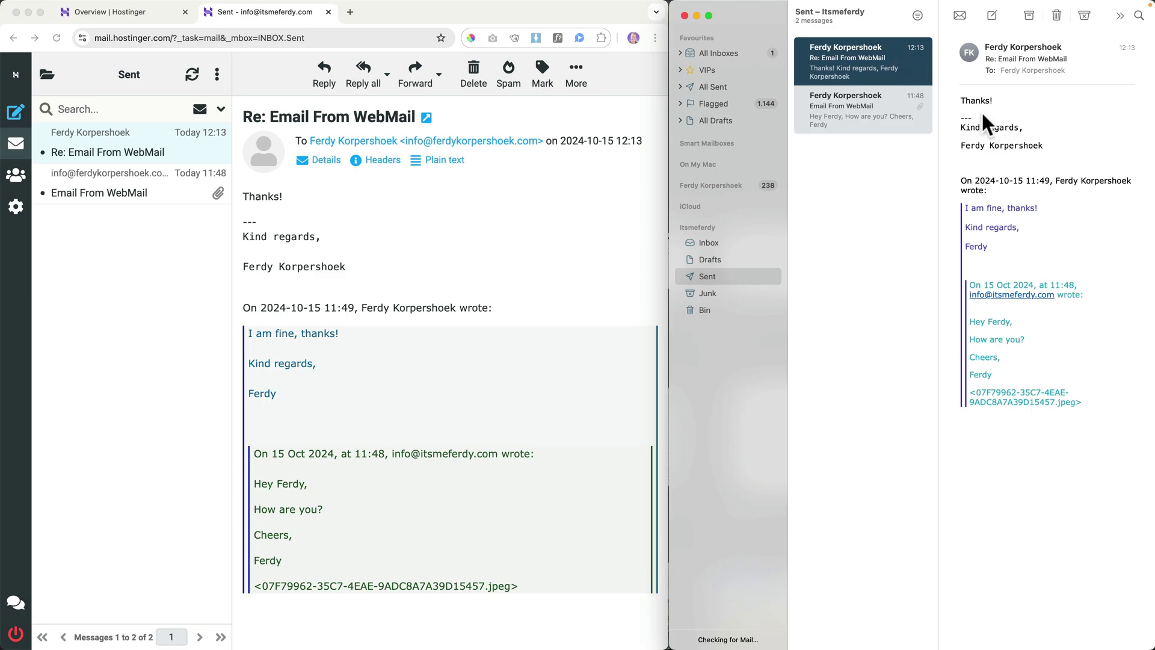
- View the earlier 'Email From WebMail' message, then return to the webmail inbox
click(493, 191)
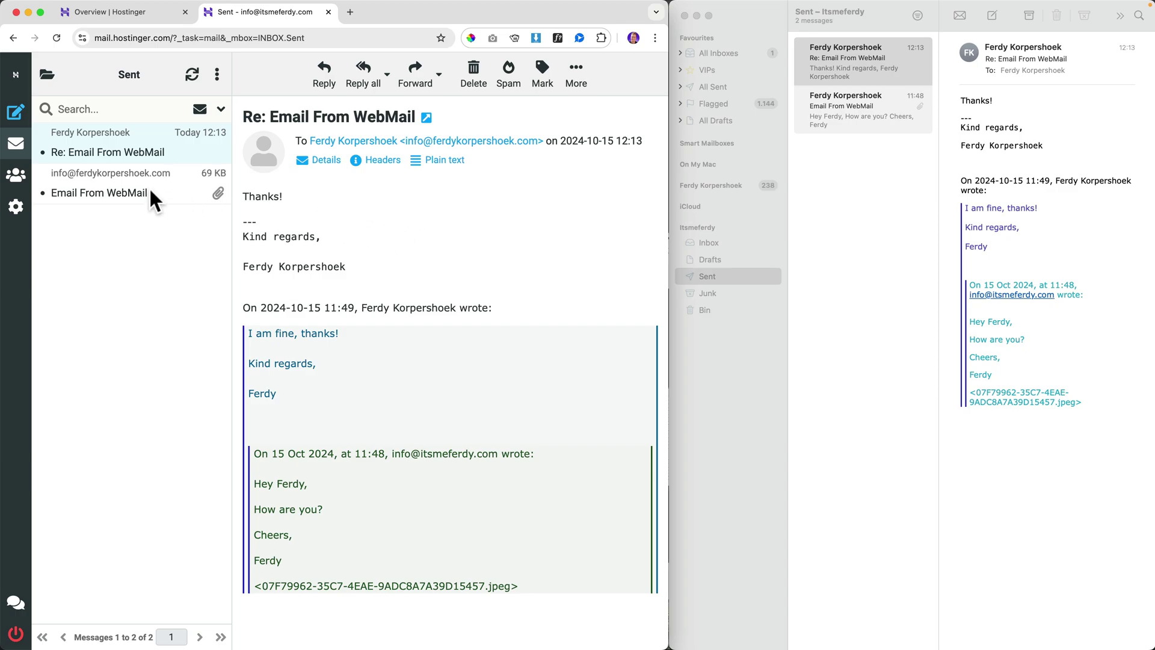
click(111, 188)
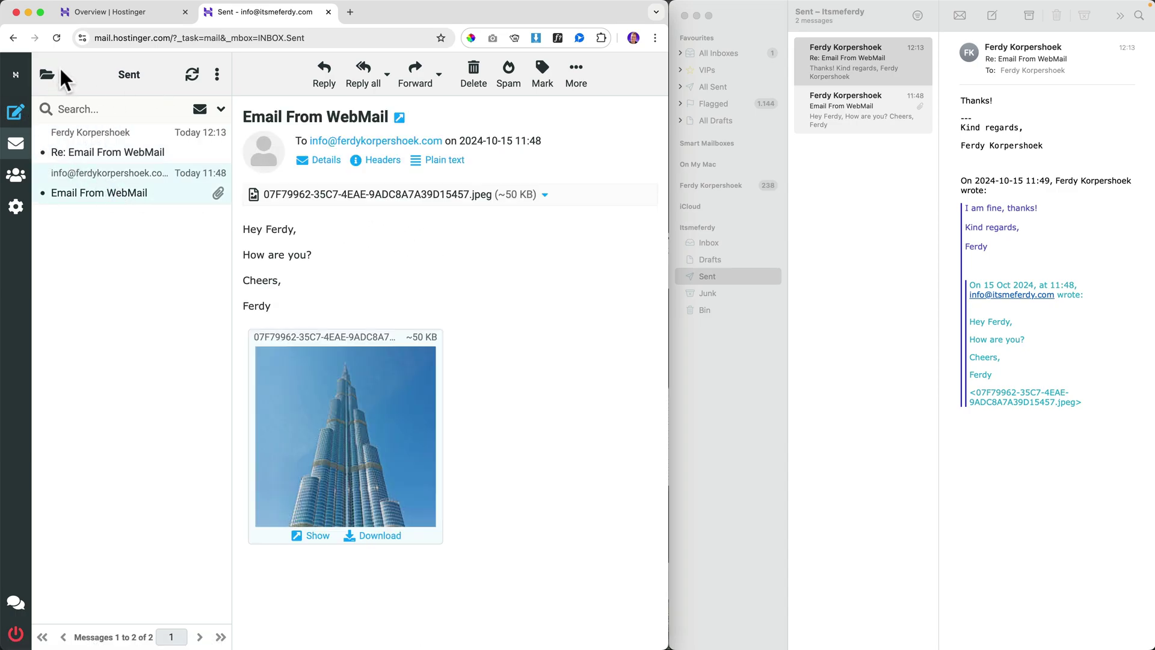
double_click(391, 4)
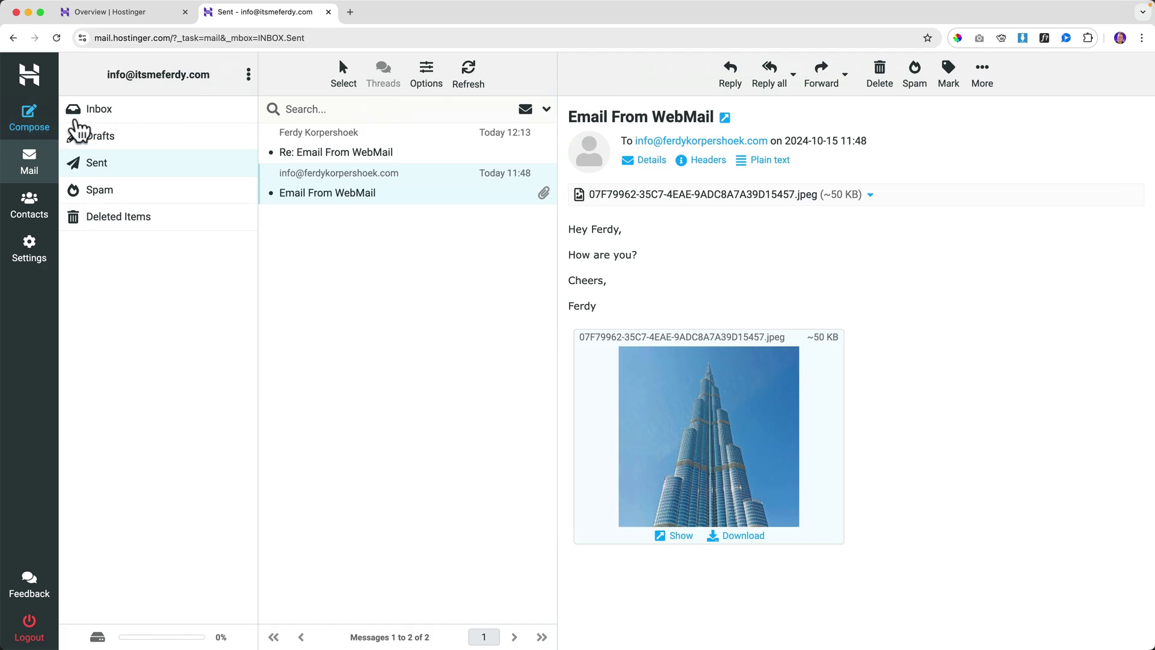
click(97, 111)
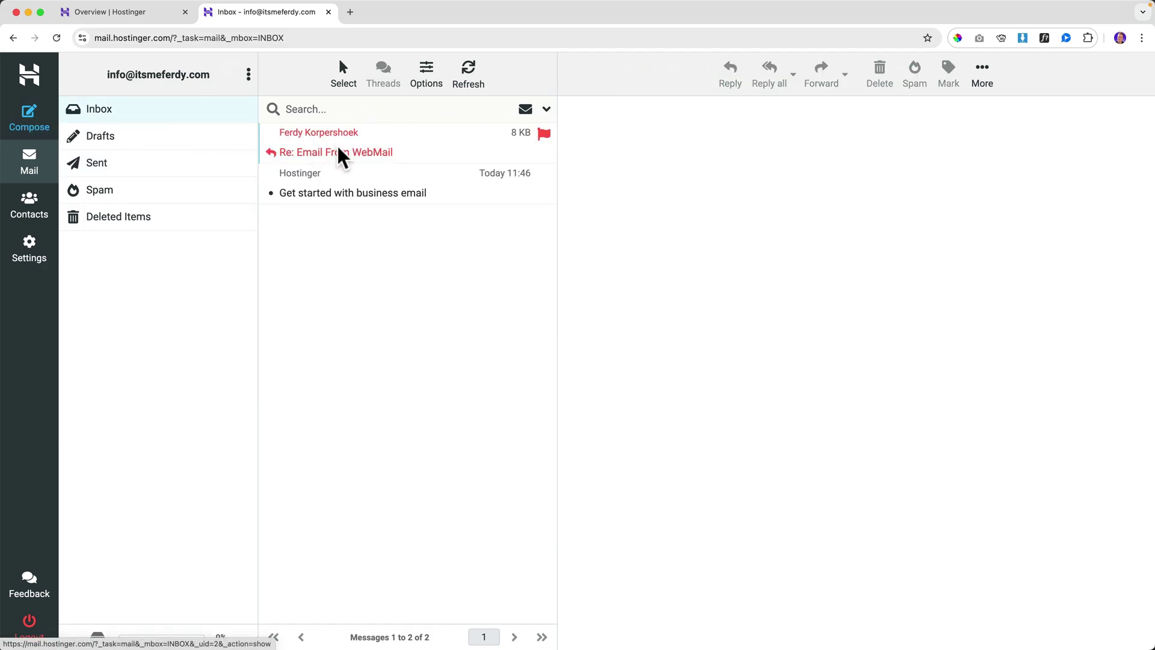
- Mark the WebMail reply as unflagged in Hostinger Webmail
click(444, 155)
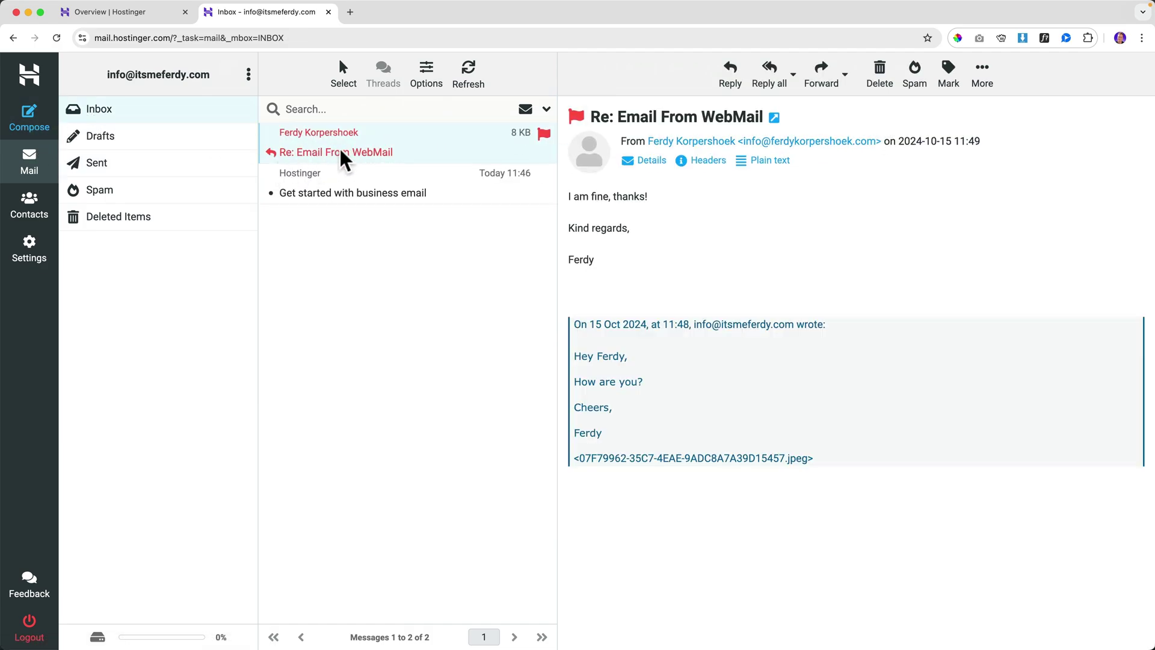
click(947, 78)
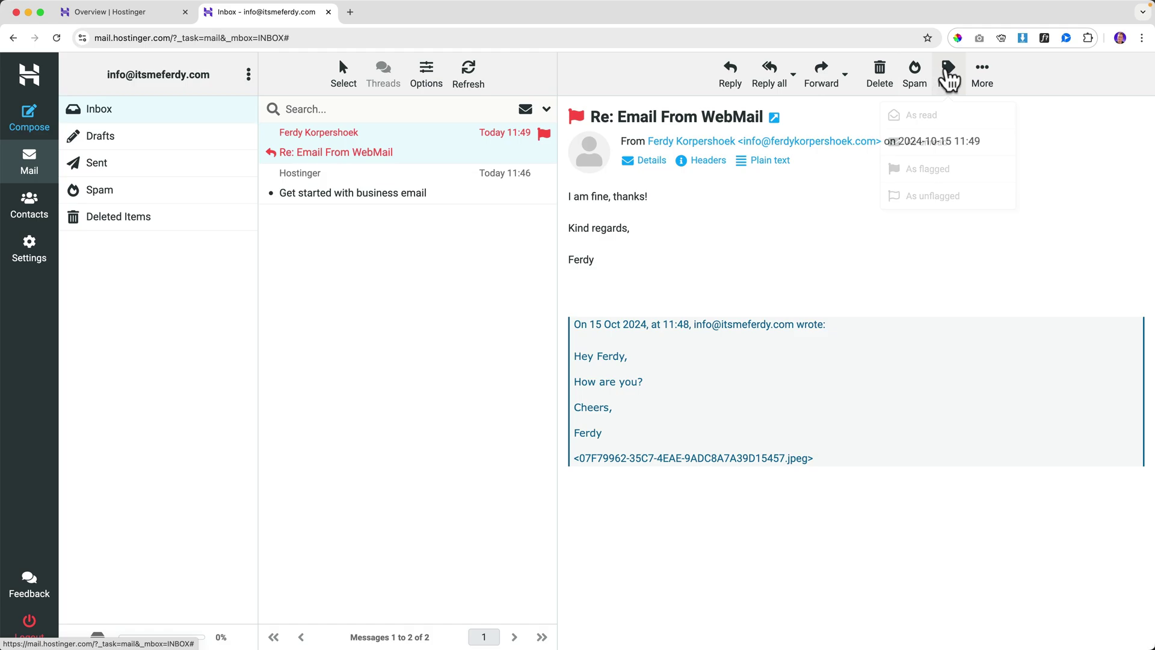
click(929, 195)
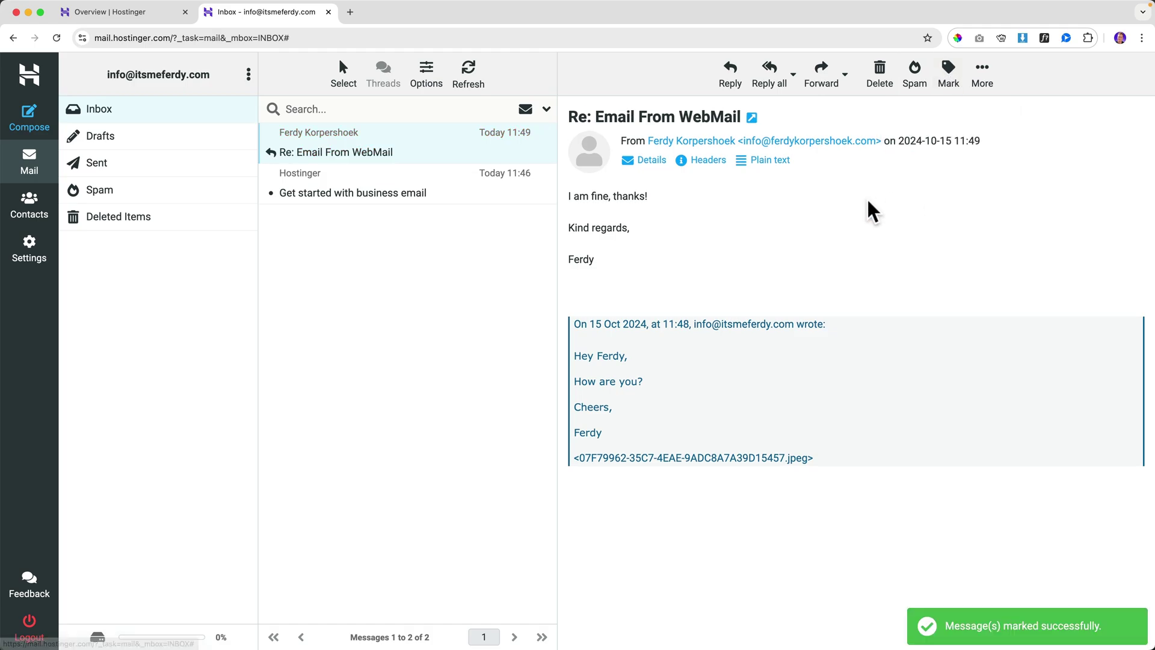
- Flag the Hostinger 'Get started with business email' message in Apple Mail's Itsmeferdy inbox
click(666, 632)
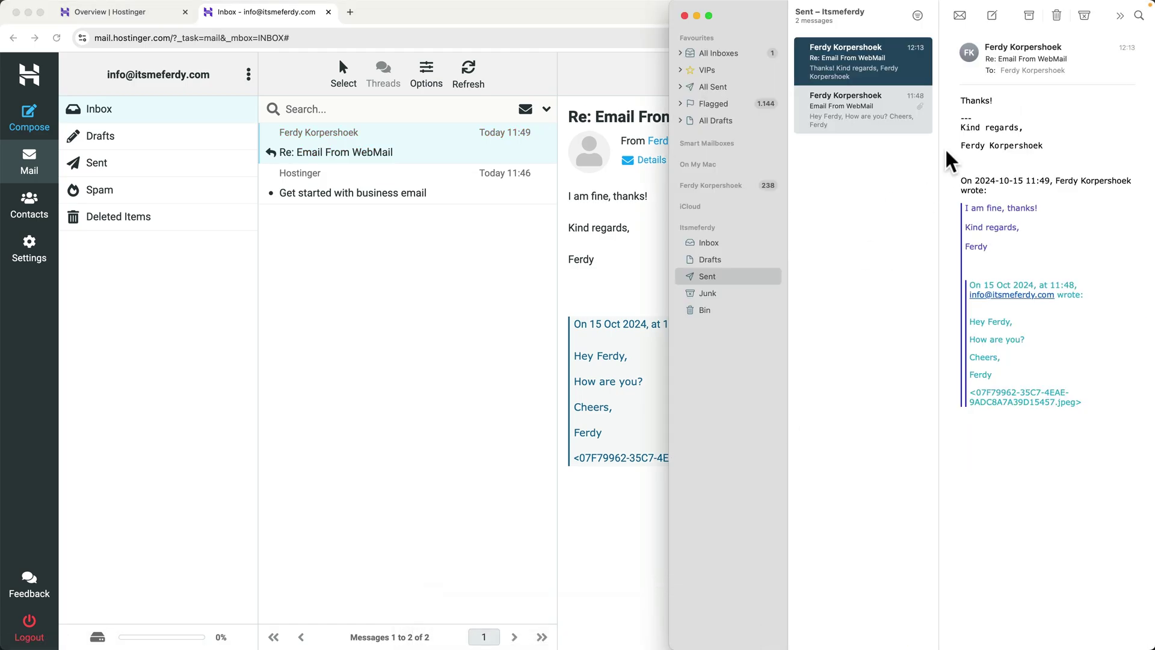
click(727, 244)
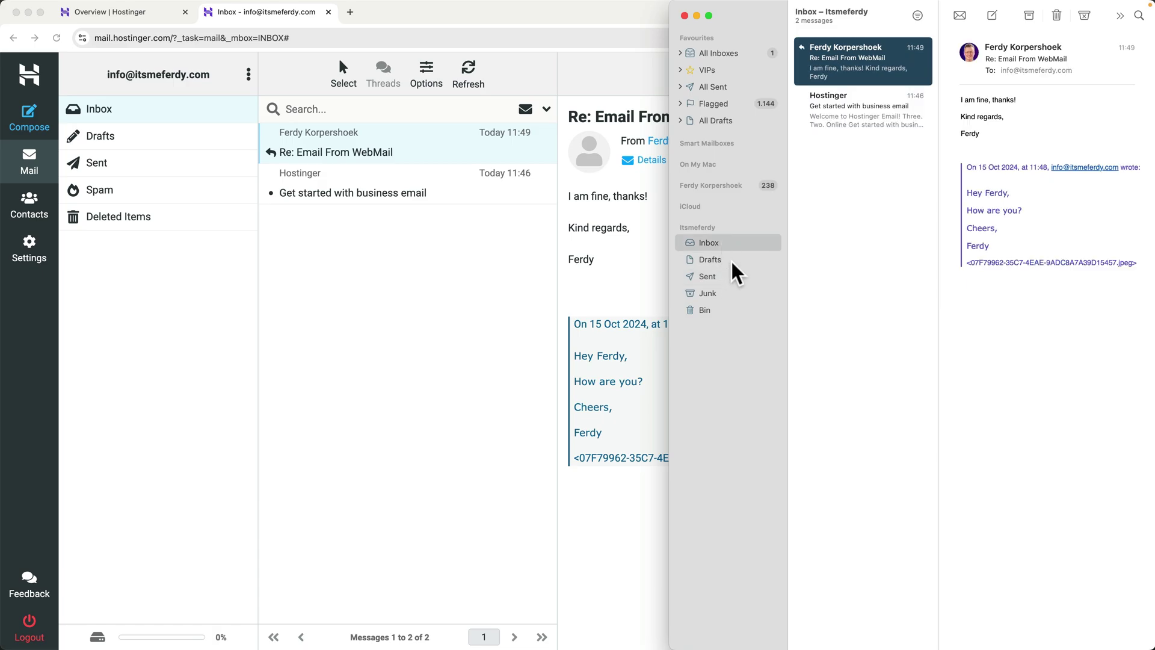
click(870, 123)
click(858, 73)
click(859, 123)
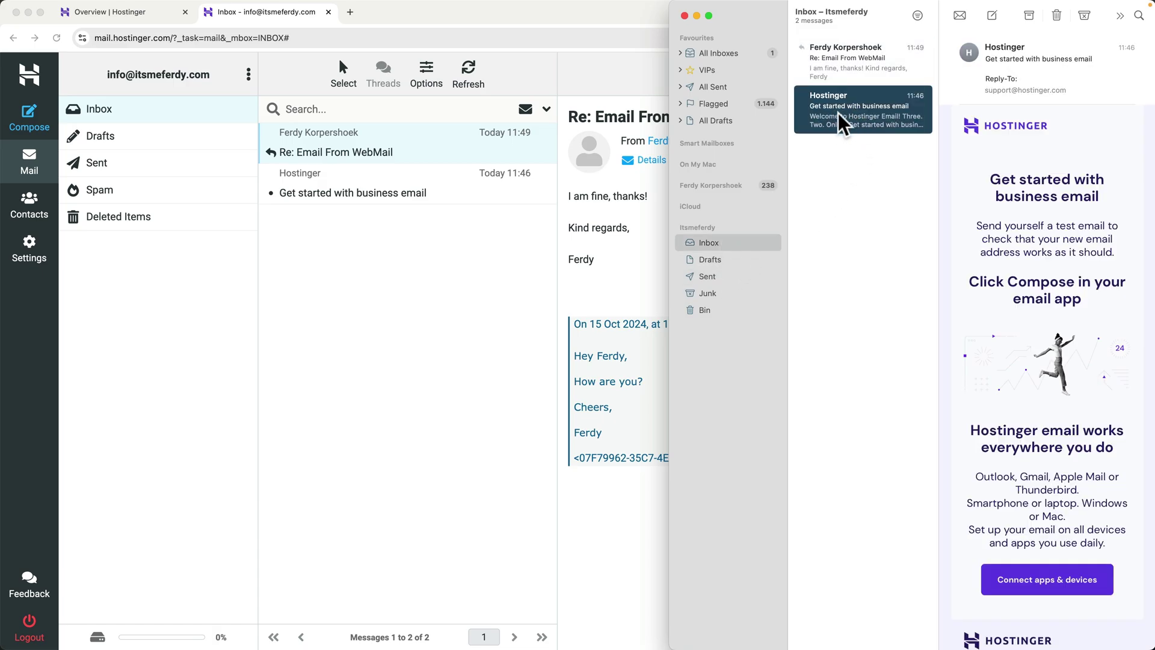
double_click(775, 15)
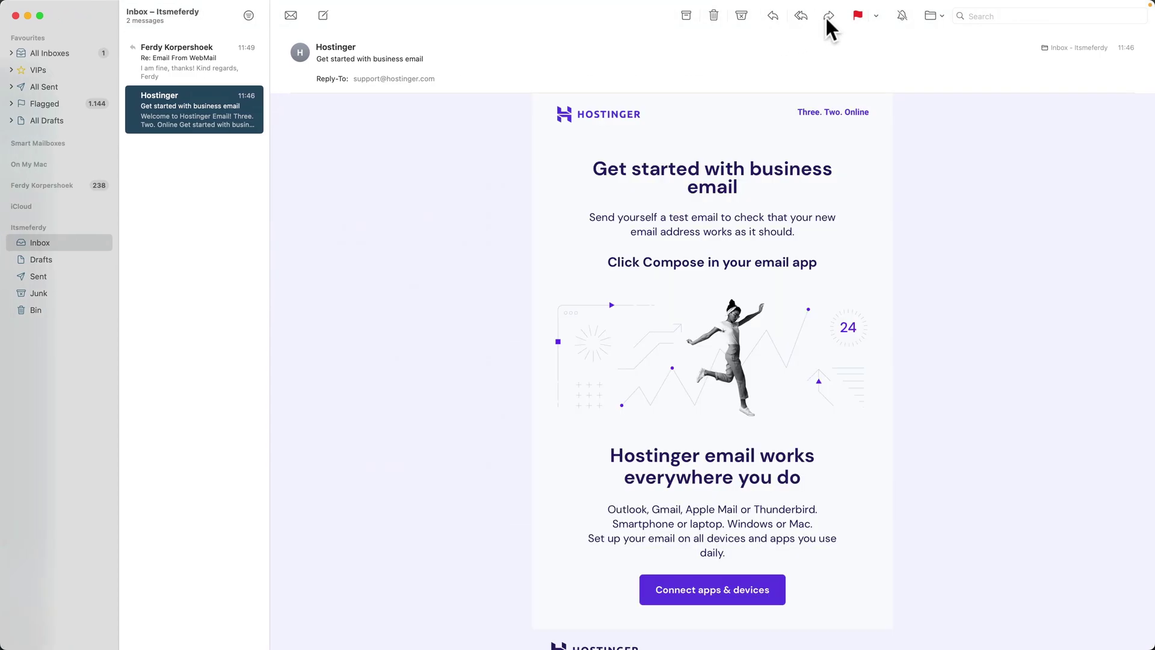
click(858, 18)
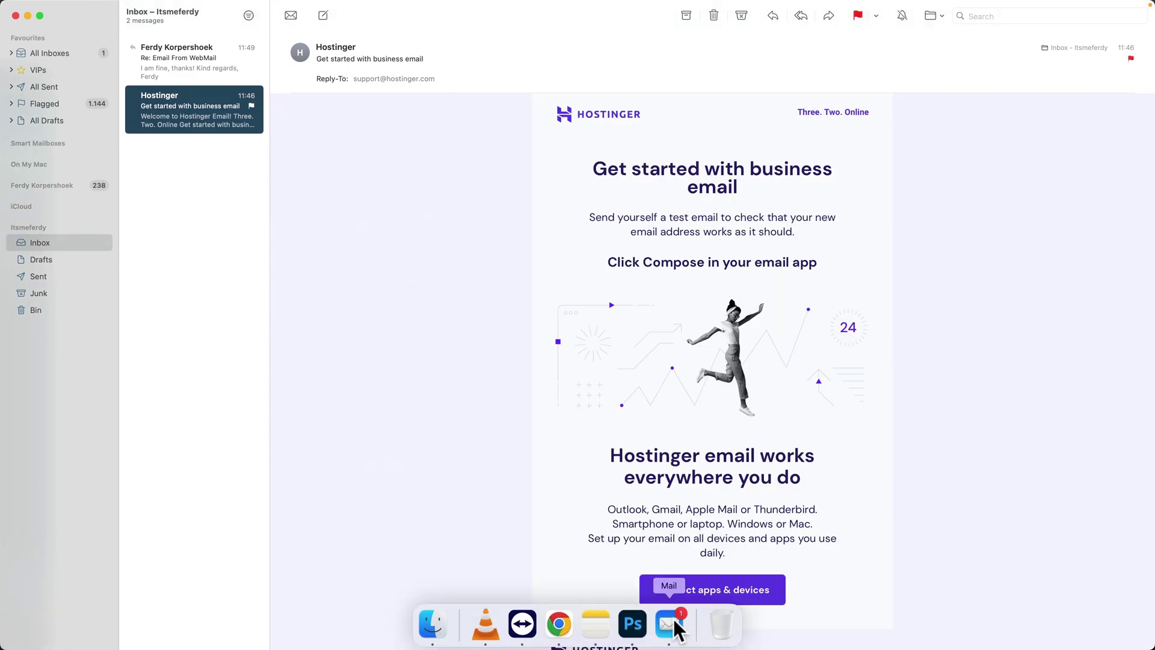
click(551, 626)
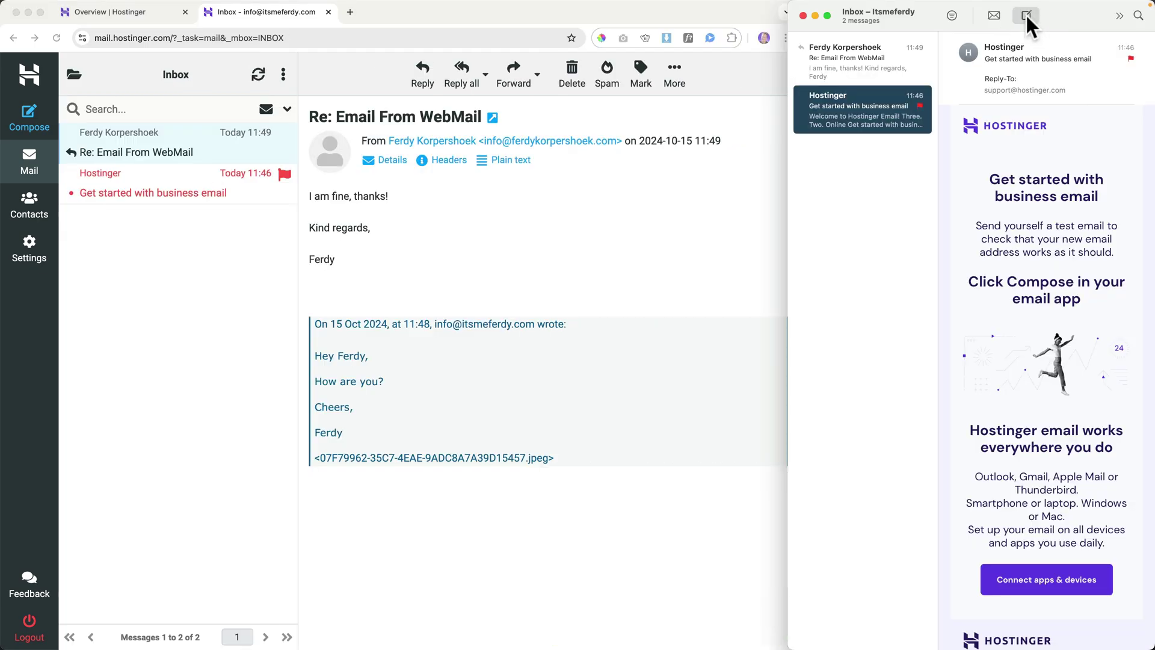
- Send a 'Hey there' email reading 'Hey there!' from the business account to its own address
click(1027, 17)
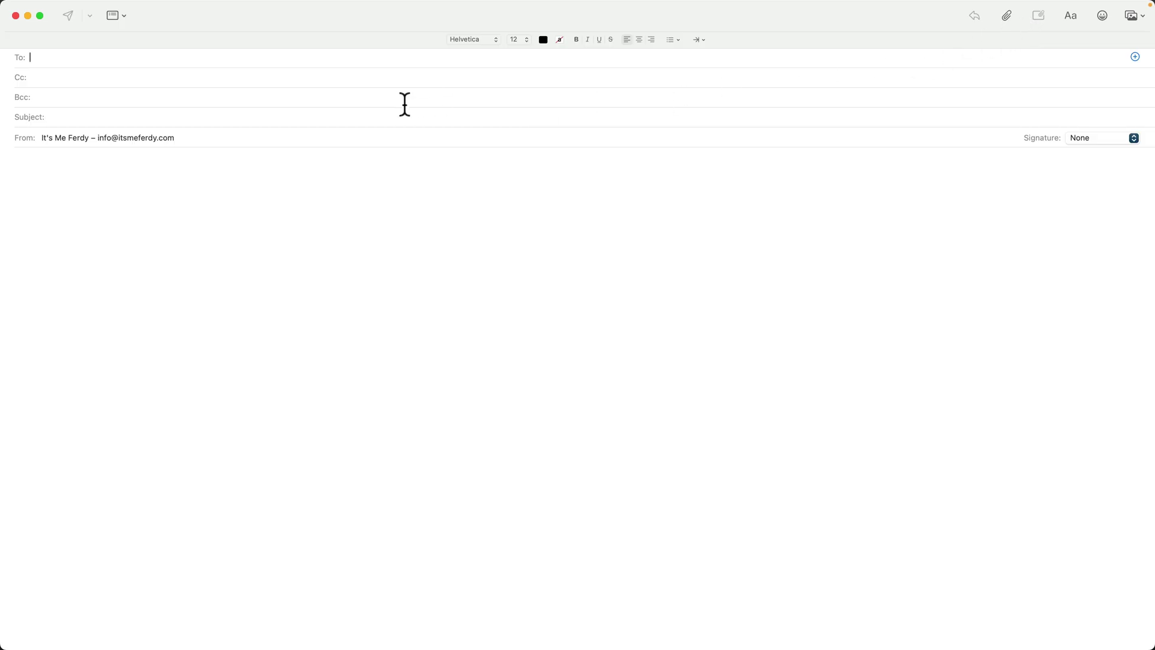
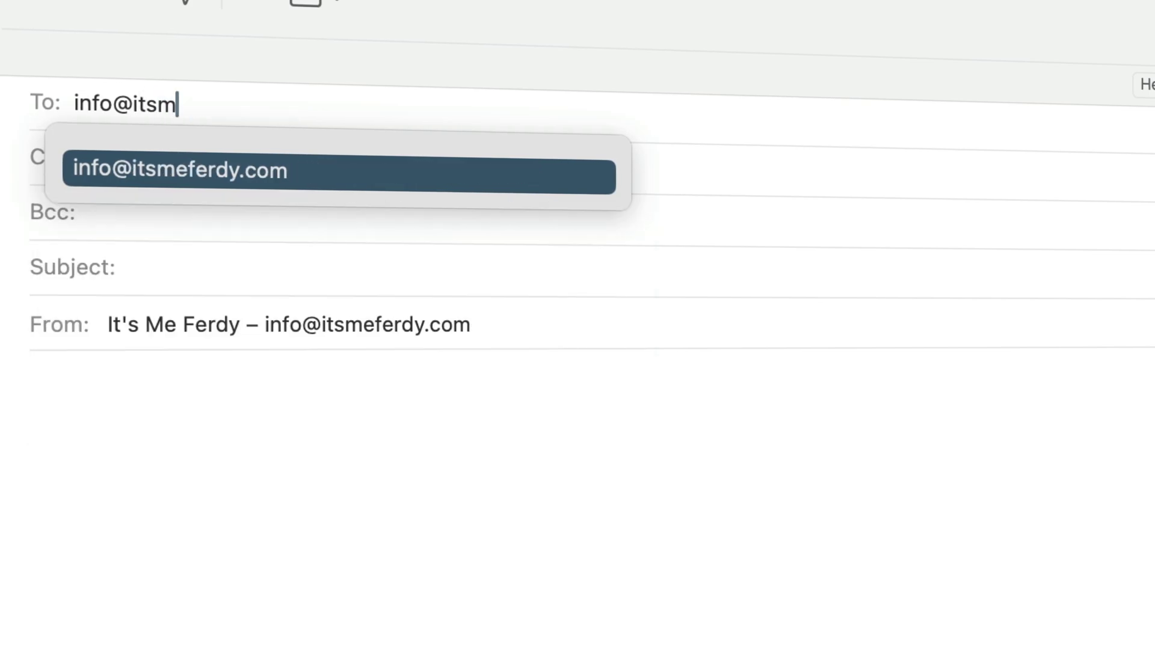
key(Tab)
key(Tab)
key(Tab)
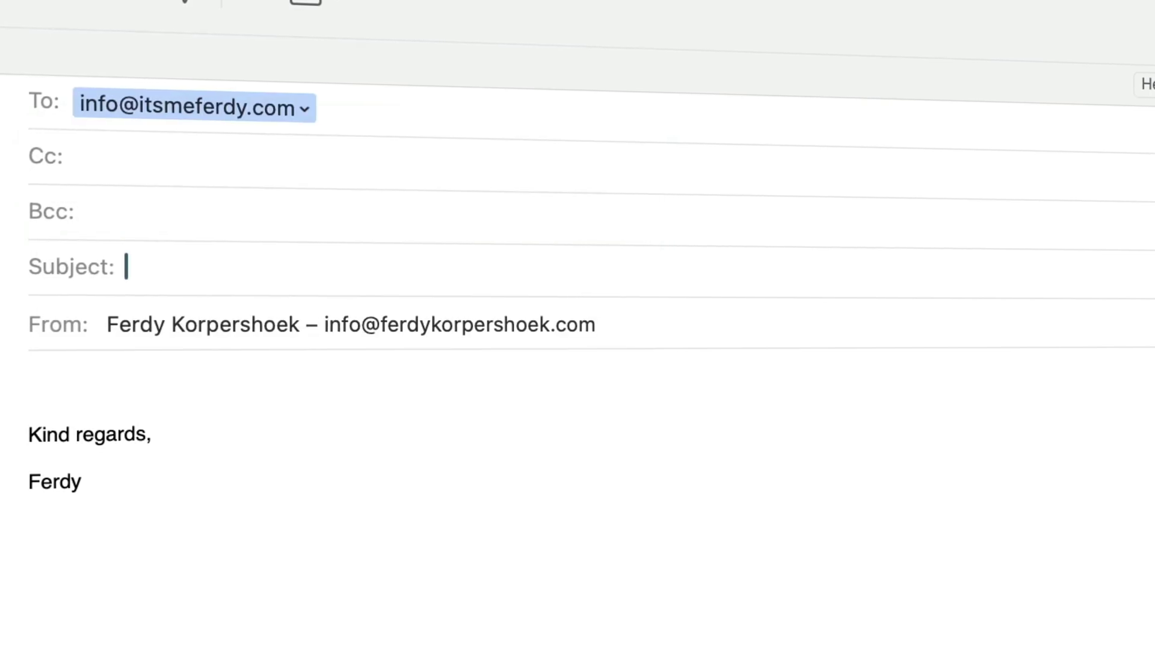
text(Hey there)
key(Tab)
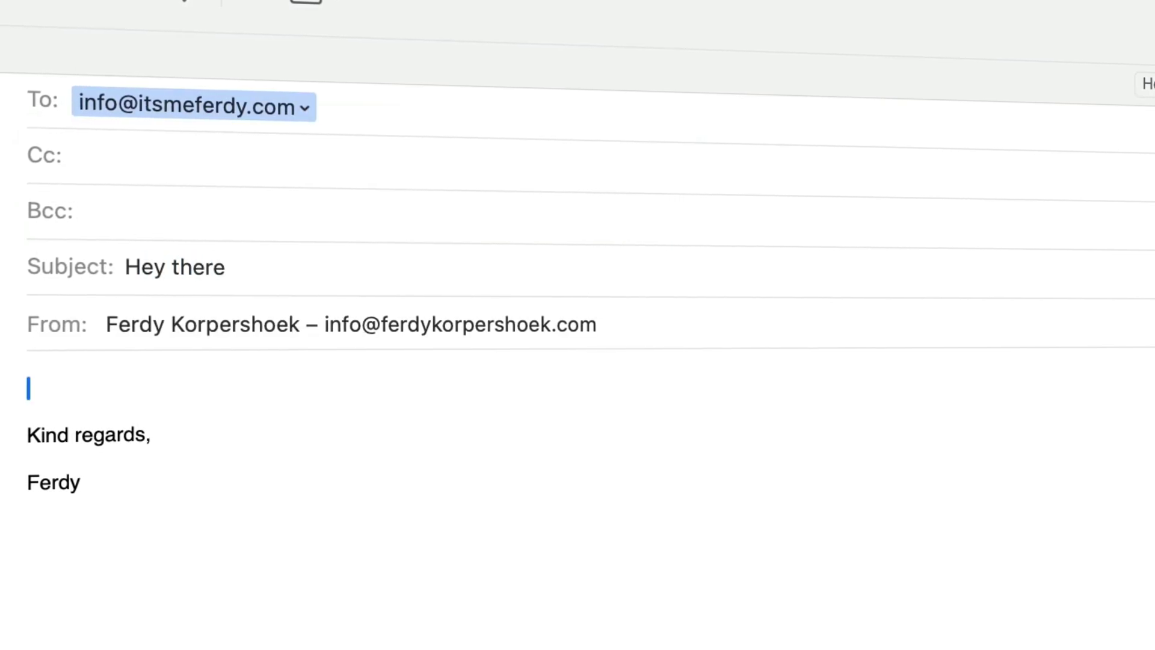
click(436, 328)
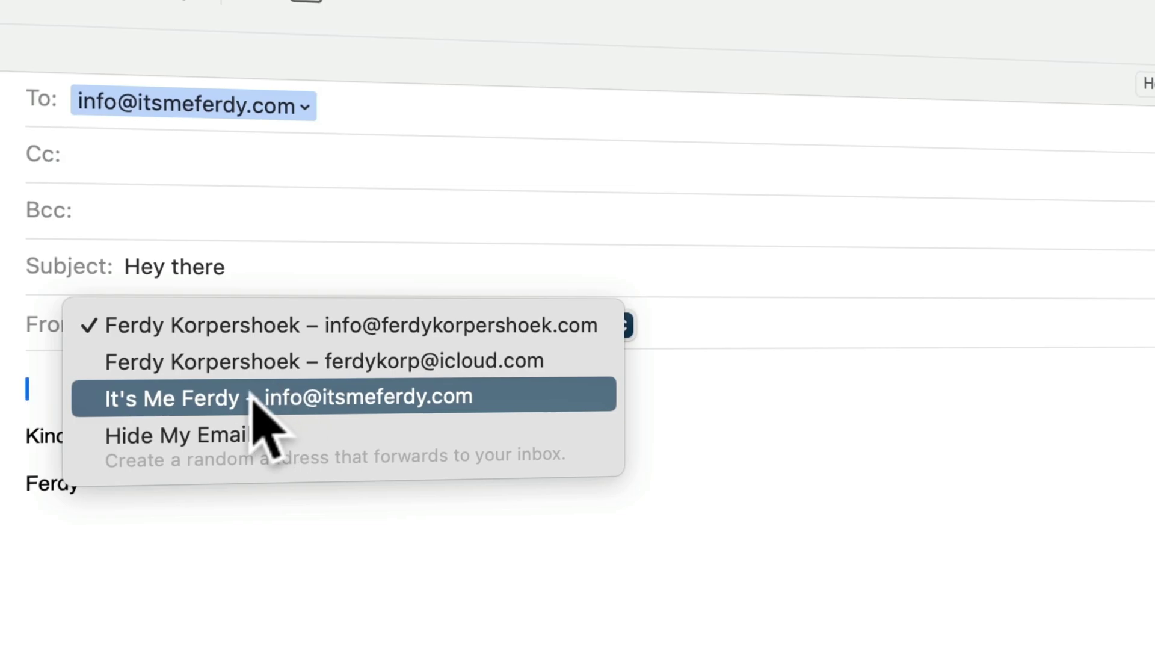
click(256, 394)
text(Hey there!)
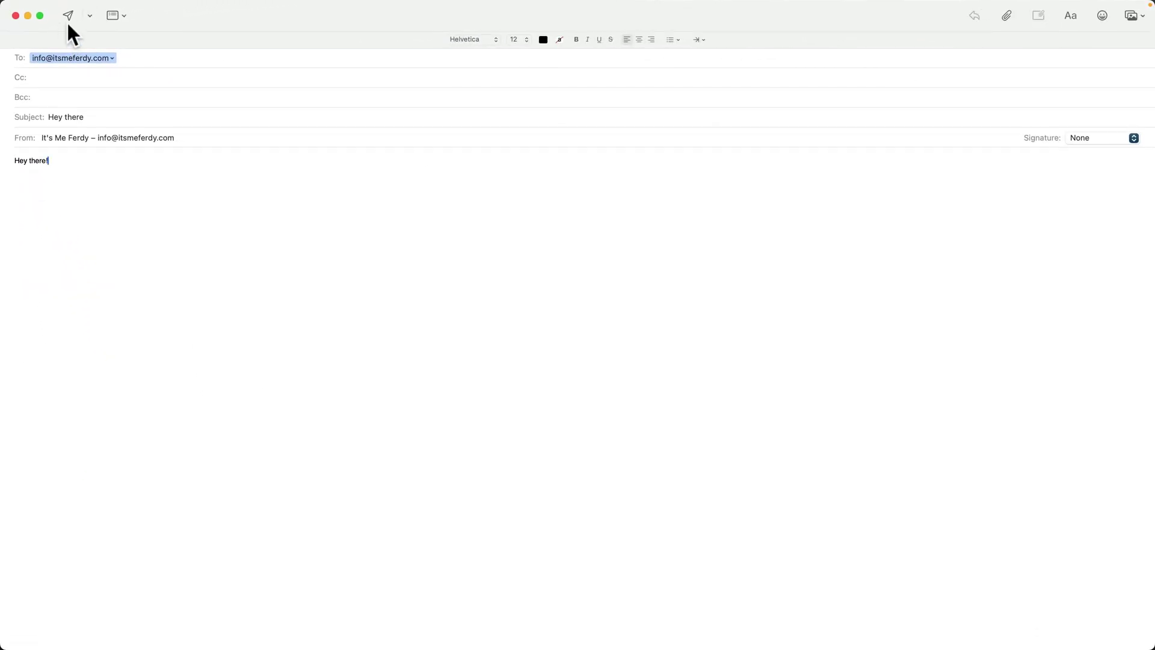
click(77, 12)
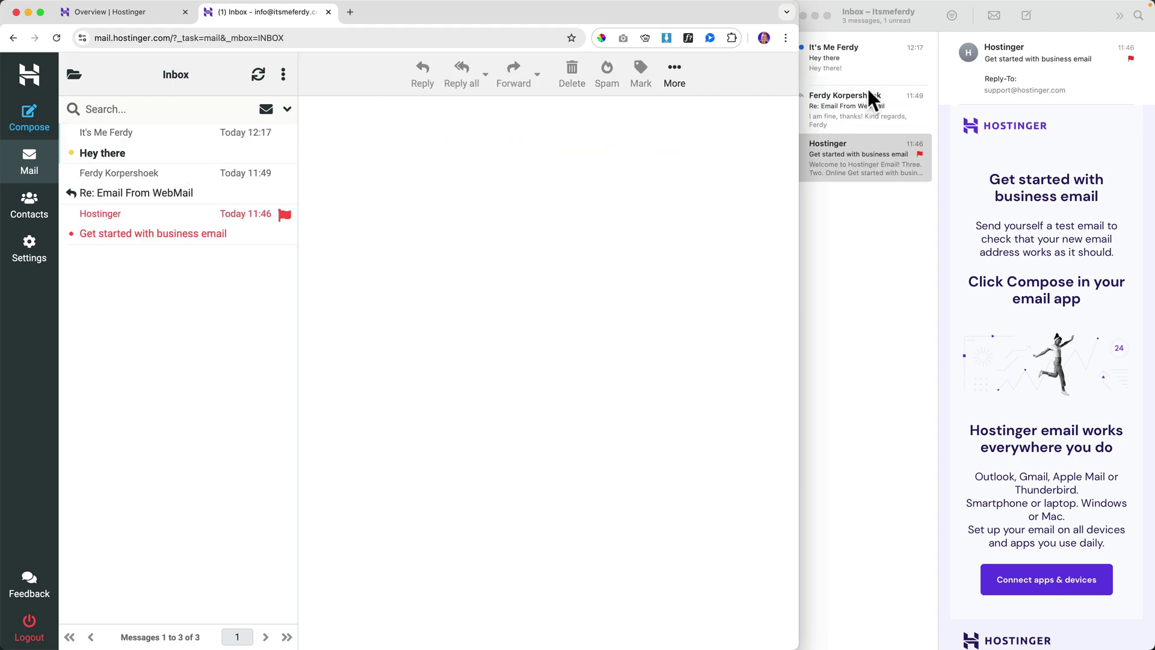
- Open the Hey there message in webmail and send a 'Hey!' reply
click(858, 59)
click(860, 58)
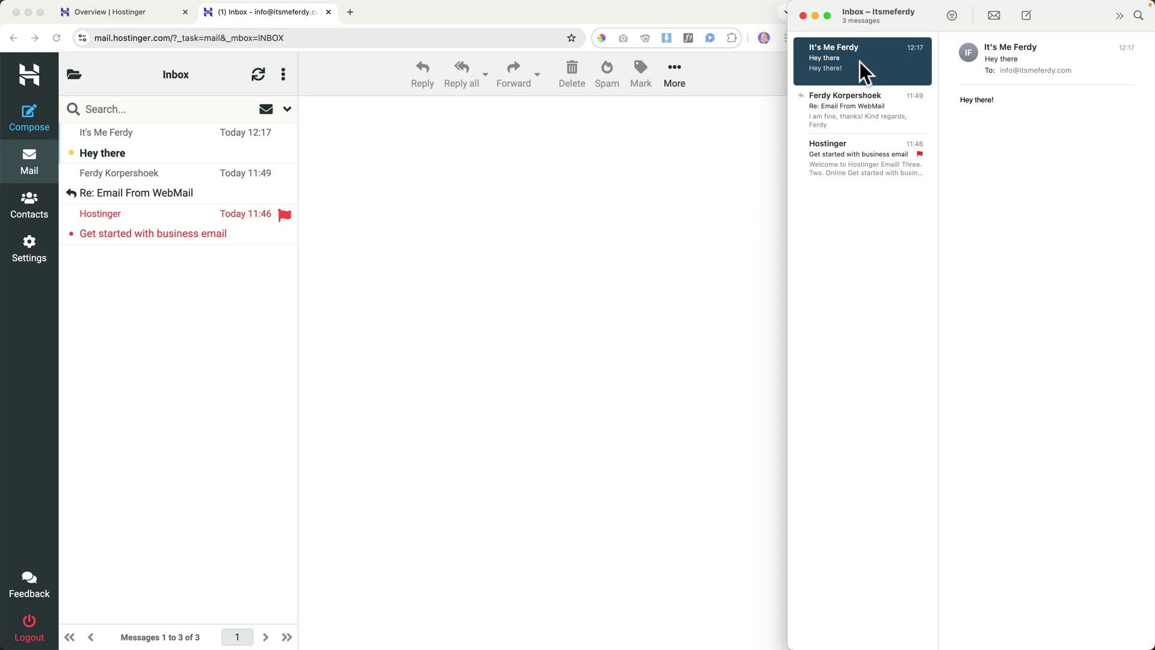
click(117, 292)
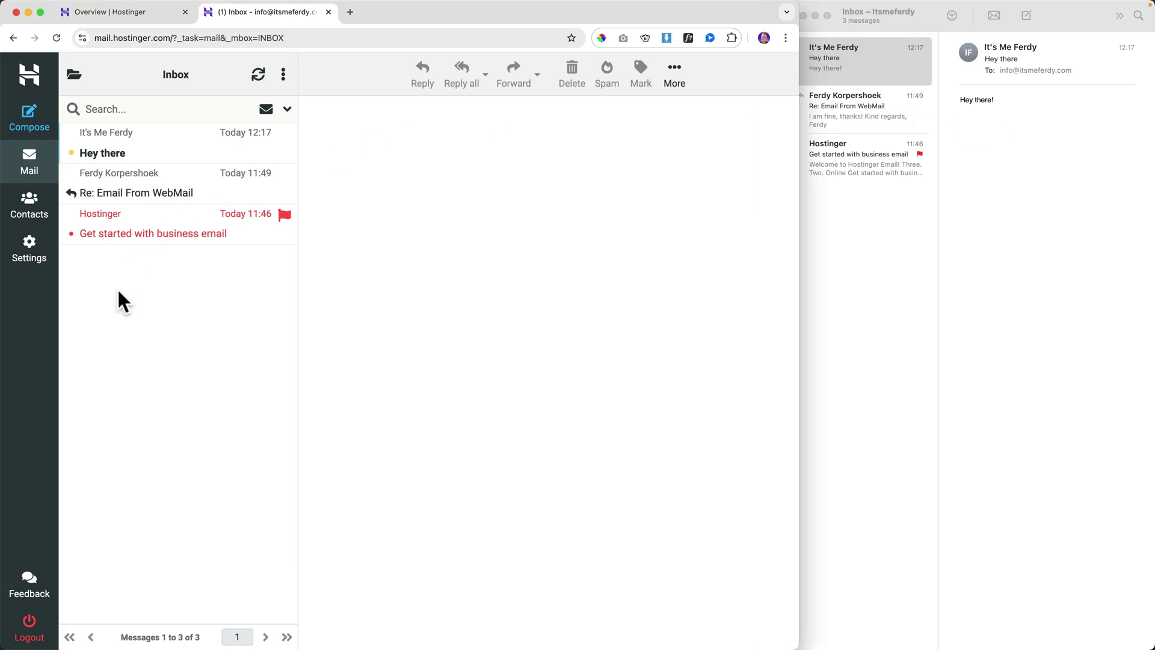
click(138, 133)
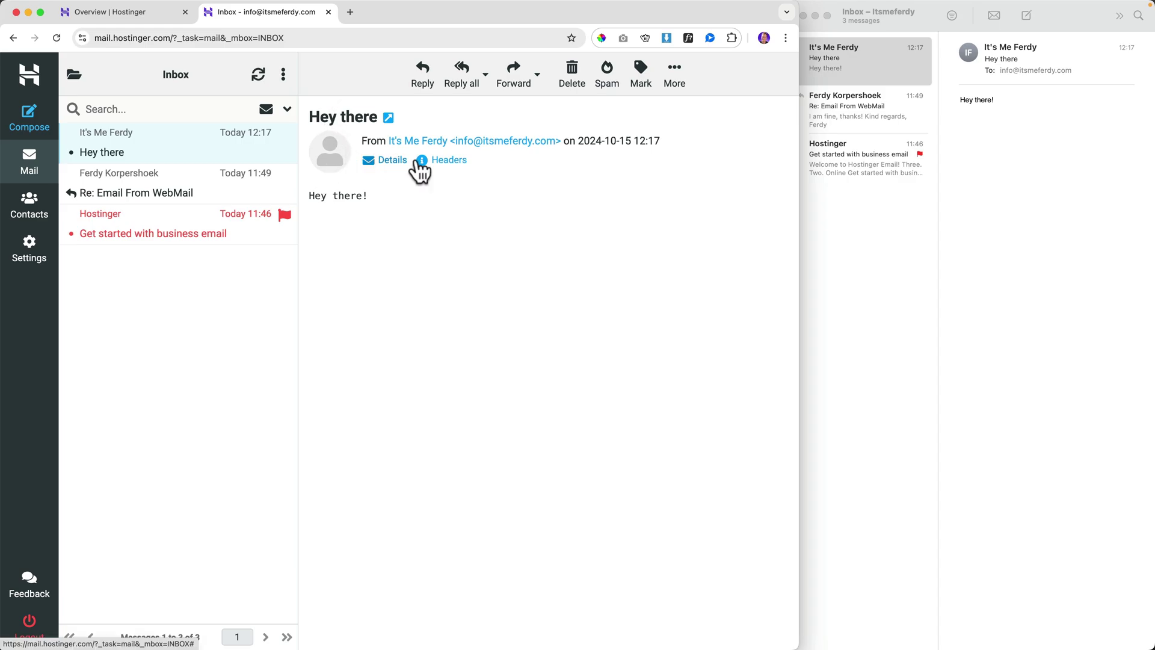
click(1032, 238)
click(391, 202)
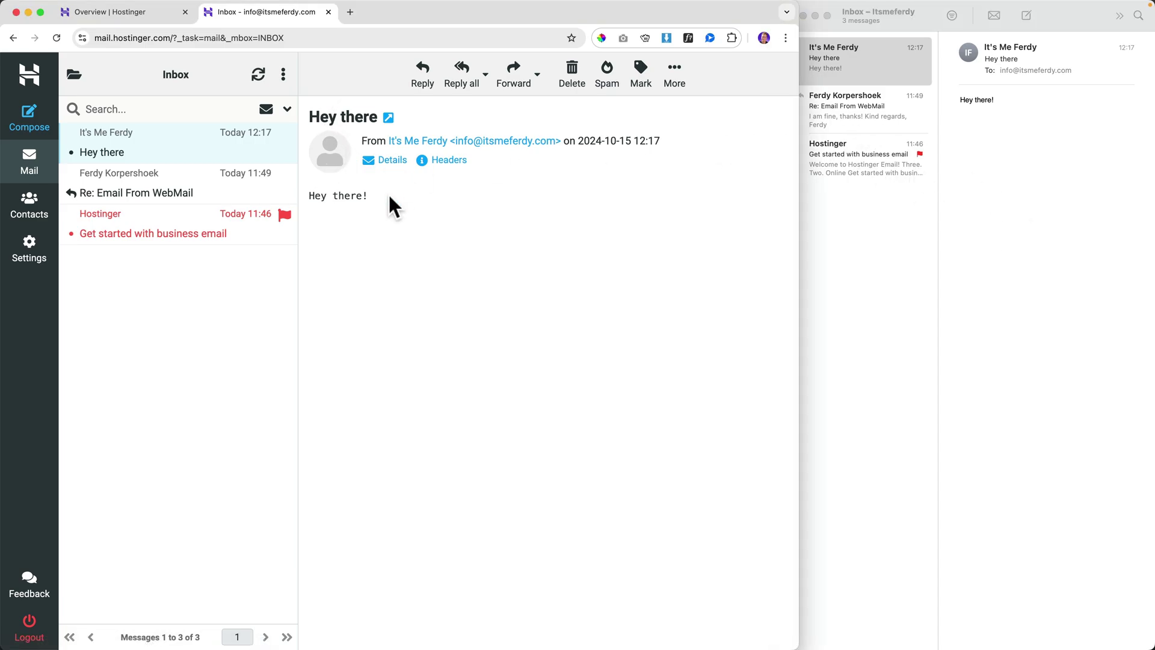
click(423, 75)
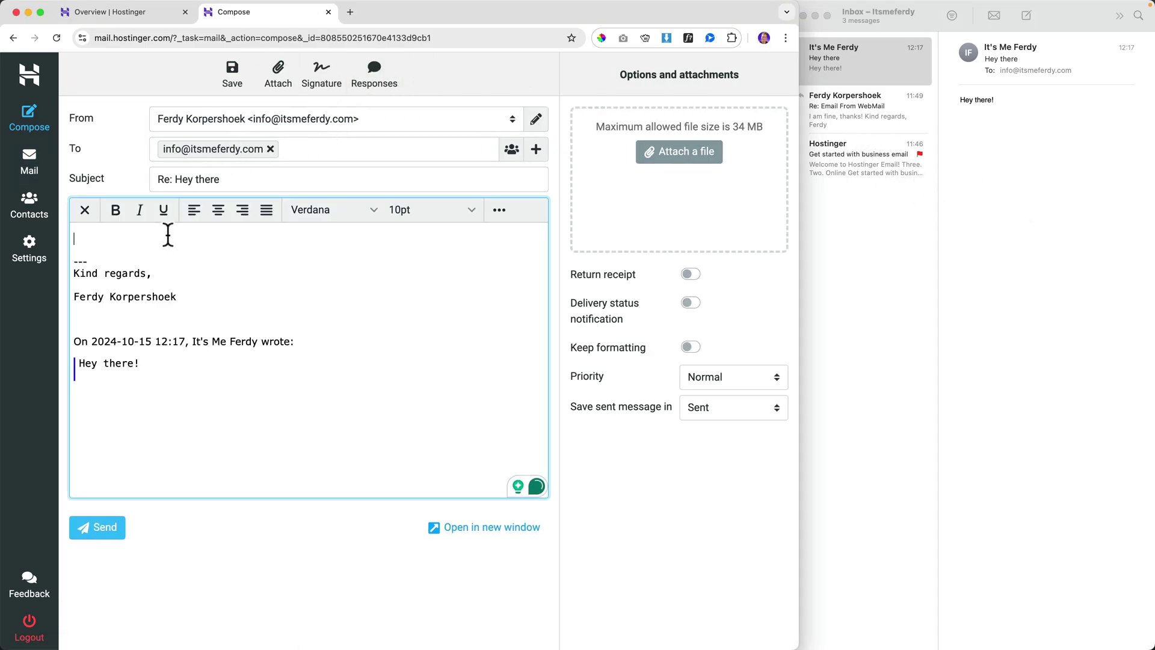
text(Hy)
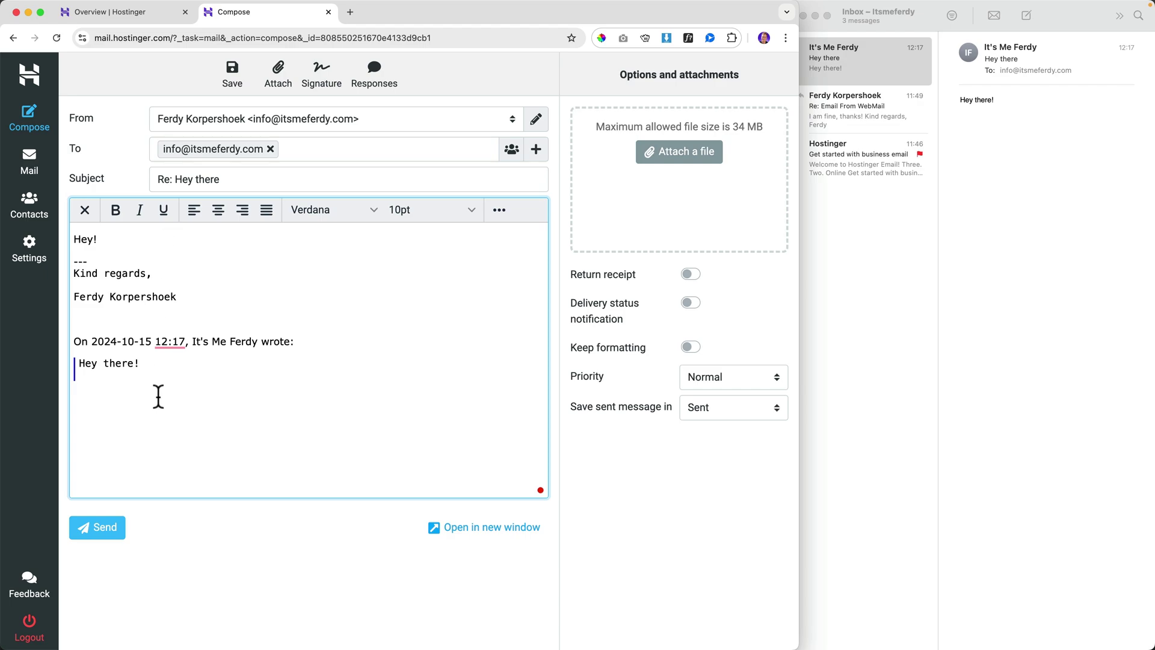
click(101, 528)
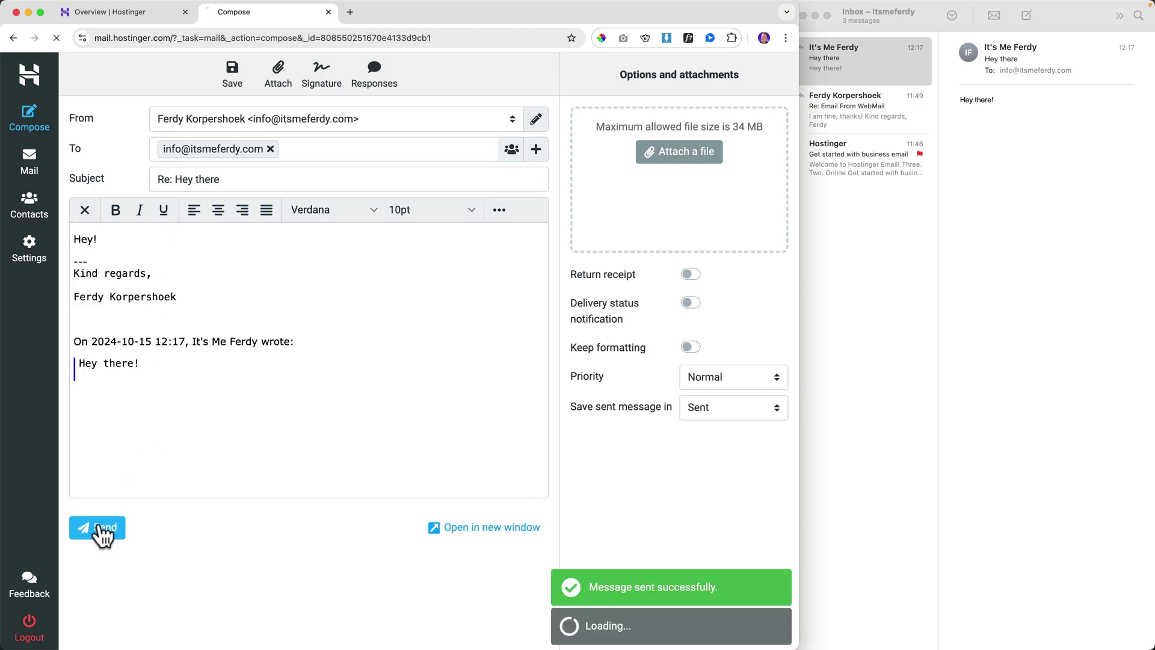
- Open the arrived 'Re: Hey there' reply in a full-screen Apple Mail showing all inboxes
click(949, 245)
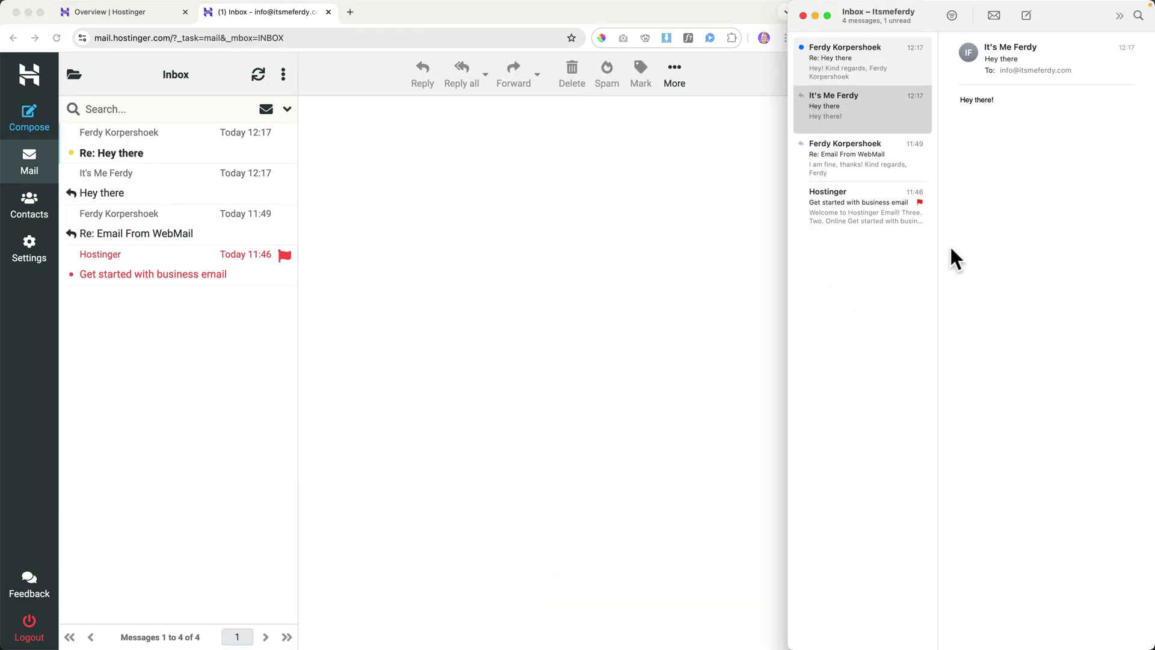
click(848, 72)
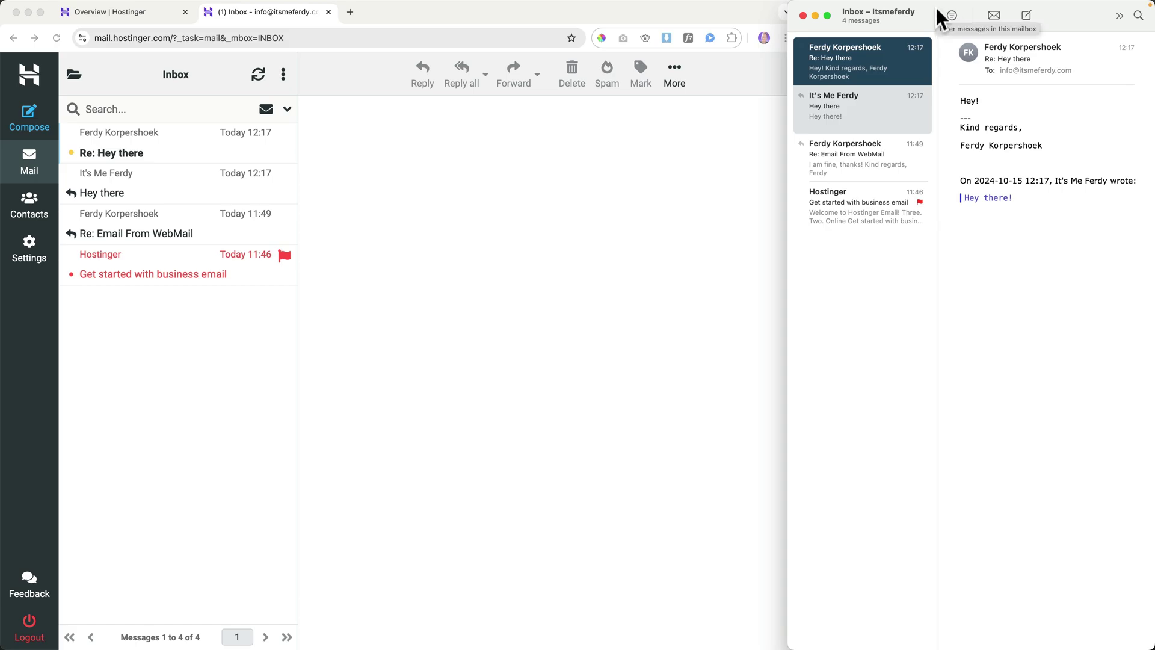
double_click(936, 9)
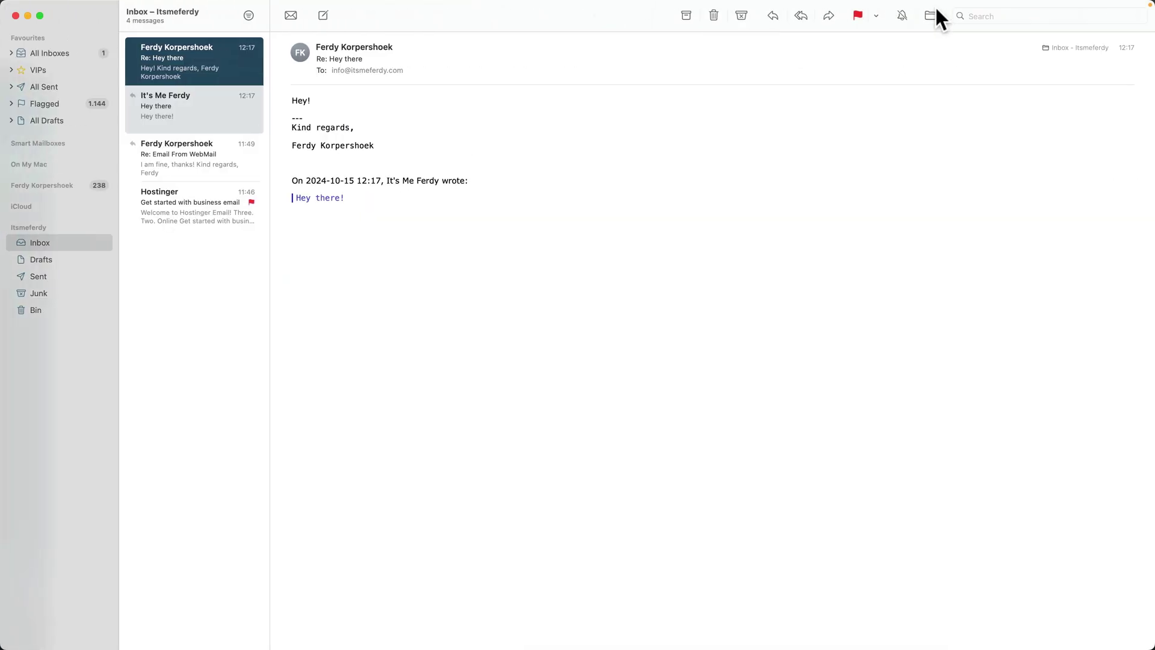
click(75, 51)
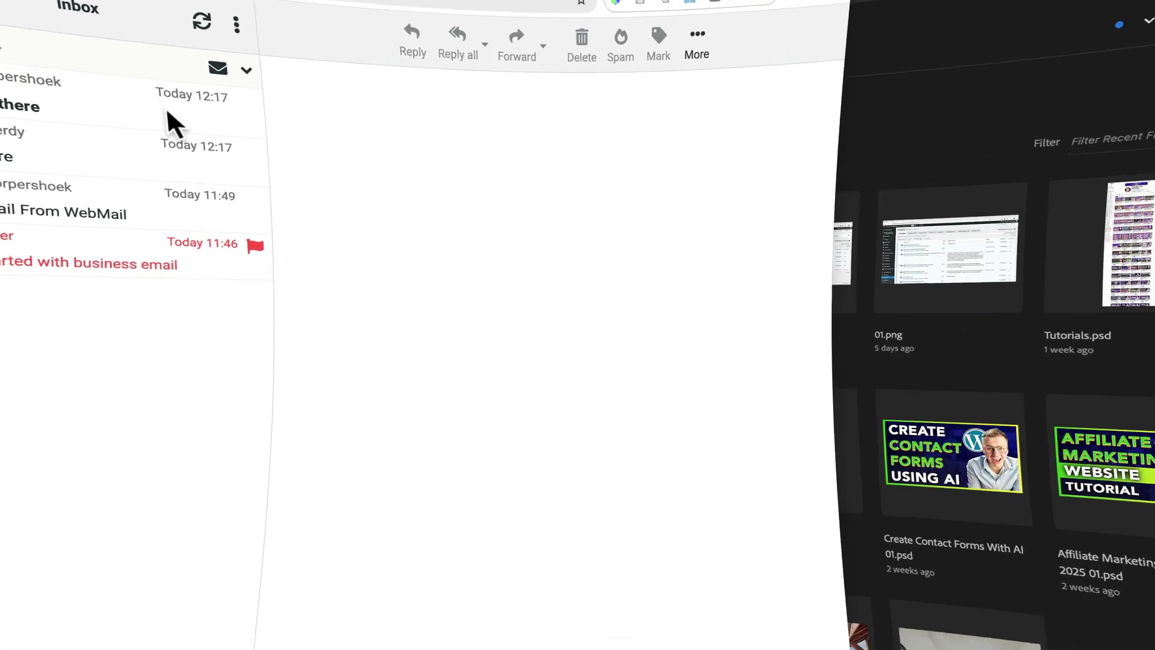
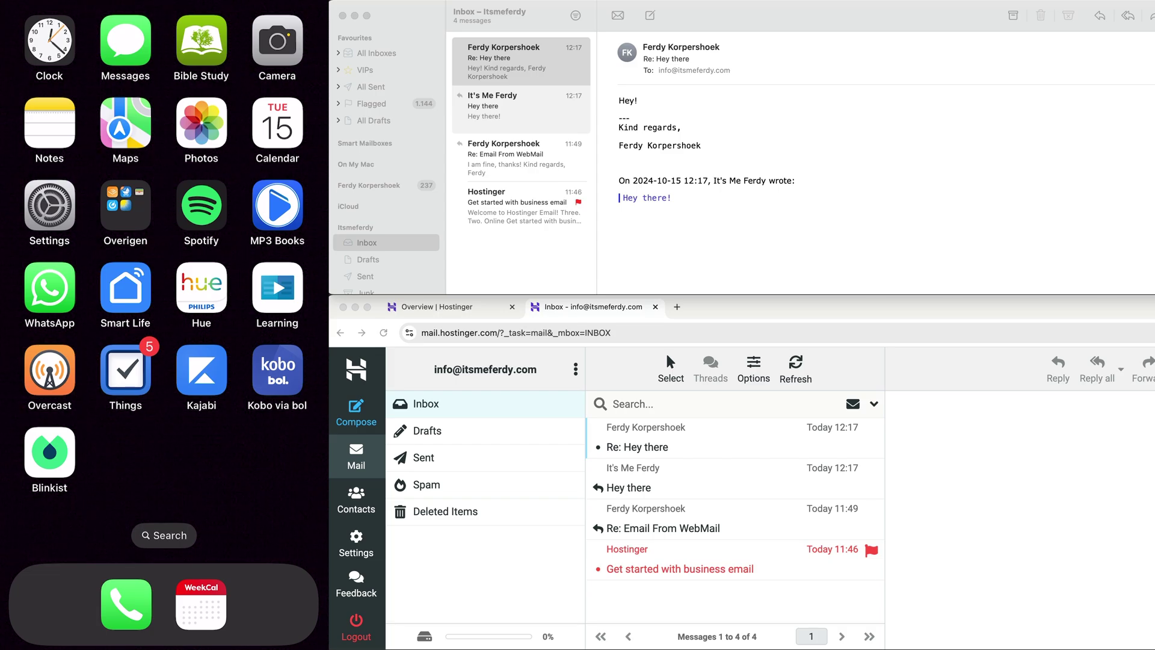
- Start adding an Other mail account from iPad Settings > Mail > Accounts
click(50, 205)
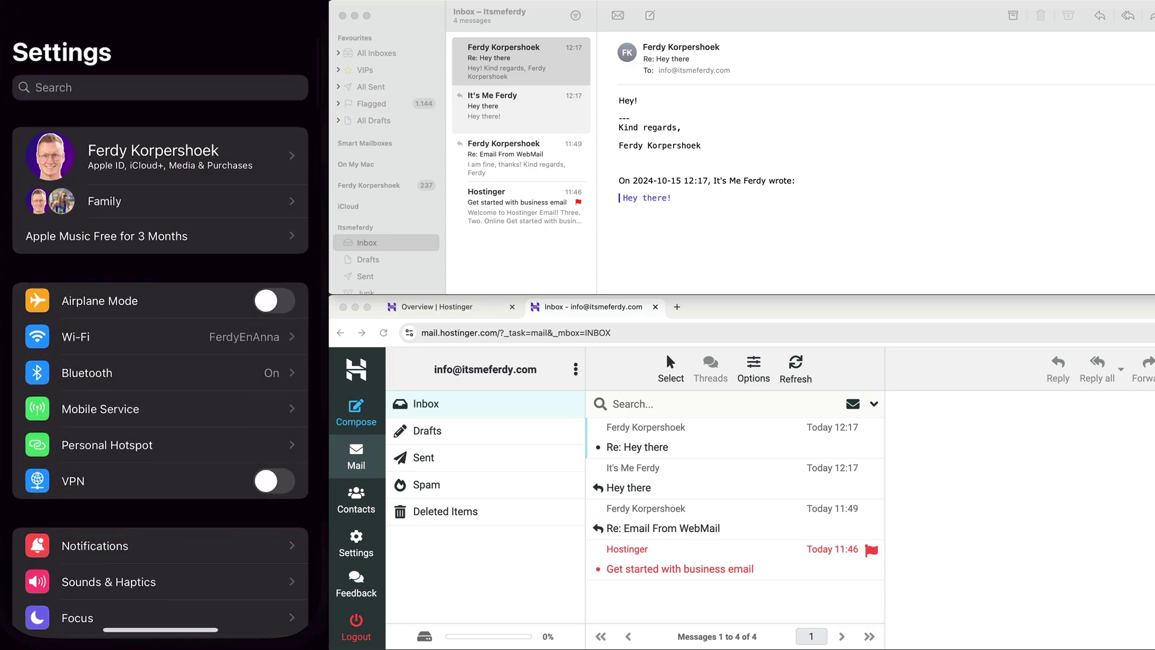
scroll(163, 301, down, 4)
scroll(162, 300, down, 10)
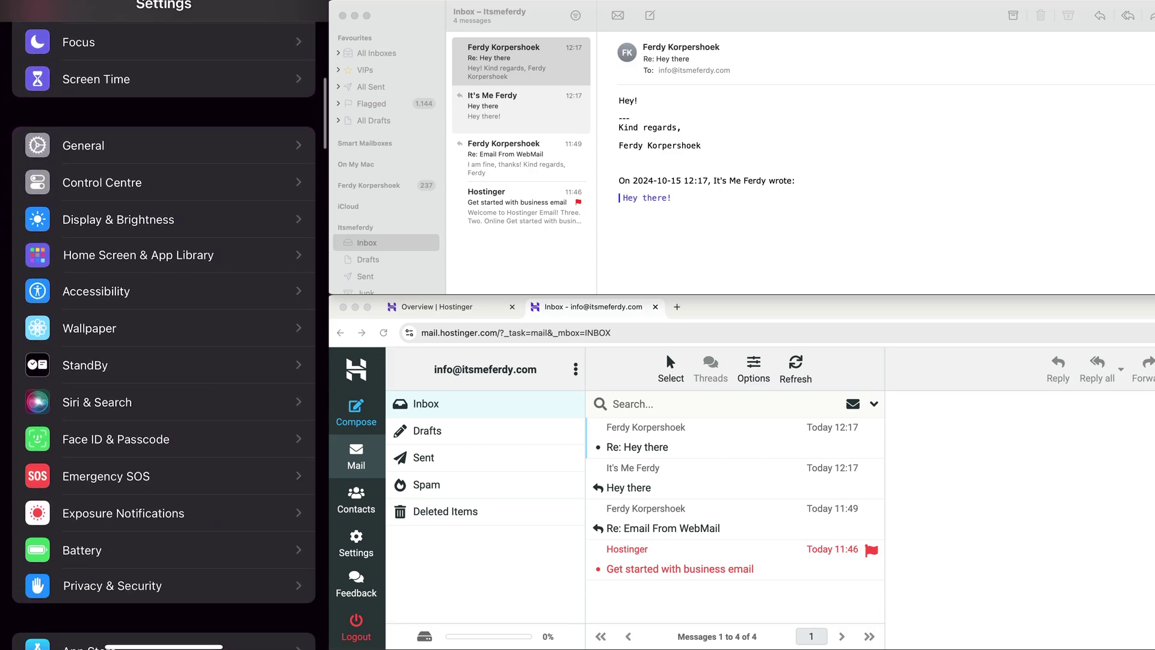
click(91, 340)
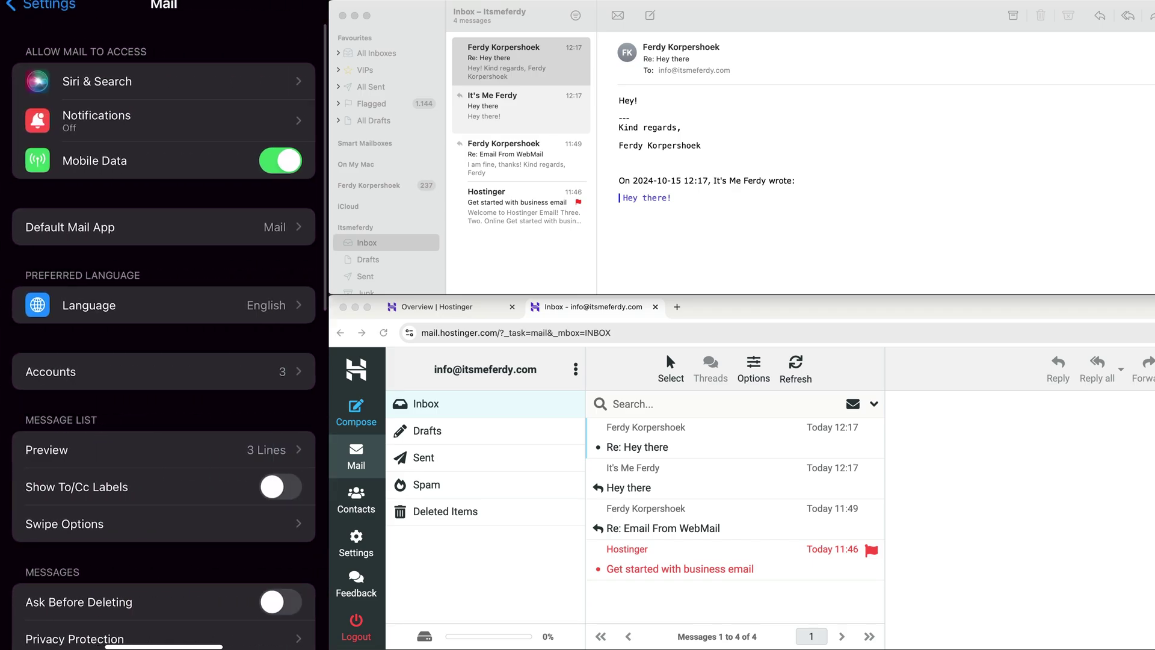
click(162, 371)
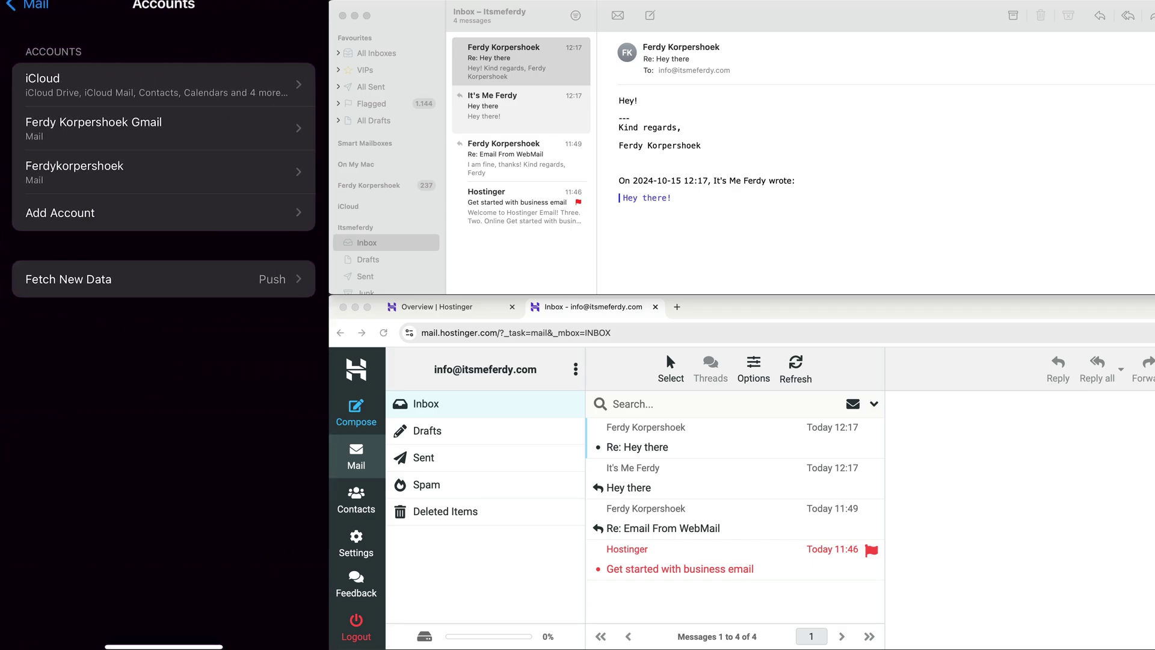
click(163, 213)
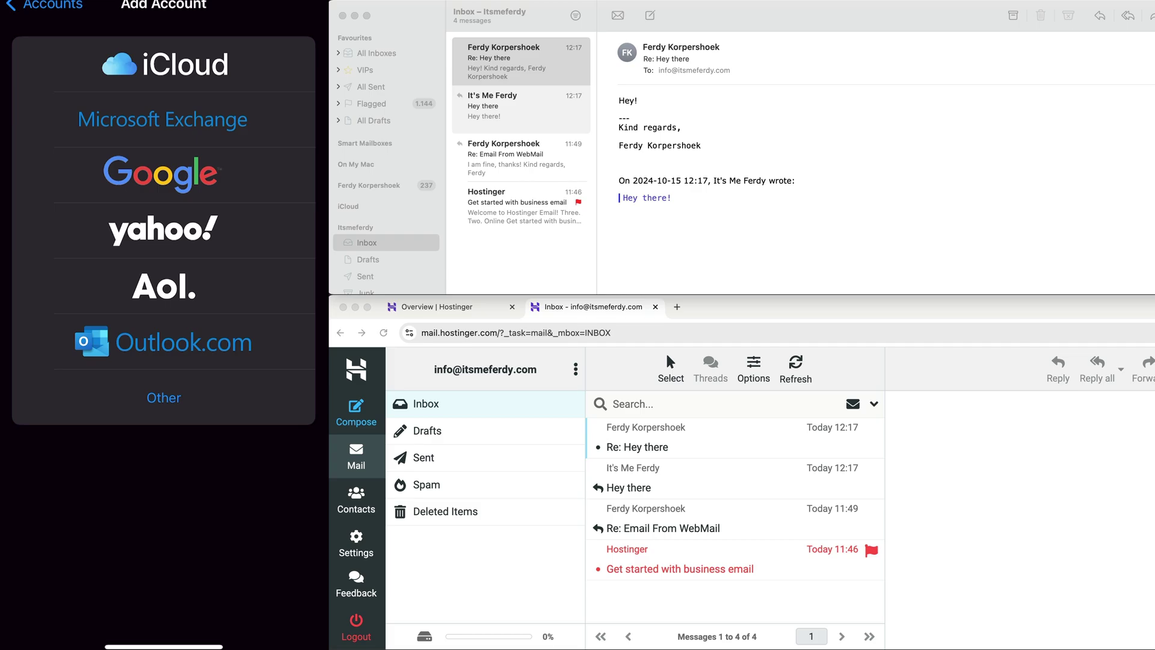
click(163, 397)
click(162, 81)
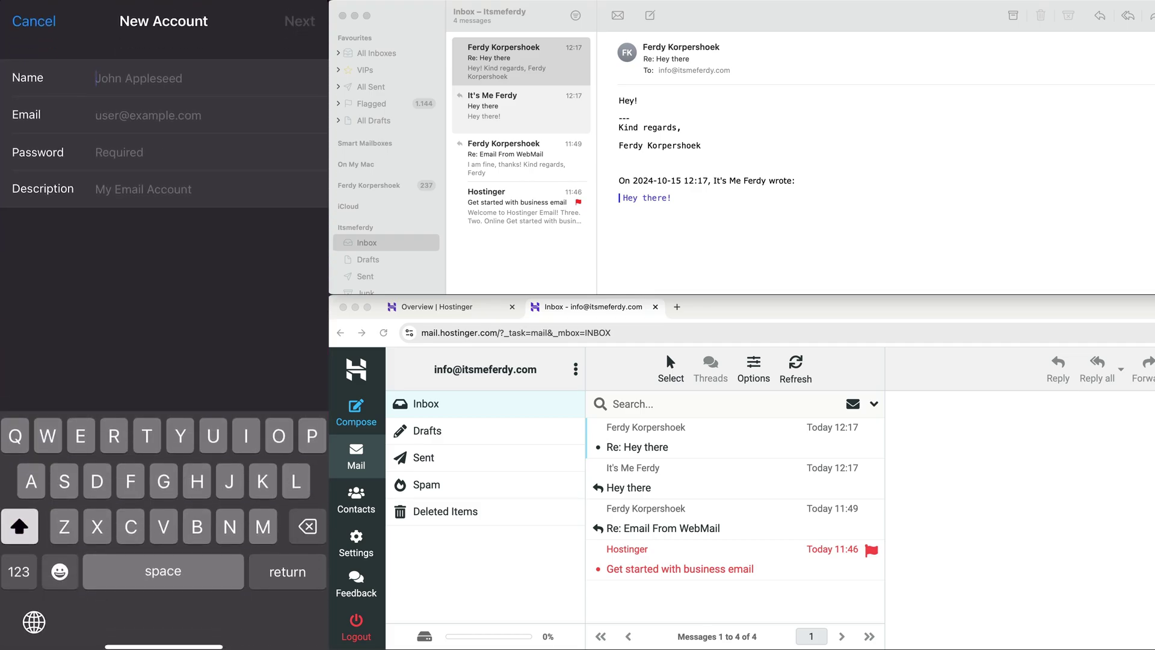
- Enter the sender name and the business e-mail address in the new account form
text(It's Me Ferdy)
click(147, 115)
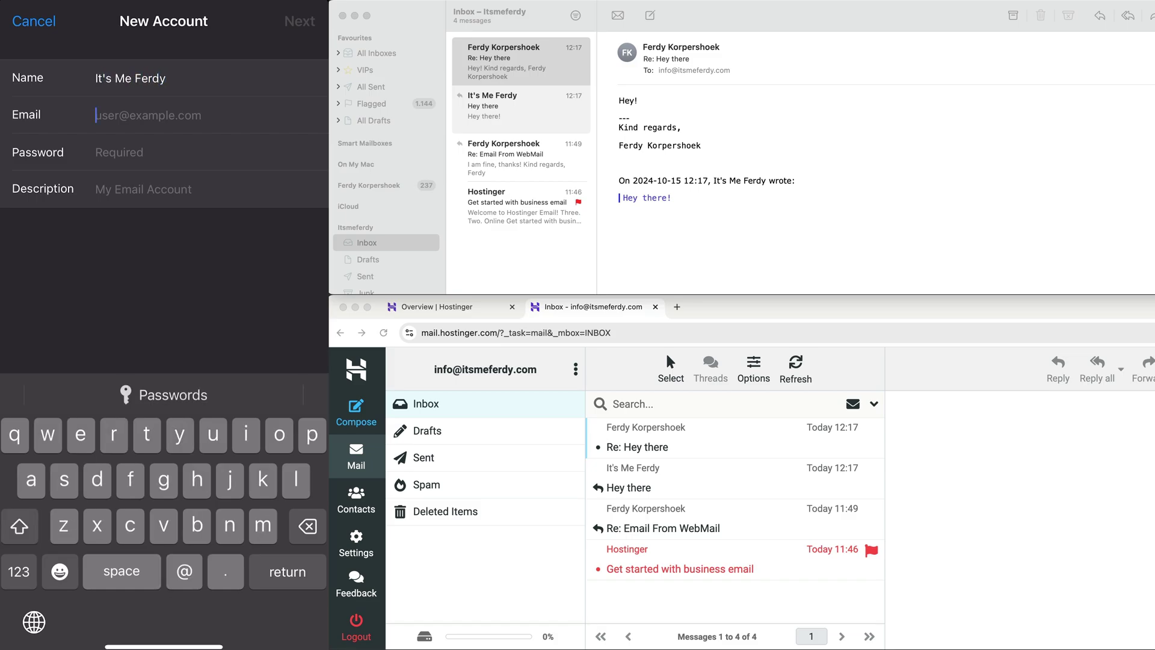
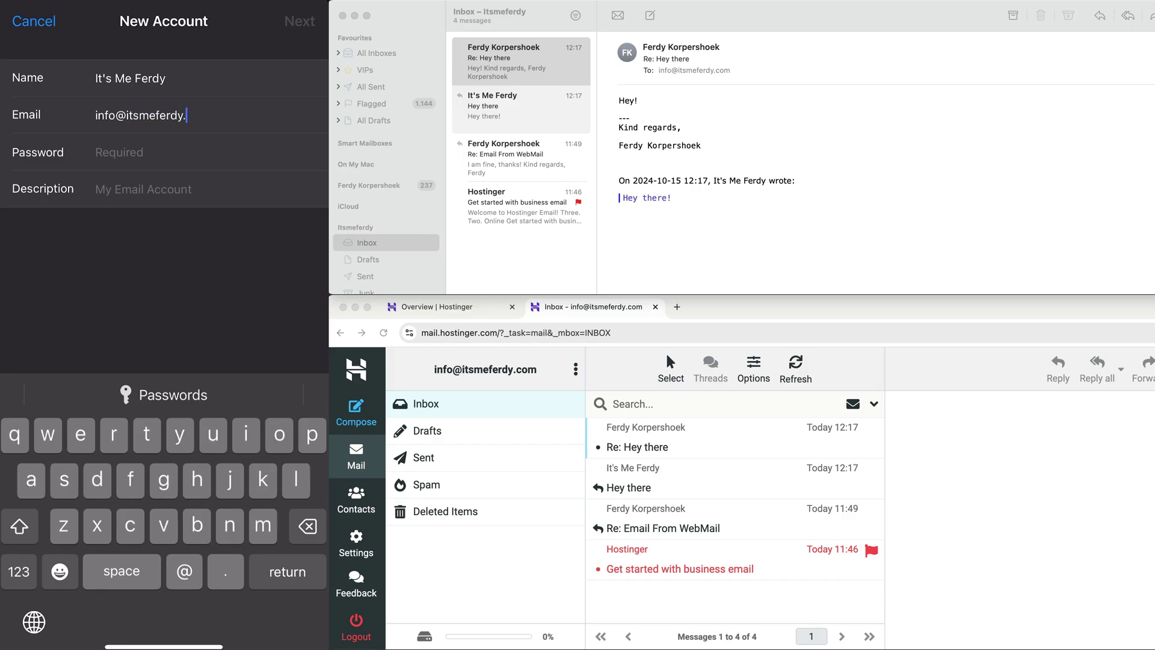
key(Return)
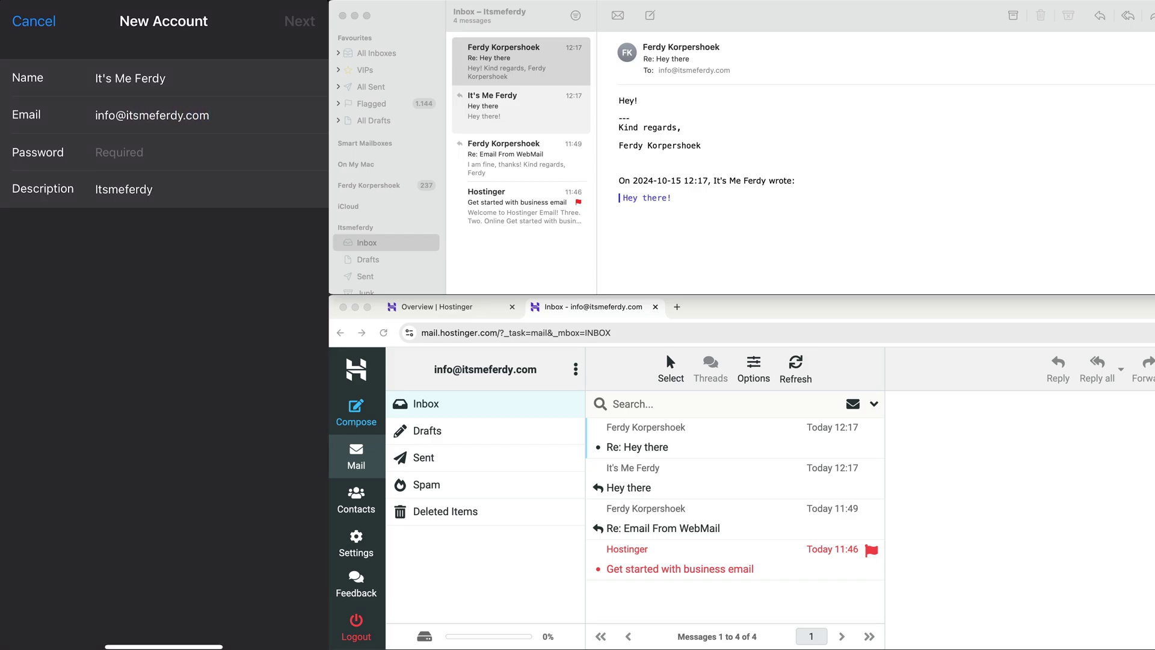
- Copy the sender name into the Description field and submit the account details
click(153, 189)
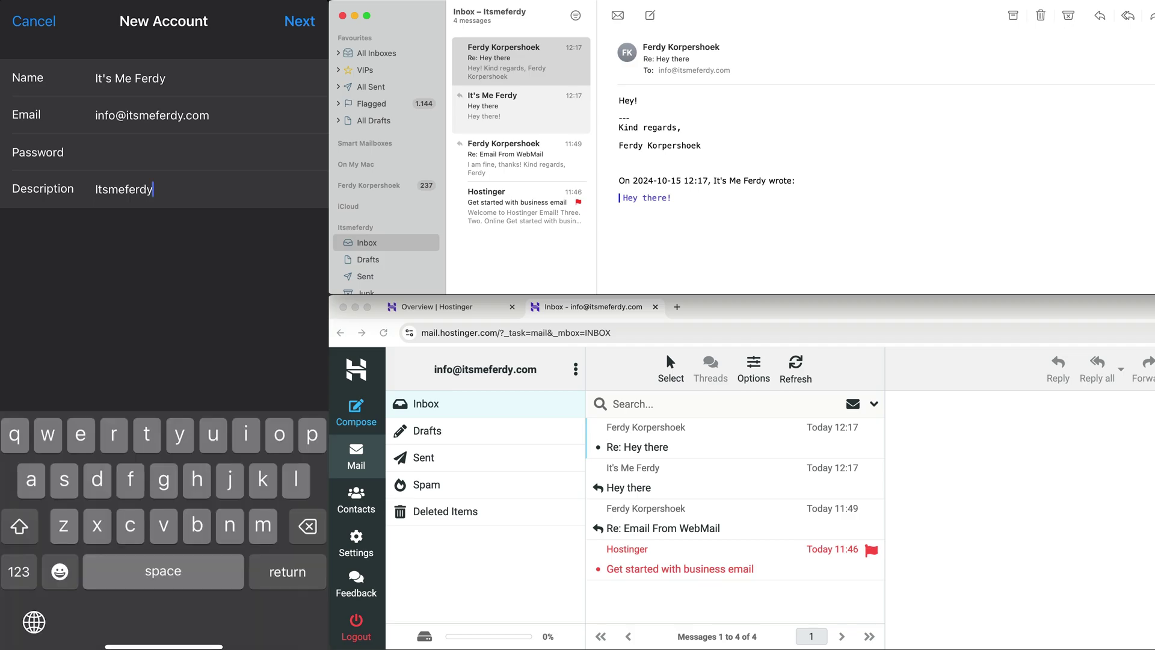
double_click(129, 78)
drag(114, 66, 96, 66)
key(super+c)
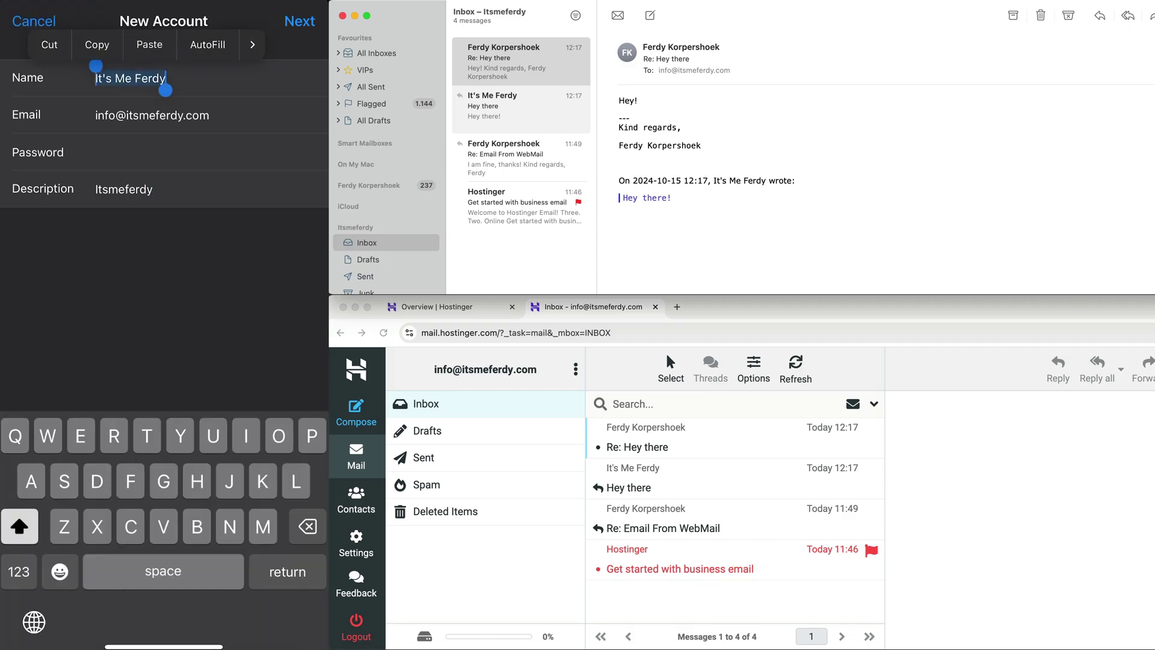
click(124, 188)
key(super+v)
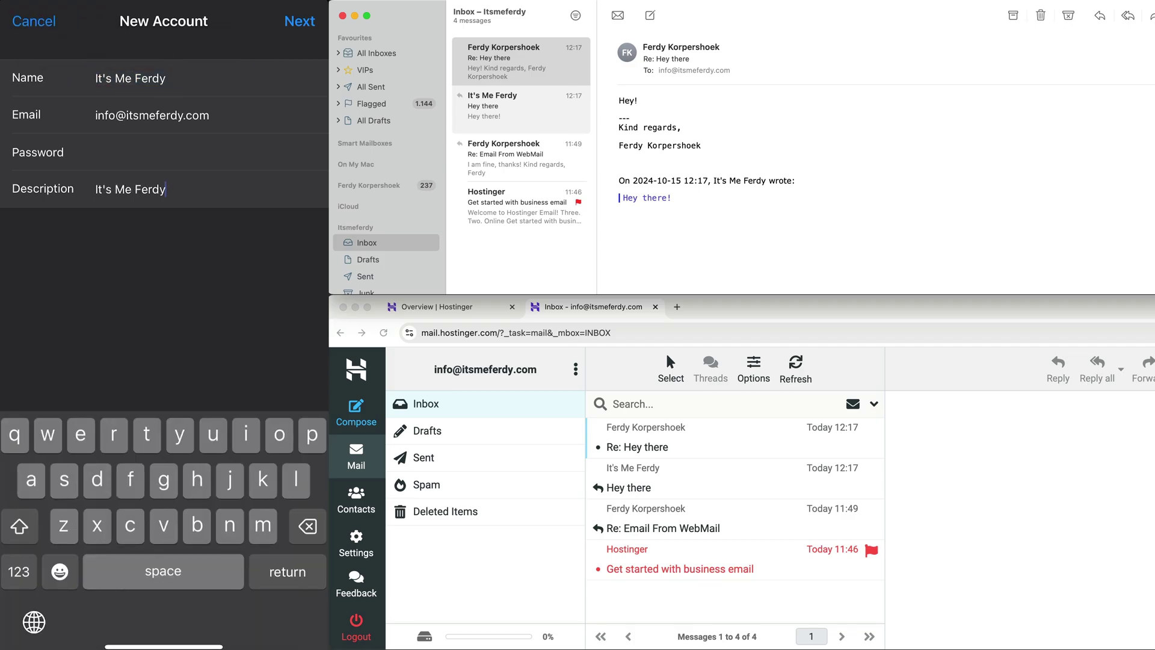
click(299, 21)
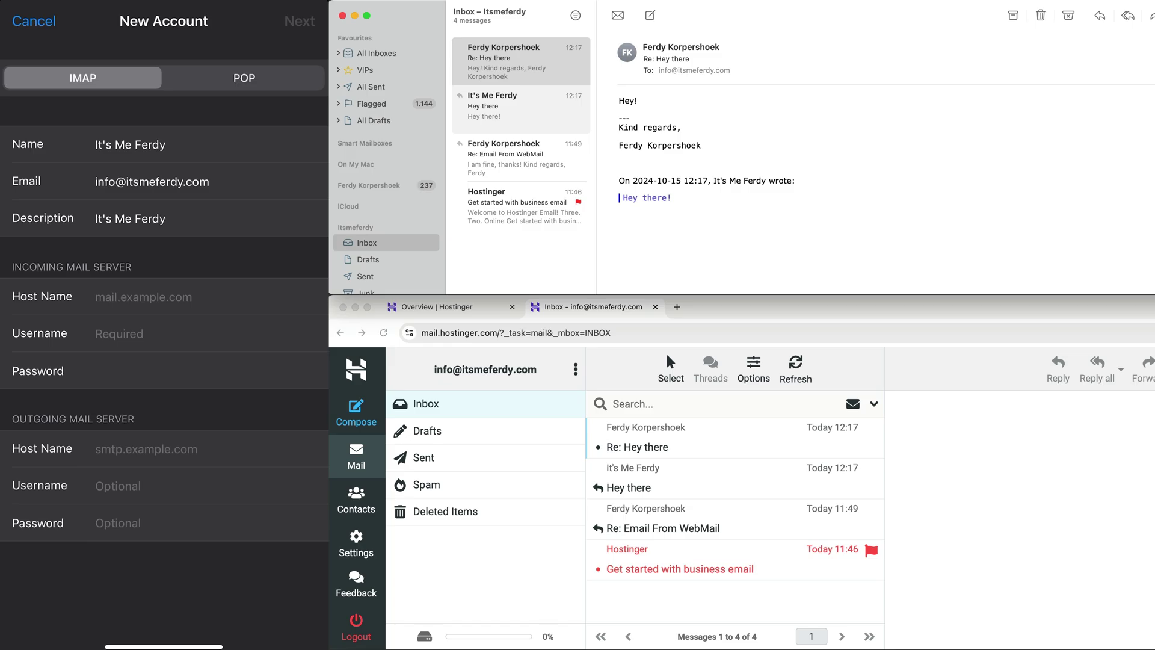
click(199, 296)
- Enter imap.hostinger.com as the incoming host, checking Hostinger's Connect Apps & Devices settings
text(i)
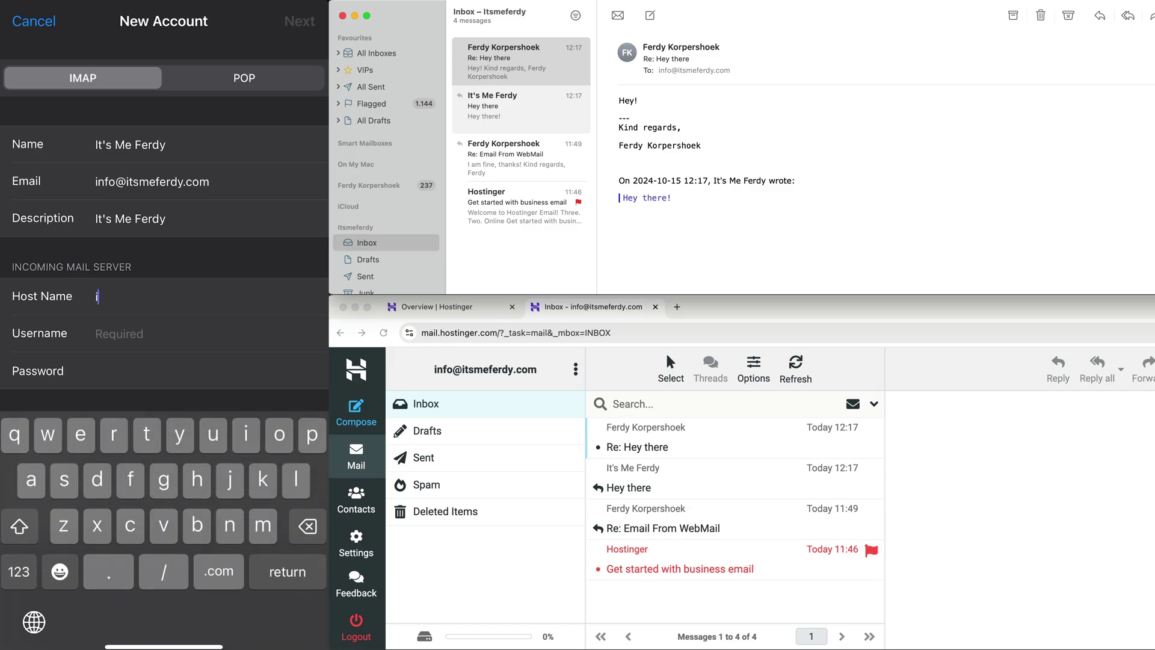
text(map.hostinger.com)
click(478, 308)
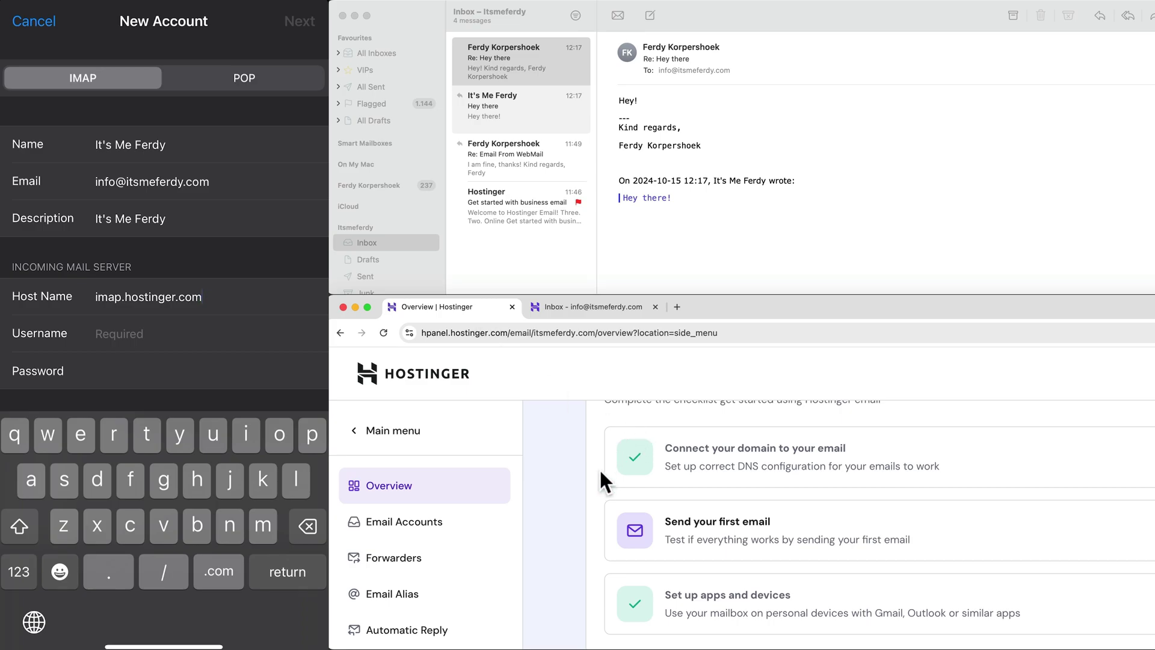
scroll(601, 470, up, 5)
scroll(600, 470, down, 5)
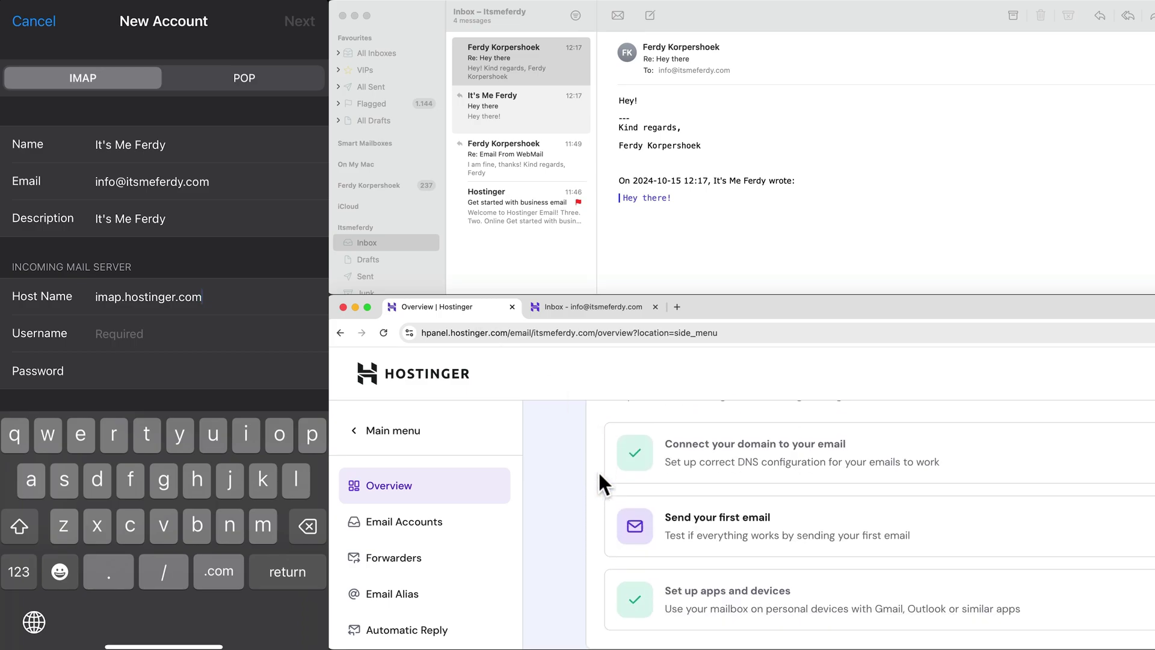
scroll(600, 474, down, 5)
scroll(500, 500, down, 2)
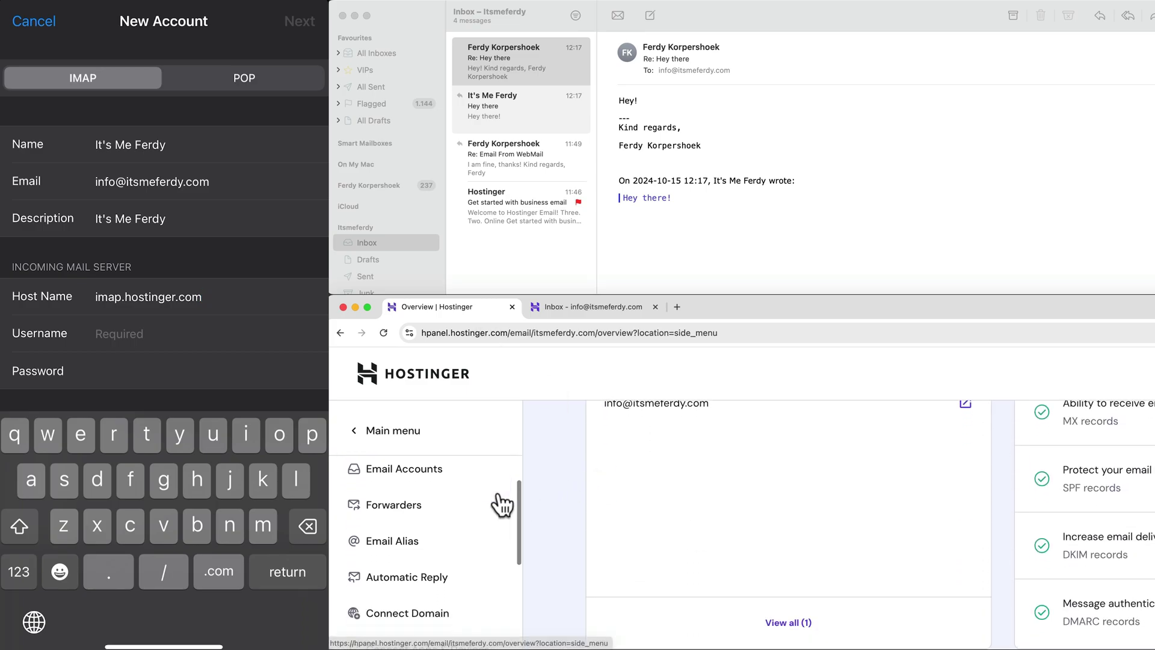
scroll(502, 505, down, 3)
click(433, 505)
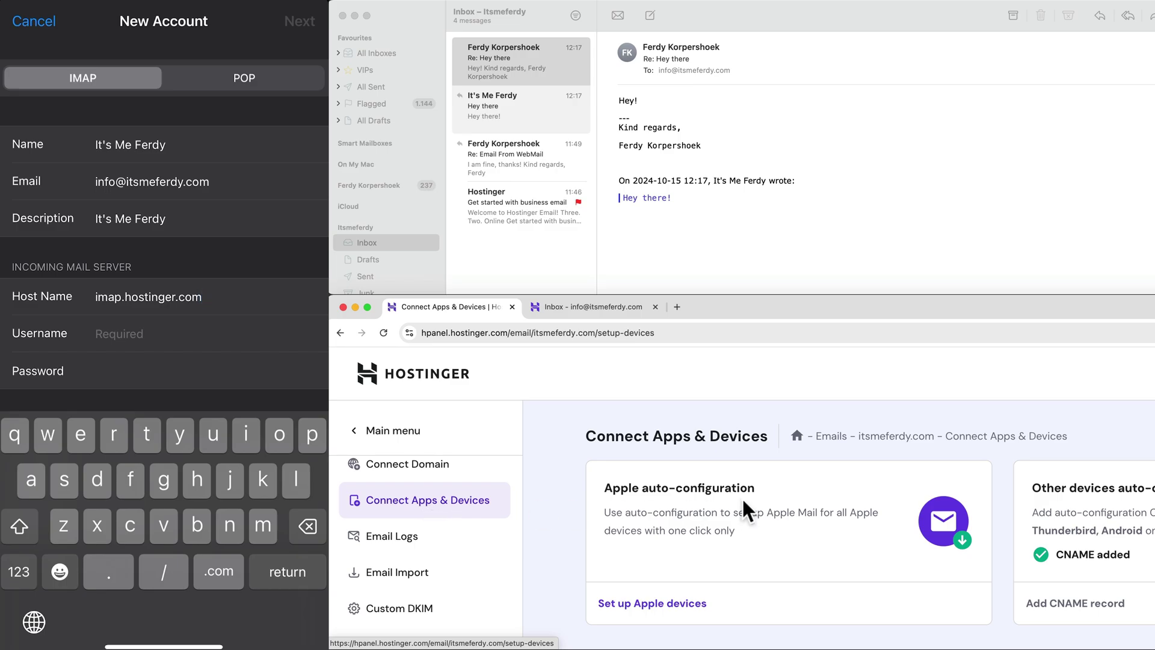
scroll(742, 497, down, 6)
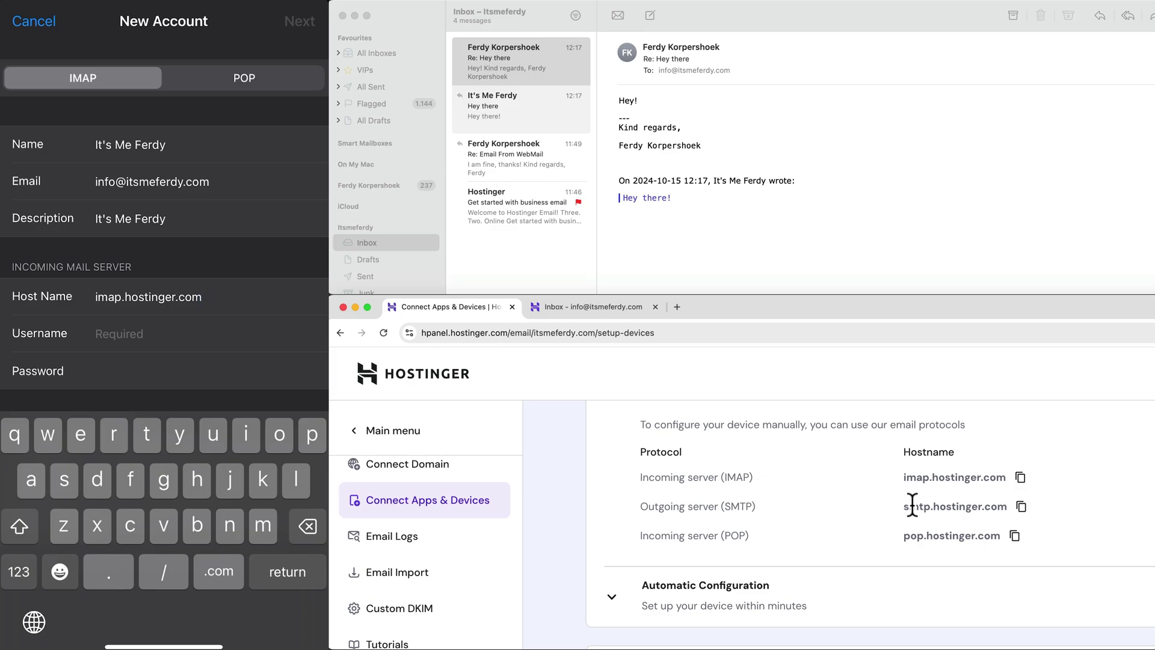
- Set the account e-mail as usernames and smtp.hostinger.com as outgoing host, then submit
key(Return)
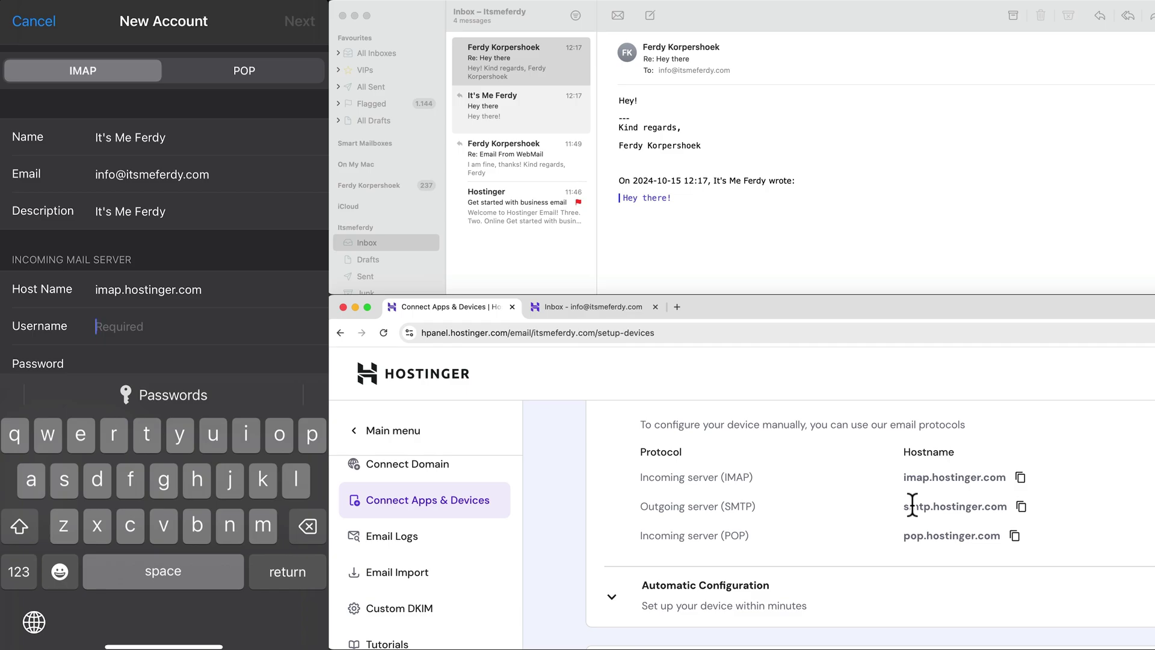
key(super+v)
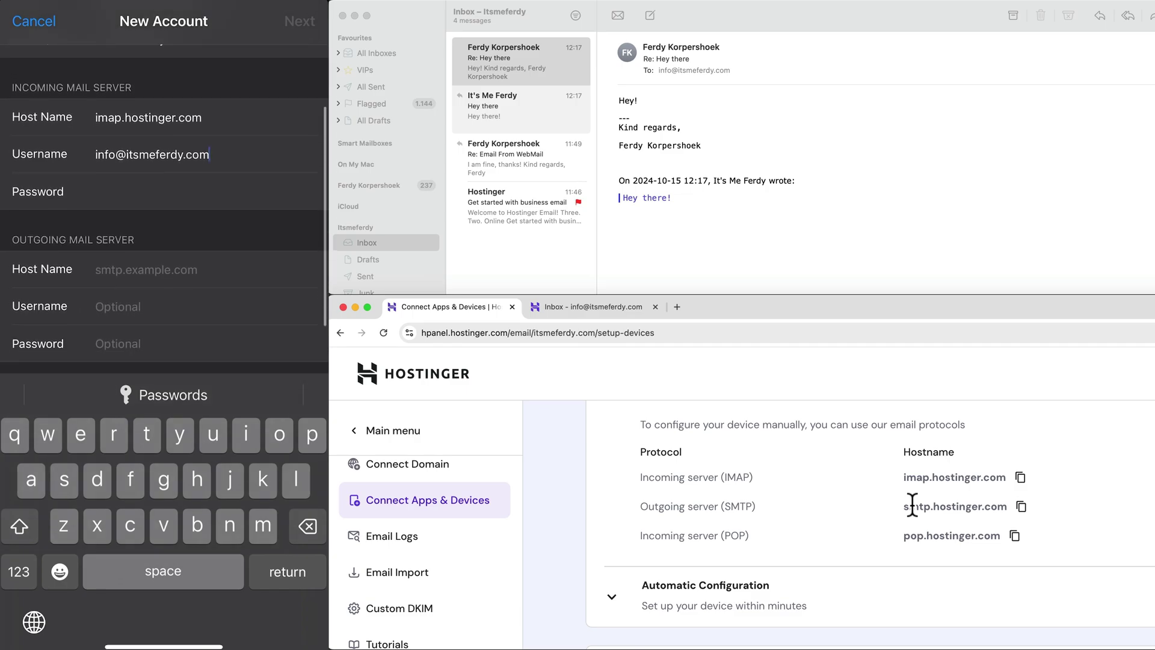
key(Return)
text(smtp.ho)
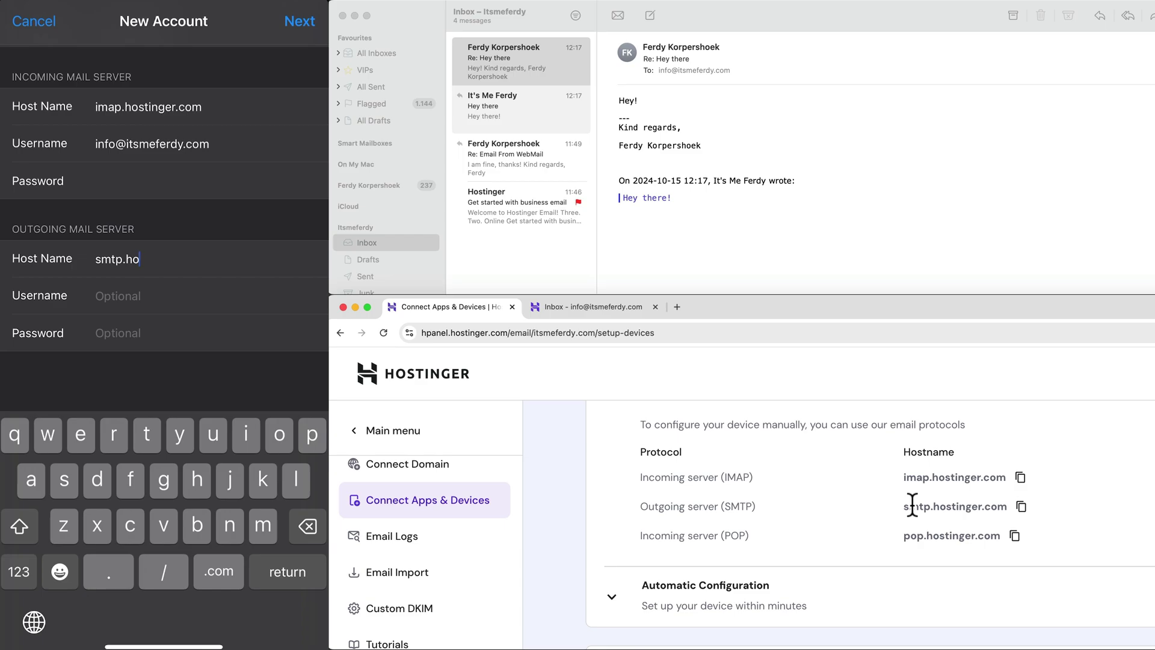
text(stinger.com)
key(Return)
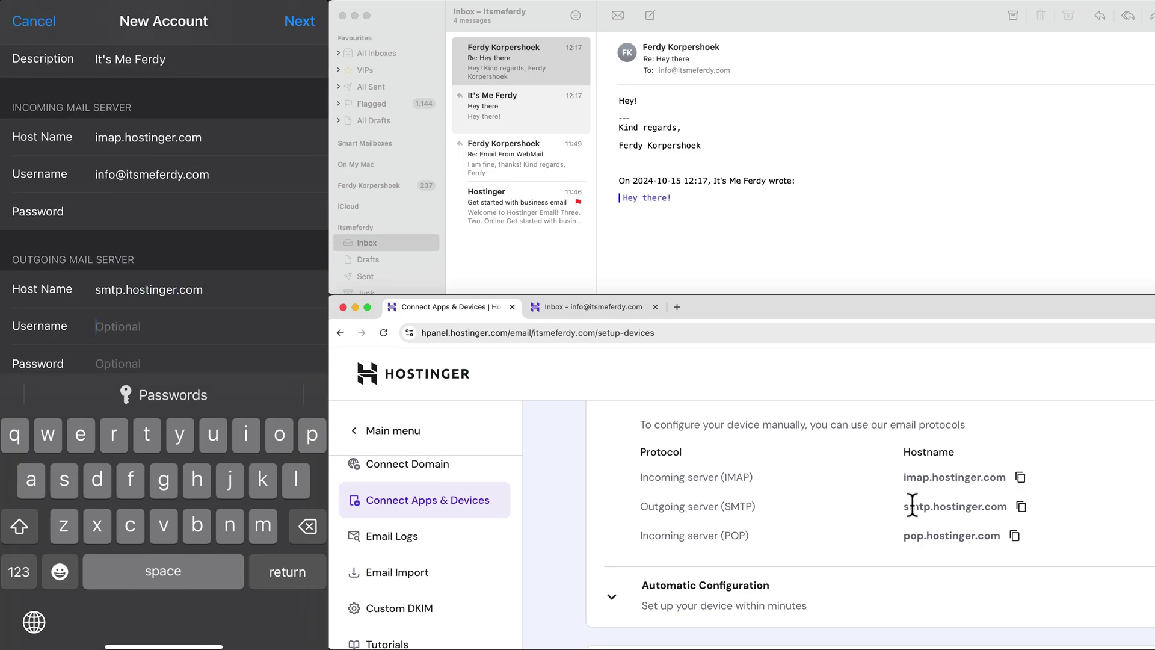
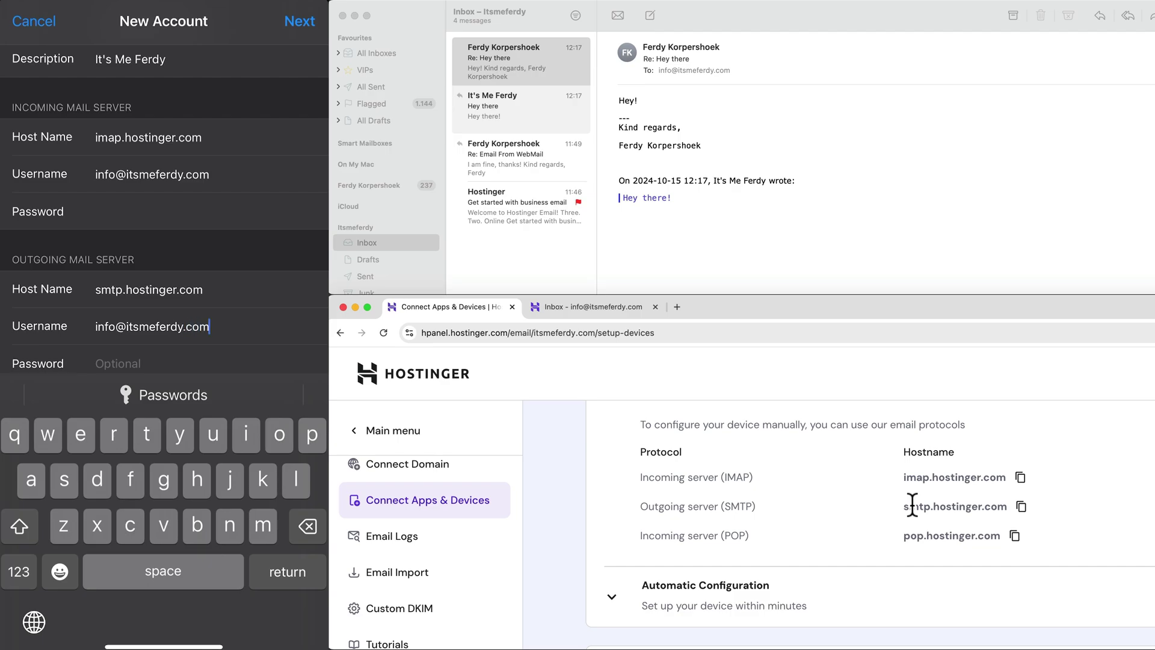
key(Return)
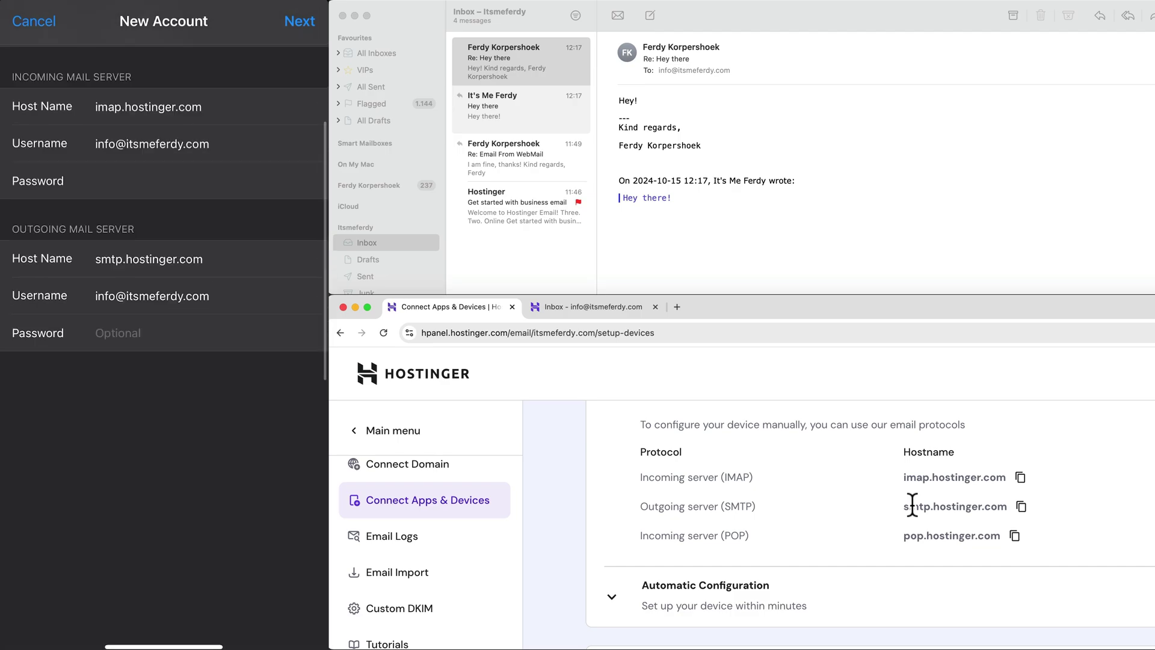
click(181, 332)
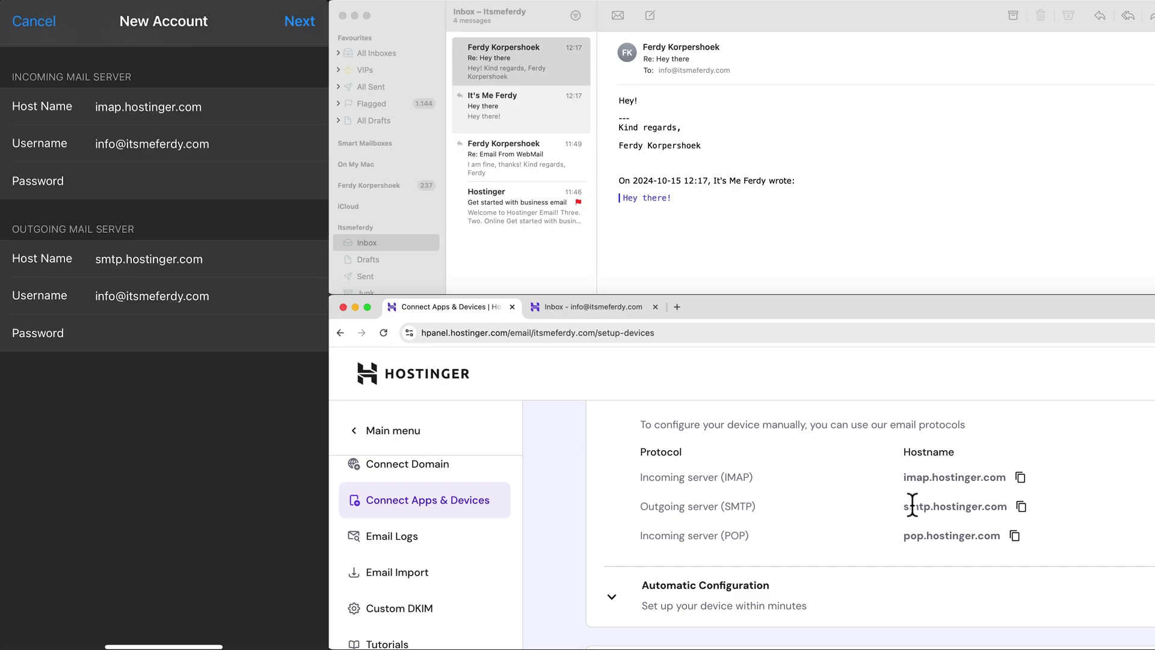
key(Return)
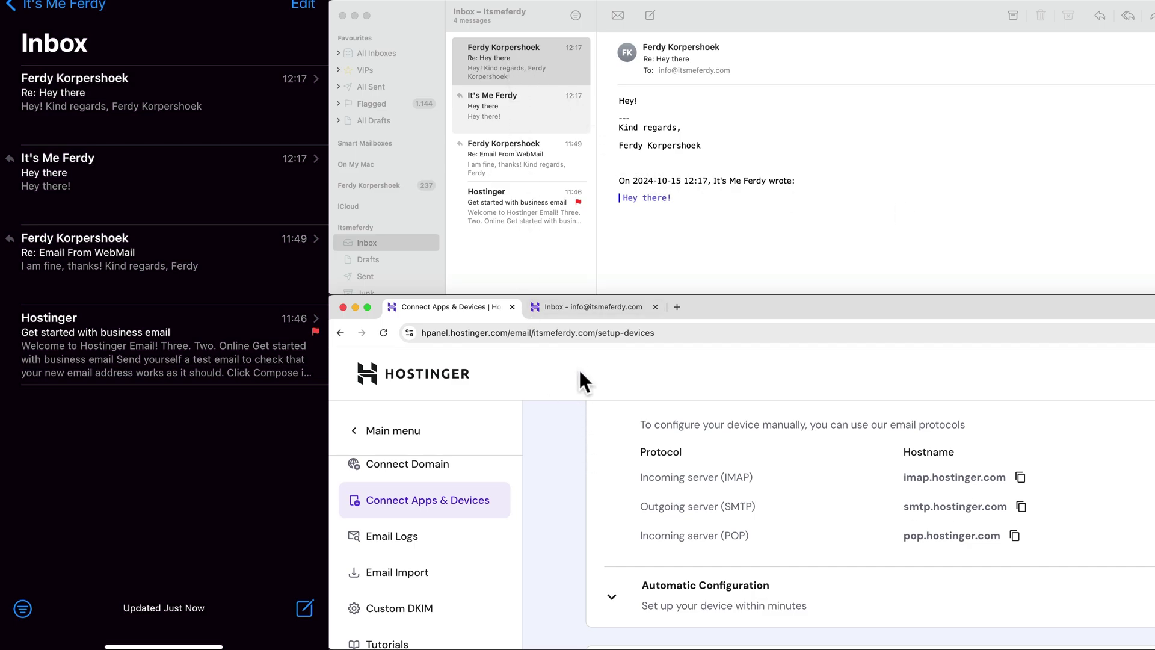
- Flag the Re: Hey there message in Hostinger Webmail
click(585, 308)
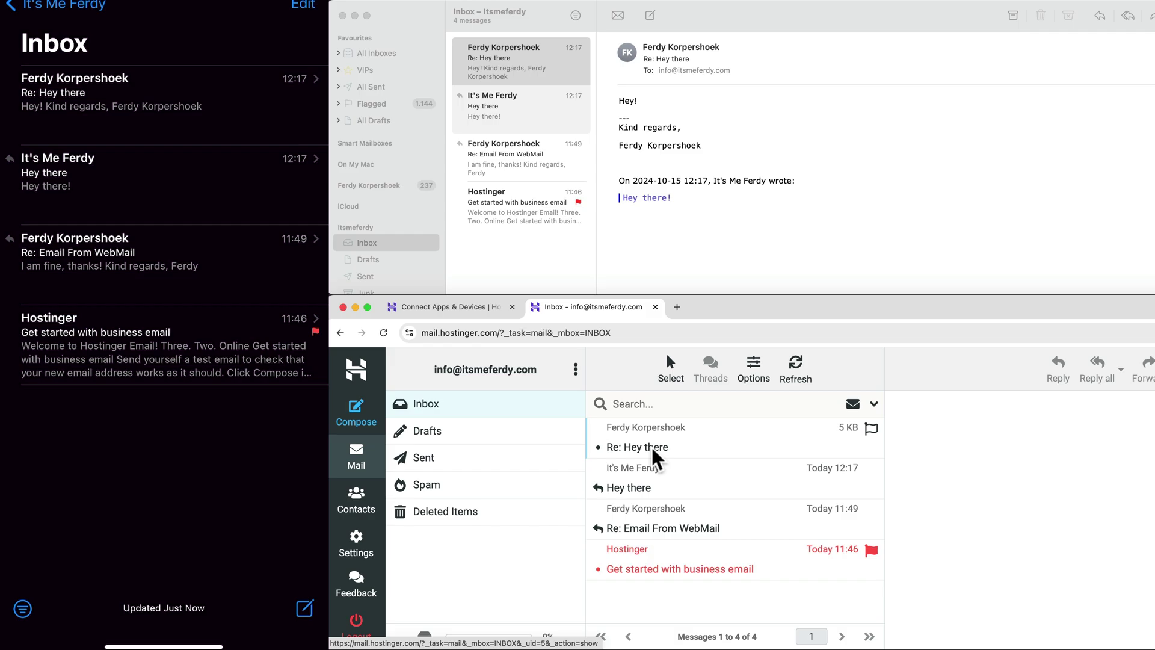
click(671, 445)
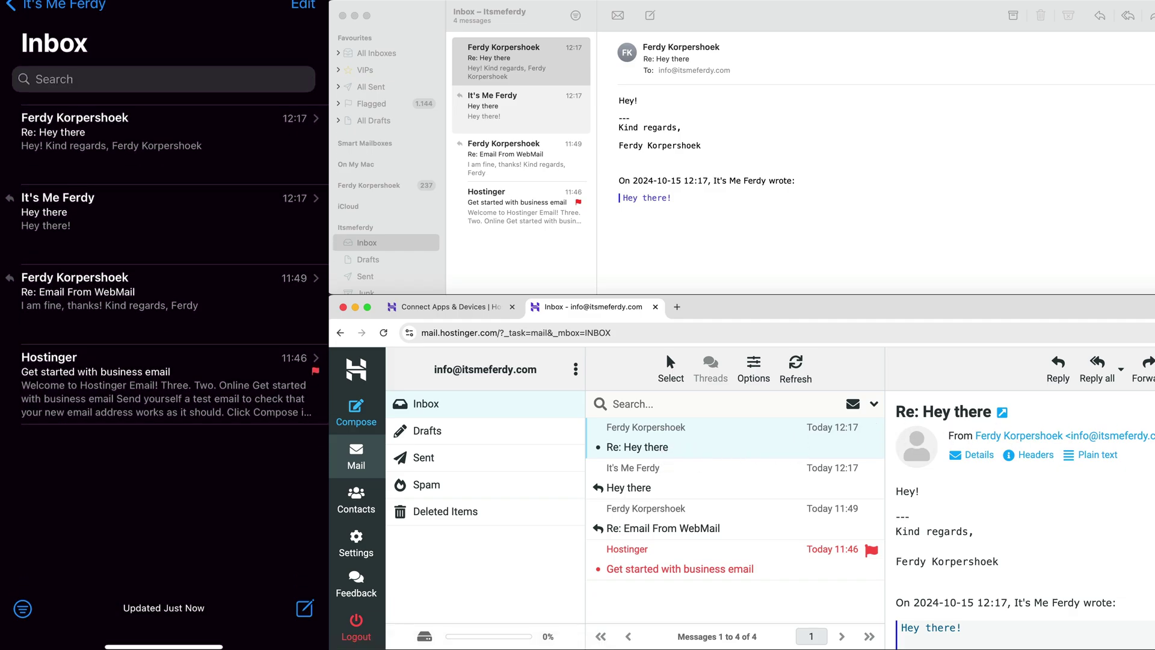
click(668, 361)
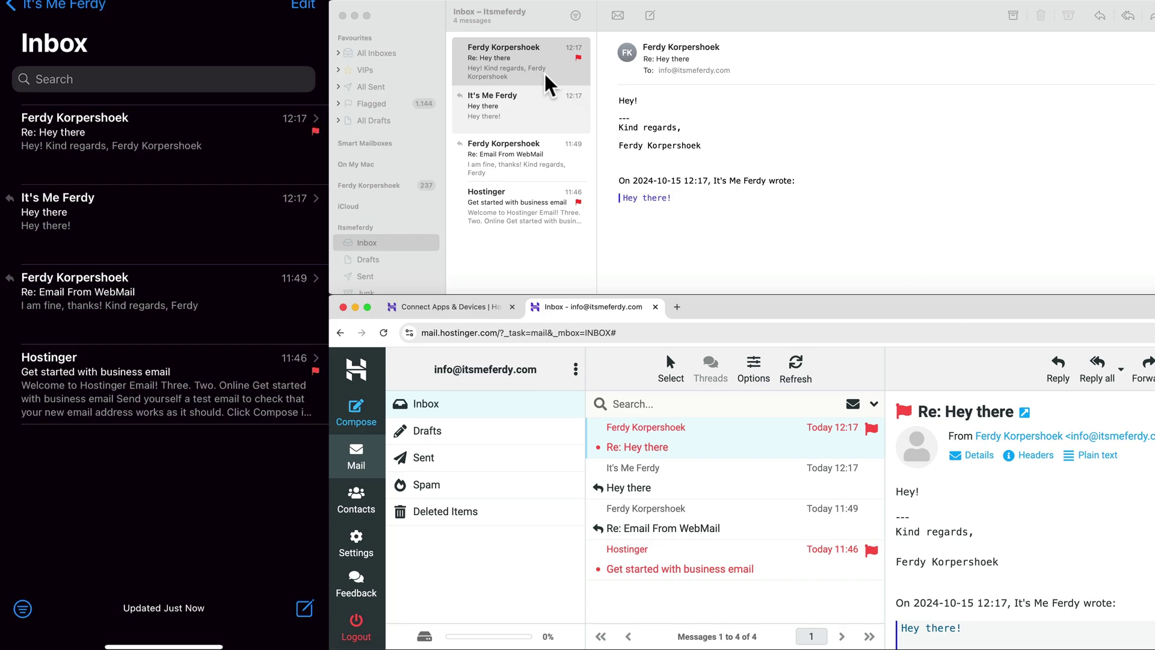
- Reply 'From my phone' to the Re: Hey there message on the iPad
click(163, 133)
click(206, 608)
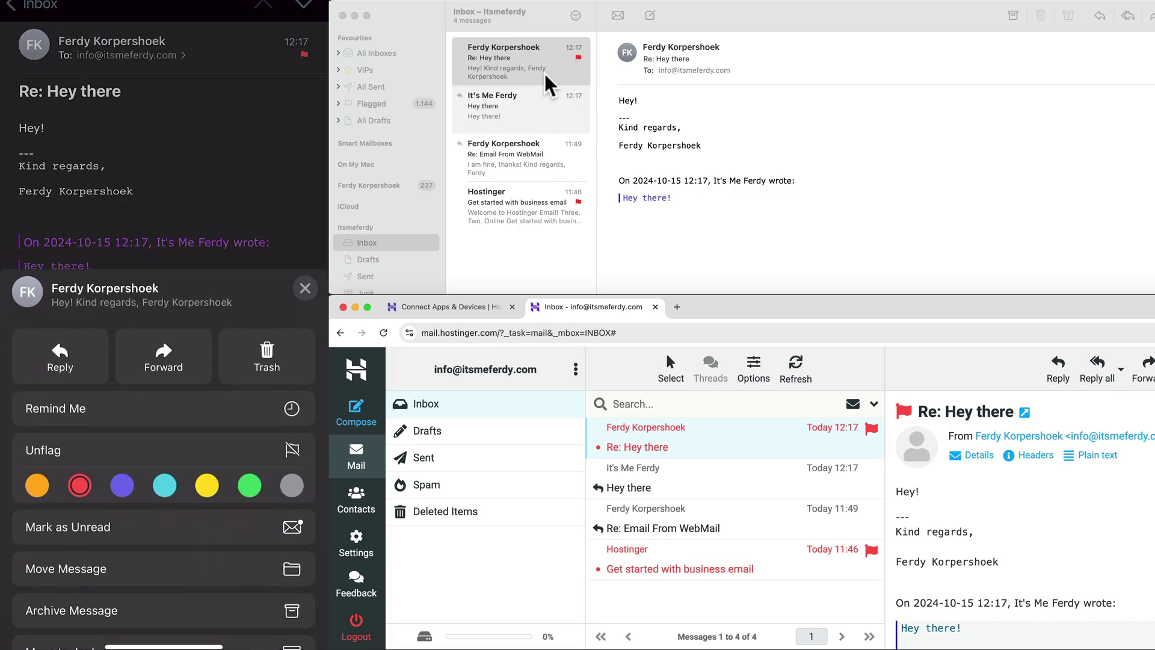
click(59, 356)
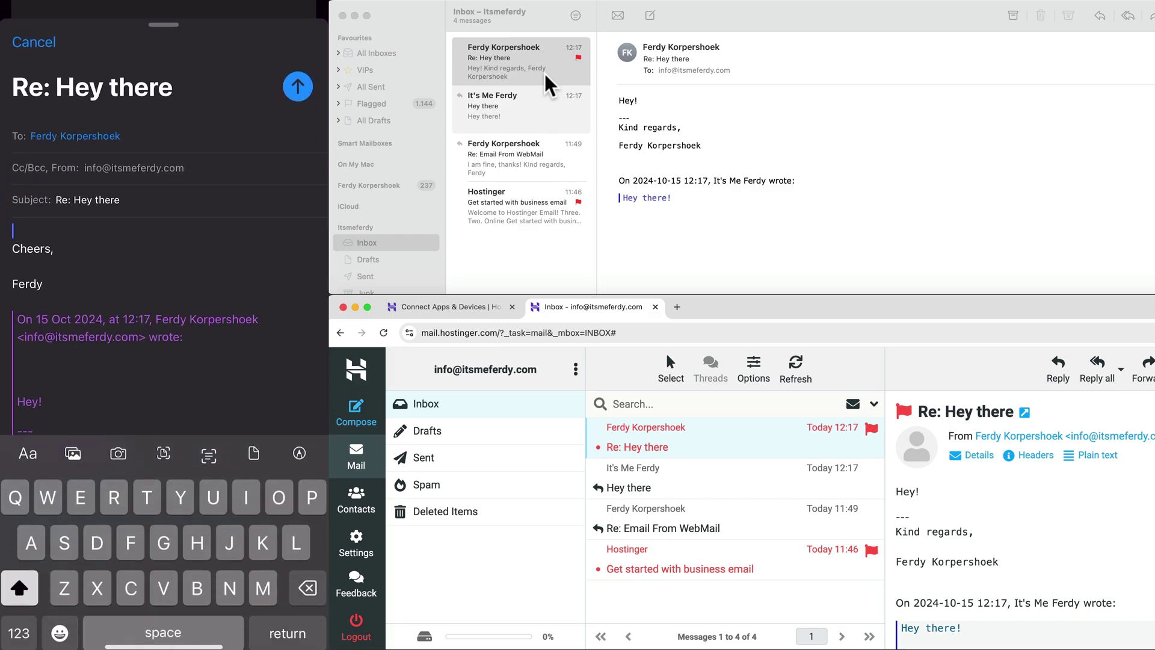
text(From)
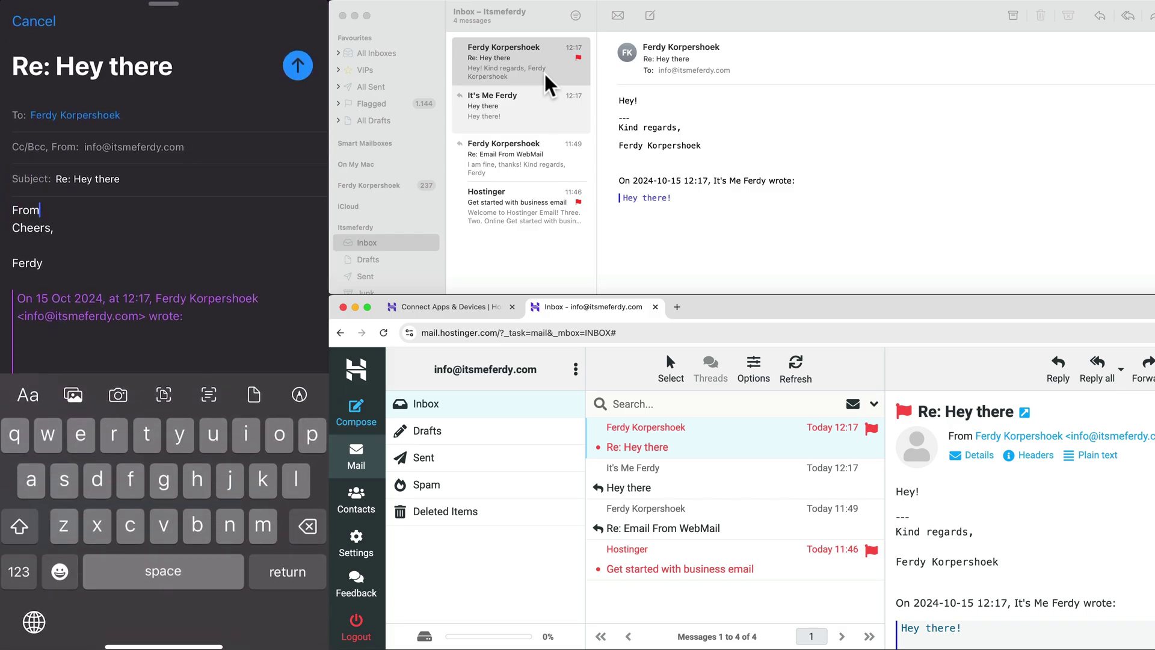
text( my ph)
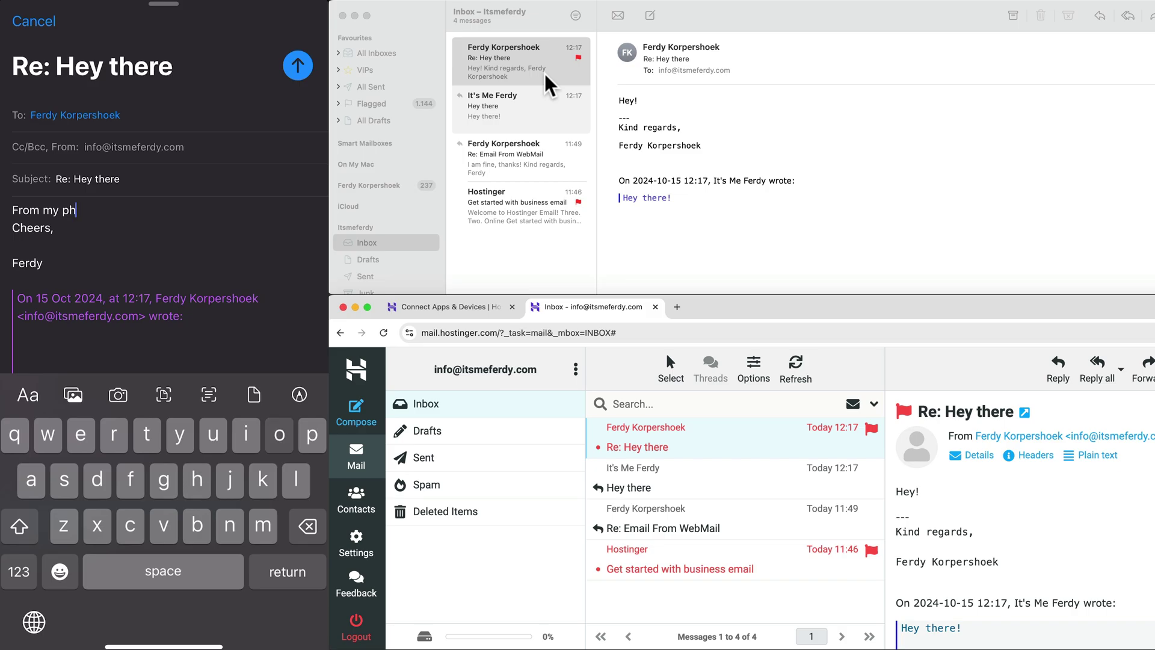
text(one)
key(Return)
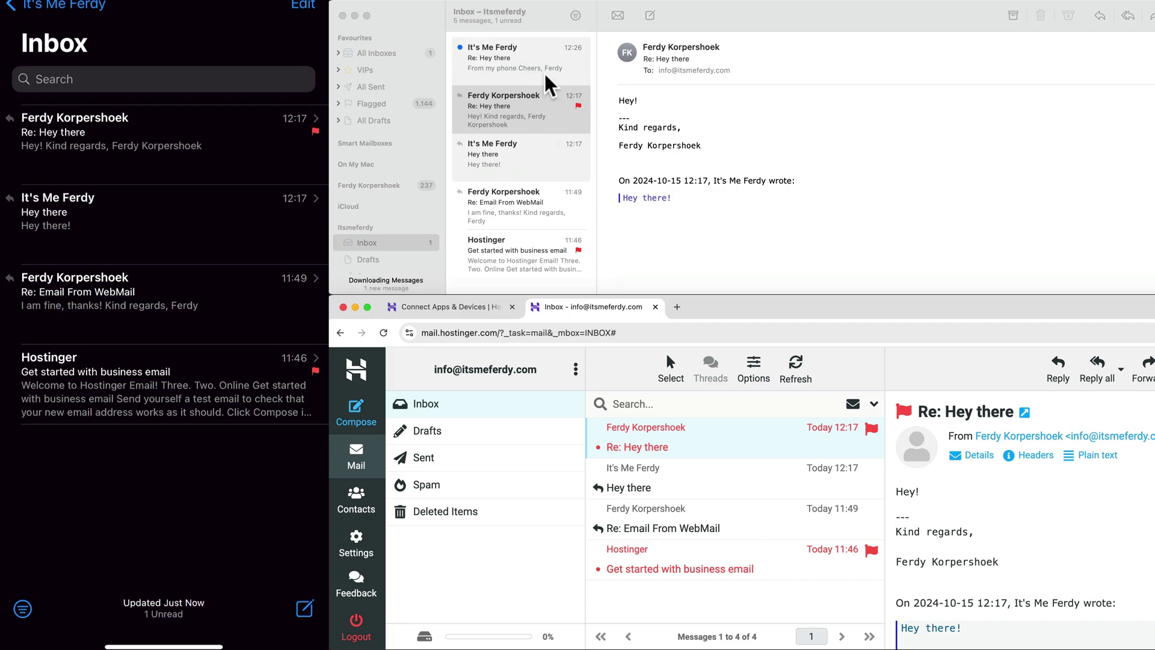
- Compare the new 'From my phone' reply in Apple Mail and the Hostinger Webmail inbox
click(518, 61)
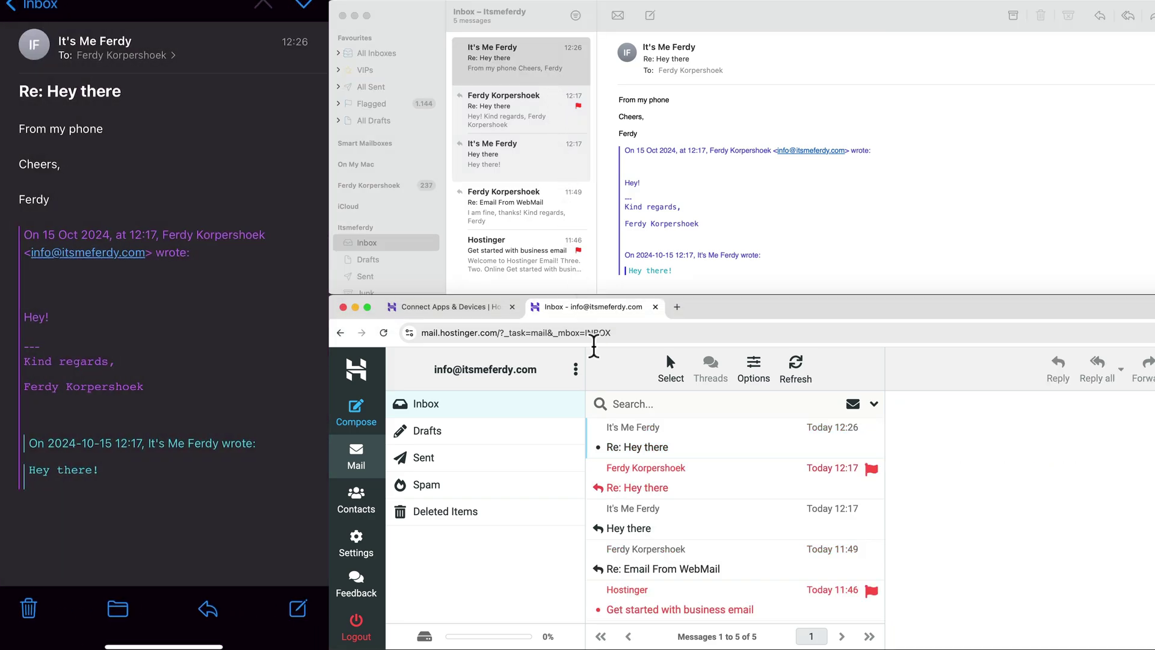
click(662, 439)
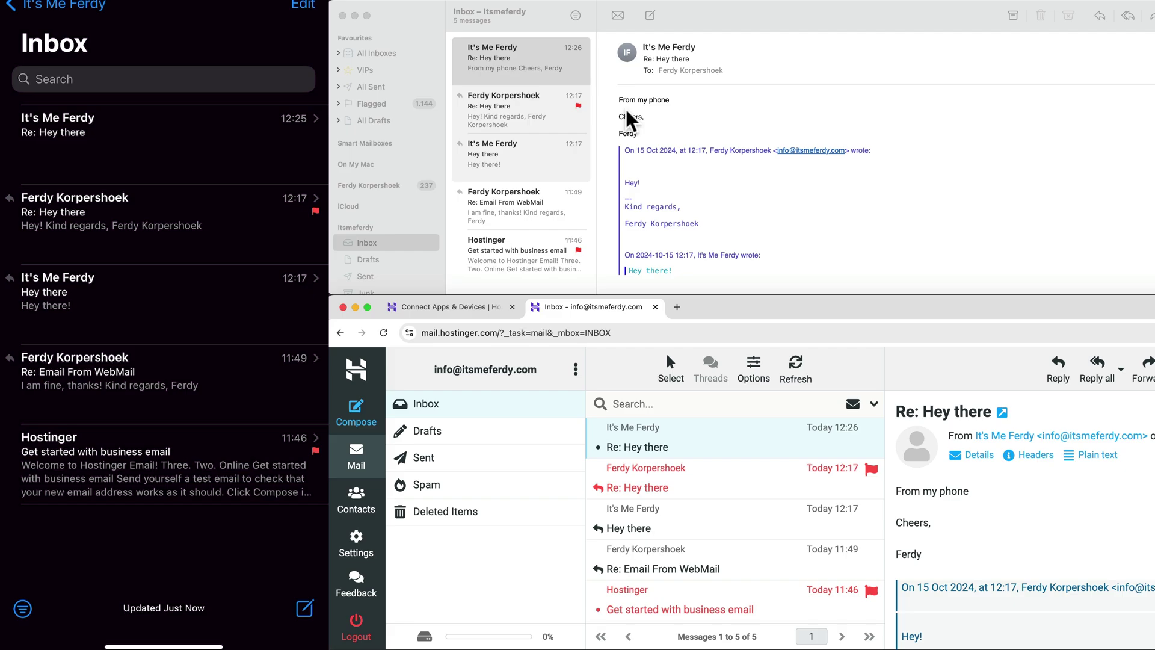
click(470, 101)
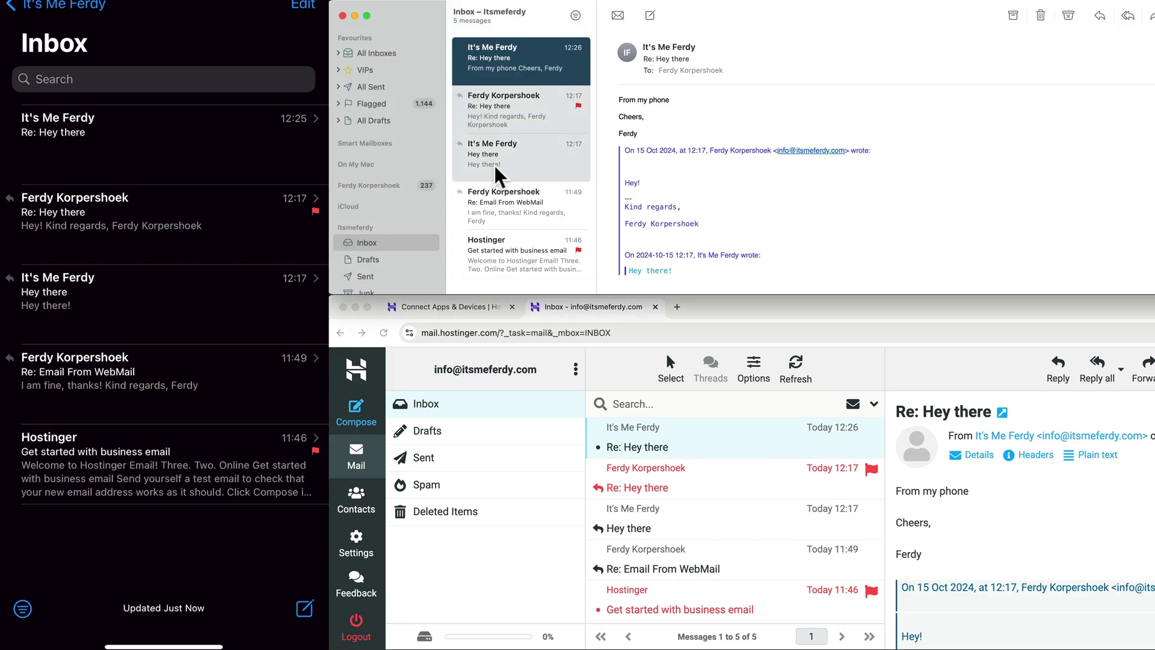
click(688, 429)
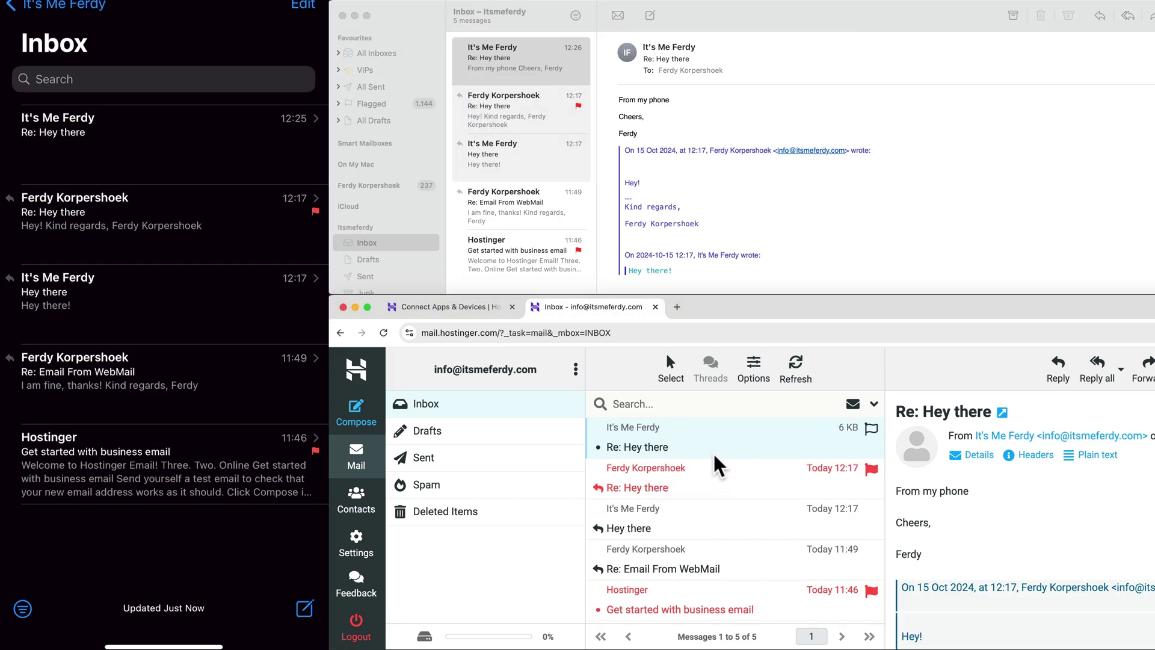